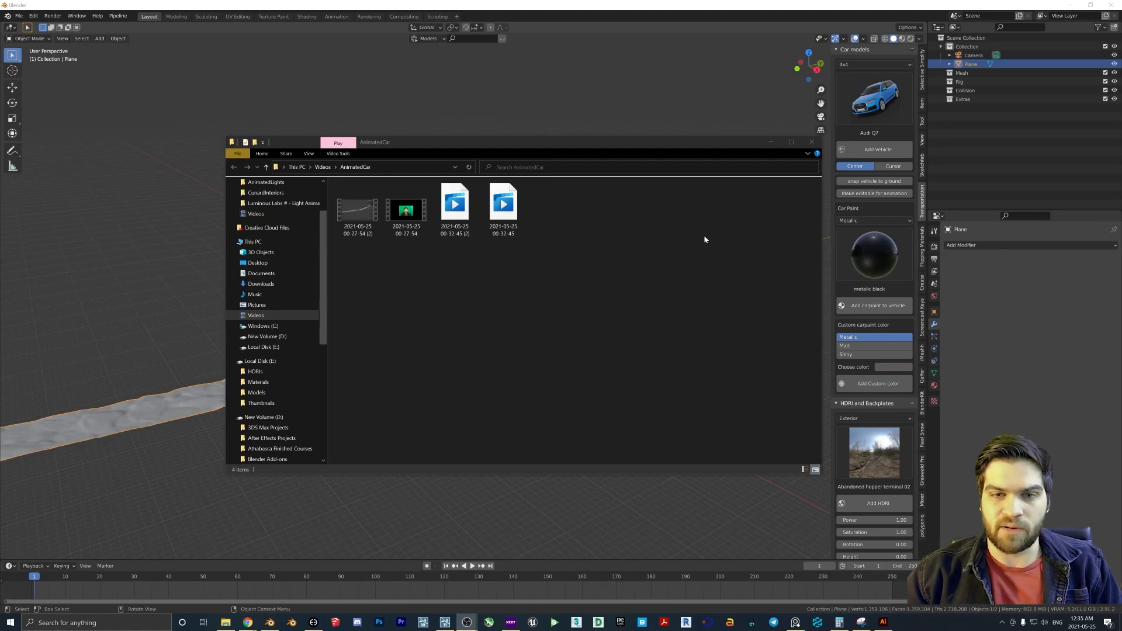
- Minimize the file browser window and add the Audi Q7 vehicle at the centre of the scene
{"action": "left_click", "coordinate": [772, 142]}
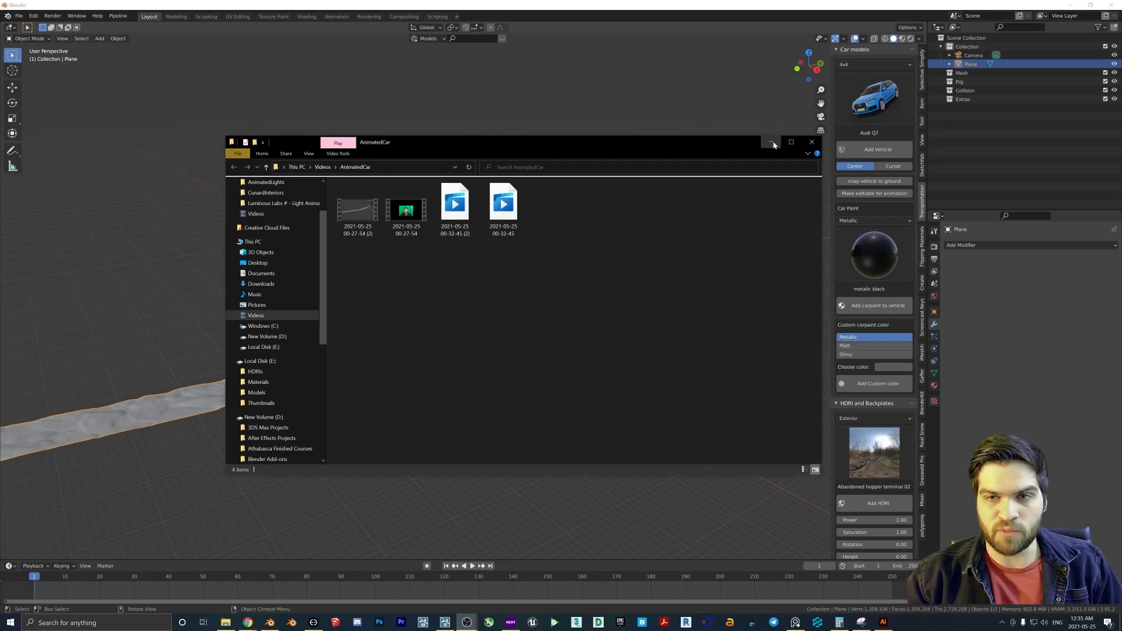
{"action": "middle_click_drag", "start_coordinate": [590, 308], "coordinate": [541, 278]}
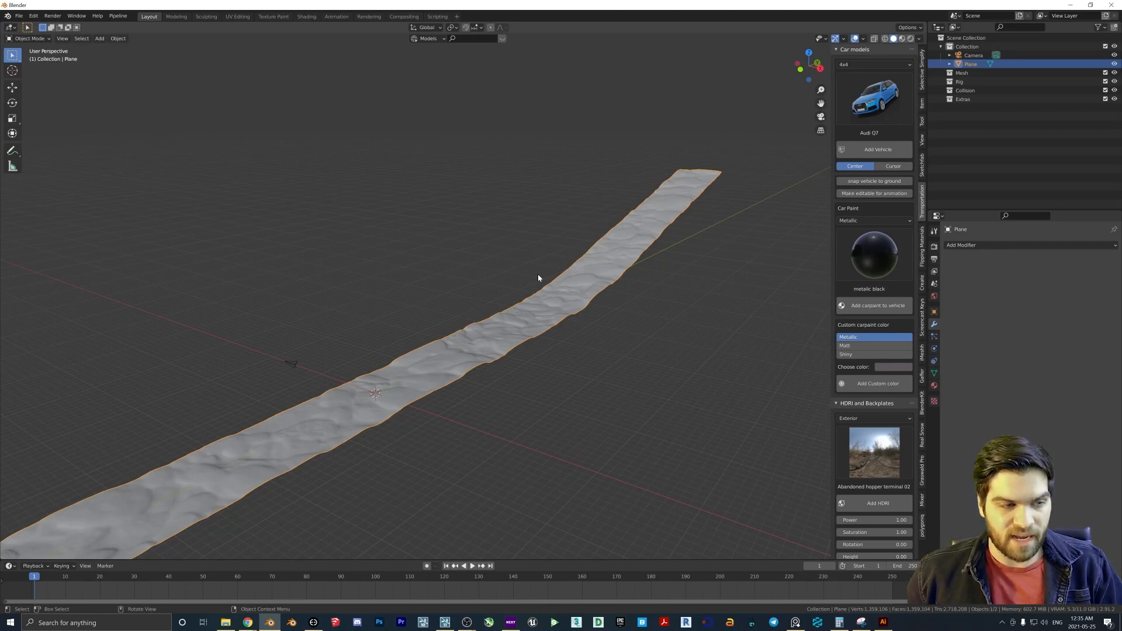
{"action": "middle_click_drag", "start_coordinate": [538, 278], "coordinate": [481, 269]}
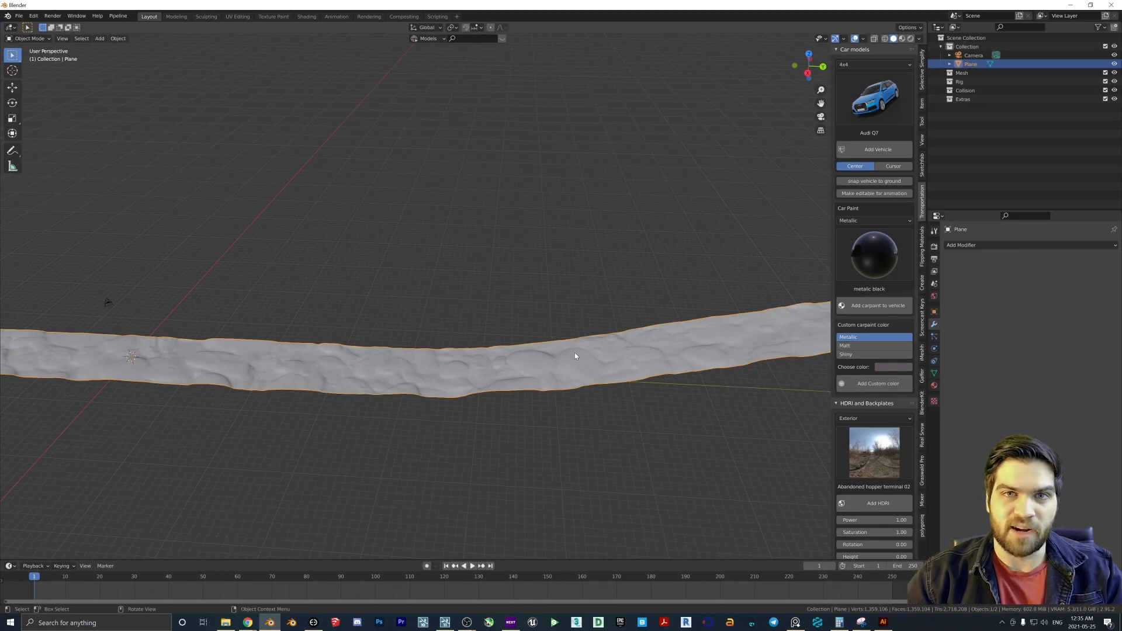
{"action": "middle_click_drag", "start_coordinate": [574, 355], "coordinate": [769, 181]}
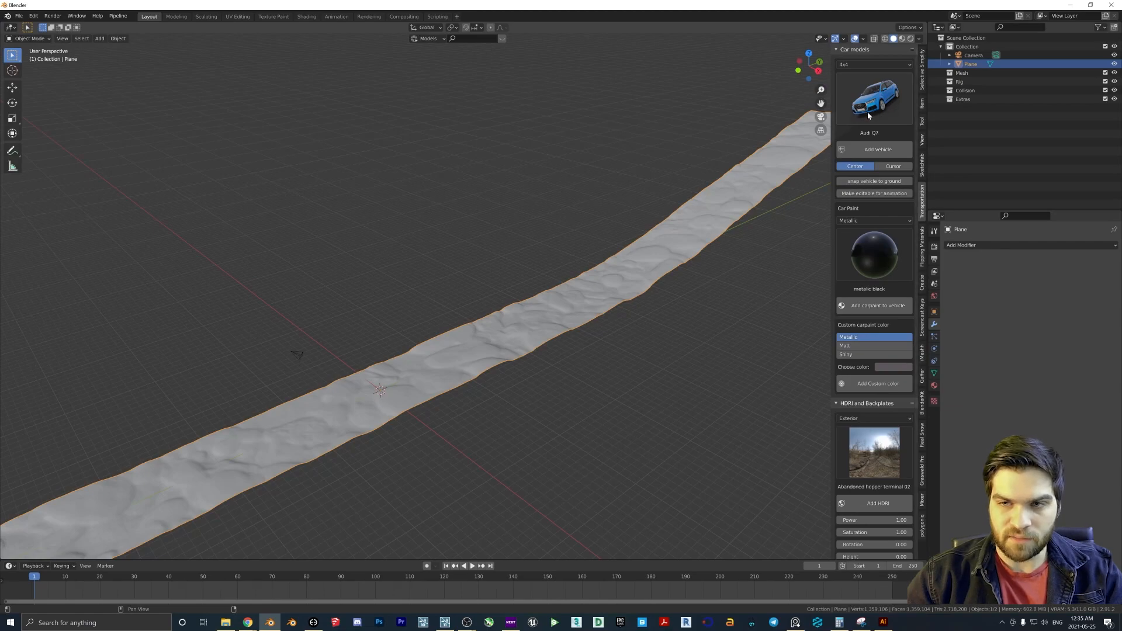
{"action": "middle_click_drag", "start_coordinate": [727, 205], "coordinate": [614, 255]}
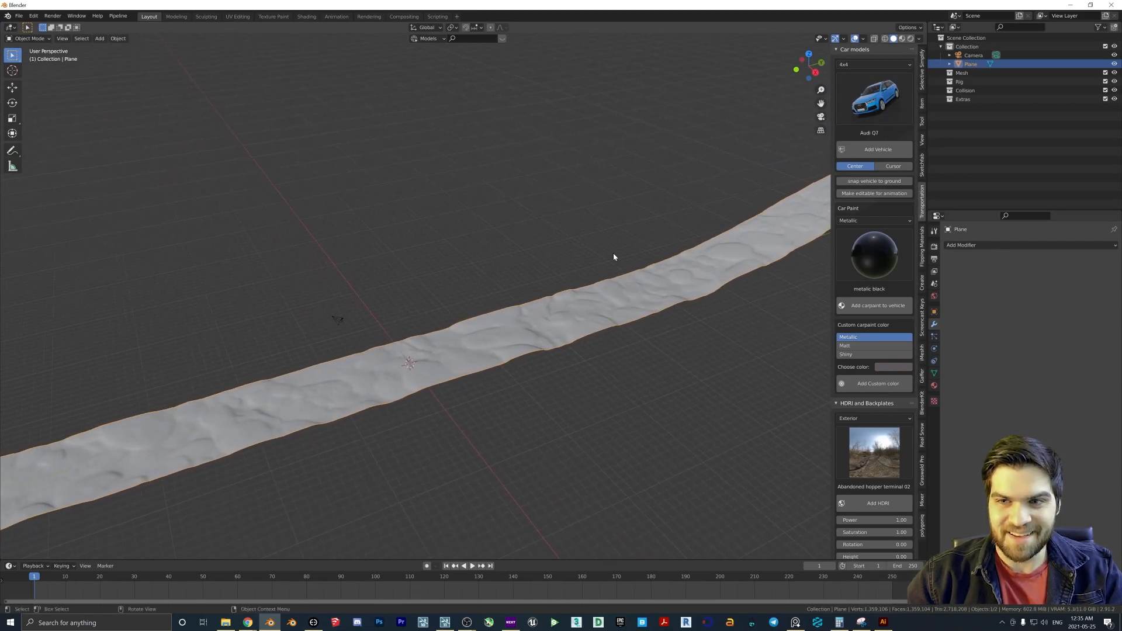
{"action": "left_click", "coordinate": [874, 149]}
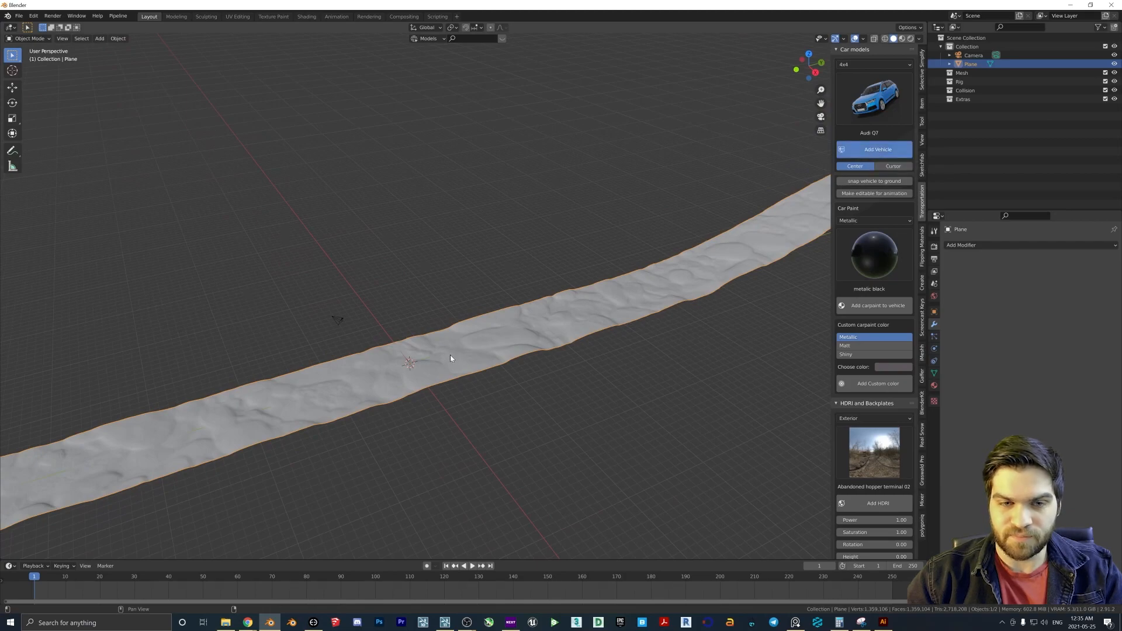
{"action": "scroll", "coordinate": [410, 377], "scroll_direction": "up", "scroll_amount": 2}
{"action": "middle_click_drag", "start_coordinate": [405, 369], "coordinate": [389, 345]}
{"action": "scroll", "coordinate": [464, 334], "scroll_direction": "up", "scroll_amount": 3}
{"action": "scroll", "coordinate": [440, 283], "scroll_direction": "up", "scroll_amount": 2}
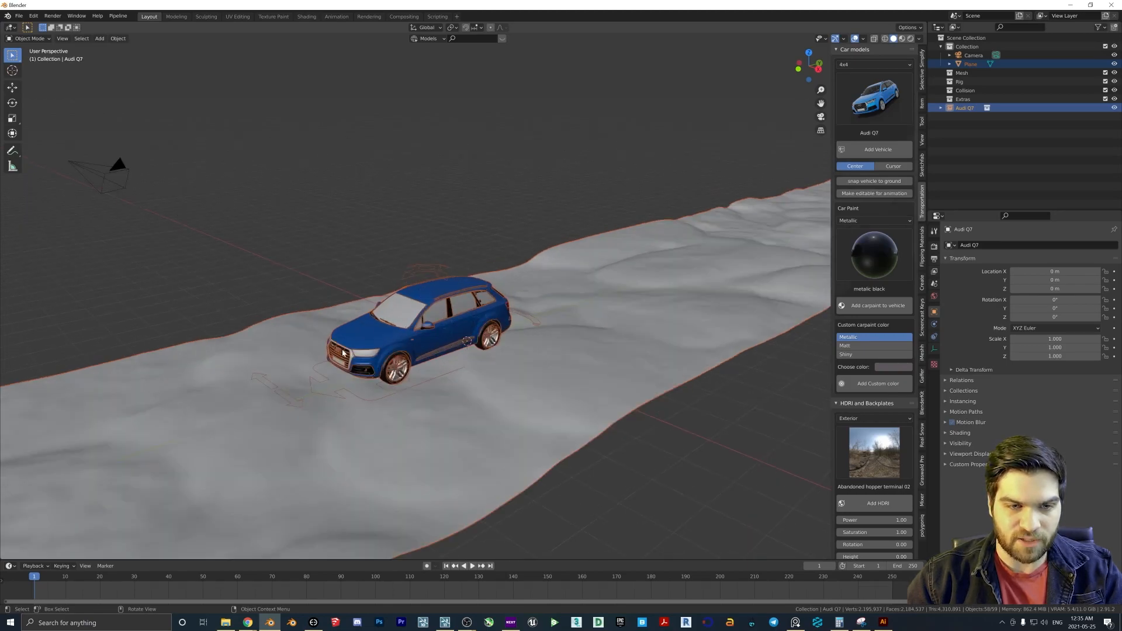
- Select only the Audi Q7, make it editable for animation, and select its car rig
{"action": "scroll", "coordinate": [399, 358], "scroll_direction": "down", "scroll_amount": 6}
{"action": "middle_click_drag", "start_coordinate": [366, 357], "coordinate": [372, 419]}
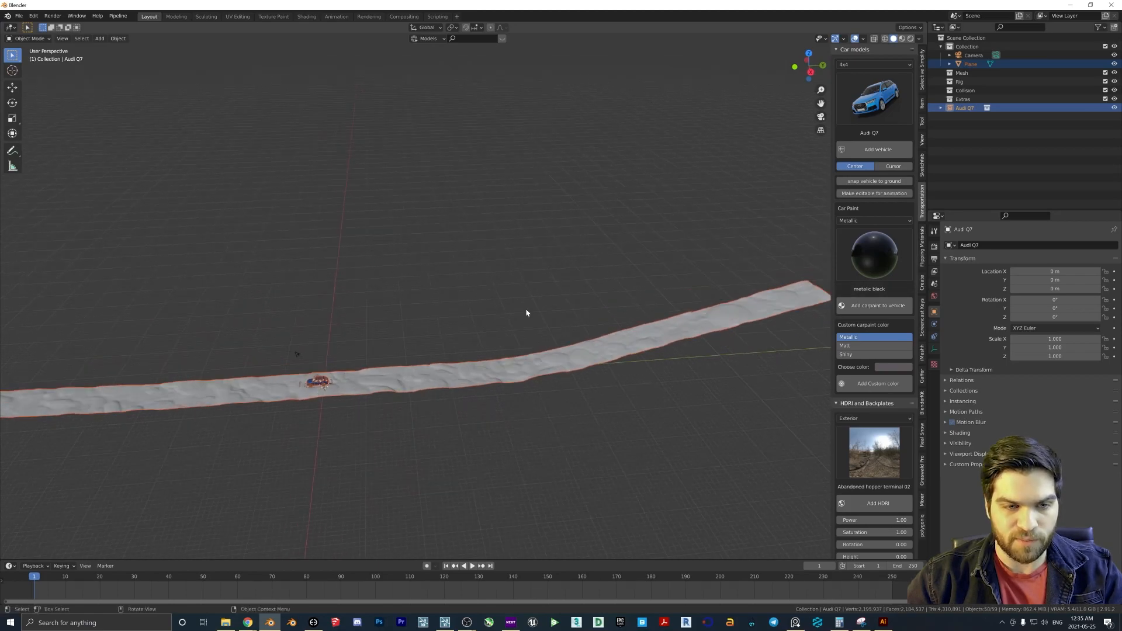
{"action": "left_click", "coordinate": [962, 108]}
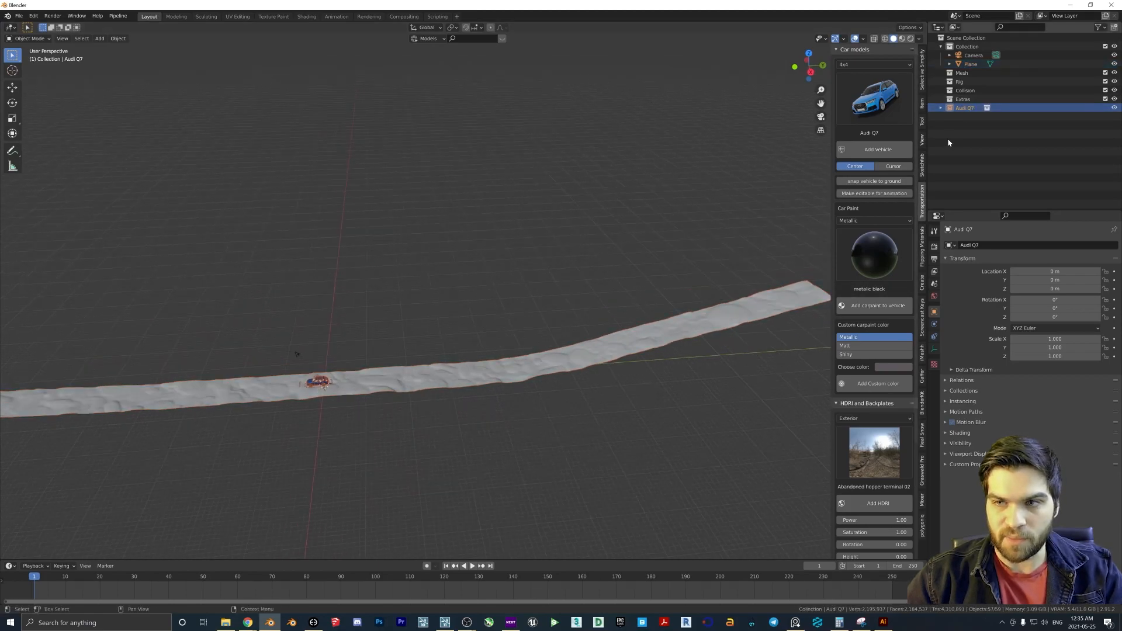
{"action": "left_click", "coordinate": [862, 195]}
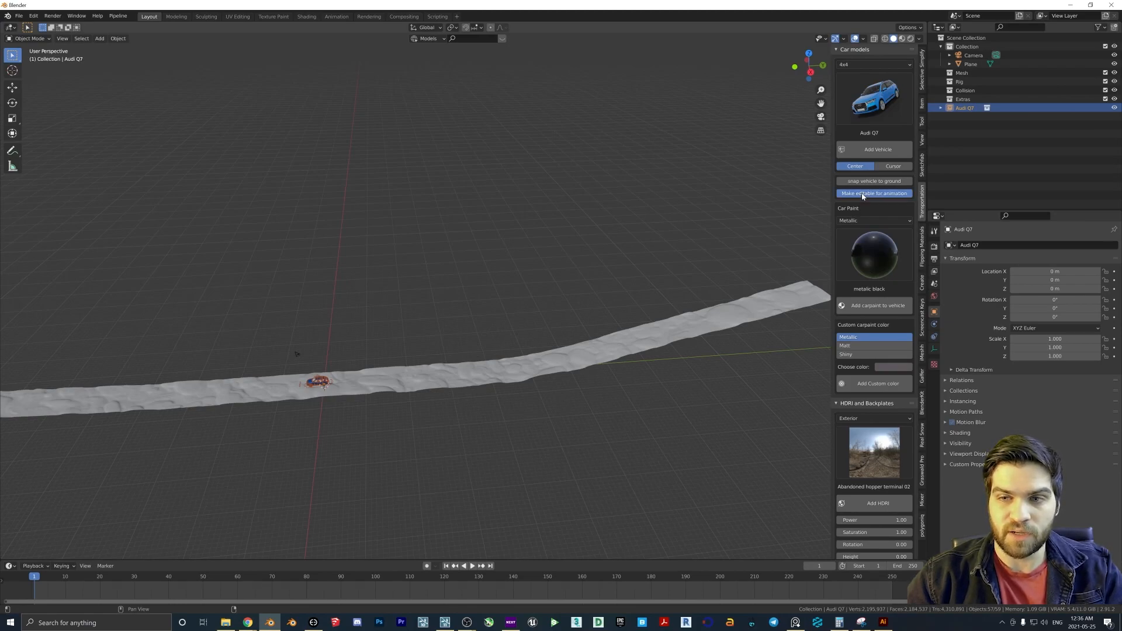
{"action": "scroll", "coordinate": [318, 402], "scroll_direction": "up", "scroll_amount": 5}
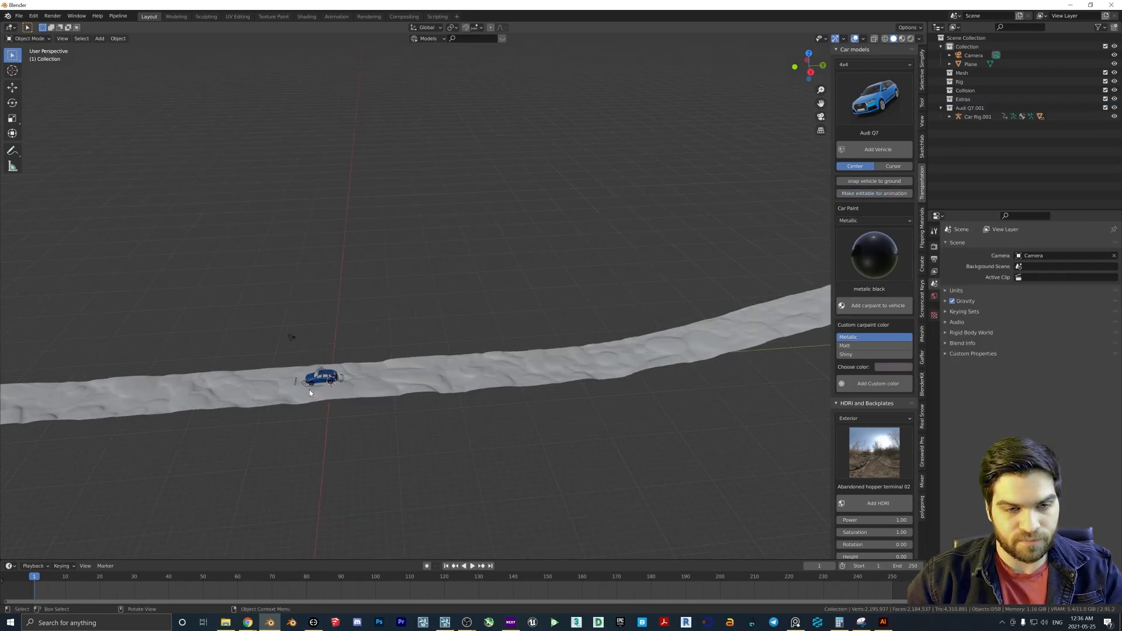
{"action": "left_click", "coordinate": [302, 384]}
{"action": "left_click", "coordinate": [302, 381]}
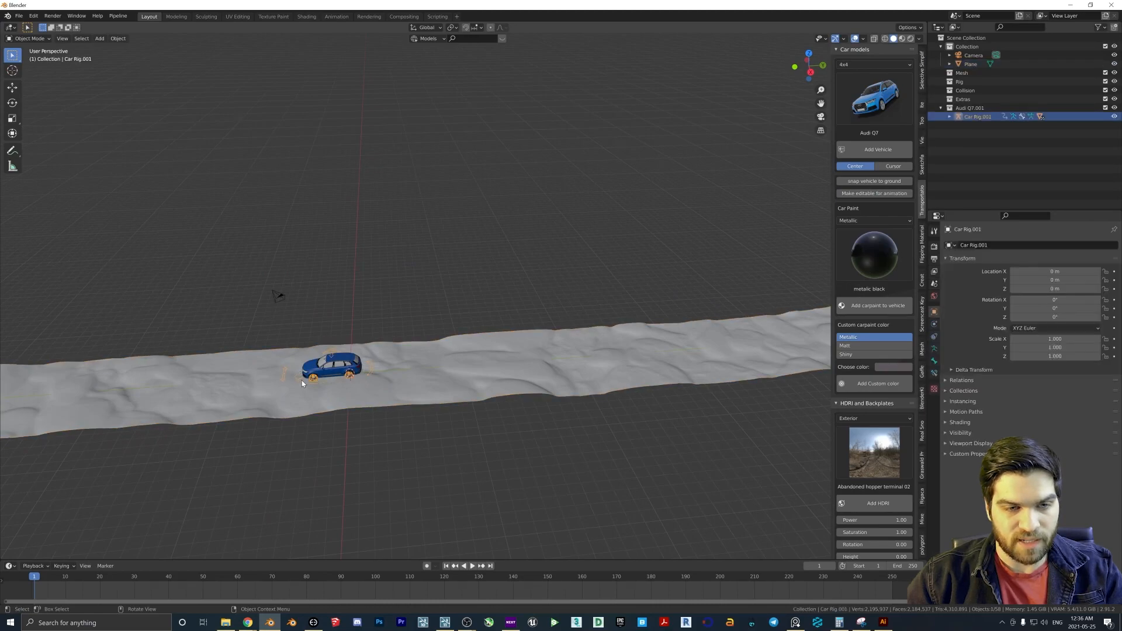
{"action": "scroll", "coordinate": [447, 313], "scroll_direction": "down", "scroll_amount": 2}
{"action": "scroll", "coordinate": [412, 386], "scroll_direction": "down", "scroll_amount": 3}
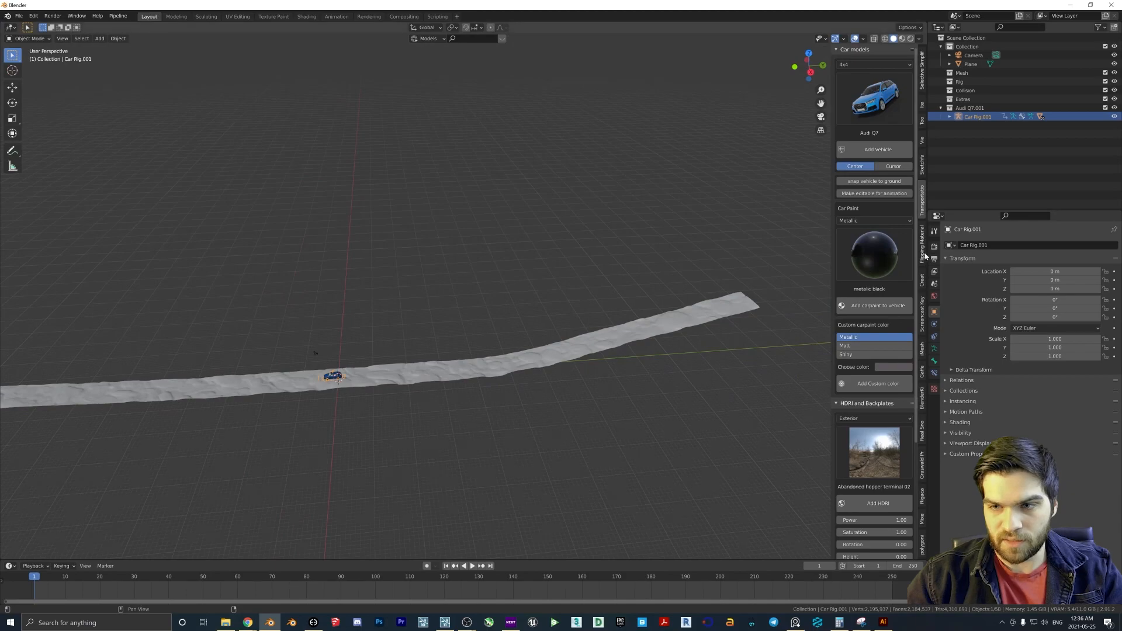
- Enable Screencast Keys in the 3D viewport with Center alignment and an offset of -1079, 762
{"action": "left_click", "coordinate": [923, 305]}
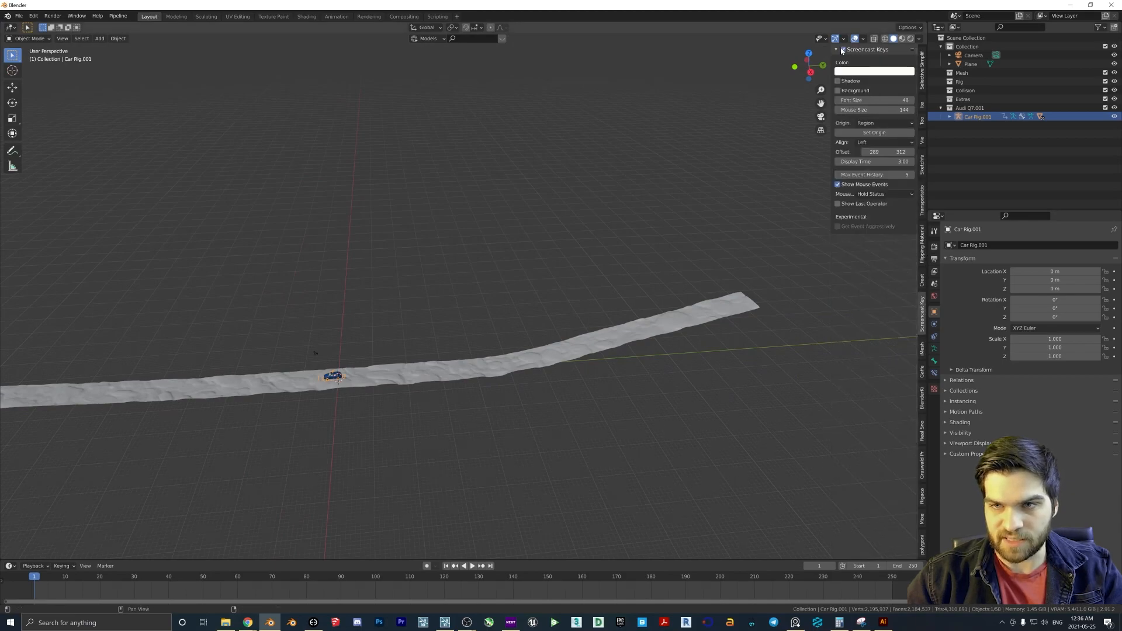
{"action": "left_click", "coordinate": [555, 388]}
{"action": "left_click", "coordinate": [874, 133]}
{"action": "left_click", "coordinate": [191, 325]}
{"action": "left_click", "coordinate": [910, 140]}
{"action": "left_click", "coordinate": [886, 153]}
{"action": "left_click_drag", "start_coordinate": [875, 152], "coordinate": [921, 152]}
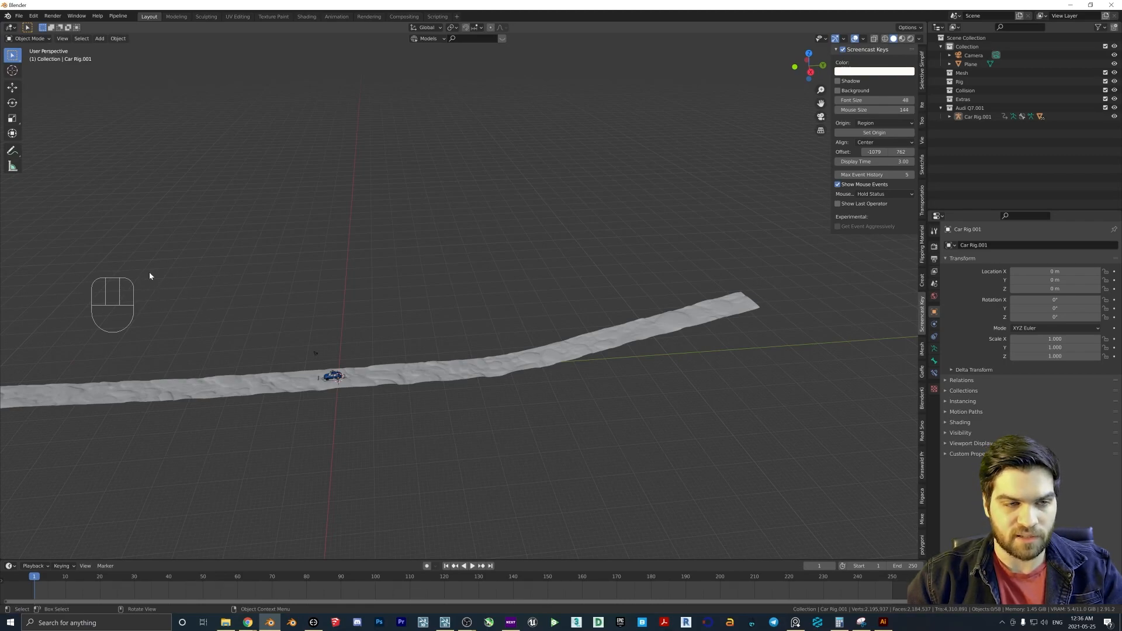
- Test the Screencast Keys overlay in the viewport with some arbitrary keystrokes
{"action": "left_click", "coordinate": [173, 275]}
{"action": "key", "text": "e"}
{"action": "key", "text": "r"}
{"action": "key", "text": "e"}
{"action": "key", "text": "w"}
{"action": "key", "text": "d"}
{"action": "key", "text": "d"}
{"action": "key", "text": "d"}
{"action": "key", "text": "Escape"}
{"action": "key", "text": "w"}
{"action": "key", "text": "w"}
{"action": "key", "text": "w"}
{"action": "key", "text": "w"}
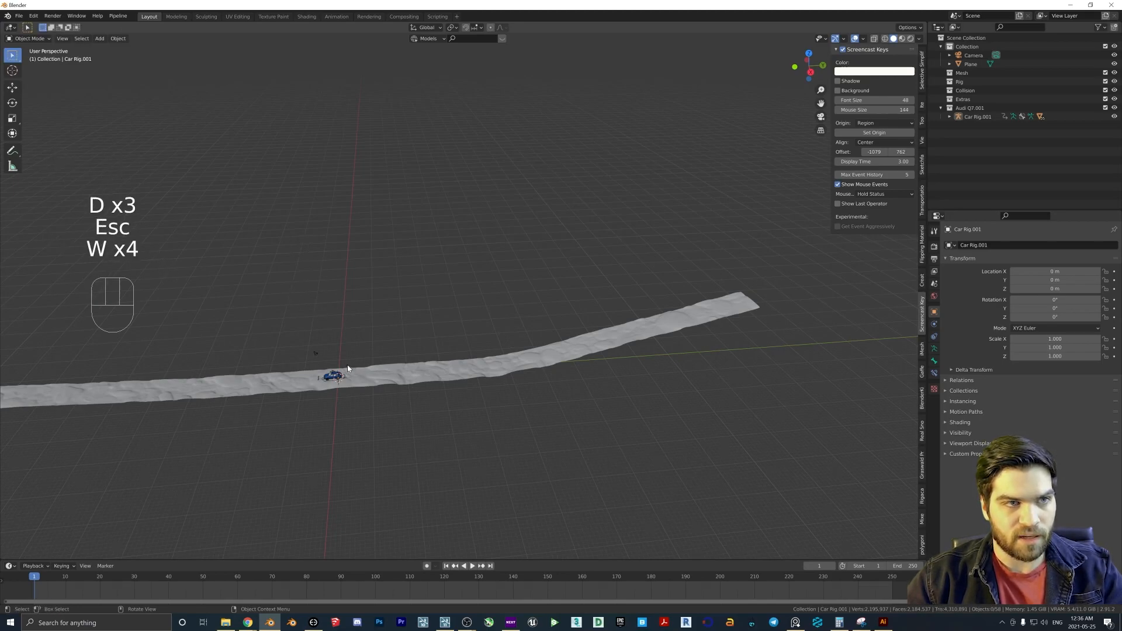
- Select the car rig and move it along the terrain strip towards its far end
{"action": "middle_click_drag", "start_coordinate": [349, 368], "coordinate": [337, 376]}
{"action": "scroll", "coordinate": [337, 375], "scroll_direction": "up", "scroll_amount": 2}
{"action": "left_click", "coordinate": [320, 370]}
{"action": "left_click", "coordinate": [320, 370]}
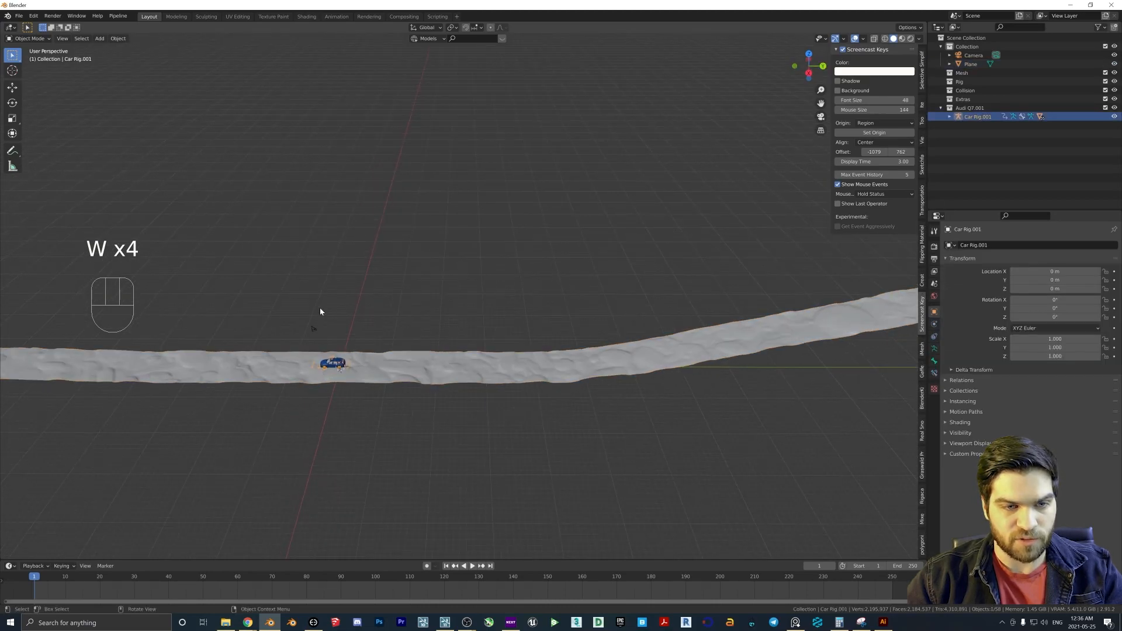
{"action": "scroll", "coordinate": [319, 327], "scroll_direction": "down", "scroll_amount": 3}
{"action": "key", "text": "g"}
{"action": "left_click", "coordinate": [766, 364]}
{"action": "middle_click_drag", "start_coordinate": [743, 310], "coordinate": [608, 300], "text": "shift"}
{"action": "scroll", "coordinate": [663, 277], "scroll_direction": "up", "scroll_amount": 1}
{"action": "middle_click_drag", "start_coordinate": [663, 277], "coordinate": [715, 266]}
{"action": "middle_click_drag", "start_coordinate": [612, 303], "coordinate": [450, 301], "text": "shift"}
{"action": "key", "text": "g"}
{"action": "left_click", "coordinate": [525, 305]}
- Raise the car rig above the strip's far end to about Z 30.1 m and shift it along Y to about 117.3 m
{"action": "scroll", "coordinate": [530, 306], "scroll_direction": "up", "scroll_amount": 1}
{"action": "key", "text": "g"}
{"action": "middle_click", "coordinate": [600, 281]}
{"action": "left_click", "coordinate": [606, 173]}
{"action": "middle_click_drag", "start_coordinate": [606, 173], "coordinate": [538, 263]}
{"action": "key", "text": "g"}
{"action": "middle_click", "coordinate": [544, 234]}
{"action": "left_click", "coordinate": [557, 186]}
{"action": "middle_click_drag", "start_coordinate": [575, 207], "coordinate": [556, 253]}
{"action": "key", "text": "g"}
{"action": "middle_click", "coordinate": [608, 220]}
{"action": "key", "text": "y"}
{"action": "left_click", "coordinate": [613, 222]}
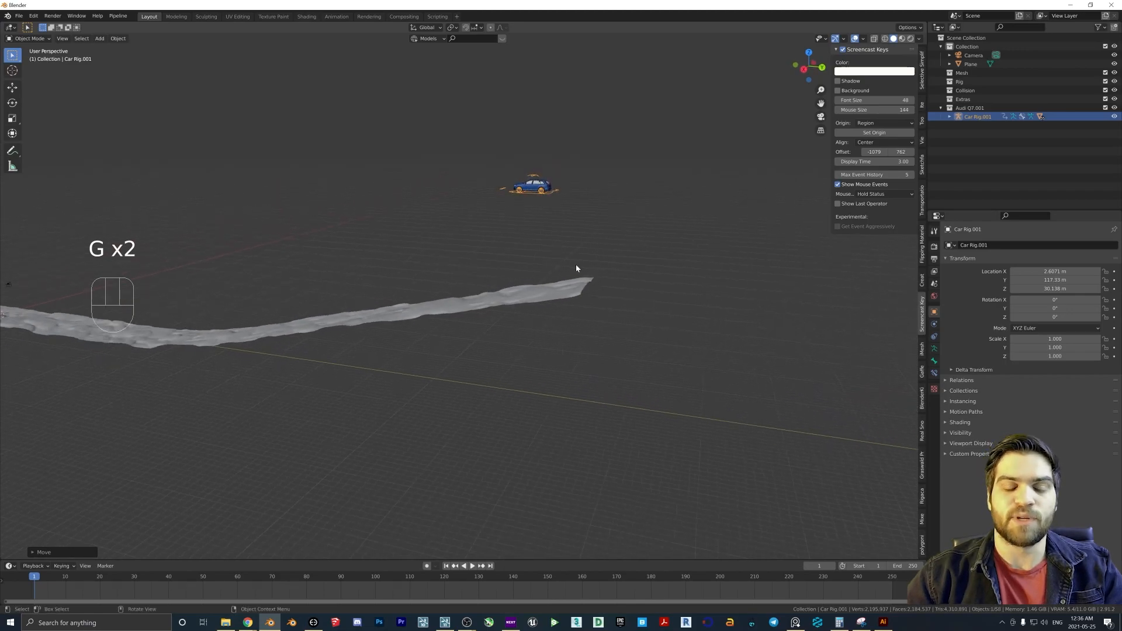
- Switch the car rig to Pose Mode and select its root bone
{"action": "middle_click_drag", "start_coordinate": [556, 268], "coordinate": [535, 299]}
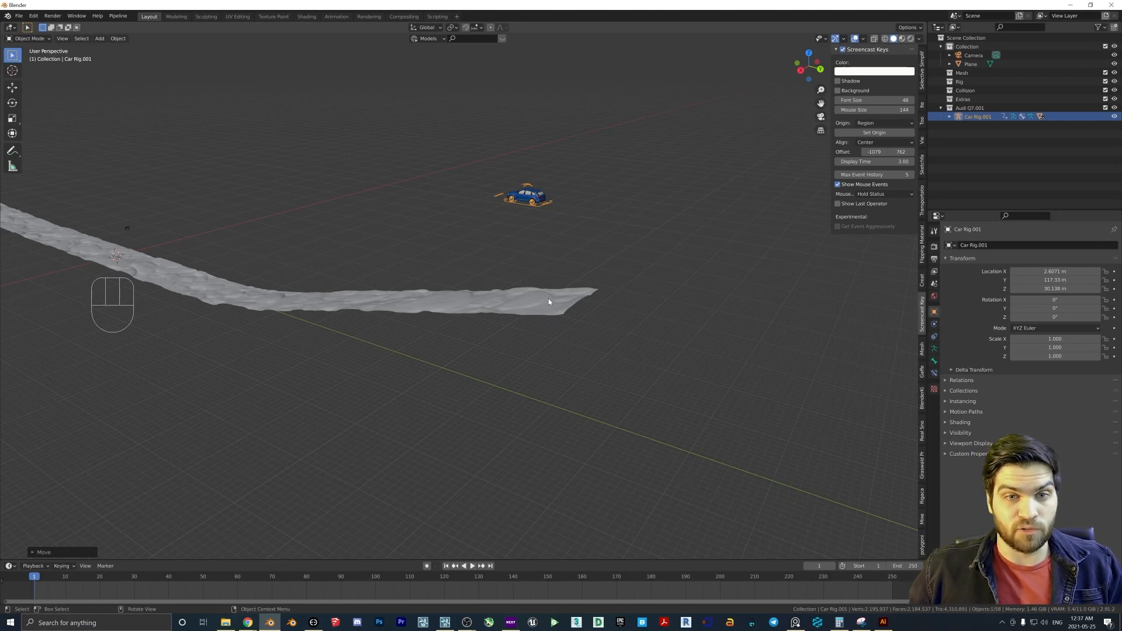
{"action": "mouse_move", "coordinate": [506, 238]}
{"action": "middle_mouse_down", "text": "shift"}
{"action": "mouse_move", "coordinate": [563, 243]}
{"action": "mouse_move", "coordinate": [576, 300]}
{"action": "mouse_move", "coordinate": [571, 271]}
{"action": "mouse_move", "coordinate": [504, 232]}
{"action": "middle_mouse_up", "text": "shift"}
{"action": "scroll", "coordinate": [528, 257], "scroll_direction": "up", "scroll_amount": 2}
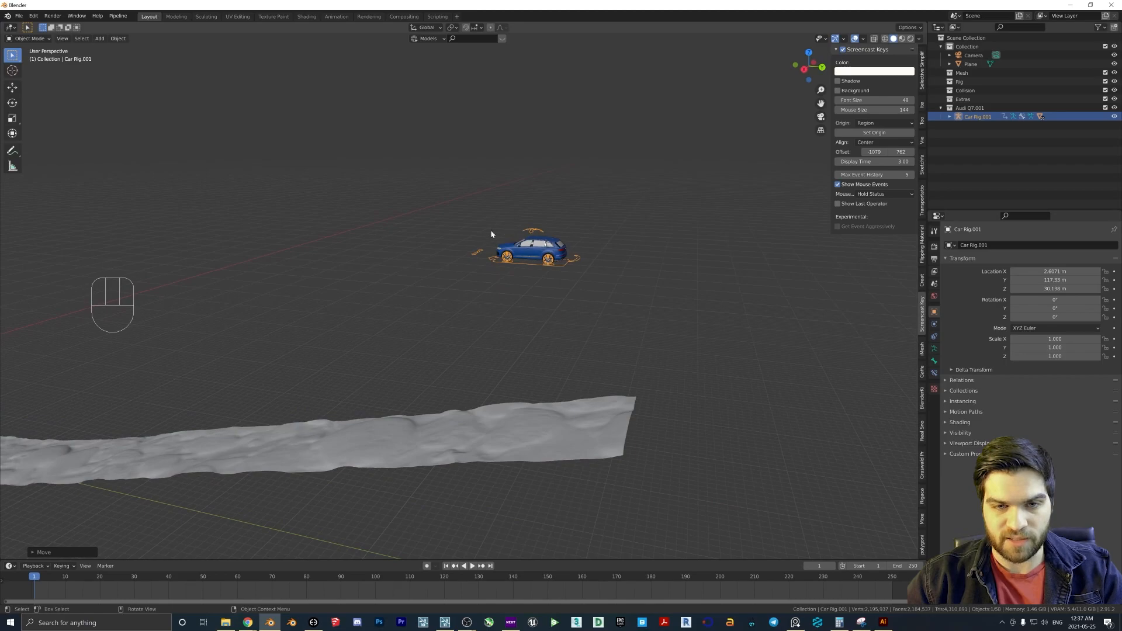
{"action": "left_click", "coordinate": [28, 38]}
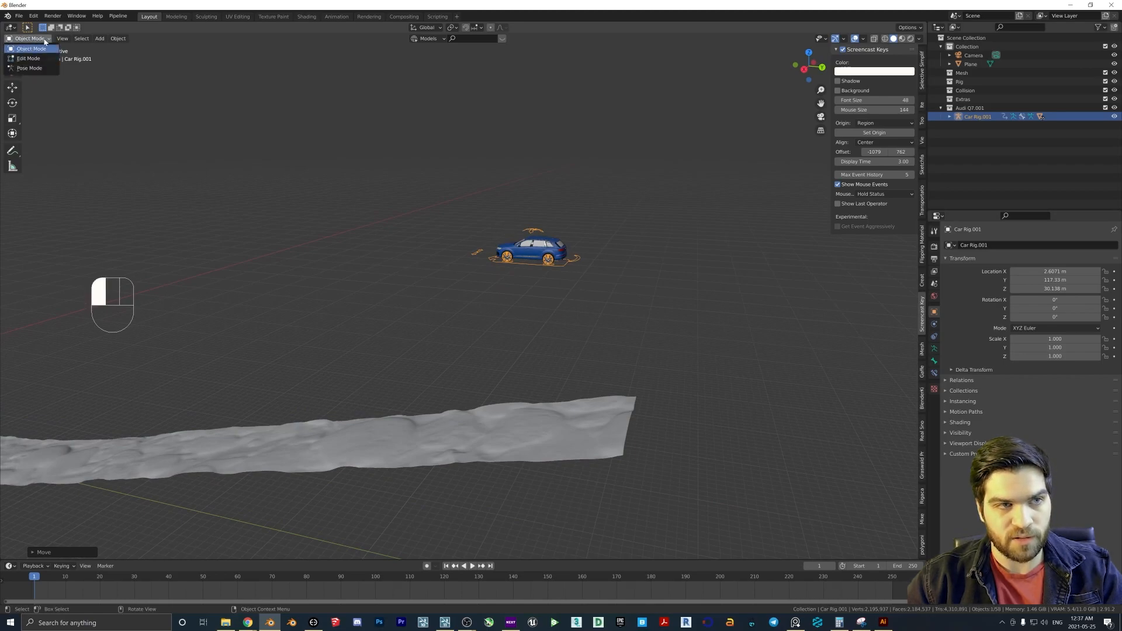
{"action": "left_click", "coordinate": [31, 68]}
{"action": "middle_click_drag", "start_coordinate": [436, 108], "coordinate": [514, 283]}
{"action": "left_click", "coordinate": [498, 292]}
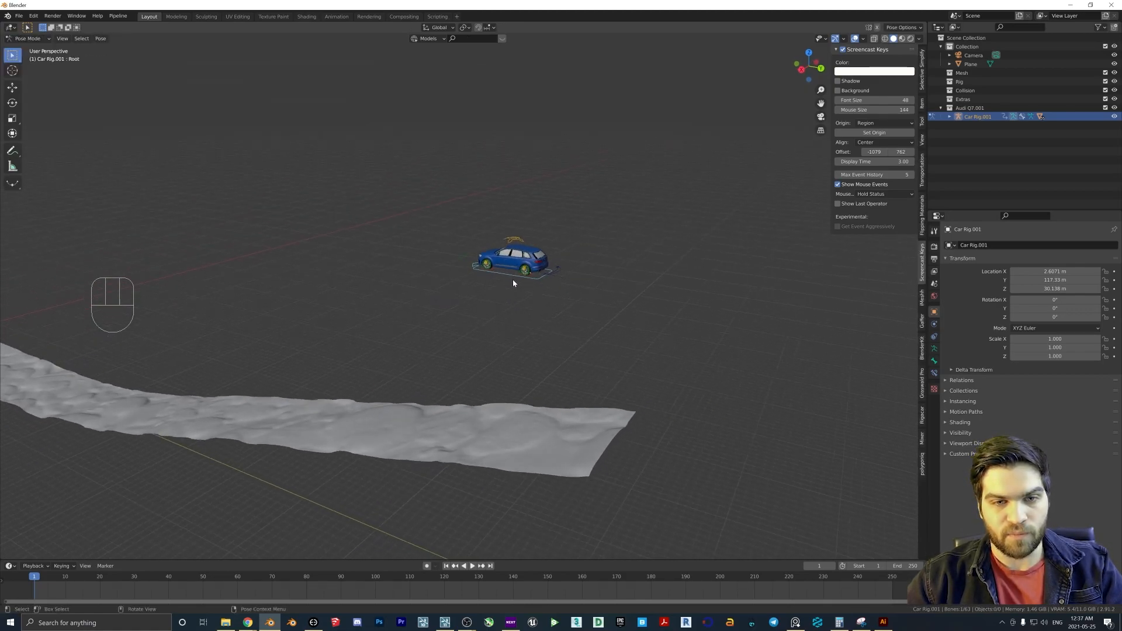
- Show the rig's ground sensor settings and assign the terrain Plane as ground for GroundSensor.Axle.Ft
{"action": "left_click", "coordinate": [922, 423]}
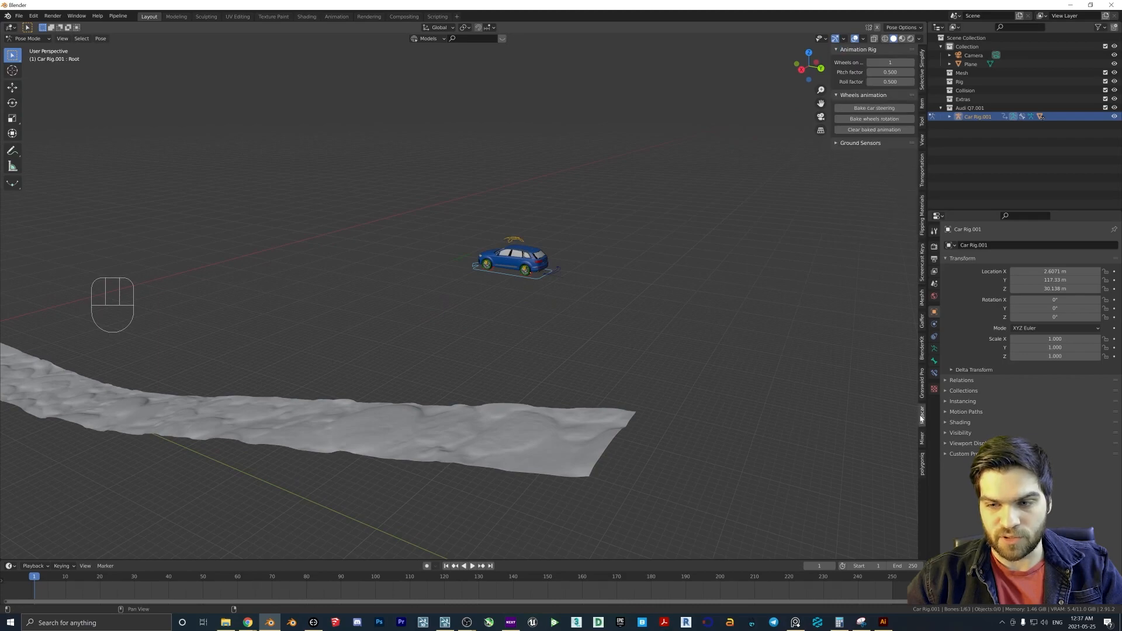
{"action": "left_click", "coordinate": [849, 144]}
{"action": "left_click", "coordinate": [910, 167]}
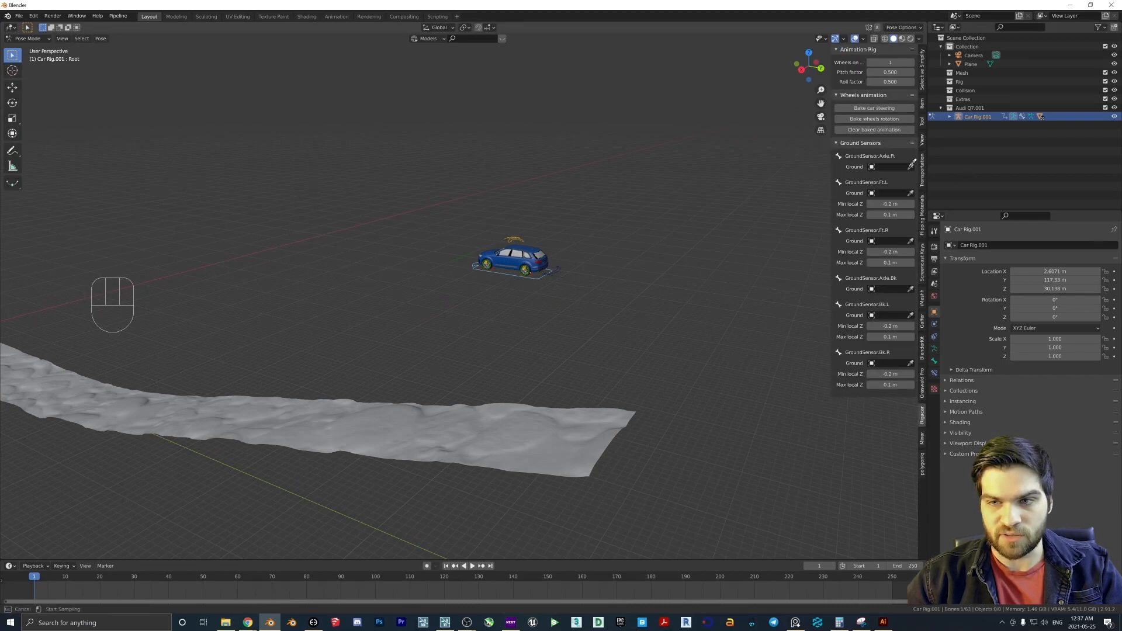
{"action": "left_click", "coordinate": [534, 445]}
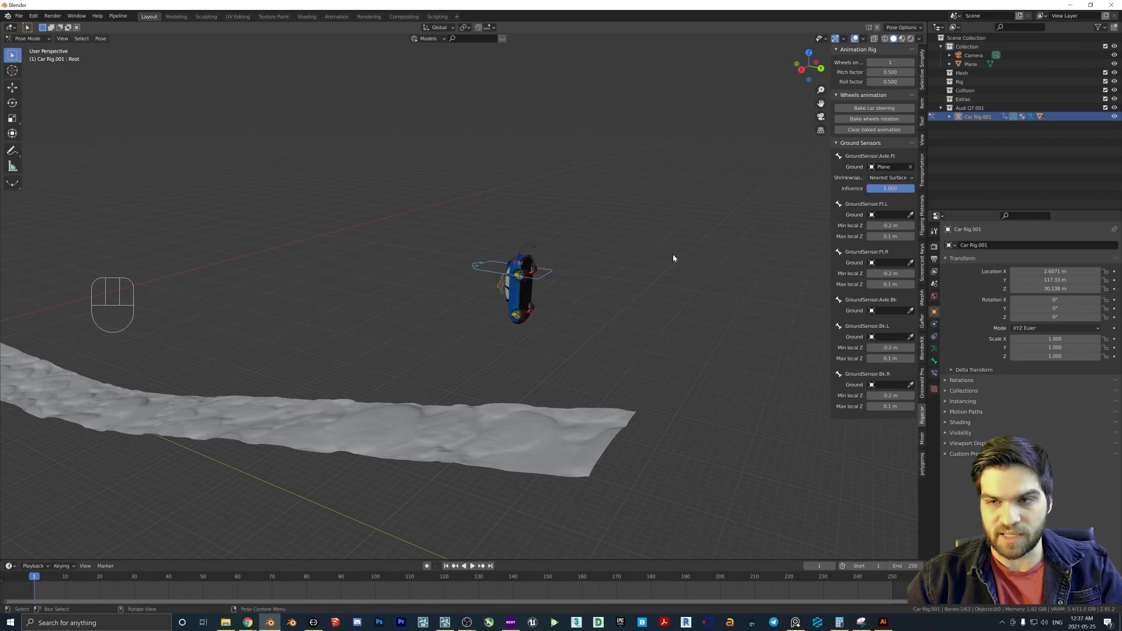
- Assign the terrain Plane as ground for the front wheel sensors GroundSensor.Ft.L and GroundSensor.Ft.R
{"action": "middle_click_drag", "start_coordinate": [532, 286], "coordinate": [588, 263]}
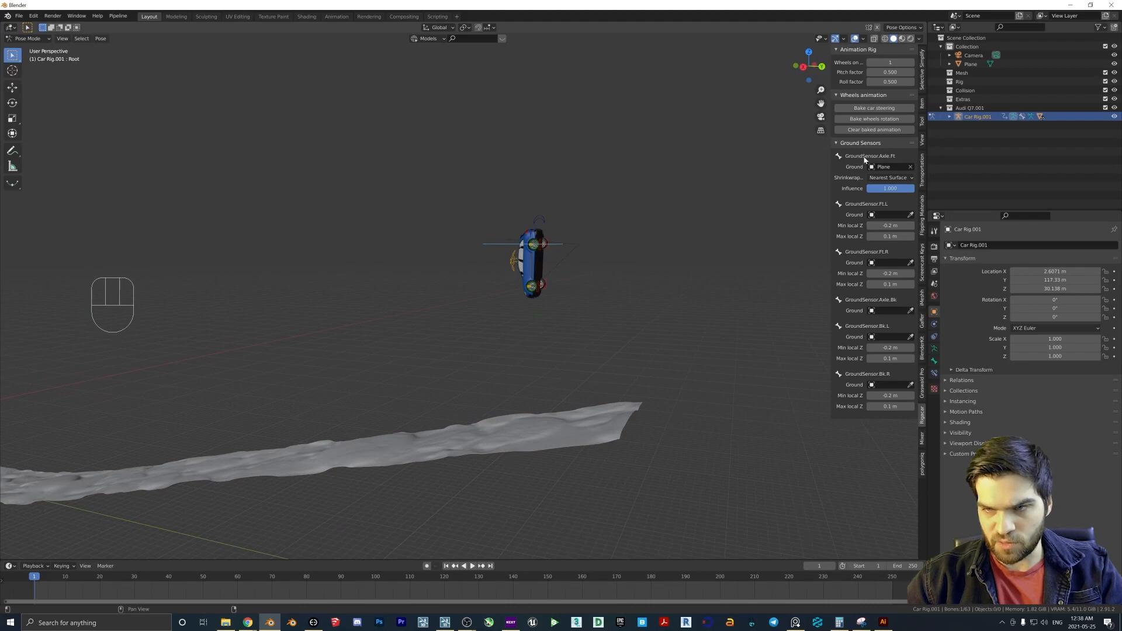
{"action": "middle_click_drag", "start_coordinate": [533, 290], "coordinate": [561, 317]}
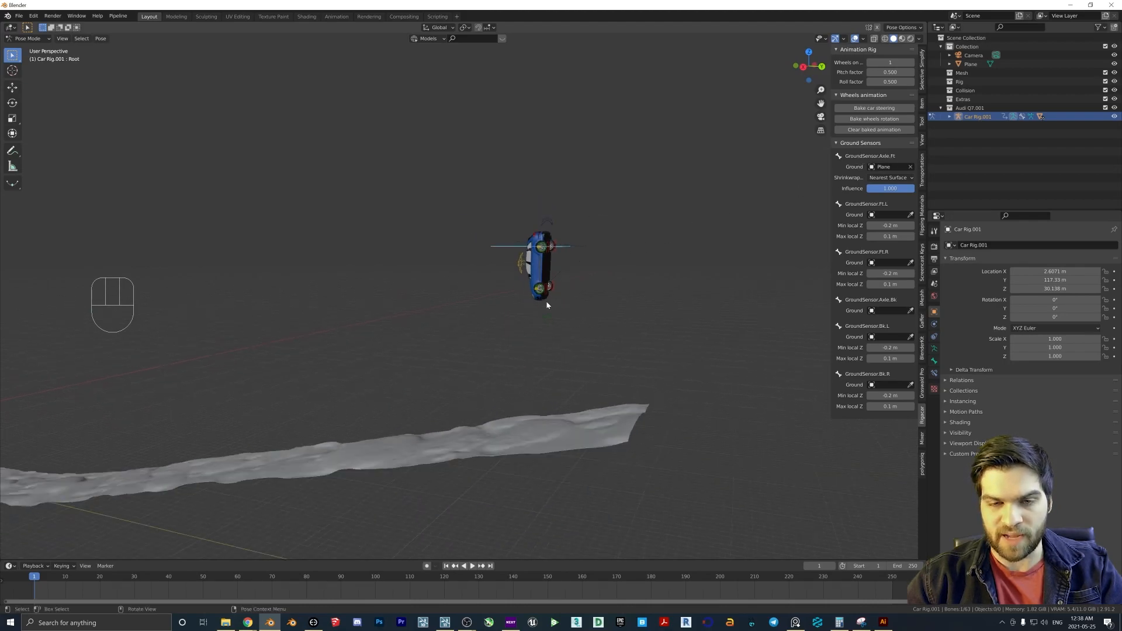
{"action": "left_click", "coordinate": [910, 214]}
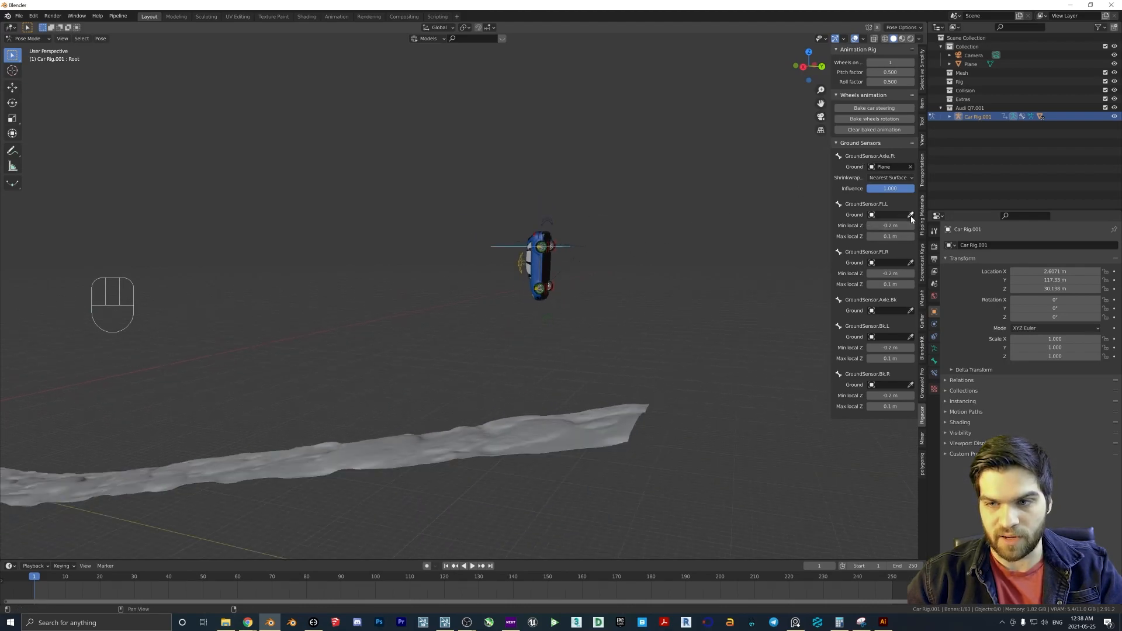
{"action": "left_click", "coordinate": [579, 422]}
{"action": "left_click", "coordinate": [911, 284]}
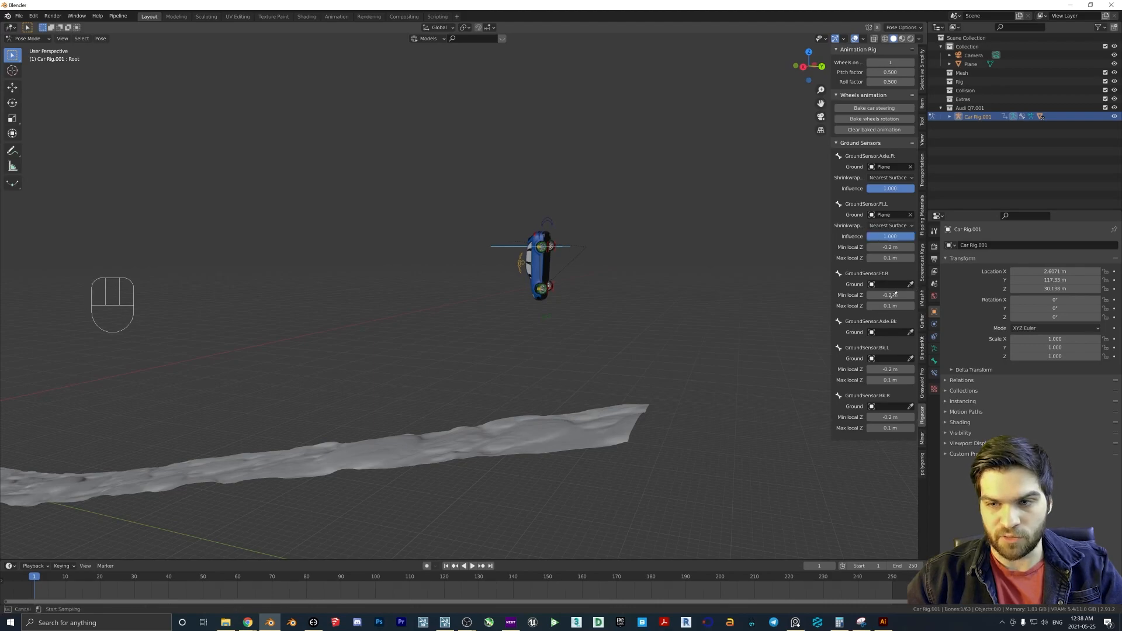
{"action": "left_click", "coordinate": [635, 411]}
- Assign the Plane as ground for GroundSensor.Axle.Bk and GroundSensor.Bk.R, and try to assign it for GroundSensor.Bk.L
{"action": "left_click", "coordinate": [911, 354]}
{"action": "left_click", "coordinate": [636, 411]}
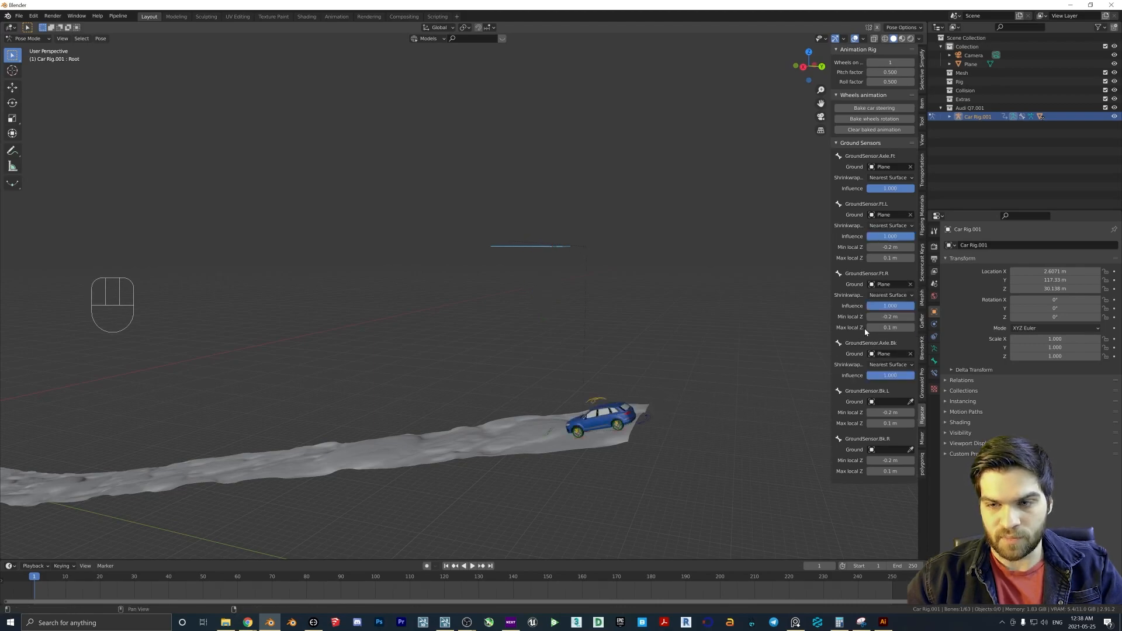
{"action": "left_click", "coordinate": [910, 402]}
{"action": "left_click", "coordinate": [596, 433]}
{"action": "left_click", "coordinate": [911, 450]}
{"action": "left_click", "coordinate": [543, 429]}
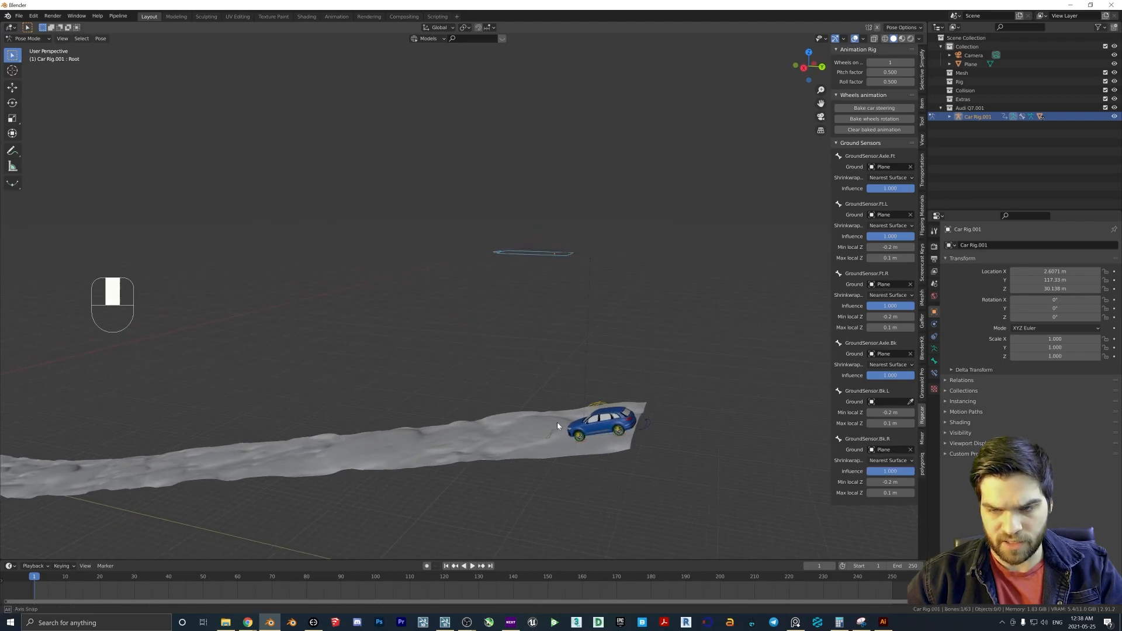
- Set the shrinkwrap type to Project for GroundSensor.Axle.Ft, GroundSensor.Ft.L, GroundSensor.Ft.R and GroundSensor.Axle.Bk
{"action": "left_click", "coordinate": [888, 178]}
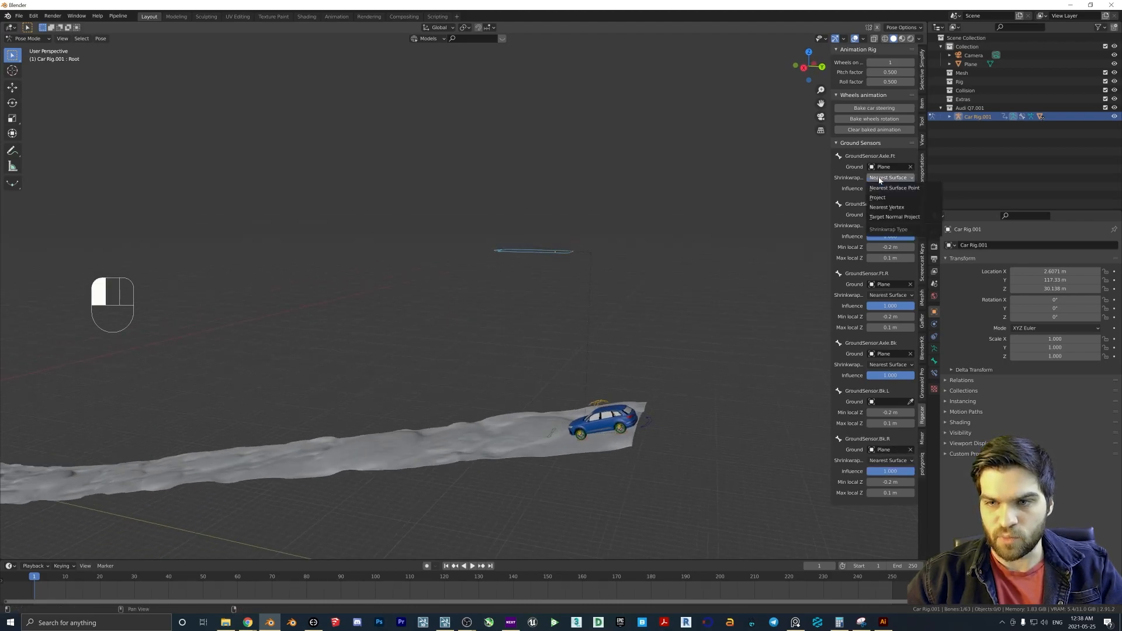
{"action": "left_click", "coordinate": [878, 197]}
{"action": "left_click", "coordinate": [888, 236]}
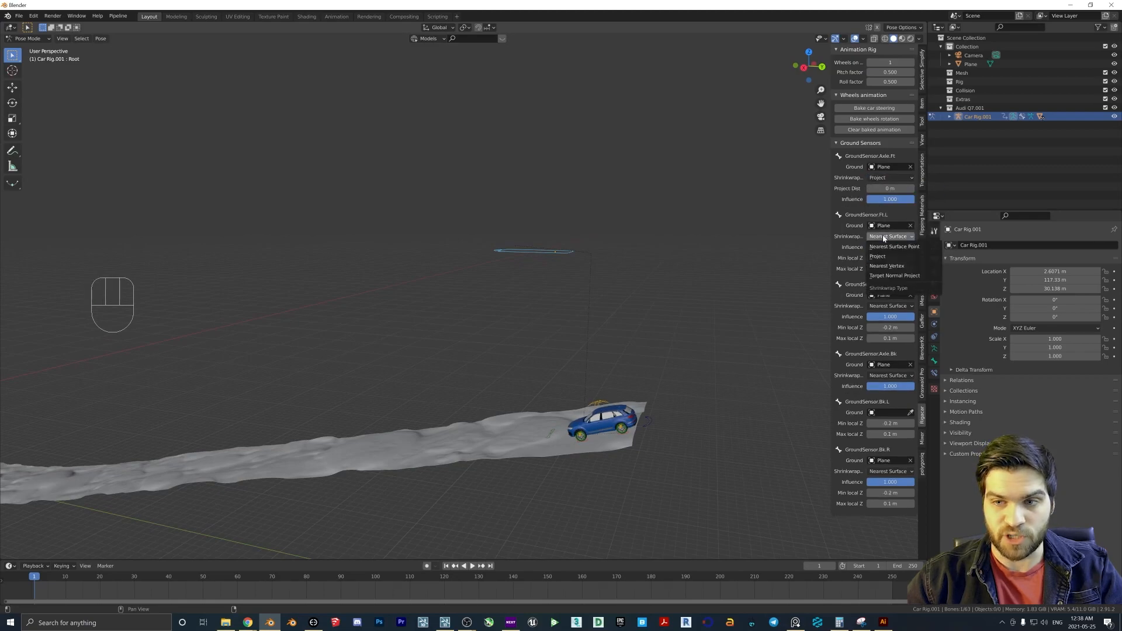
{"action": "left_click", "coordinate": [883, 259]}
{"action": "left_click", "coordinate": [881, 317]}
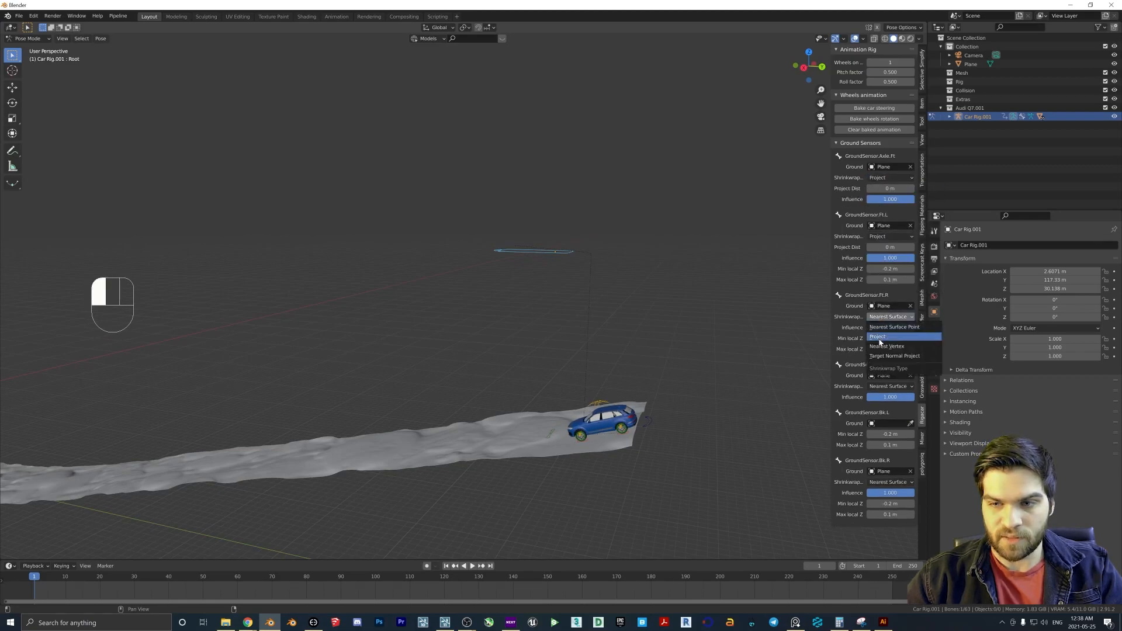
{"action": "left_click", "coordinate": [875, 336]}
{"action": "left_click", "coordinate": [888, 397]}
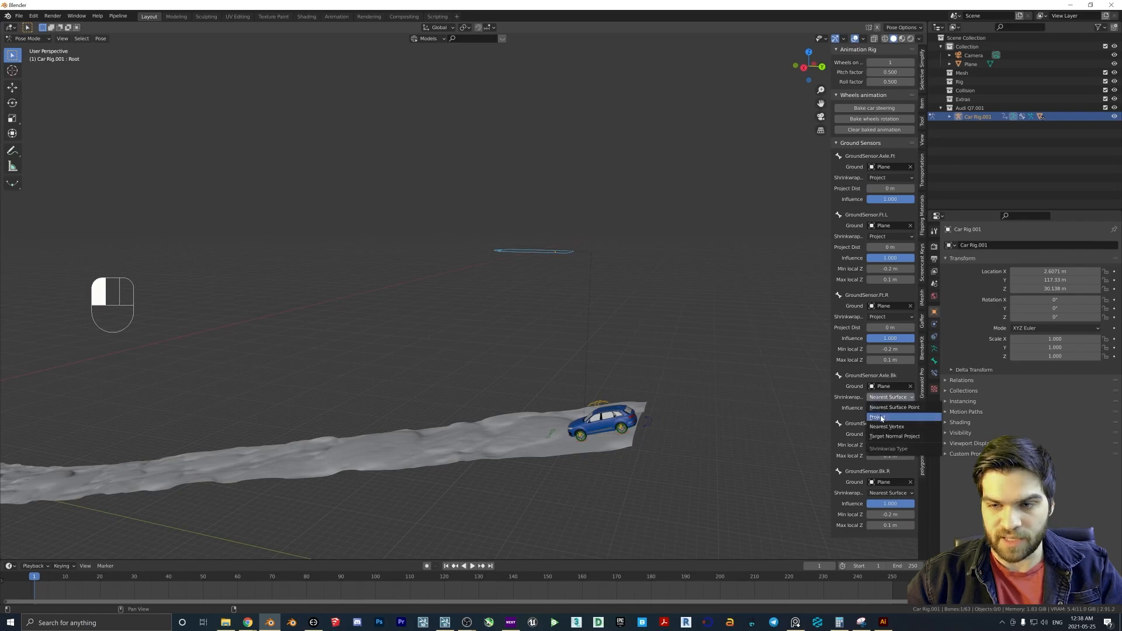
{"action": "left_click", "coordinate": [879, 418]}
- Assign the terrain Plane as ground for GroundSensor.Bk.L and set the shrinkwrap type of both rear wheel sensors to Project
{"action": "left_click", "coordinate": [910, 445]}
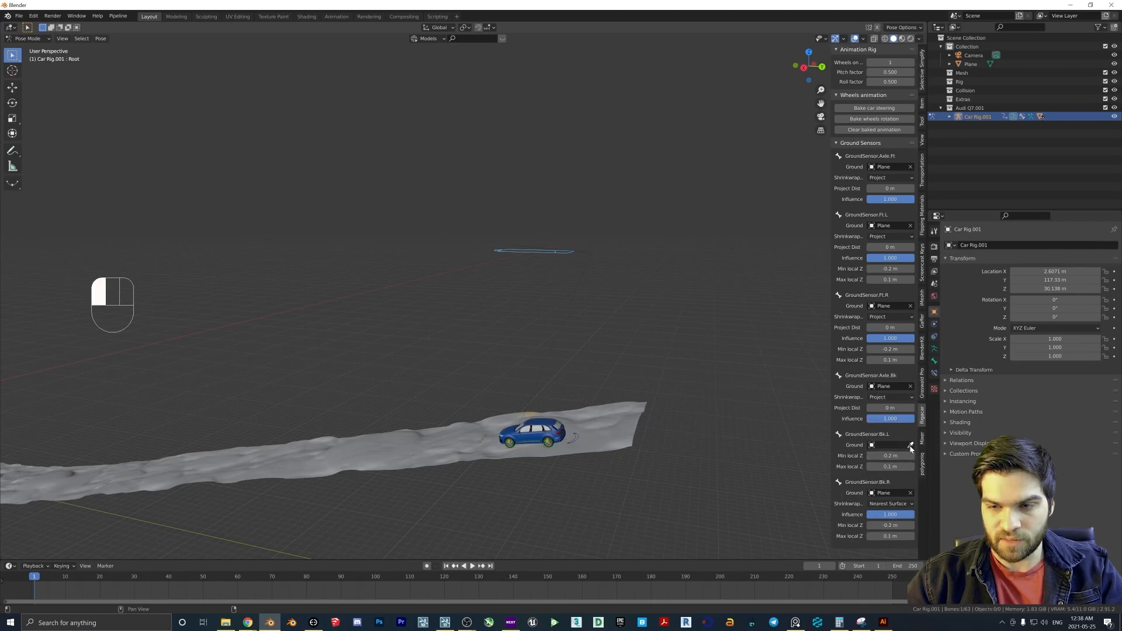
{"action": "left_click", "coordinate": [628, 418]}
{"action": "left_click", "coordinate": [888, 455]}
{"action": "left_click", "coordinate": [880, 476]}
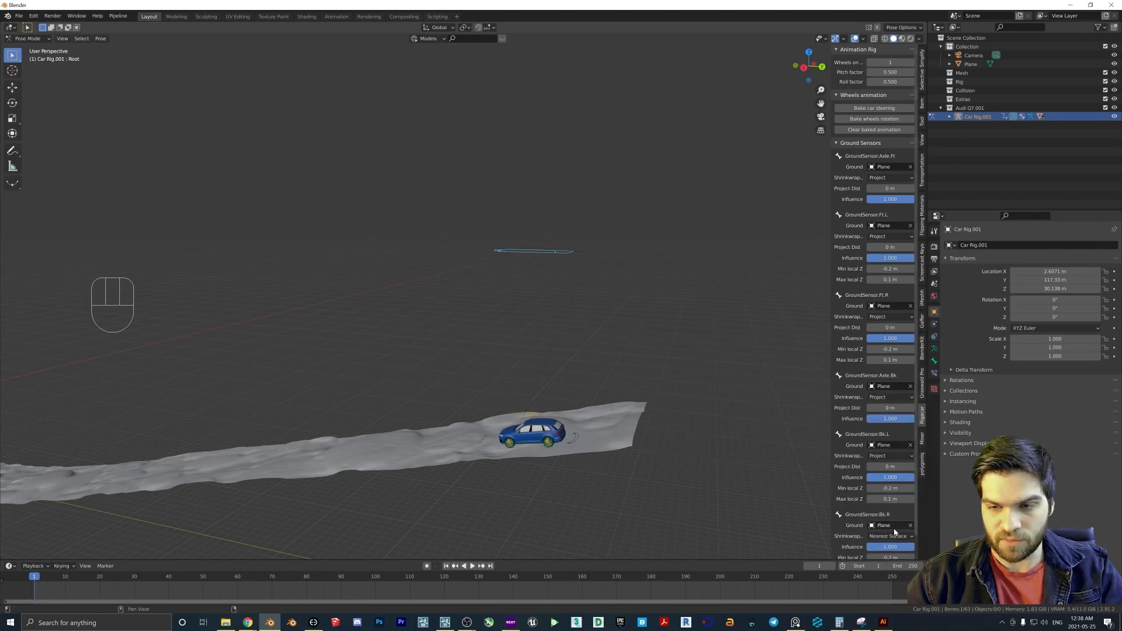
{"action": "left_click", "coordinate": [888, 536]}
{"action": "left_click", "coordinate": [881, 559]}
- Try sliding the root bone along the global Y axis to test the car's contact with the terrain
{"action": "scroll", "coordinate": [483, 439], "scroll_direction": "down", "scroll_amount": 2}
{"action": "scroll", "coordinate": [553, 406], "scroll_direction": "up", "scroll_amount": 3}
{"action": "middle_click_drag", "start_coordinate": [483, 438], "coordinate": [611, 331], "text": "shift"}
{"action": "scroll", "coordinate": [635, 341], "scroll_direction": "up", "scroll_amount": 2}
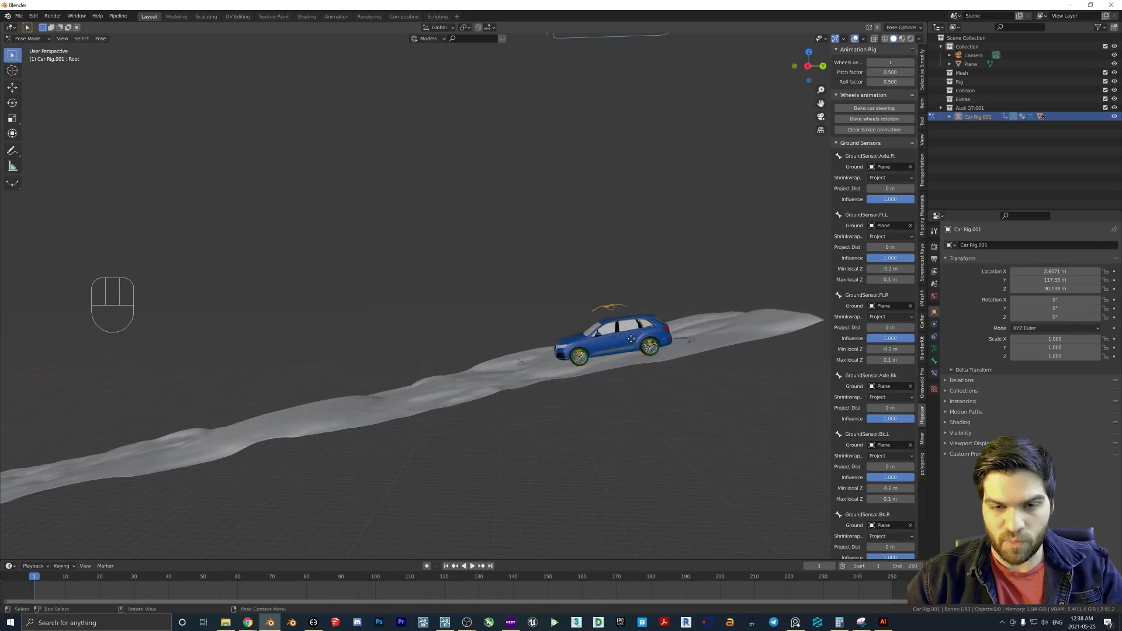
{"action": "key", "text": "g"}
{"action": "key", "text": "y"}
{"action": "right_click", "coordinate": [652, 336]}
{"action": "middle_click_drag", "start_coordinate": [587, 71], "coordinate": [576, 69]}
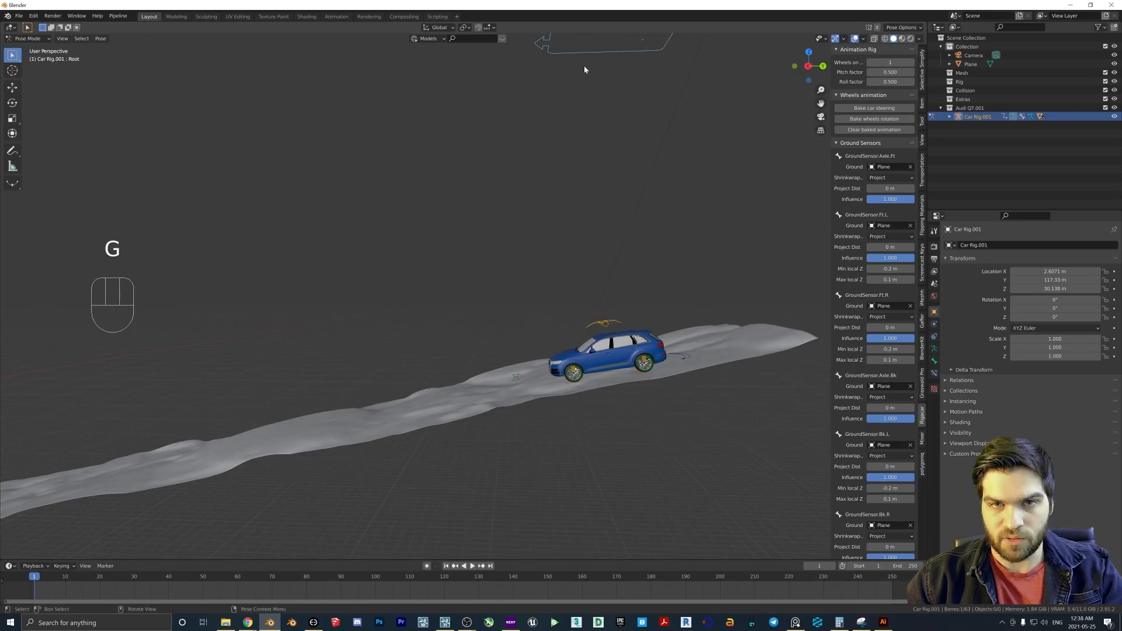
{"action": "middle_click_drag", "start_coordinate": [448, 203], "coordinate": [407, 160], "text": "shift"}
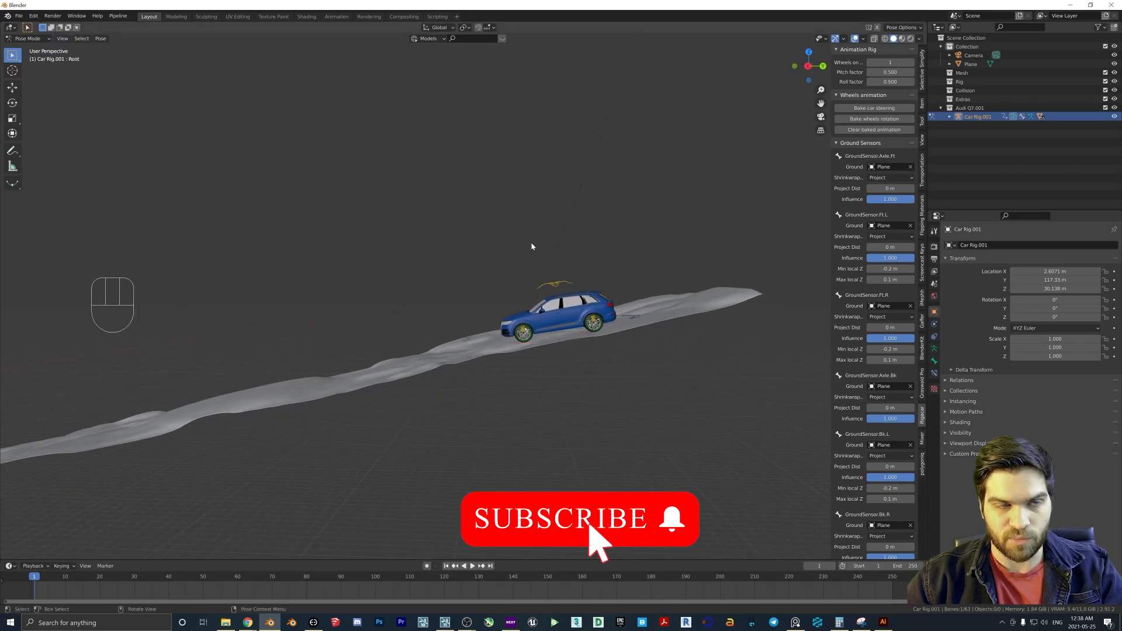
- Slide the root bone along the Y axis down the bumpy strip to test how the wheels follow the ground
{"action": "key", "text": "g"}
{"action": "key", "text": "y"}
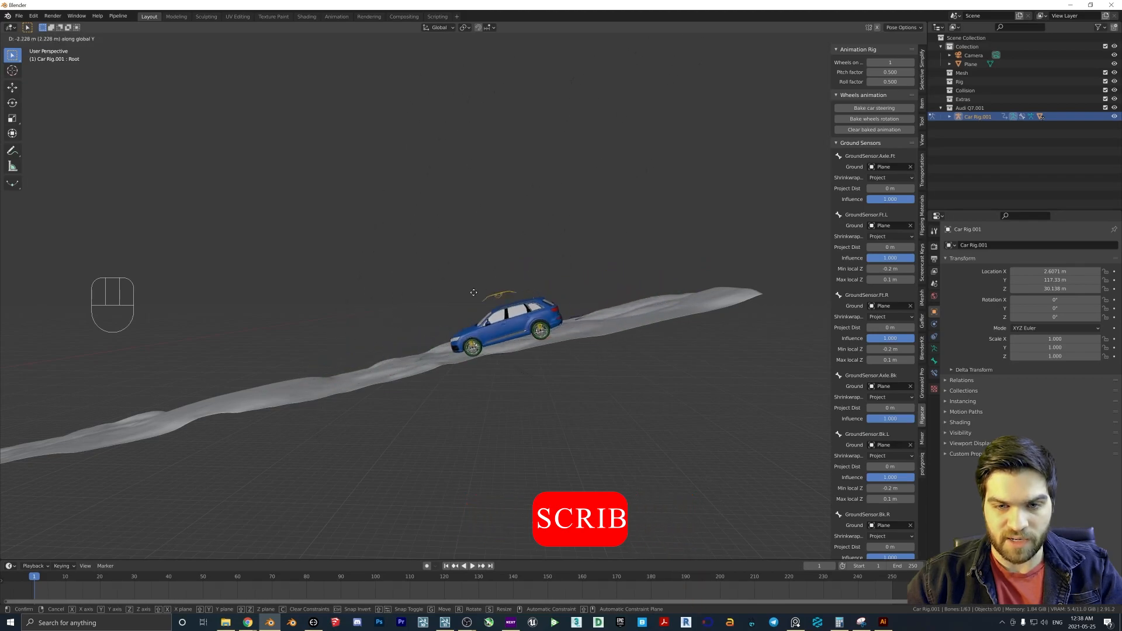
{"action": "left_click", "coordinate": [577, 321]}
{"action": "middle_click_drag", "start_coordinate": [381, 358], "coordinate": [575, 331], "text": "shift"}
{"action": "scroll", "coordinate": [491, 363], "scroll_direction": "up", "scroll_amount": 3}
{"action": "scroll", "coordinate": [496, 363], "scroll_direction": "down", "scroll_amount": 1}
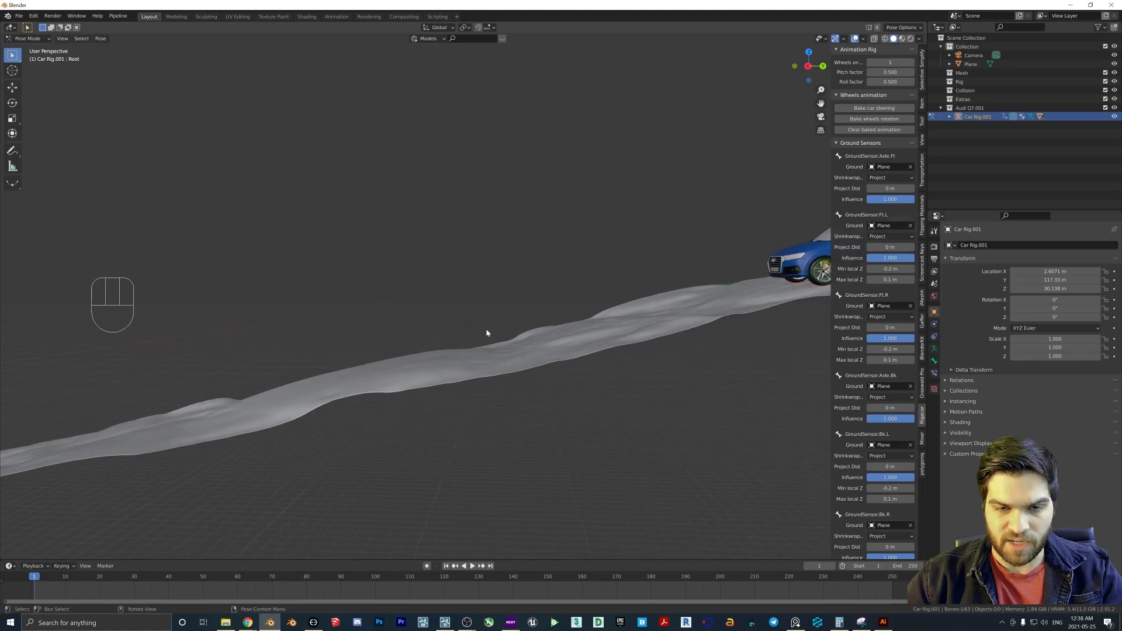
{"action": "key", "text": "g"}
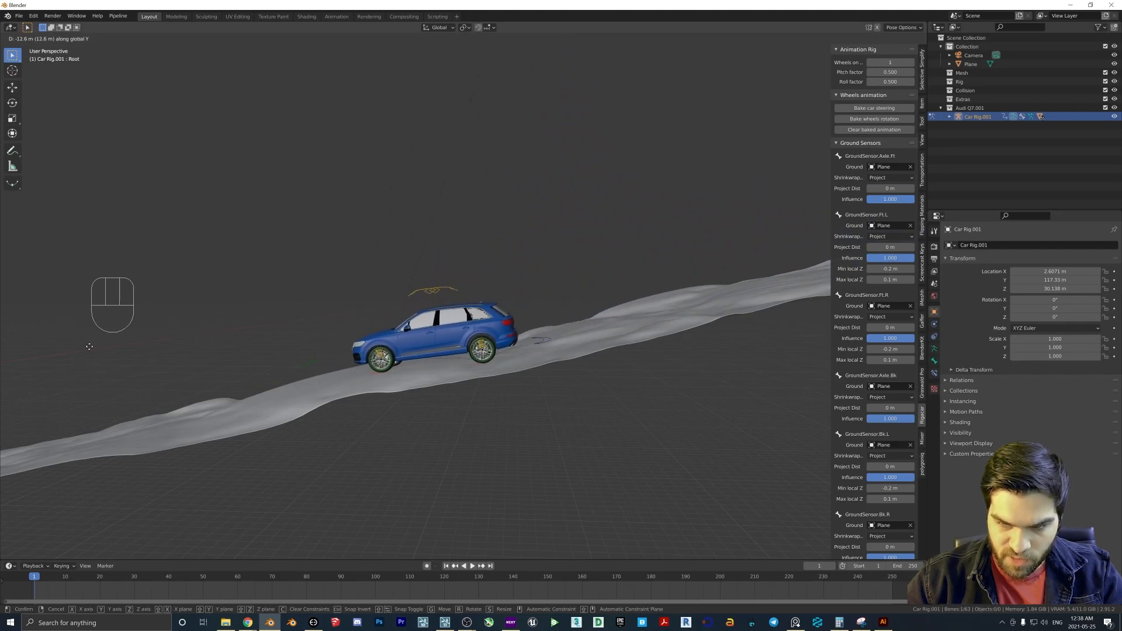
{"action": "left_click", "coordinate": [744, 392]}
- Run the root bone along the Y axis over the lower bumps and bring the car back to the strip's raised end
{"action": "middle_click_drag", "start_coordinate": [697, 310], "coordinate": [675, 301], "text": "shift"}
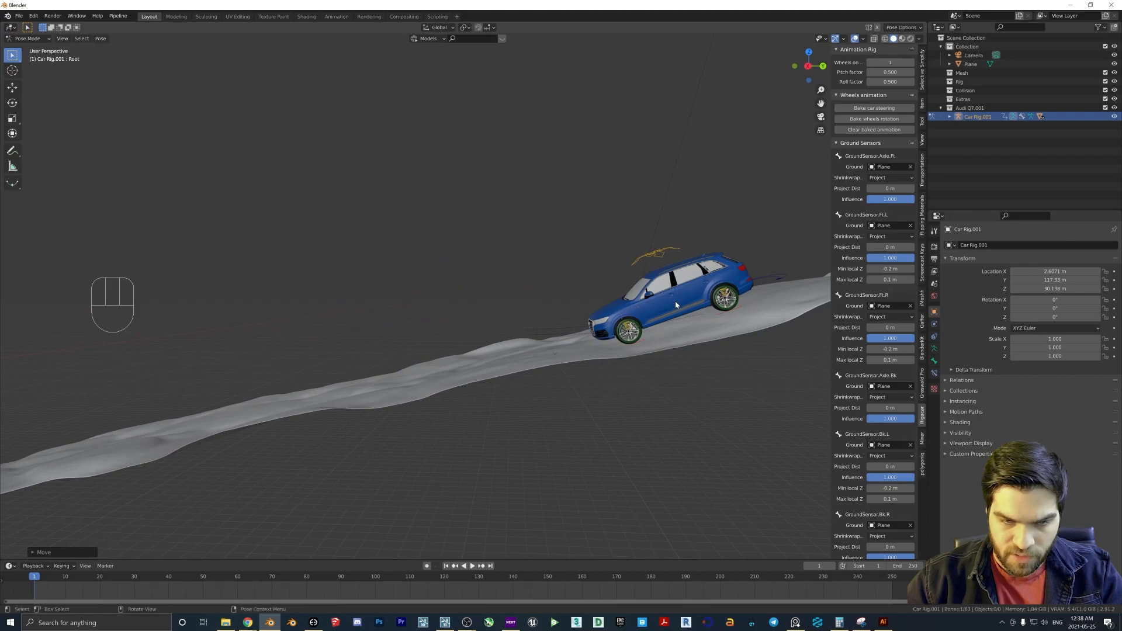
{"action": "key", "text": "g"}
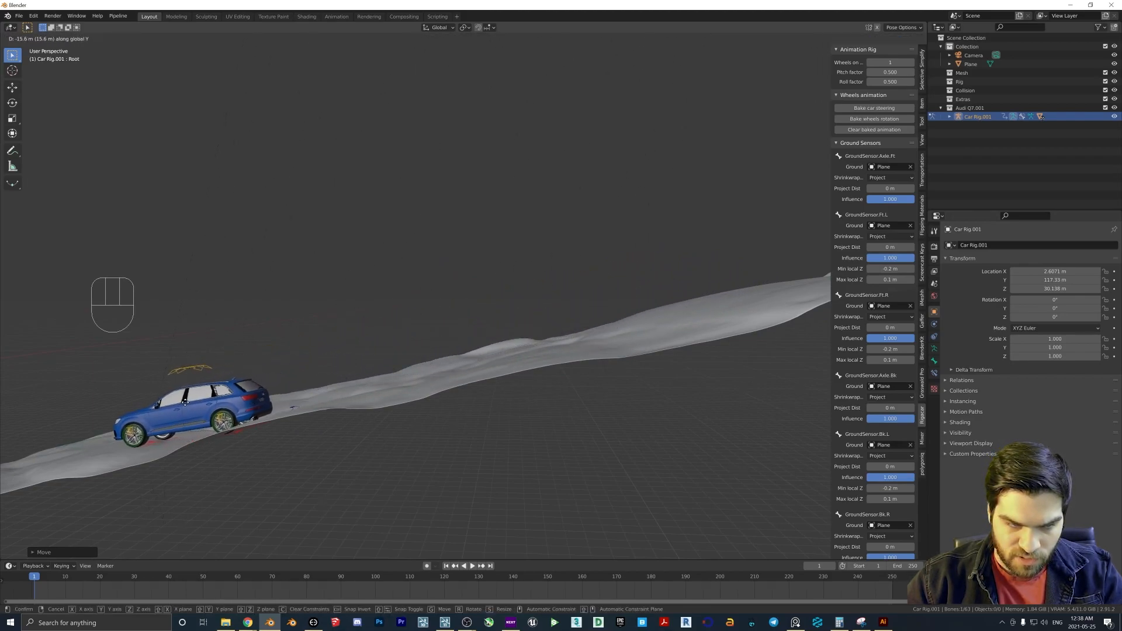
{"action": "left_click", "coordinate": [636, 373]}
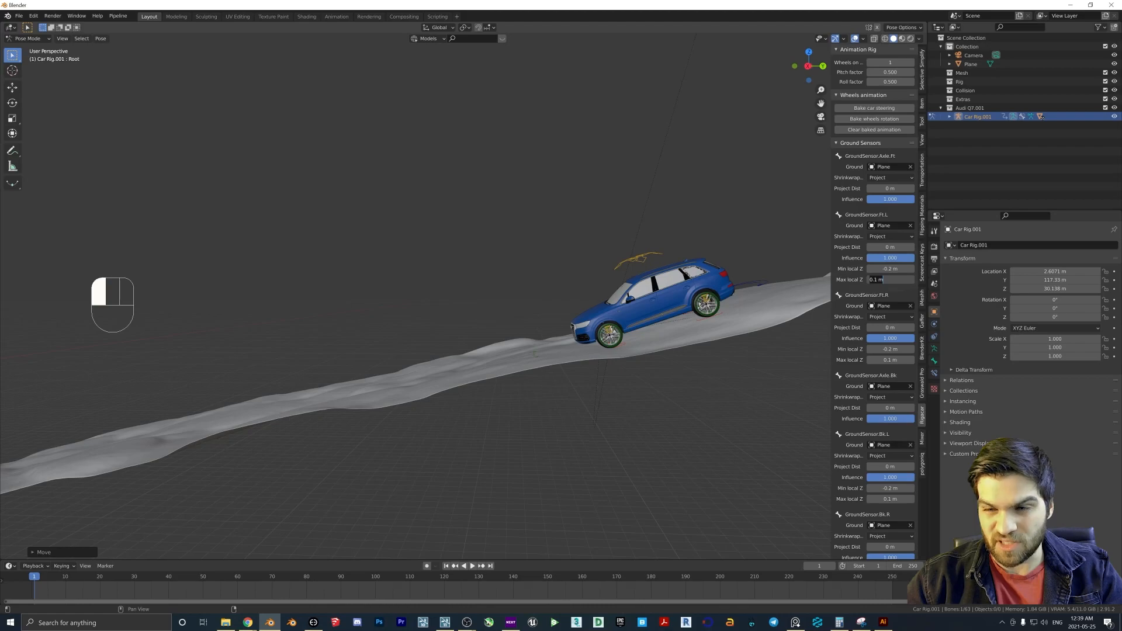
{"action": "middle_click_drag", "start_coordinate": [566, 409], "coordinate": [519, 350], "text": "shift"}
{"action": "key", "text": "g"}
{"action": "left_click", "coordinate": [729, 303]}
- Enlarge the timeline, set the scene's end frame to 850 and fit the whole frame range in view
{"action": "left_click_drag", "start_coordinate": [422, 562], "coordinate": [429, 483]}
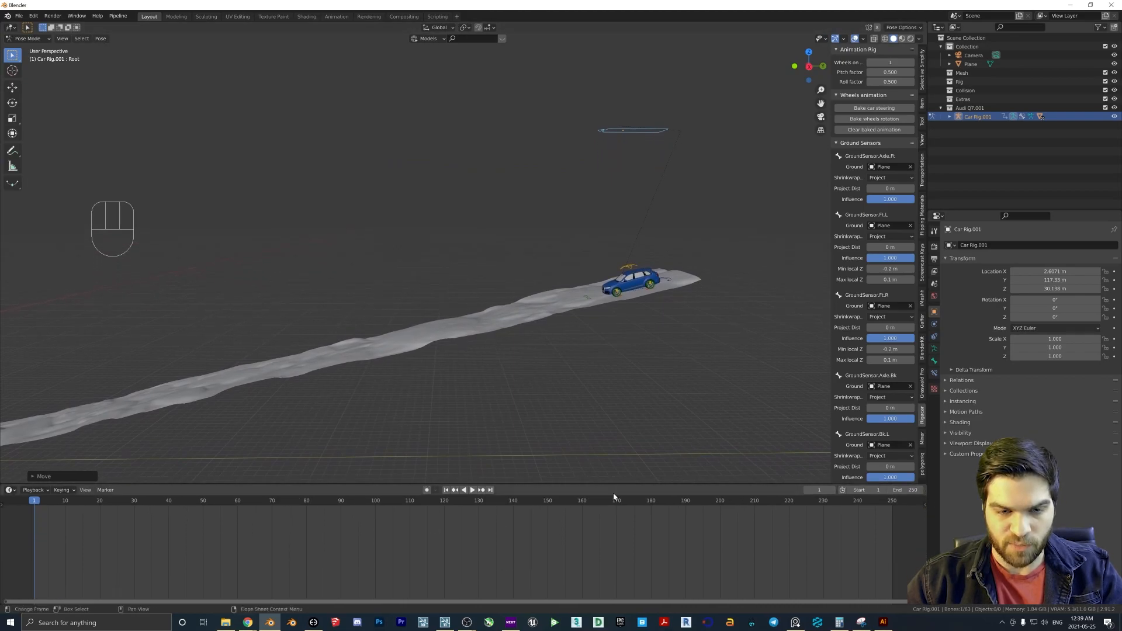
{"action": "double_click", "coordinate": [905, 490]}
{"action": "type", "text": "850"}
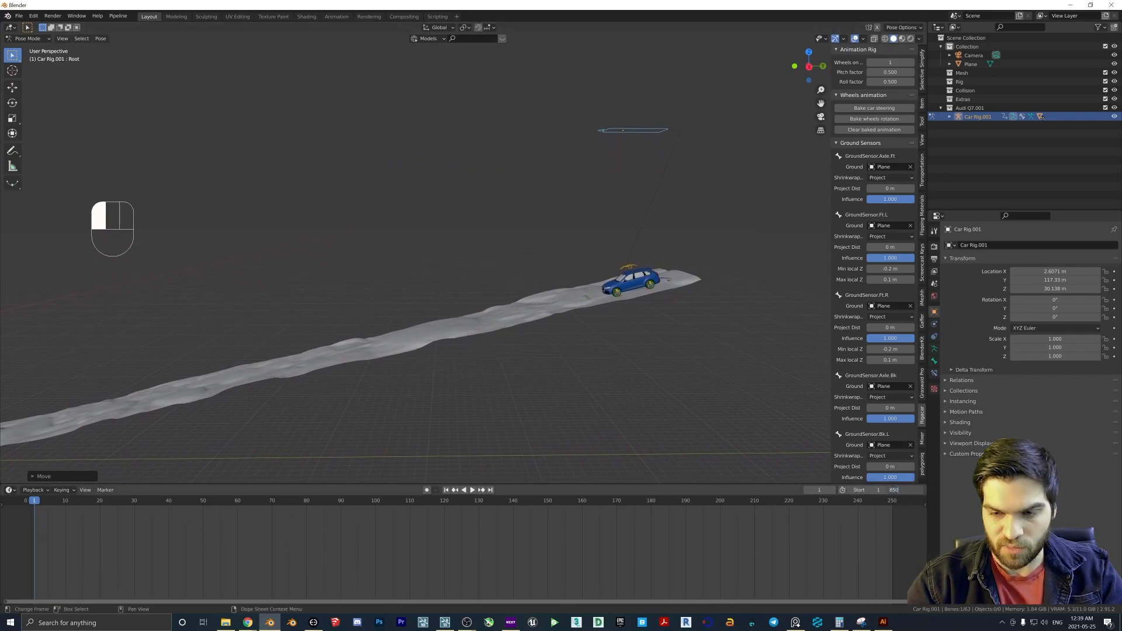
{"action": "key", "text": "Return"}
{"action": "scroll", "coordinate": [576, 539], "scroll_direction": "down", "scroll_amount": 12}
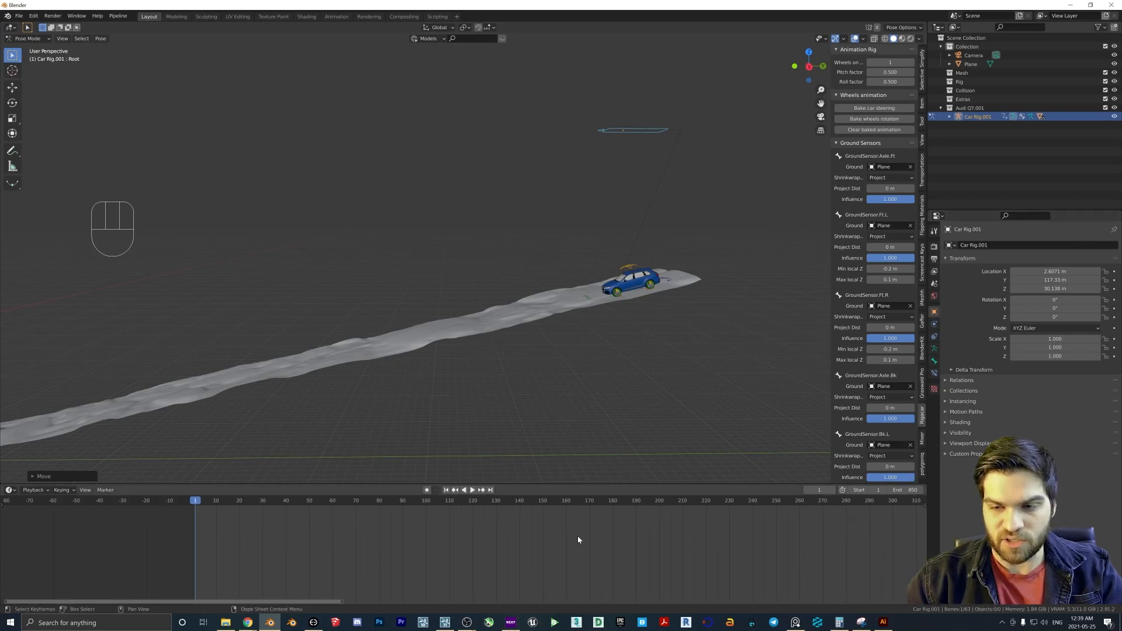
{"action": "middle_click_drag", "start_coordinate": [665, 549], "coordinate": [349, 512], "text": "shift"}
{"action": "scroll", "coordinate": [464, 531], "scroll_direction": "down", "scroll_amount": 12}
{"action": "middle_click_drag", "start_coordinate": [461, 531], "coordinate": [379, 522]}
{"action": "middle_click_drag", "start_coordinate": [552, 321], "coordinate": [538, 328]}
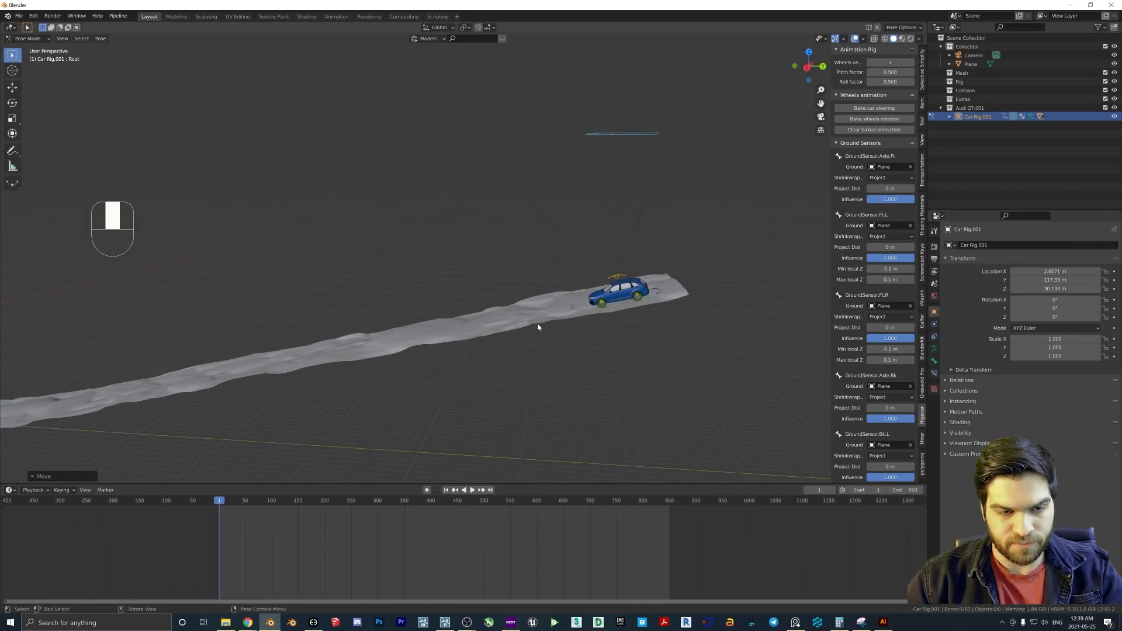
- Enable auto keying and shift the root bone slightly at frame 1 to key the car's start position at the raised end
{"action": "left_click", "coordinate": [426, 489]}
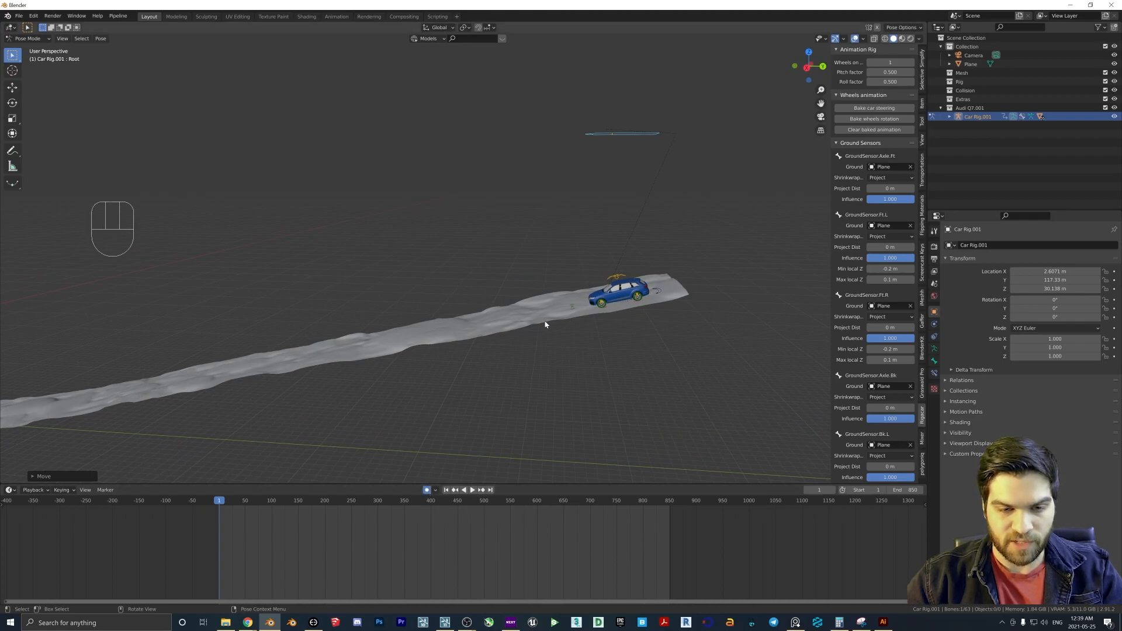
{"action": "key", "text": "g"}
{"action": "left_click", "coordinate": [560, 328]}
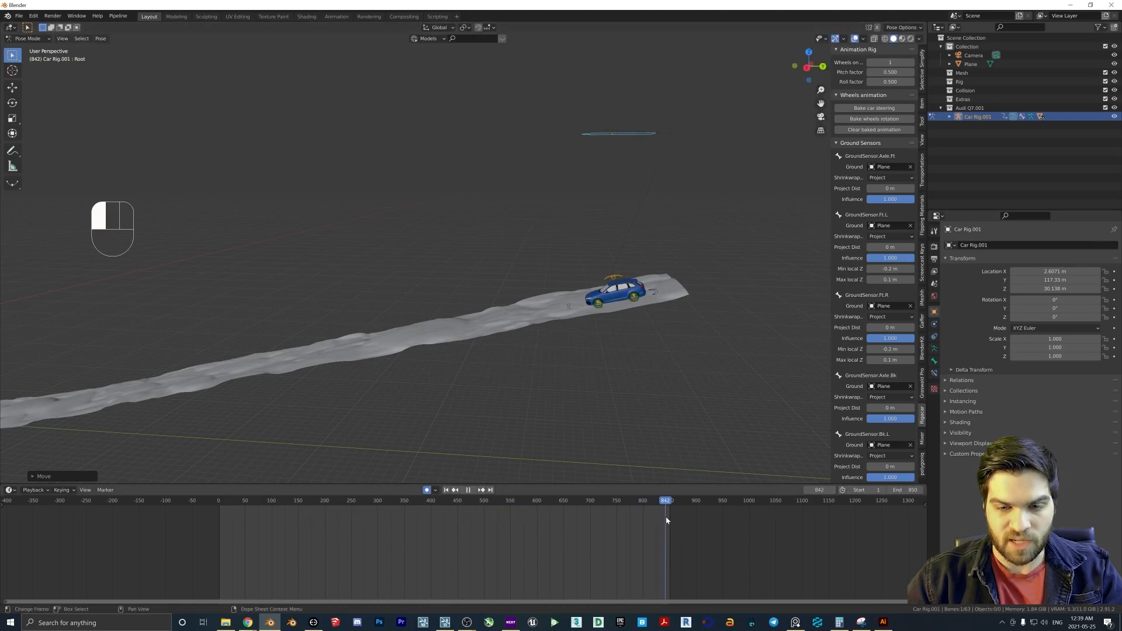
- At frame 850, move the root bone along the Y axis to the far end of the strip, and turn auto keying off
{"action": "scroll", "coordinate": [582, 356], "scroll_direction": "down", "scroll_amount": 3}
{"action": "middle_click_drag", "start_coordinate": [582, 357], "coordinate": [579, 366], "text": "shift"}
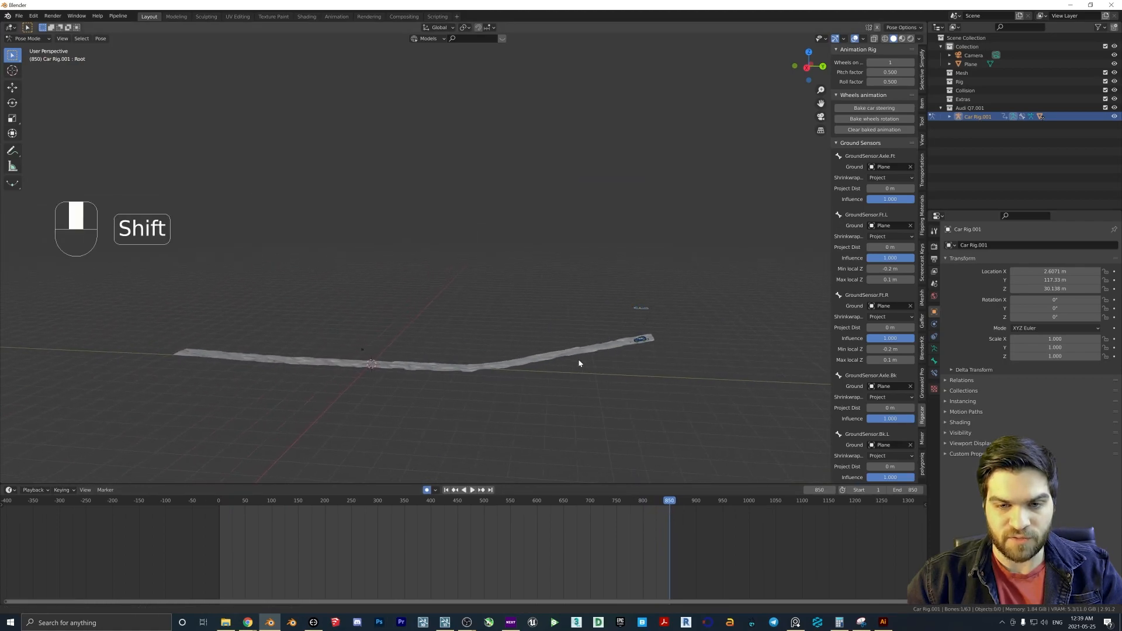
{"action": "key", "text": "g"}
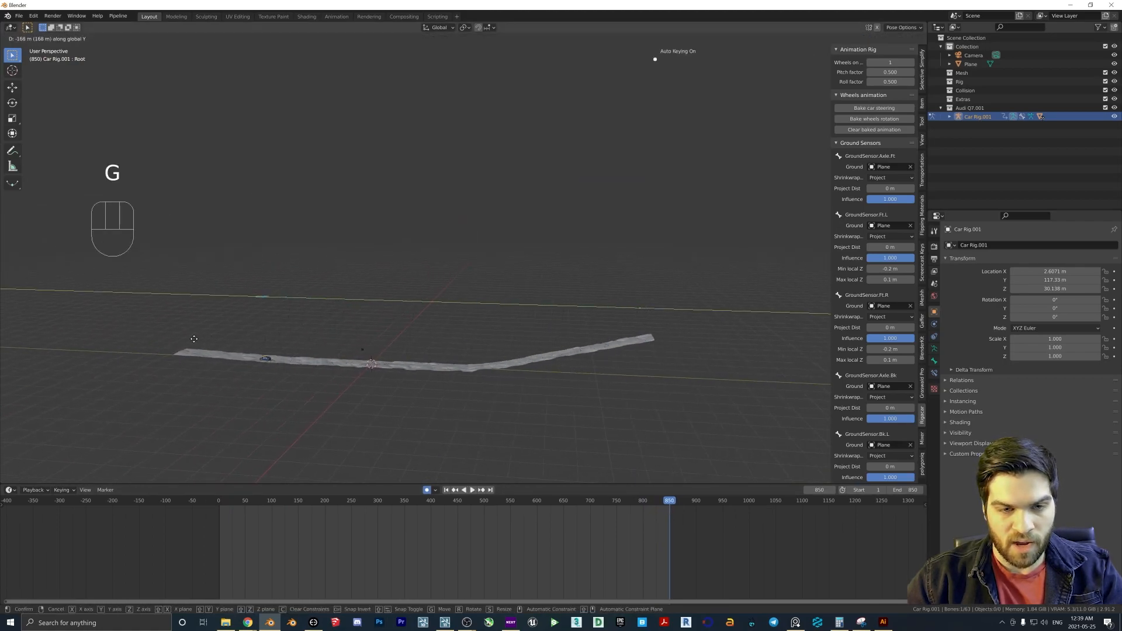
{"action": "left_click", "coordinate": [124, 336]}
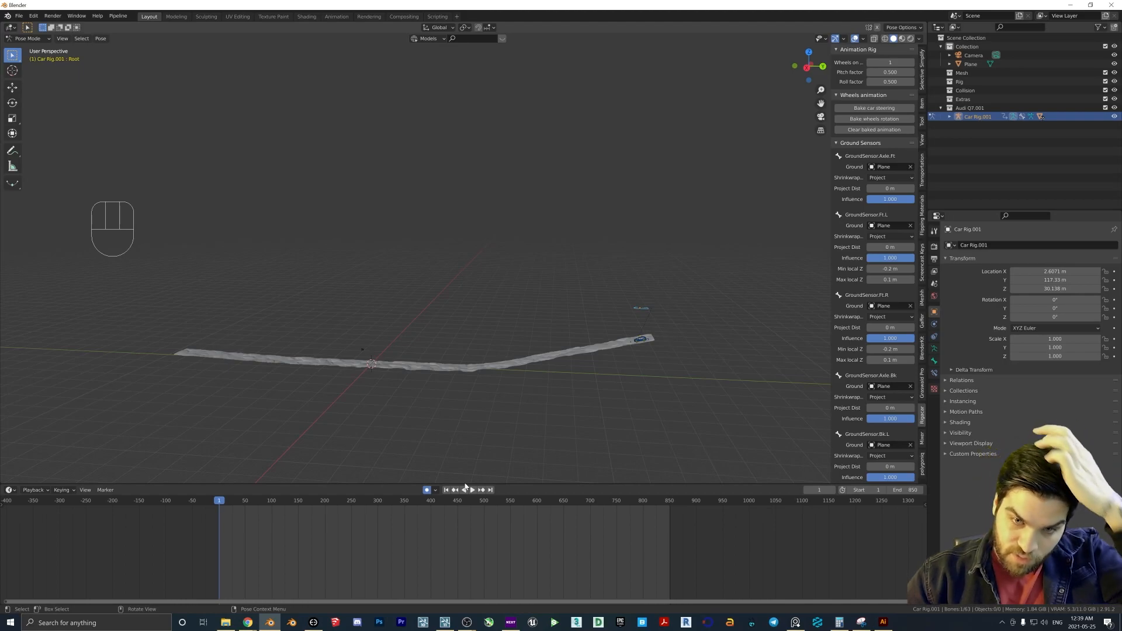
{"action": "left_click", "coordinate": [427, 490]}
- Play back the animation and watch the car drive down the terrain from several angles
{"action": "middle_click_drag", "start_coordinate": [397, 346], "coordinate": [566, 301]}
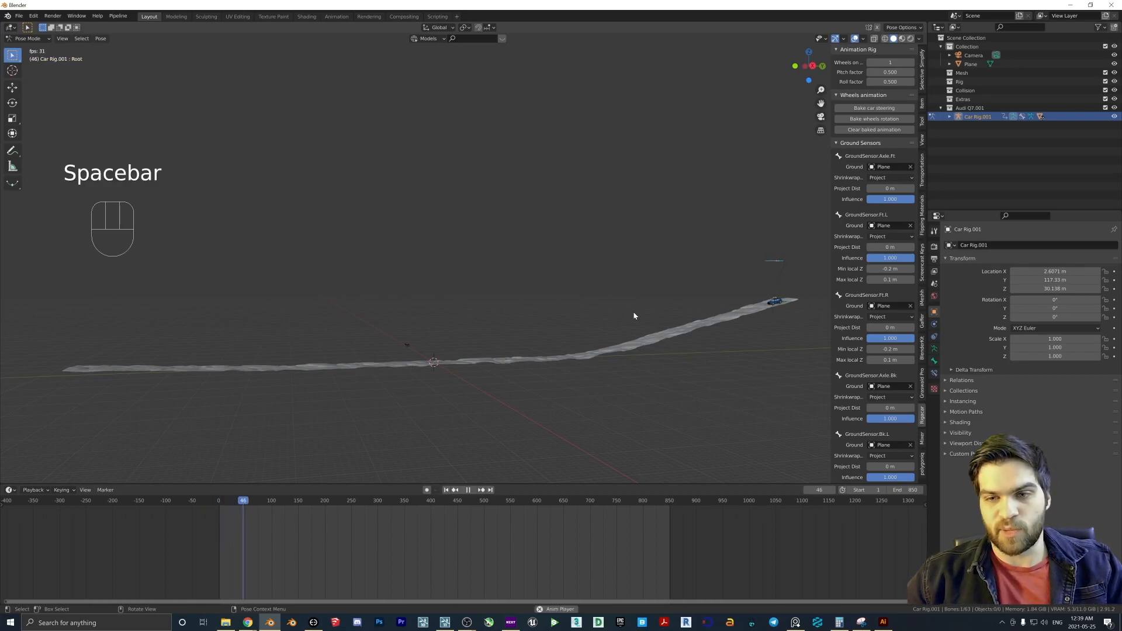
{"action": "scroll", "coordinate": [769, 319], "scroll_direction": "up", "scroll_amount": 3}
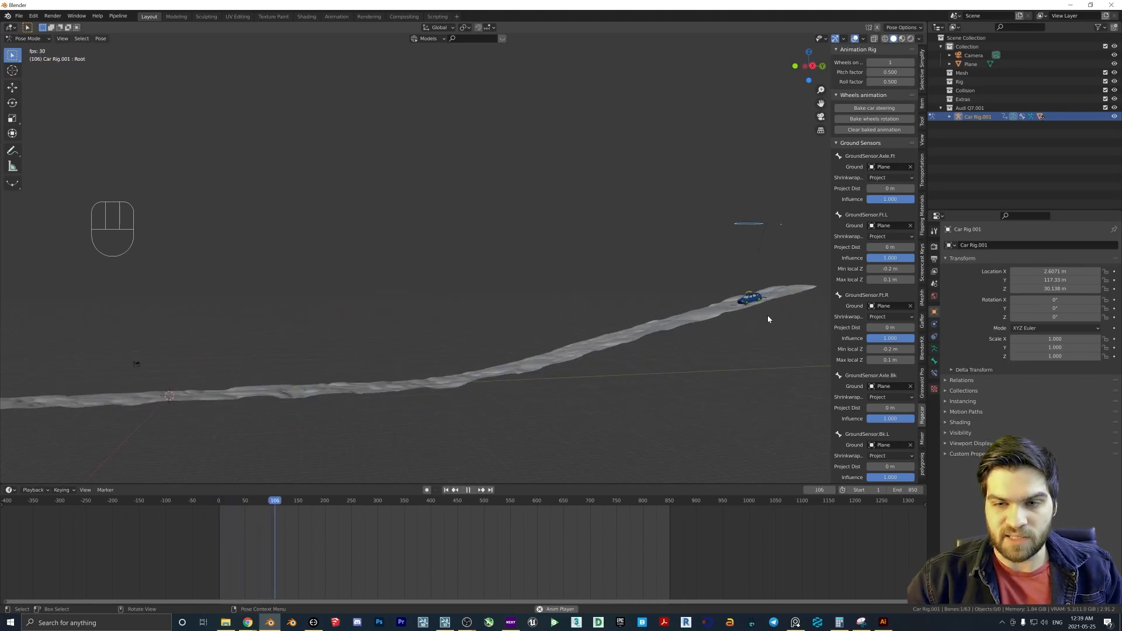
{"action": "middle_click_drag", "start_coordinate": [726, 326], "coordinate": [693, 335]}
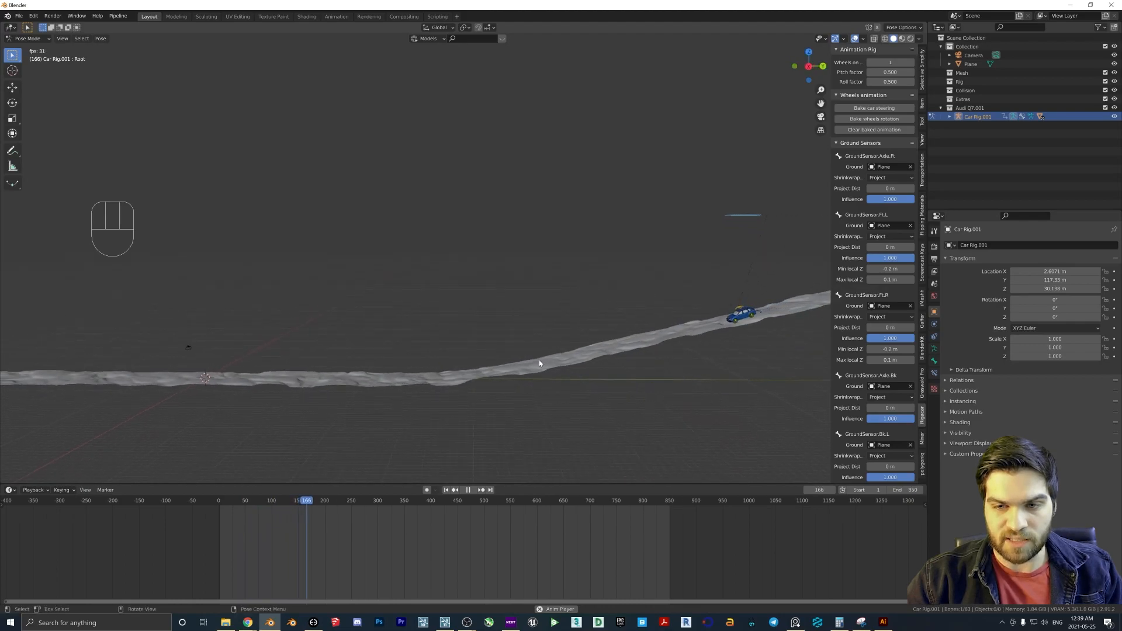
{"action": "scroll", "coordinate": [540, 363], "scroll_direction": "up", "scroll_amount": 2}
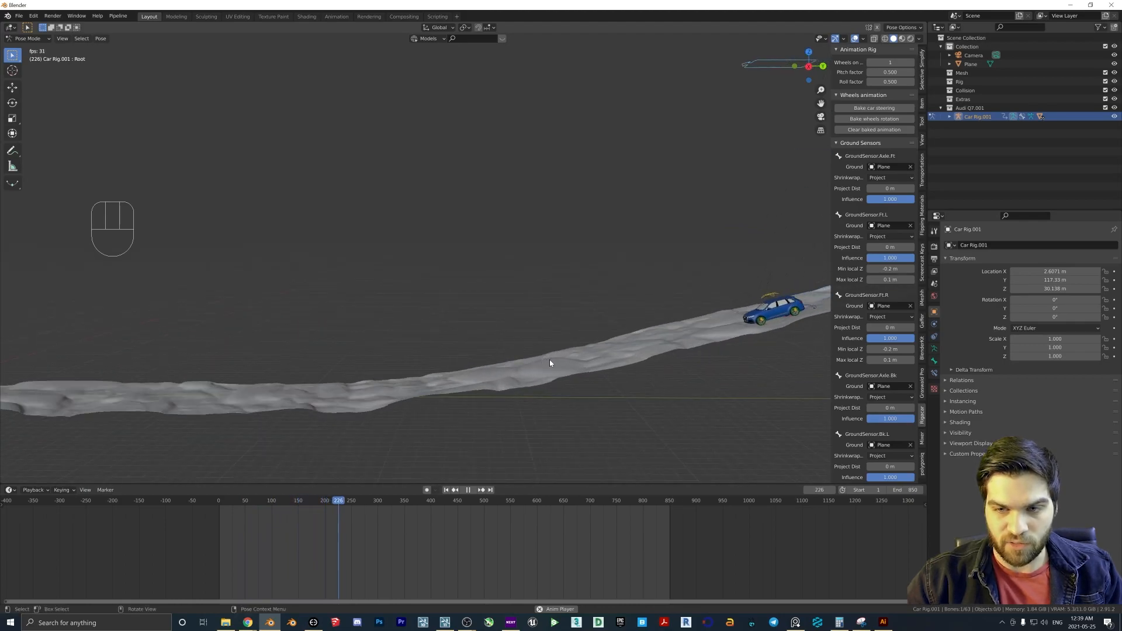
{"action": "middle_click_drag", "start_coordinate": [550, 364], "coordinate": [476, 366]}
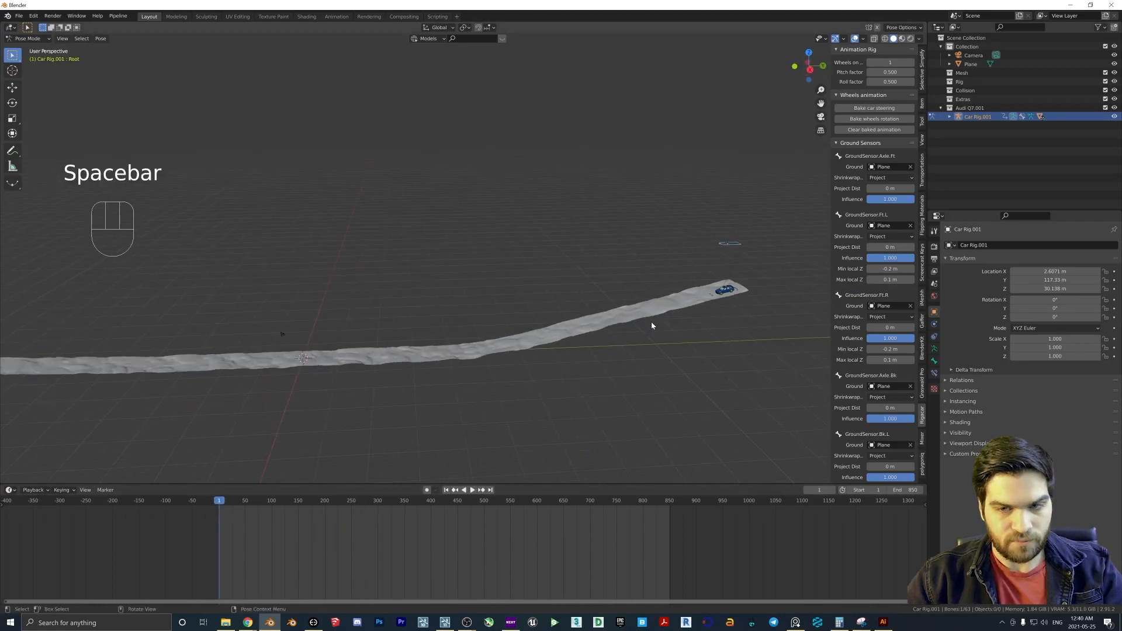
- Select the front left wheel bone Wheel.Ft.L and frame it in a close side view
{"action": "middle_click_drag", "start_coordinate": [750, 284], "coordinate": [590, 287], "text": "shift"}
{"action": "scroll", "coordinate": [540, 307], "scroll_direction": "up", "scroll_amount": 3}
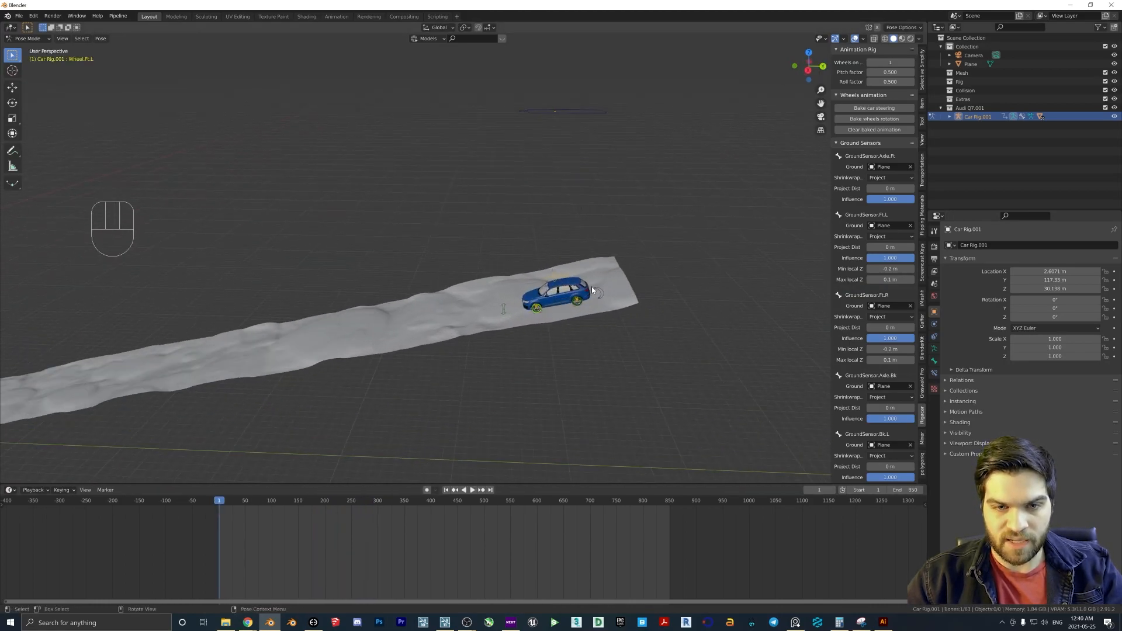
{"action": "key", "text": "KP_Decimal"}
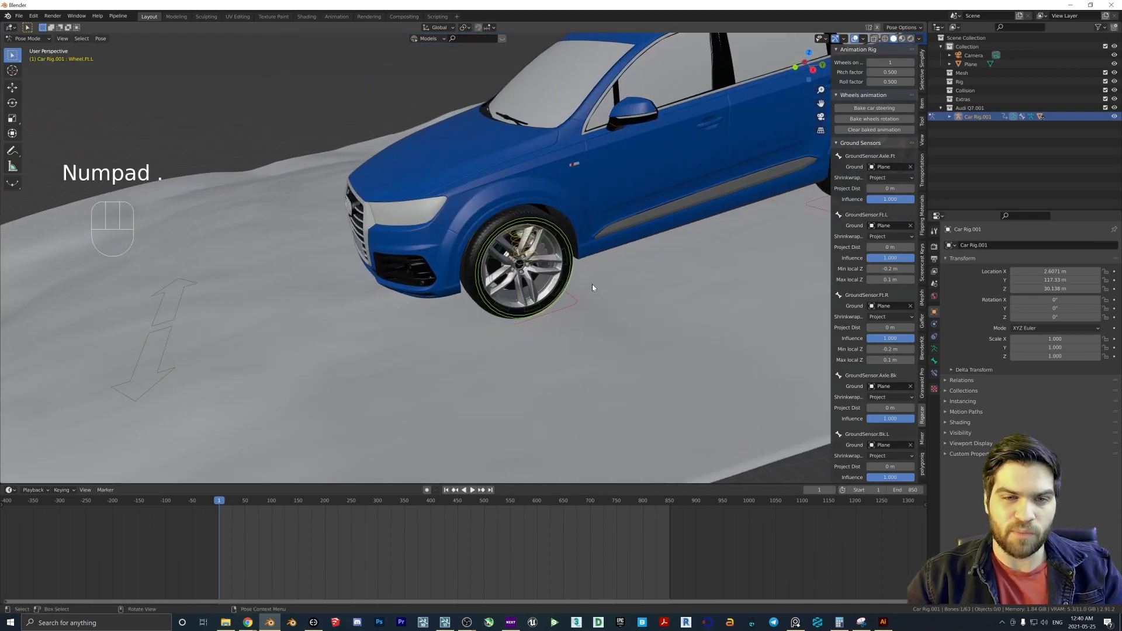
{"action": "middle_click_drag", "start_coordinate": [591, 286], "coordinate": [522, 223]}
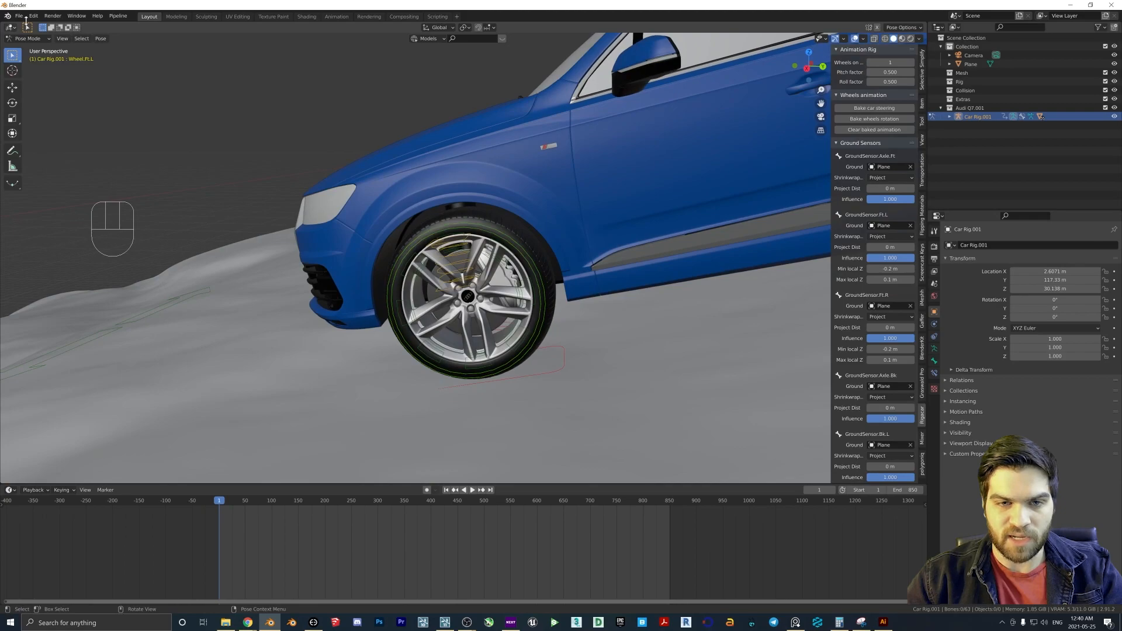
- Switch to Object Mode, select the front left wheel mesh and expand the Car Rig.001 hierarchy to show its parts
{"action": "left_click", "coordinate": [24, 38]}
{"action": "left_click", "coordinate": [27, 49]}
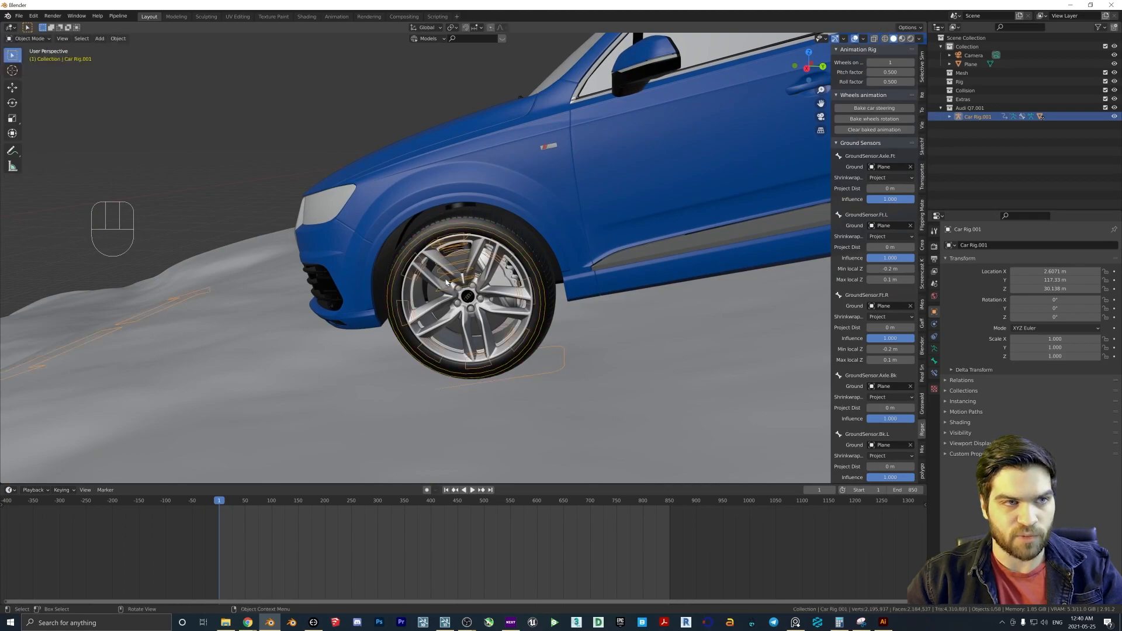
{"action": "left_click", "coordinate": [513, 231]}
{"action": "left_click", "coordinate": [951, 117]}
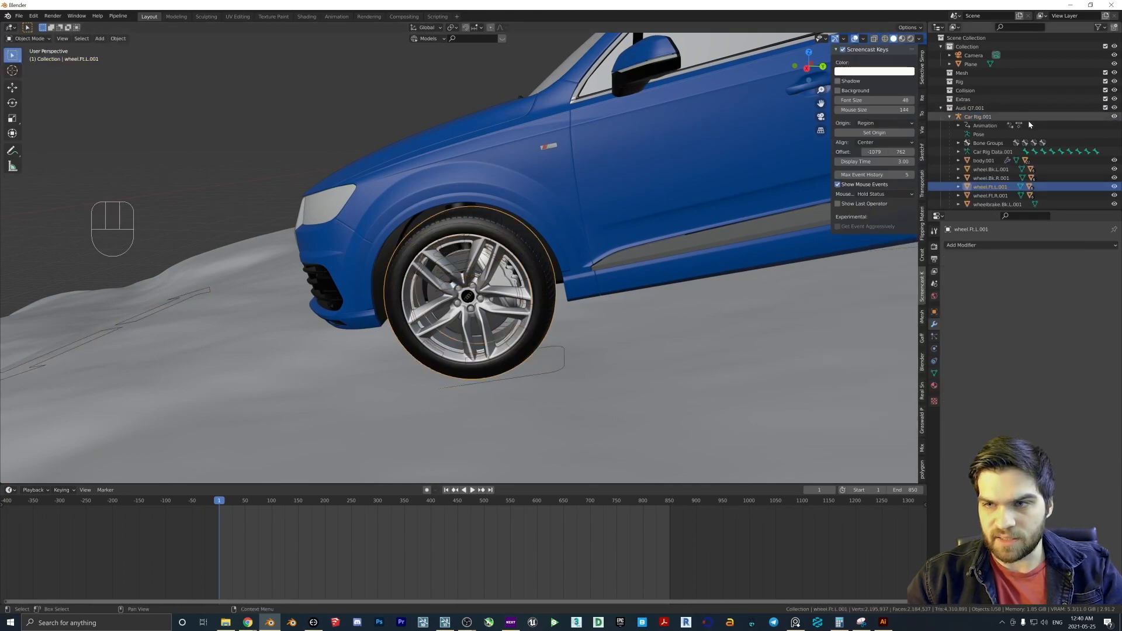
{"action": "scroll", "coordinate": [1032, 125], "scroll_direction": "down", "scroll_amount": 2}
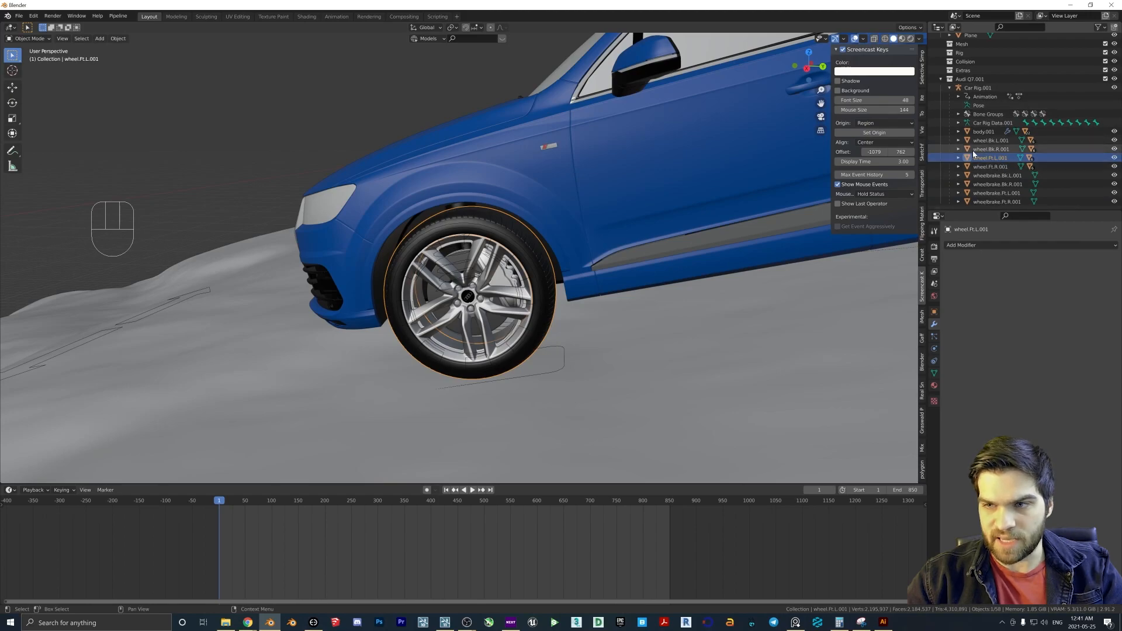
- Join the rear right wheel's brake disc, bolts, brake metal parts and plastic rim piece into its rim, rim00.005
{"action": "left_click", "coordinate": [959, 149]}
{"action": "scroll", "coordinate": [965, 155], "scroll_direction": "down", "scroll_amount": 2}
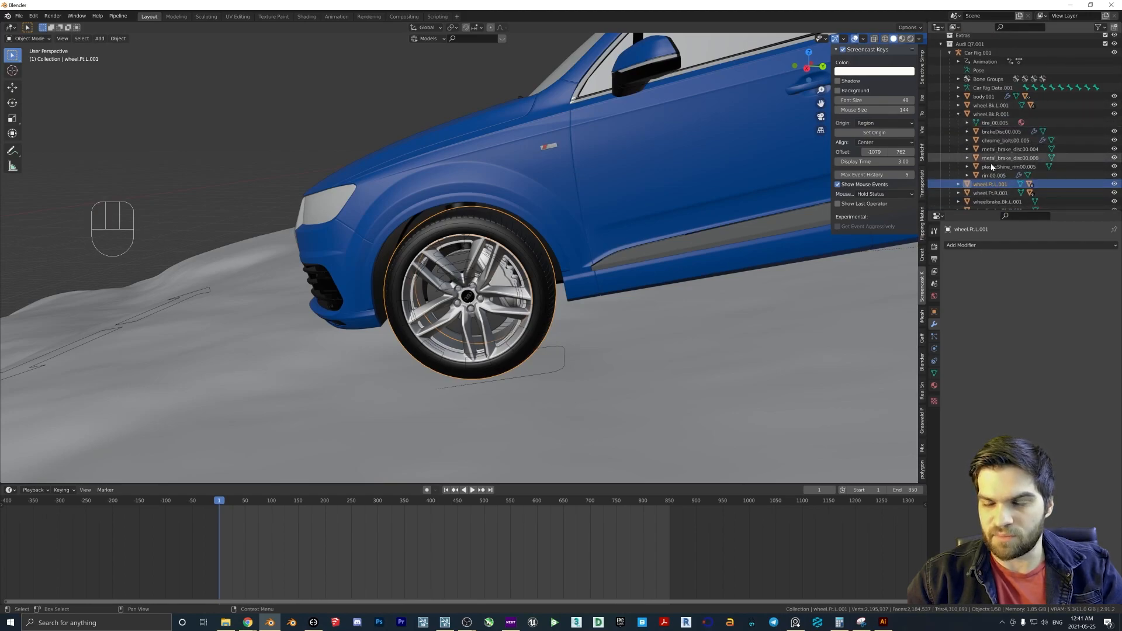
{"action": "scroll", "coordinate": [541, 228], "scroll_direction": "down", "scroll_amount": 3}
{"action": "left_click", "coordinate": [986, 177]}
{"action": "left_click", "coordinate": [998, 150]}
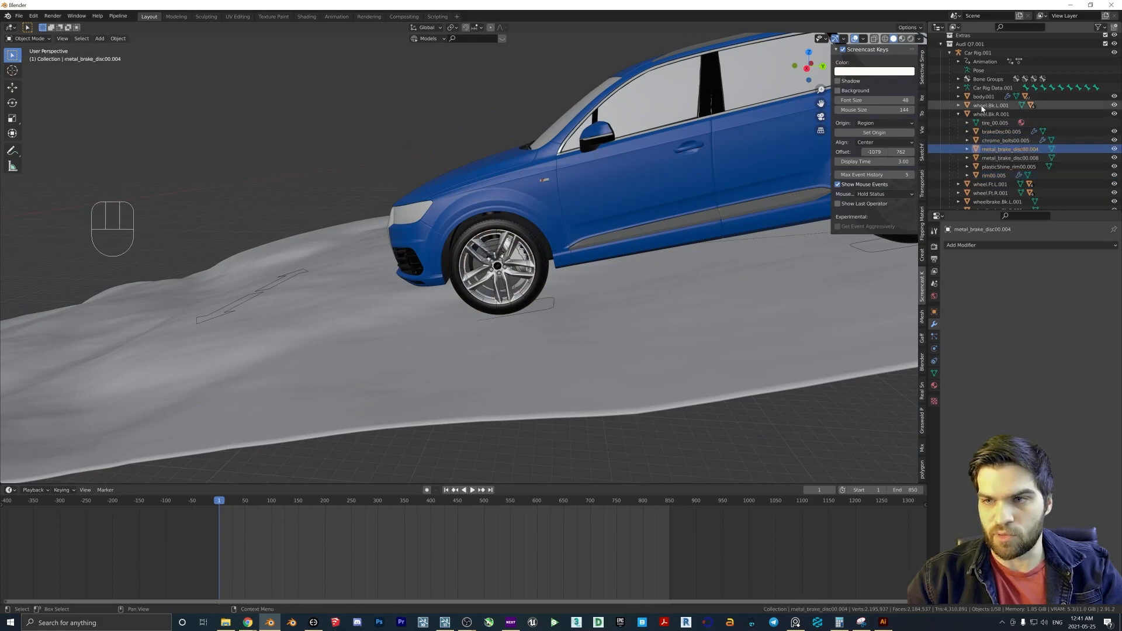
{"action": "left_click", "coordinate": [993, 175]}
{"action": "left_click", "coordinate": [1001, 132], "text": "shift"}
{"action": "middle_click_drag", "start_coordinate": [533, 175], "coordinate": [395, 225]}
{"action": "scroll", "coordinate": [395, 225], "scroll_direction": "up", "scroll_amount": 3}
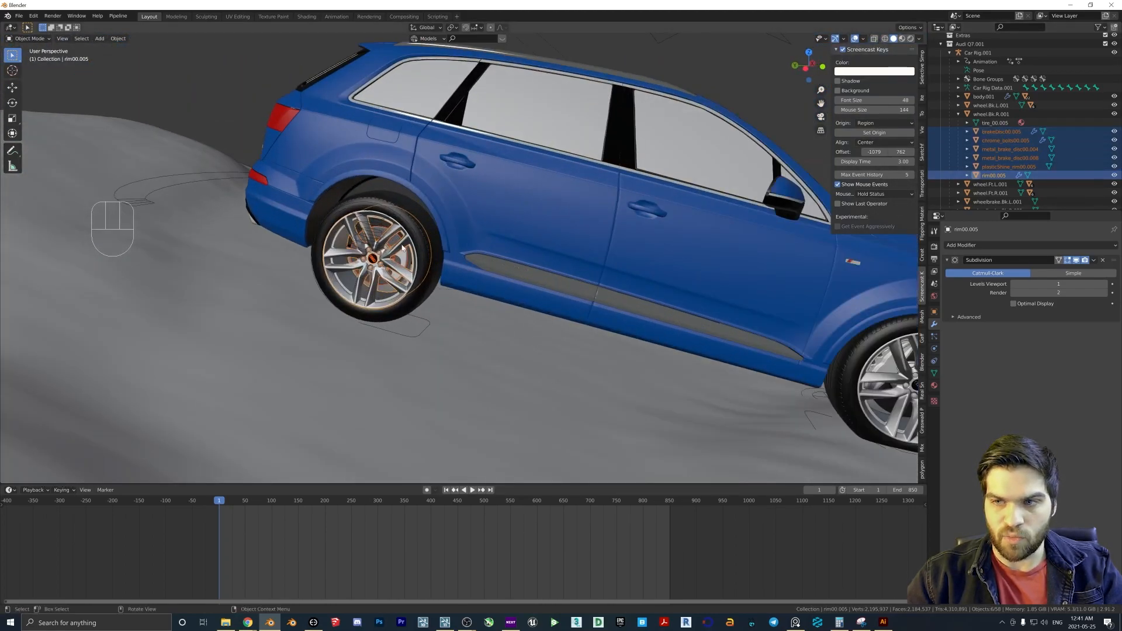
{"action": "right_click", "coordinate": [395, 236]}
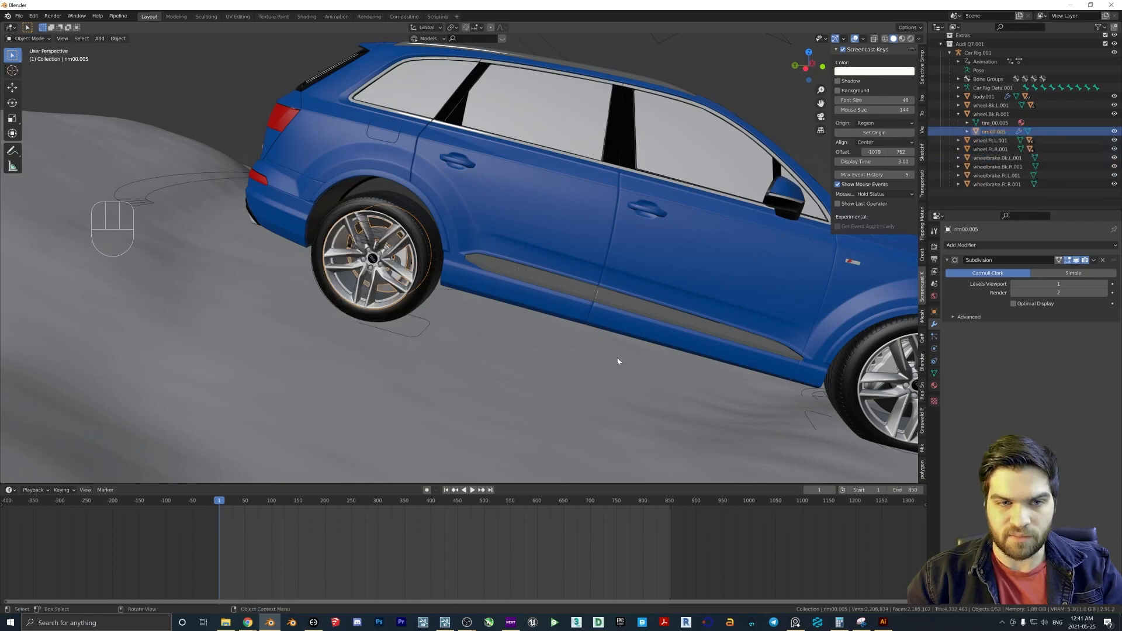
{"action": "key", "text": "g"}
{"action": "right_click", "coordinate": [709, 233]}
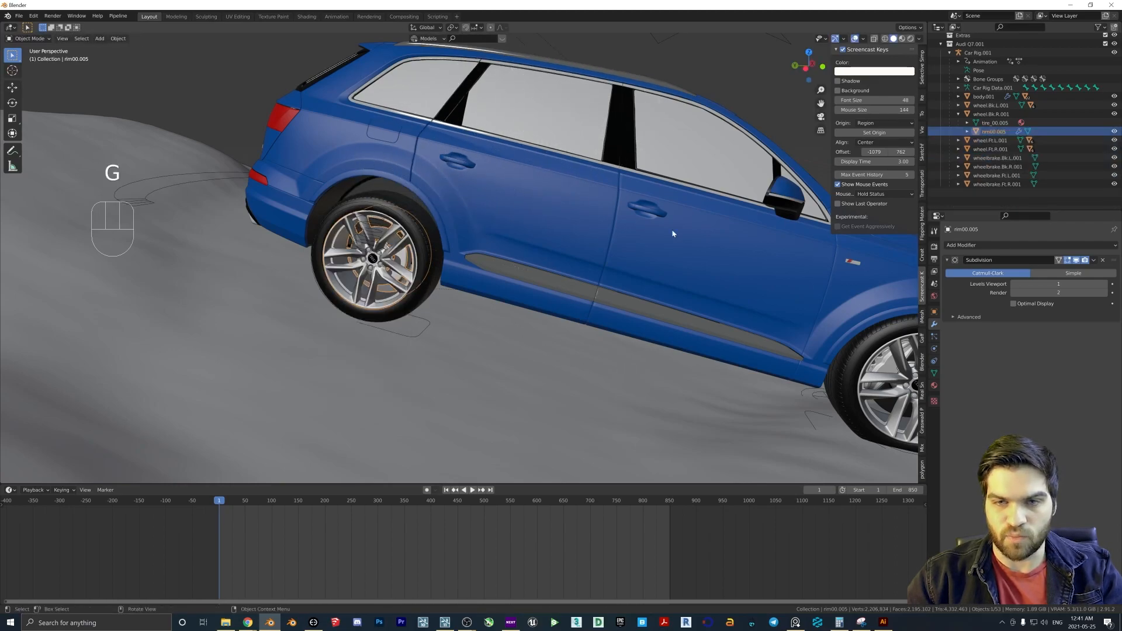
{"action": "scroll", "coordinate": [445, 236], "scroll_direction": "up", "scroll_amount": 2}
{"action": "left_click", "coordinate": [425, 227], "text": "shift"}
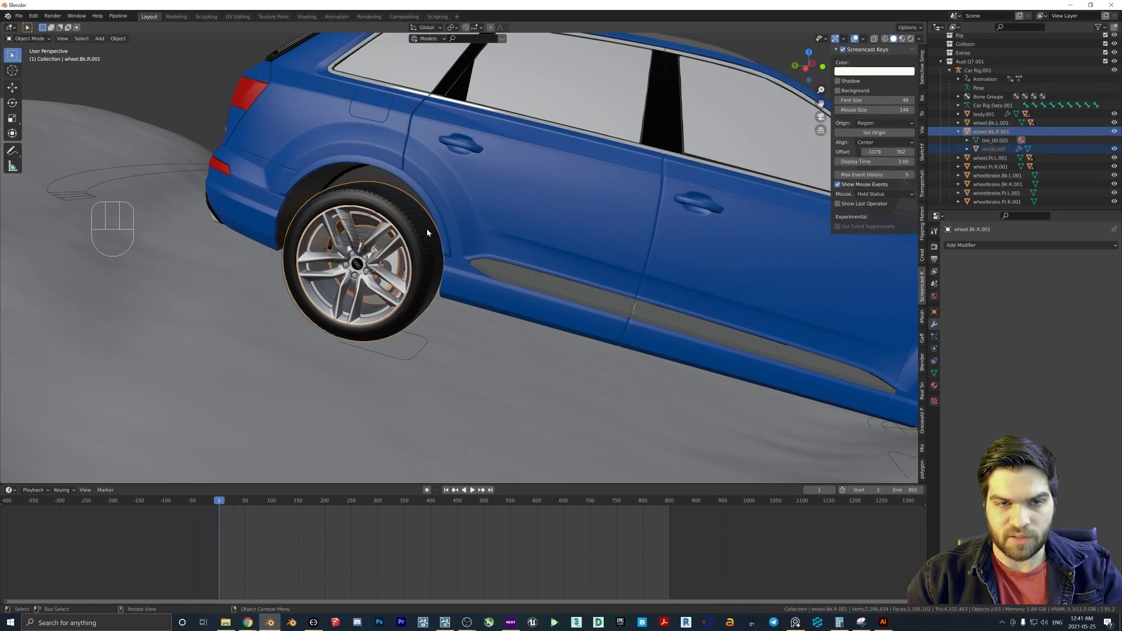
{"action": "middle_click_drag", "start_coordinate": [426, 229], "coordinate": [503, 226], "text": "shift"}
{"action": "key", "text": "g"}
{"action": "right_click", "coordinate": [656, 149]}
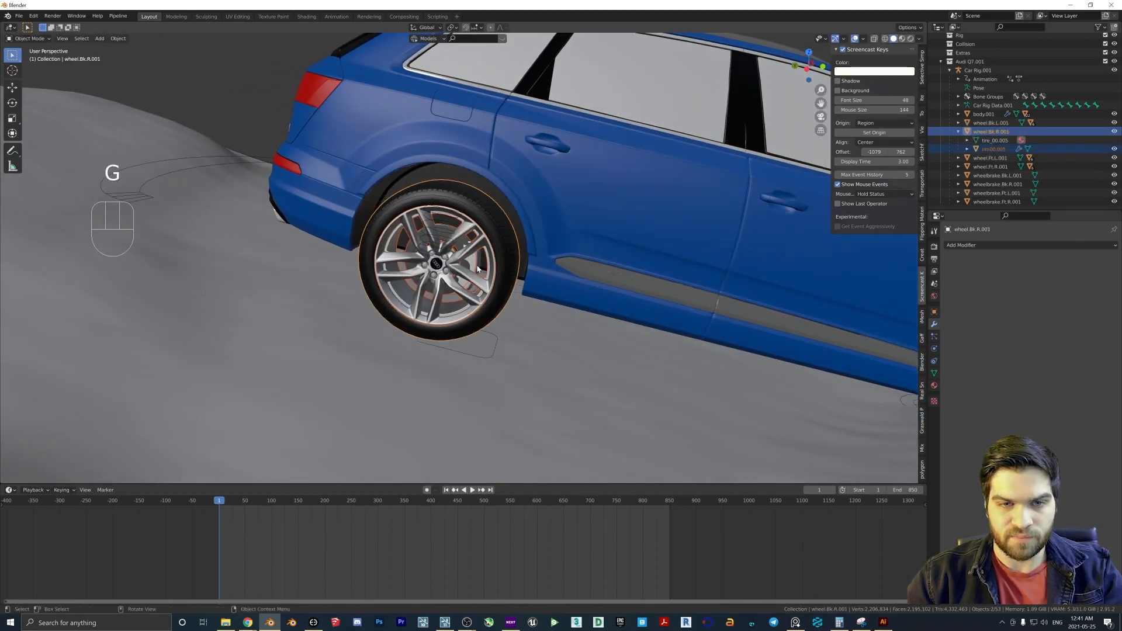
- Join the rear right wheel's combined rim and the brake wheelbrake.Bk.R.001 into wheel.Bk.R.001, and test that the wheel moves as one piece
{"action": "scroll", "coordinate": [470, 271], "scroll_direction": "up", "scroll_amount": 2}
{"action": "left_click", "coordinate": [470, 272]}
{"action": "left_click", "coordinate": [457, 253]}
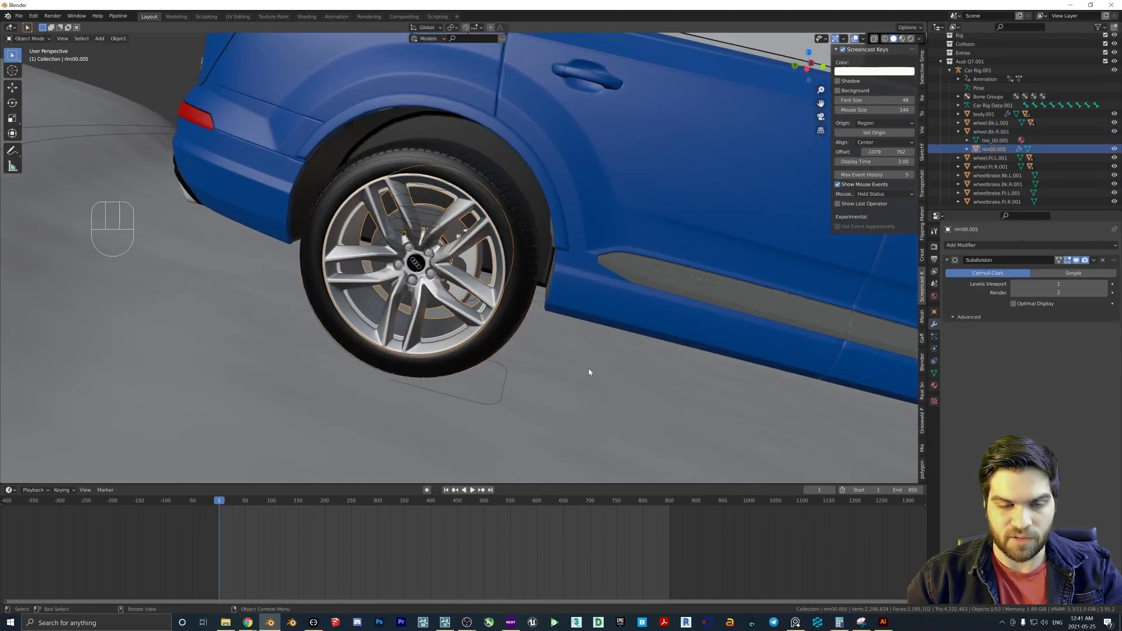
{"action": "left_click", "coordinate": [473, 334], "text": "shift"}
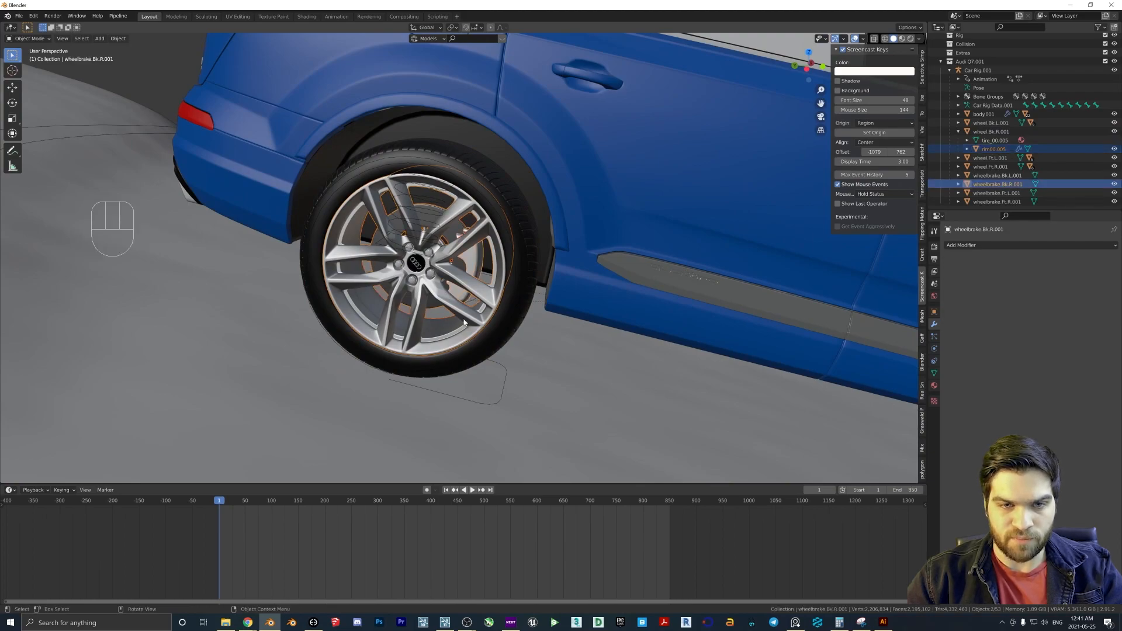
{"action": "left_click", "coordinate": [513, 211], "text": "shift"}
{"action": "right_click", "coordinate": [513, 208]}
{"action": "left_click", "coordinate": [515, 209]}
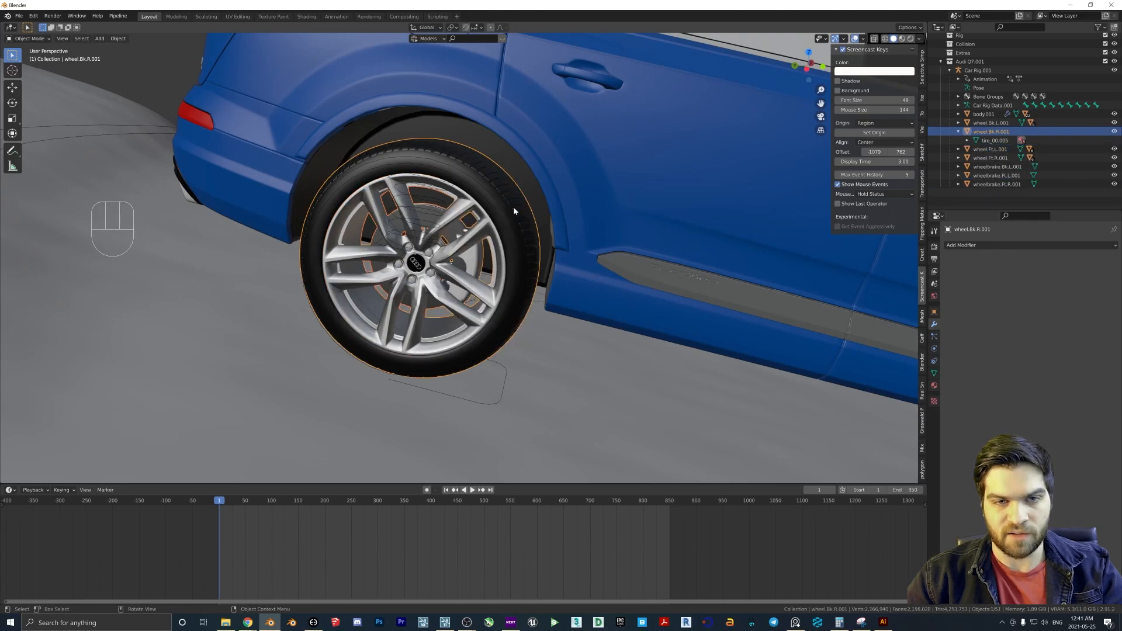
{"action": "scroll", "coordinate": [513, 212], "scroll_direction": "down", "scroll_amount": 3}
{"action": "key", "text": "g"}
{"action": "right_click", "coordinate": [572, 175]}
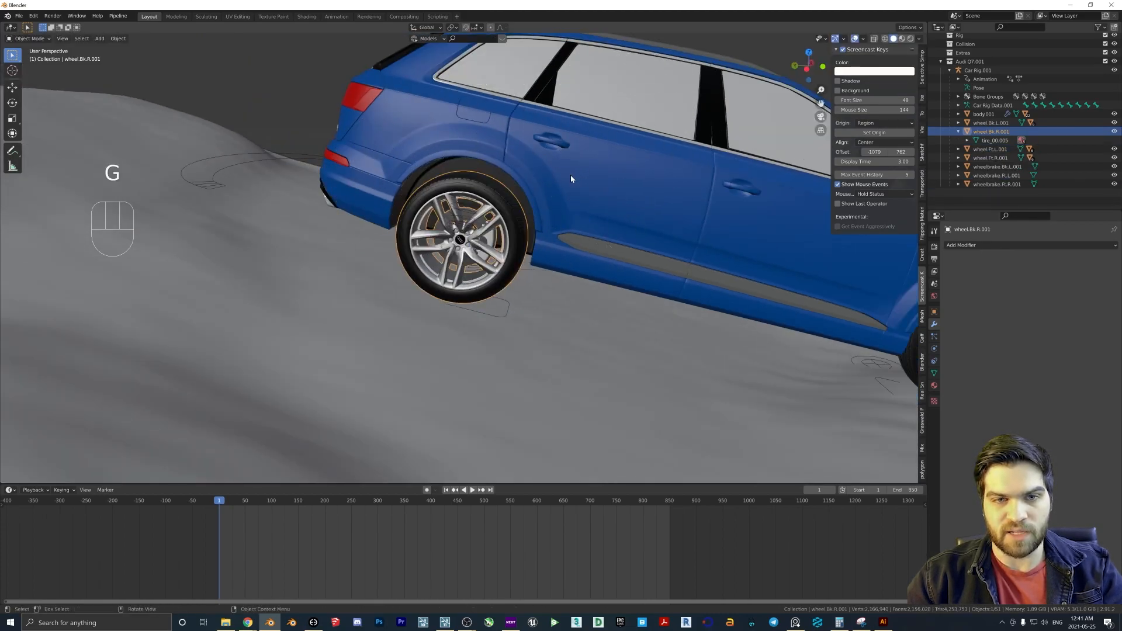
- Play back the start of the animation to check the joined rear right wheel, and return to frame 1
{"action": "scroll", "coordinate": [556, 183], "scroll_direction": "down", "scroll_amount": 3}
{"action": "middle_click_drag", "start_coordinate": [554, 185], "coordinate": [481, 227]}
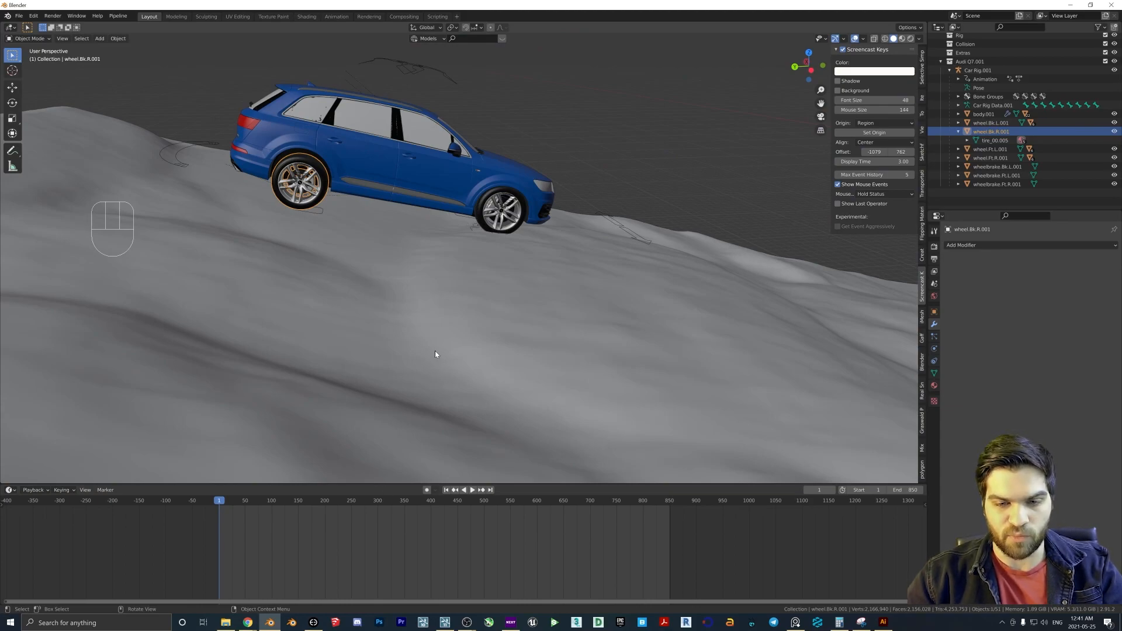
{"action": "key", "text": "space"}
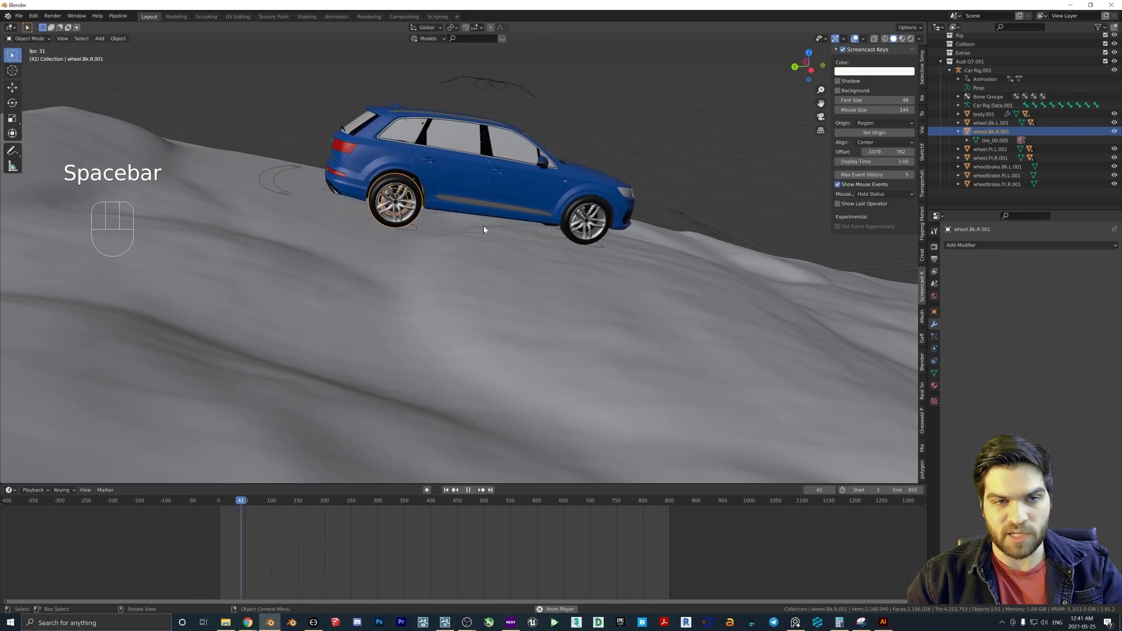
{"action": "key", "text": "space"}
{"action": "left_click", "coordinate": [218, 513]}
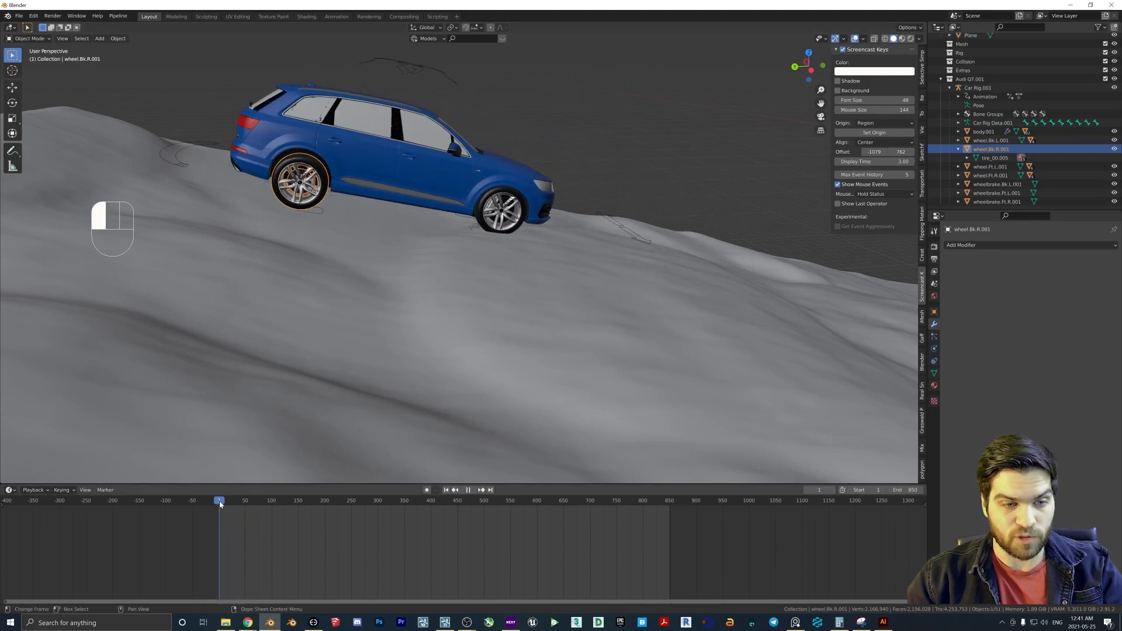
- Examine from several close angles how the front right tire meets the terrain
{"action": "middle_click_drag", "start_coordinate": [583, 182], "coordinate": [548, 206]}
{"action": "scroll", "coordinate": [529, 180], "scroll_direction": "up", "scroll_amount": 3}
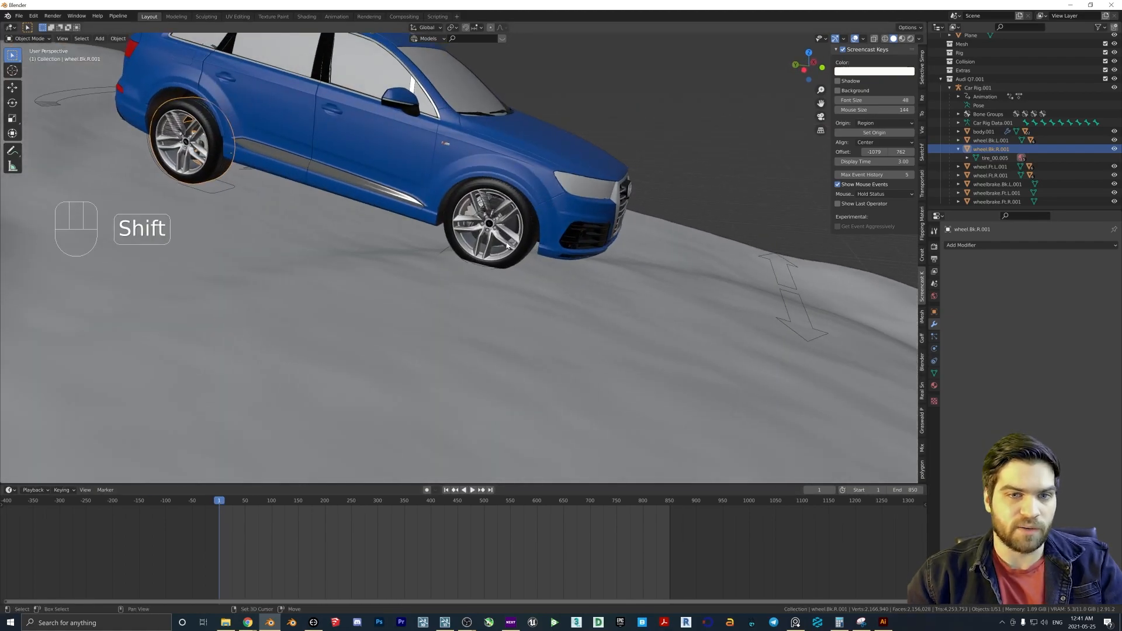
{"action": "middle_click_drag", "start_coordinate": [507, 241], "coordinate": [497, 251], "text": "shift"}
{"action": "scroll", "coordinate": [496, 251], "scroll_direction": "up", "scroll_amount": 1}
{"action": "scroll", "coordinate": [496, 251], "scroll_direction": "up", "scroll_amount": 1}
{"action": "scroll", "coordinate": [497, 251], "scroll_direction": "down", "scroll_amount": 1}
{"action": "scroll", "coordinate": [465, 293], "scroll_direction": "up", "scroll_amount": 3}
{"action": "middle_click_drag", "start_coordinate": [465, 293], "coordinate": [403, 272]}
{"action": "scroll", "coordinate": [403, 254], "scroll_direction": "up", "scroll_amount": 2}
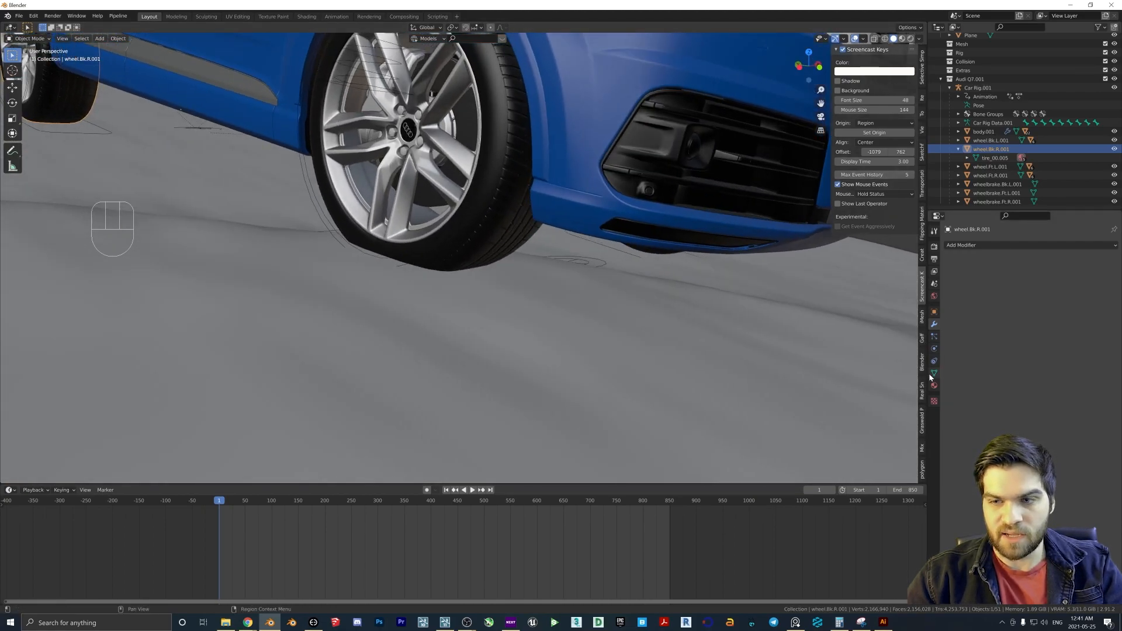
{"action": "scroll", "coordinate": [500, 271], "scroll_direction": "down", "scroll_amount": 4}
{"action": "middle_click_drag", "start_coordinate": [458, 258], "coordinate": [496, 226]}
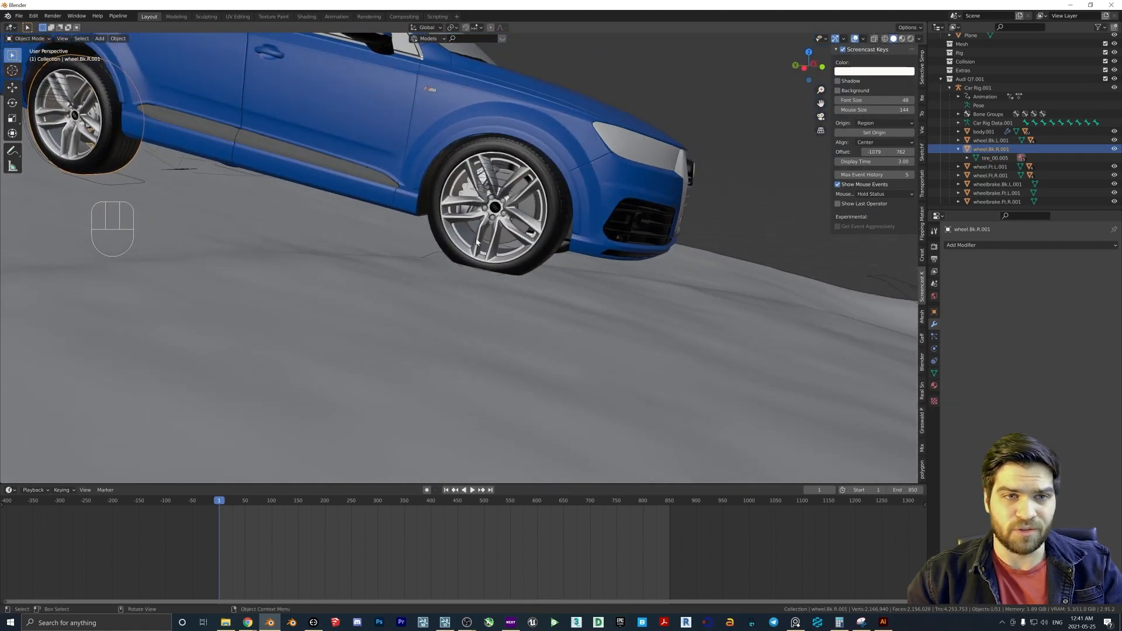
{"action": "scroll", "coordinate": [498, 223], "scroll_direction": "up", "scroll_amount": 3}
- Join the front left wheel's brake disc, bolts, brake metal parts and plastic rim piece into its rim, rim00.008
{"action": "left_click", "coordinate": [520, 215]}
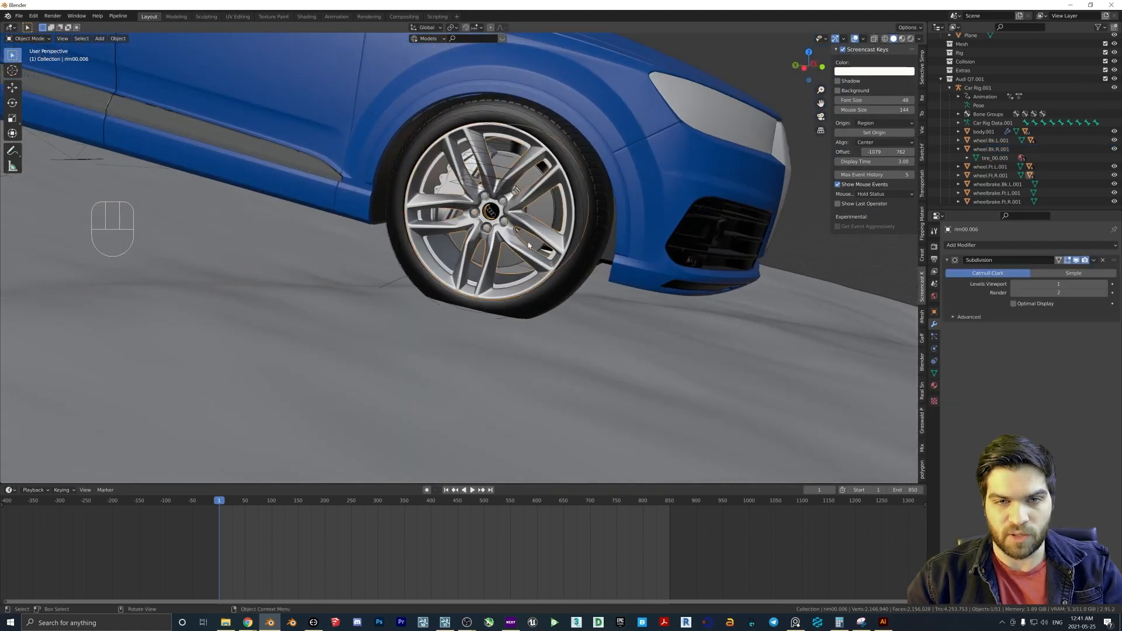
{"action": "left_click", "coordinate": [959, 167]}
{"action": "left_click", "coordinate": [1001, 183]}
{"action": "scroll", "coordinate": [1004, 186], "scroll_direction": "down", "scroll_amount": 2}
{"action": "left_click", "coordinate": [988, 182], "text": "shift"}
{"action": "right_click", "coordinate": [995, 182]}
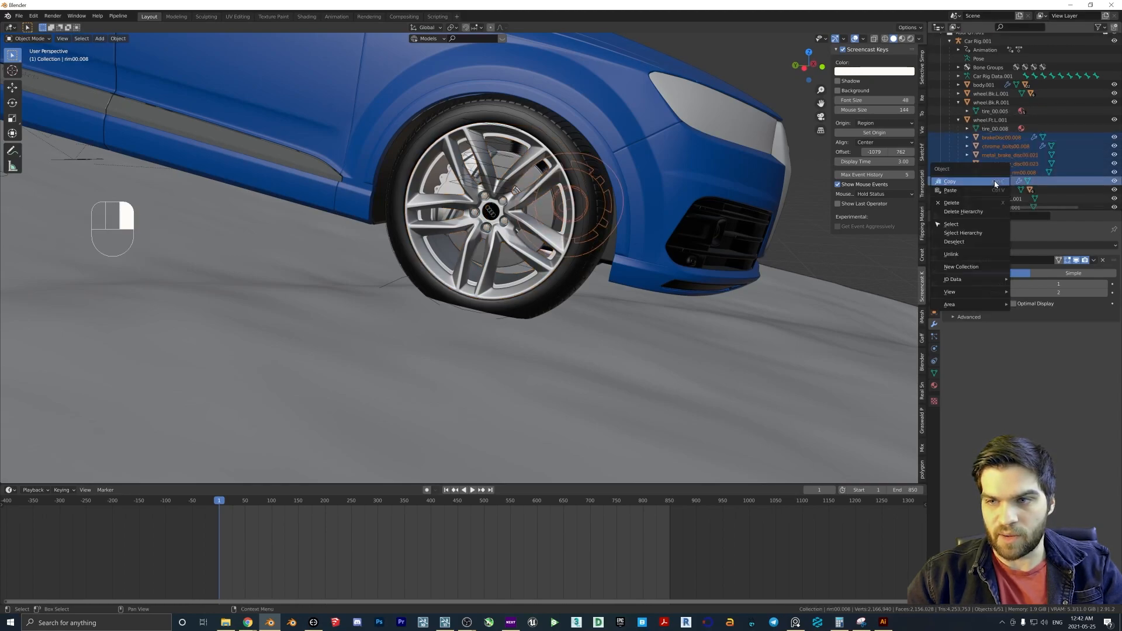
{"action": "right_click", "coordinate": [587, 199]}
{"action": "middle_click_drag", "start_coordinate": [732, 220], "coordinate": [571, 218]}
{"action": "key", "text": "g"}
{"action": "right_click", "coordinate": [520, 202]}
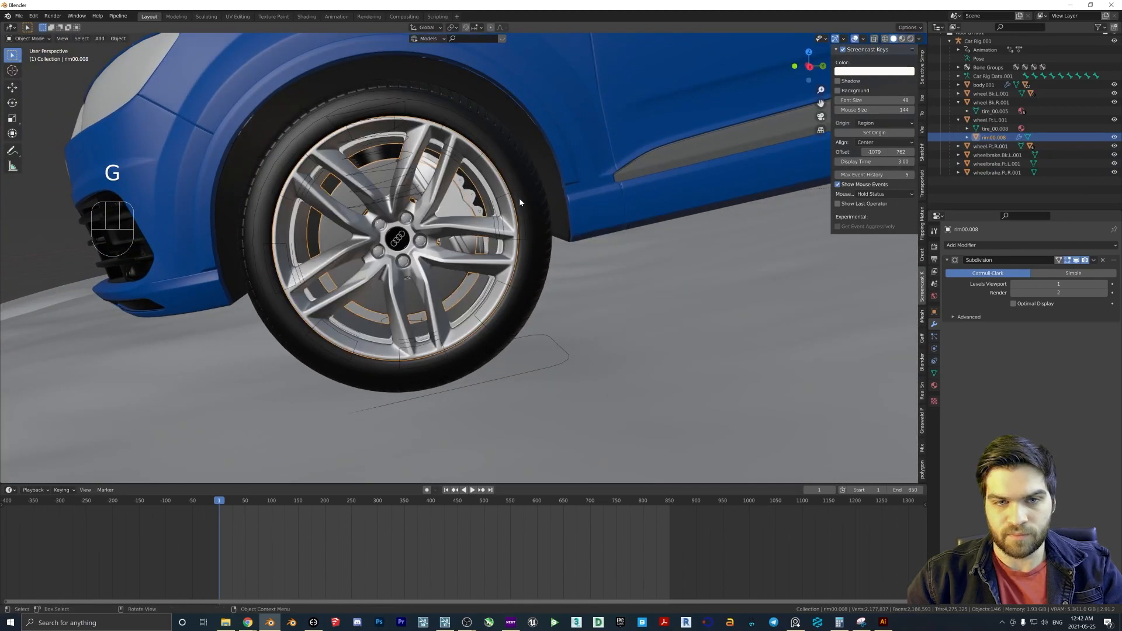
{"action": "left_click", "coordinate": [475, 210], "text": "shift"}
{"action": "left_click", "coordinate": [500, 140], "text": "shift"}
{"action": "right_click", "coordinate": [500, 140]}
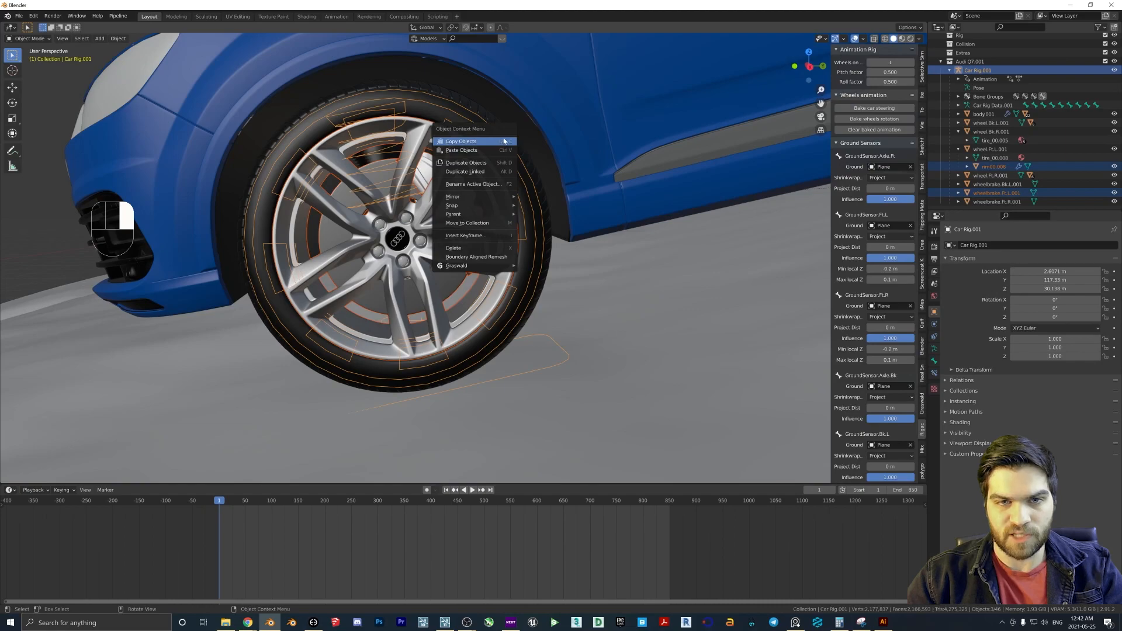
{"action": "left_click", "coordinate": [462, 150]}
{"action": "middle_click_drag", "start_coordinate": [462, 153], "coordinate": [476, 151]}
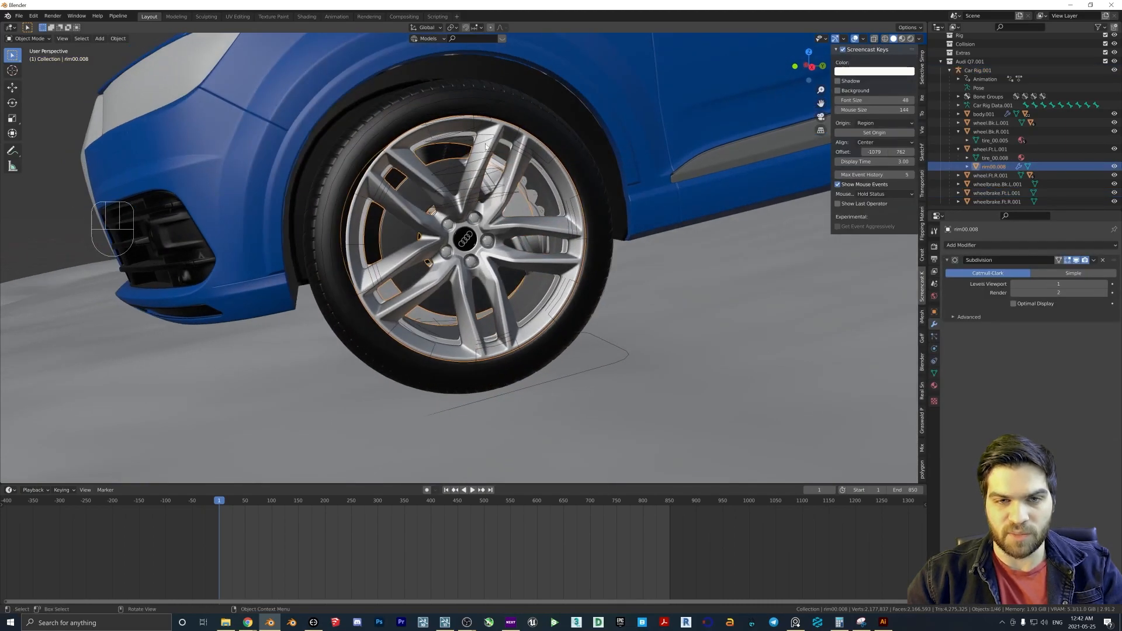
{"action": "left_click", "coordinate": [518, 117]}
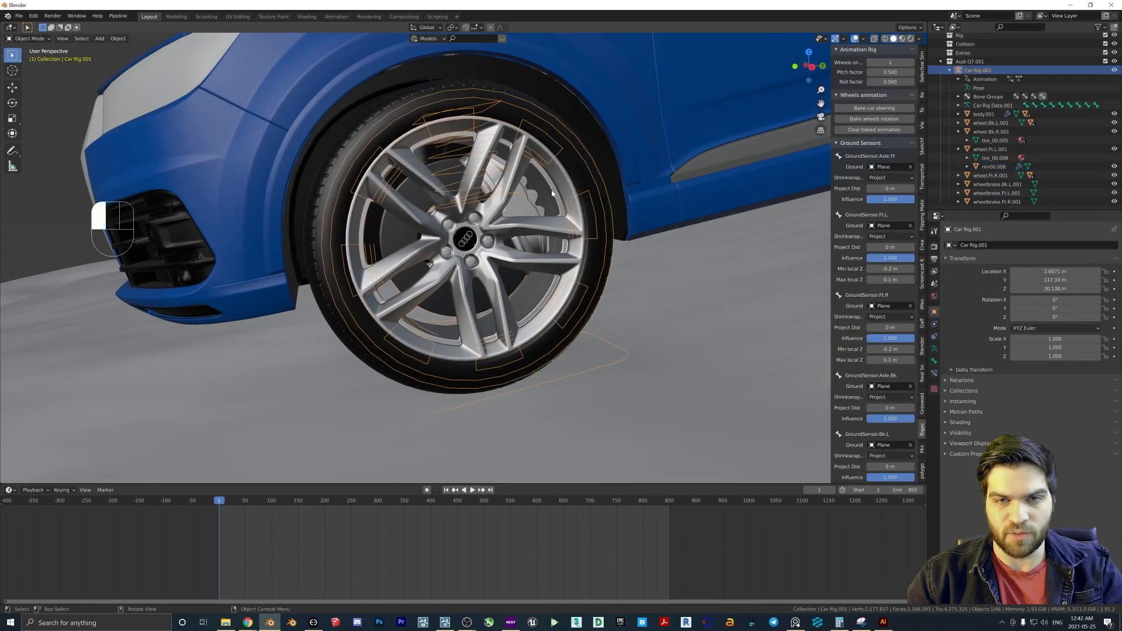
- Join the front left wheel's combined rim and the brake wheelbrake.Ft.L.001 into wheel.Ft.L.001
{"action": "left_click", "coordinate": [568, 218]}
{"action": "left_click", "coordinate": [530, 207], "text": "shift"}
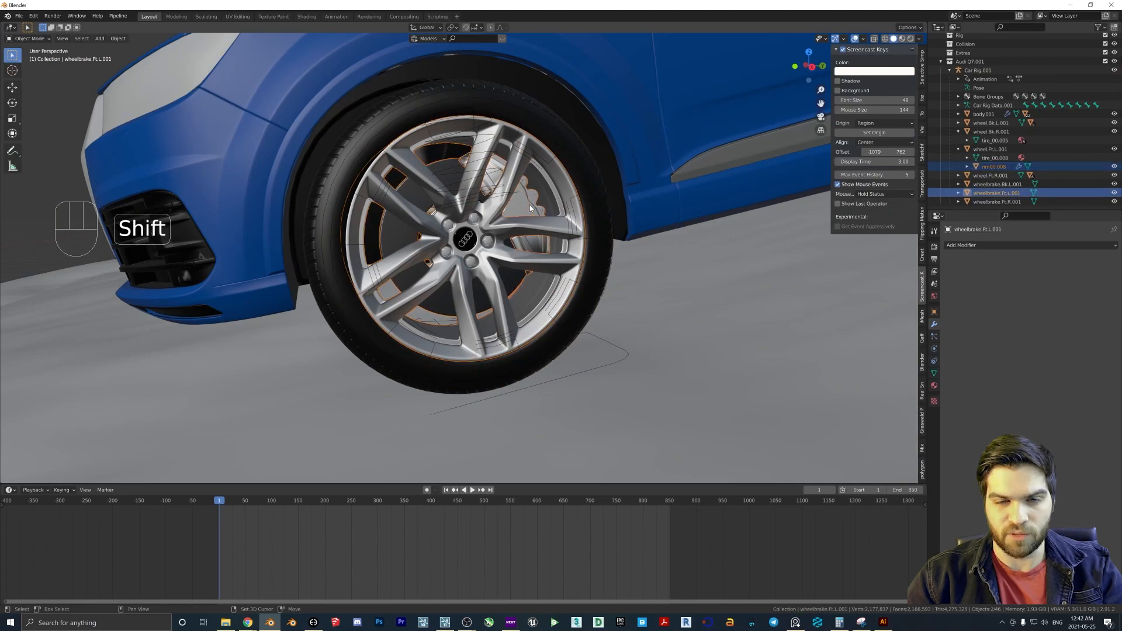
{"action": "left_click", "coordinate": [592, 170], "text": "shift"}
{"action": "right_click", "coordinate": [593, 171]}
{"action": "left_click", "coordinate": [593, 169]}
- Join the front right wheel's bolts, brake metal parts, plastic rim piece and rim into its brake disc, brakeDisc00.006
{"action": "scroll", "coordinate": [592, 176], "scroll_direction": "down", "scroll_amount": 7}
{"action": "middle_click_drag", "start_coordinate": [592, 181], "coordinate": [433, 176], "text": "shift"}
{"action": "left_click", "coordinate": [959, 184]}
{"action": "scroll", "coordinate": [988, 177], "scroll_direction": "down", "scroll_amount": 2}
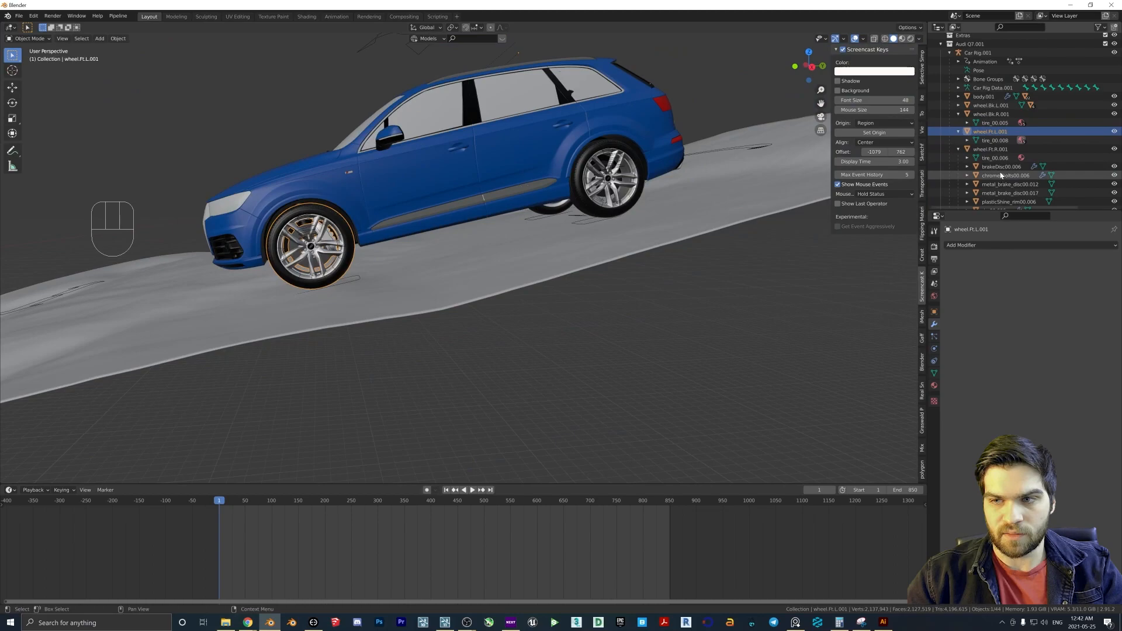
{"action": "left_click", "coordinate": [1007, 168]}
{"action": "scroll", "coordinate": [1011, 170], "scroll_direction": "down", "scroll_amount": 2}
{"action": "left_click", "coordinate": [1004, 182], "text": "shift"}
{"action": "middle_click_drag", "start_coordinate": [646, 208], "coordinate": [396, 225]}
{"action": "scroll", "coordinate": [605, 240], "scroll_direction": "up", "scroll_amount": 3}
{"action": "scroll", "coordinate": [430, 225], "scroll_direction": "up", "scroll_amount": 4}
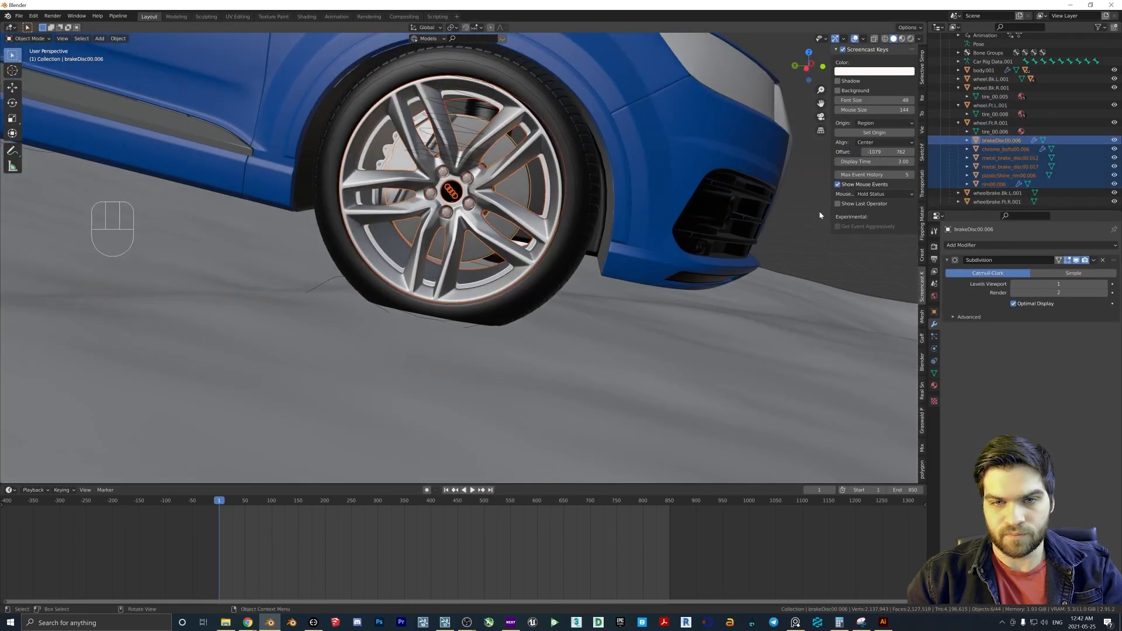
{"action": "right_click", "coordinate": [508, 203]}
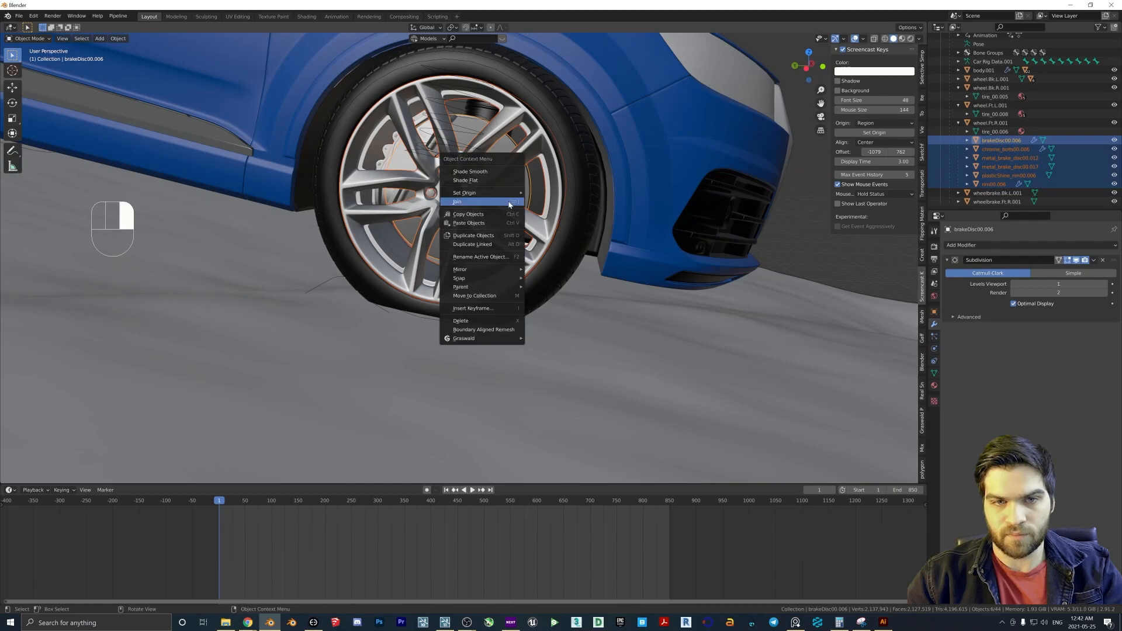
{"action": "left_click", "coordinate": [510, 204]}
- Join the brake wheelbrake.Ft.R.001 and the combined brakeDisc00.006 into wheel.Ft.R.001, and test that the wheel moves as one piece
{"action": "left_click", "coordinate": [405, 166]}
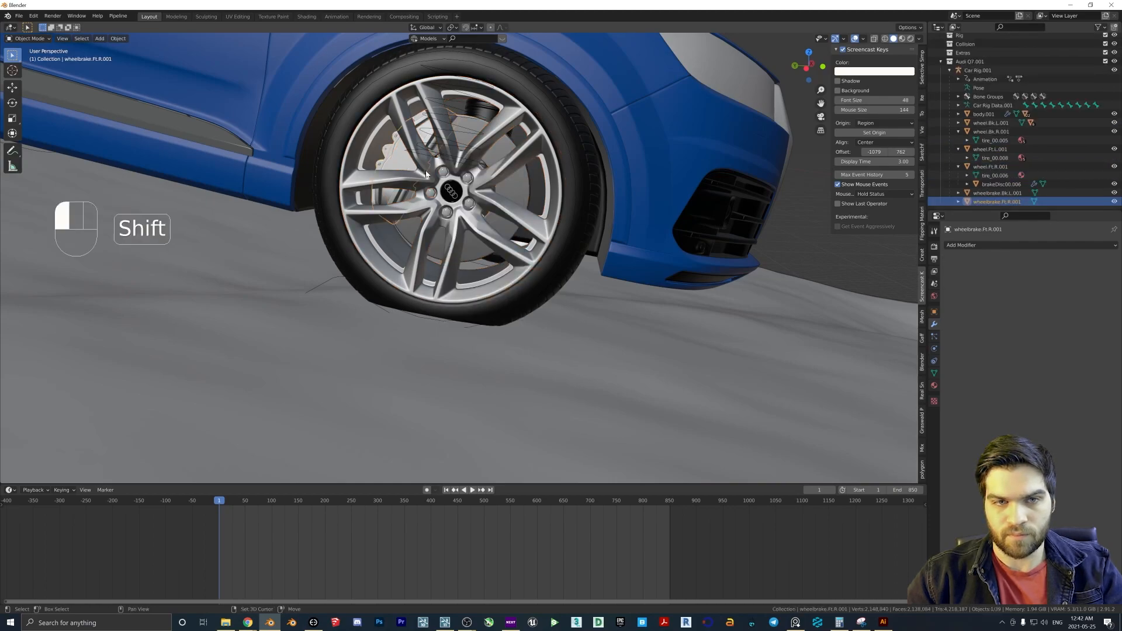
{"action": "left_click", "coordinate": [426, 174], "text": "shift"}
{"action": "left_click", "coordinate": [338, 117], "text": "shift"}
{"action": "right_click", "coordinate": [338, 117]}
{"action": "left_click", "coordinate": [338, 118]}
{"action": "scroll", "coordinate": [427, 227], "scroll_direction": "down", "scroll_amount": 4}
{"action": "key", "text": "g"}
{"action": "key", "text": "g"}
{"action": "right_click", "coordinate": [621, 146]}
{"action": "scroll", "coordinate": [614, 155], "scroll_direction": "down", "scroll_amount": 4}
{"action": "right_click", "coordinate": [620, 146]}
{"action": "scroll", "coordinate": [614, 155], "scroll_direction": "down", "scroll_amount": 4}
{"action": "middle_click_drag", "start_coordinate": [543, 181], "coordinate": [649, 217], "text": "shift"}
{"action": "scroll", "coordinate": [597, 231], "scroll_direction": "up", "scroll_amount": 4}
{"action": "key", "text": "g"}
{"action": "right_click", "coordinate": [703, 176]}
- Select the rear left wheel's rim, rim00.007, and test whether it moves separately from the tire and brake
{"action": "middle_click_drag", "start_coordinate": [362, 190], "coordinate": [608, 248], "text": "shift"}
{"action": "middle_click_drag", "start_coordinate": [608, 249], "coordinate": [399, 212], "text": "shift"}
{"action": "scroll", "coordinate": [997, 165], "scroll_direction": "up", "scroll_amount": 1}
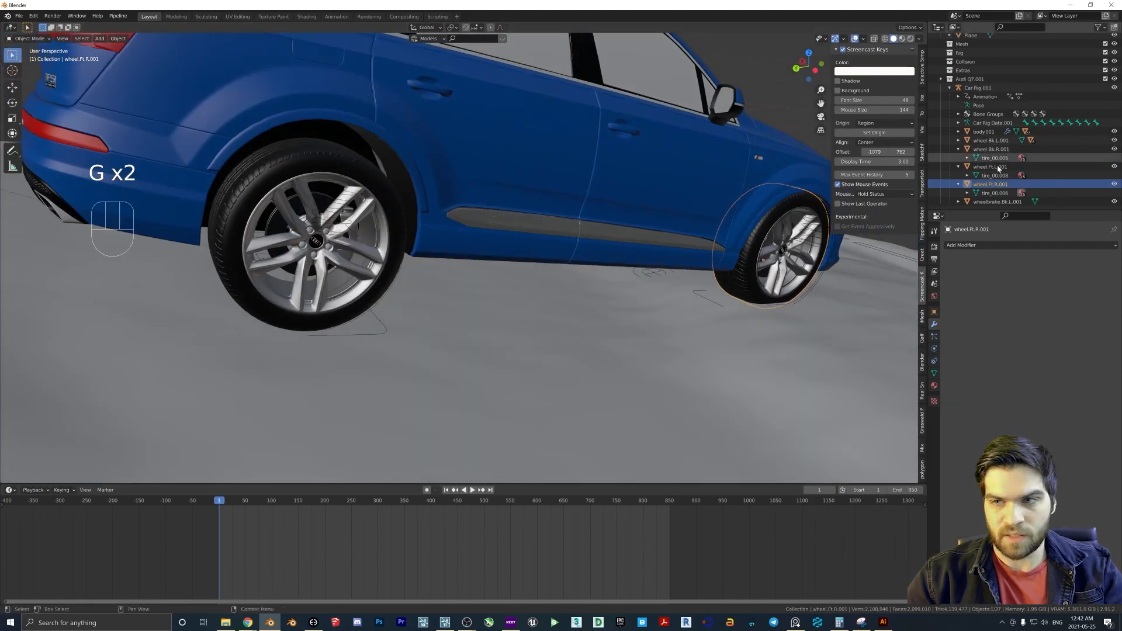
{"action": "left_click", "coordinate": [959, 201]}
{"action": "scroll", "coordinate": [970, 201], "scroll_direction": "down", "scroll_amount": 1}
{"action": "left_click", "coordinate": [991, 195]}
{"action": "middle_click_drag", "start_coordinate": [733, 181], "coordinate": [546, 200]}
{"action": "scroll", "coordinate": [609, 183], "scroll_direction": "down", "scroll_amount": 4}
{"action": "scroll", "coordinate": [614, 180], "scroll_direction": "up", "scroll_amount": 5}
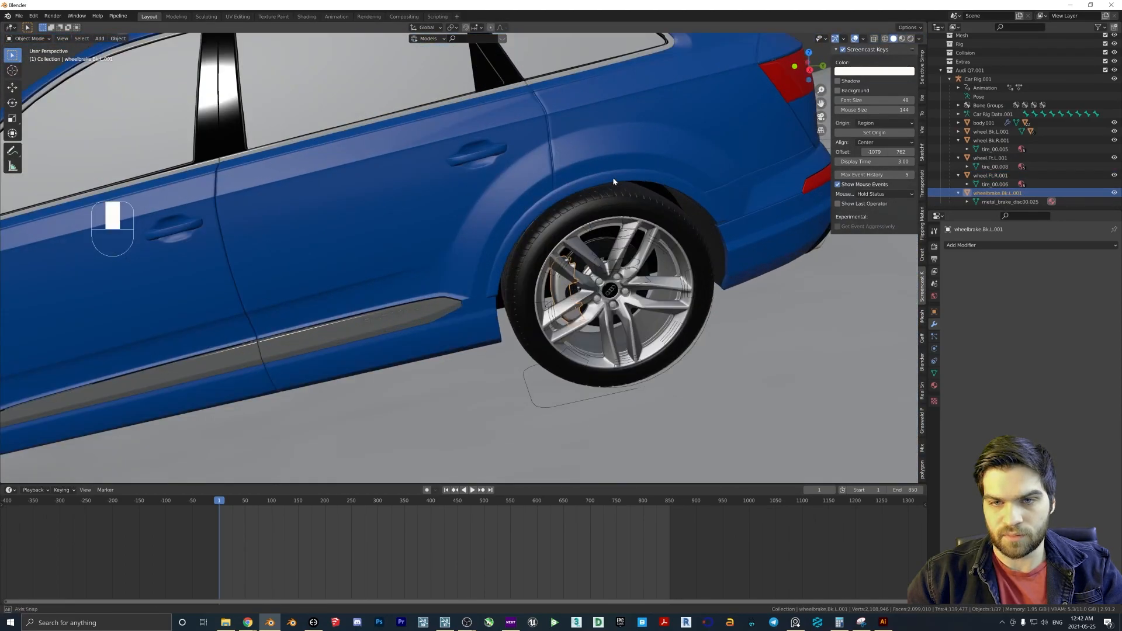
{"action": "middle_click_drag", "start_coordinate": [614, 181], "coordinate": [584, 142]}
{"action": "left_click", "coordinate": [558, 177]}
{"action": "key", "text": "g"}
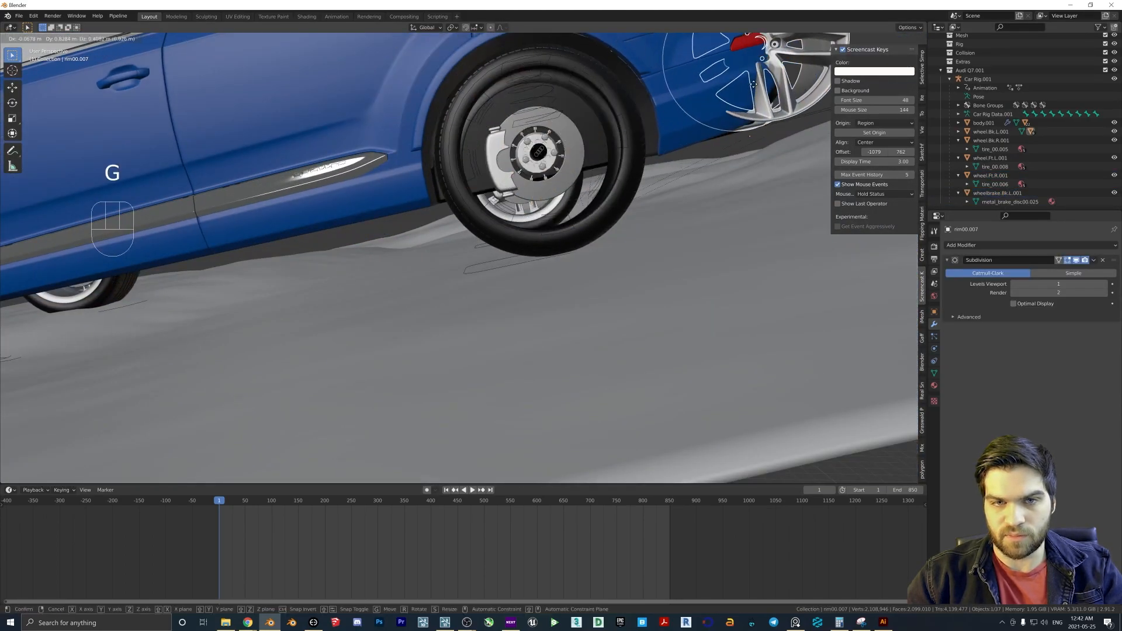
{"action": "right_click", "coordinate": [752, 85]}
- Join the rear left wheel's brake disc, bolts, brake metal parts and plastic rim piece into its rim, rim00.007
{"action": "left_click", "coordinate": [958, 132]}
{"action": "scroll", "coordinate": [965, 132], "scroll_direction": "down", "scroll_amount": 2}
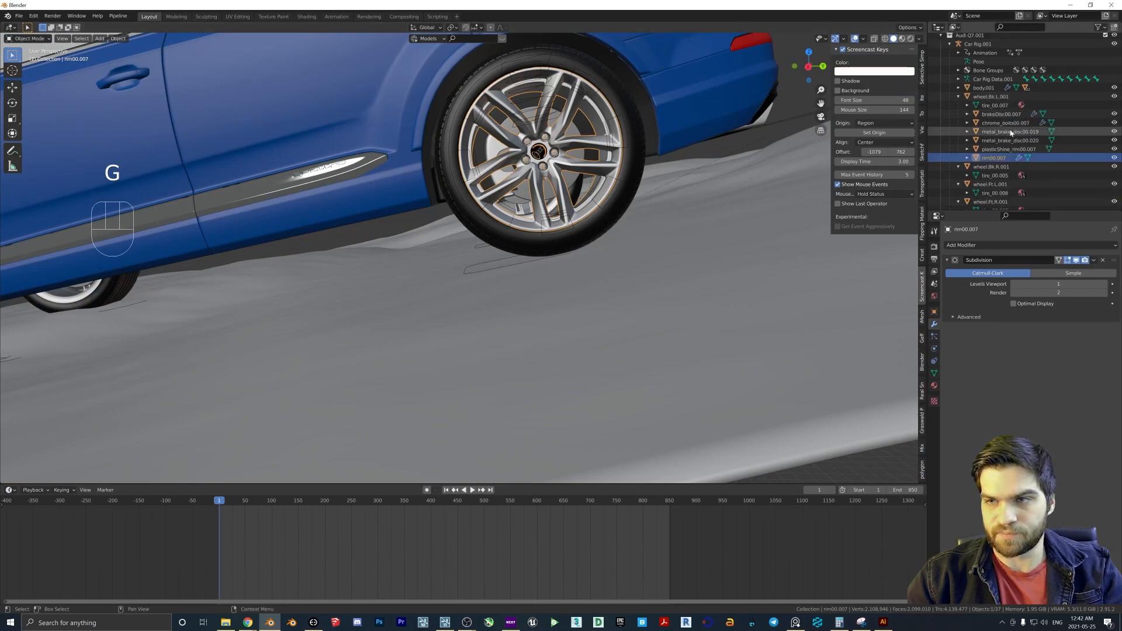
{"action": "left_click", "coordinate": [1001, 114], "text": "shift"}
{"action": "right_click", "coordinate": [568, 157]}
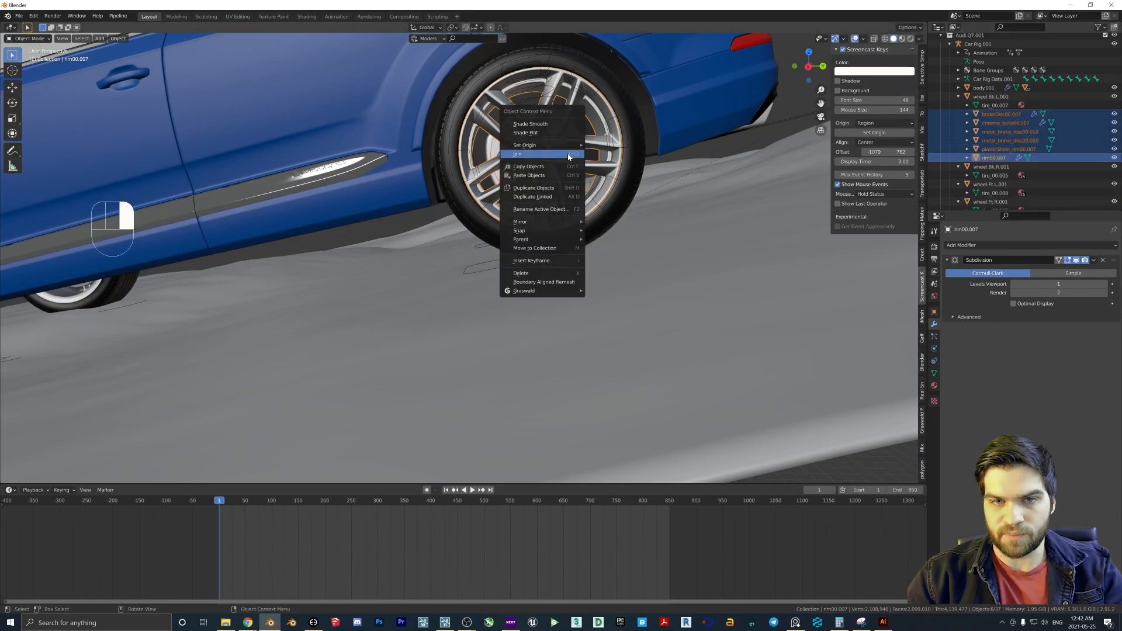
{"action": "left_click", "coordinate": [539, 155]}
{"action": "key", "text": "g"}
{"action": "right_click", "coordinate": [631, 129]}
{"action": "scroll", "coordinate": [526, 158], "scroll_direction": "up", "scroll_amount": 2}
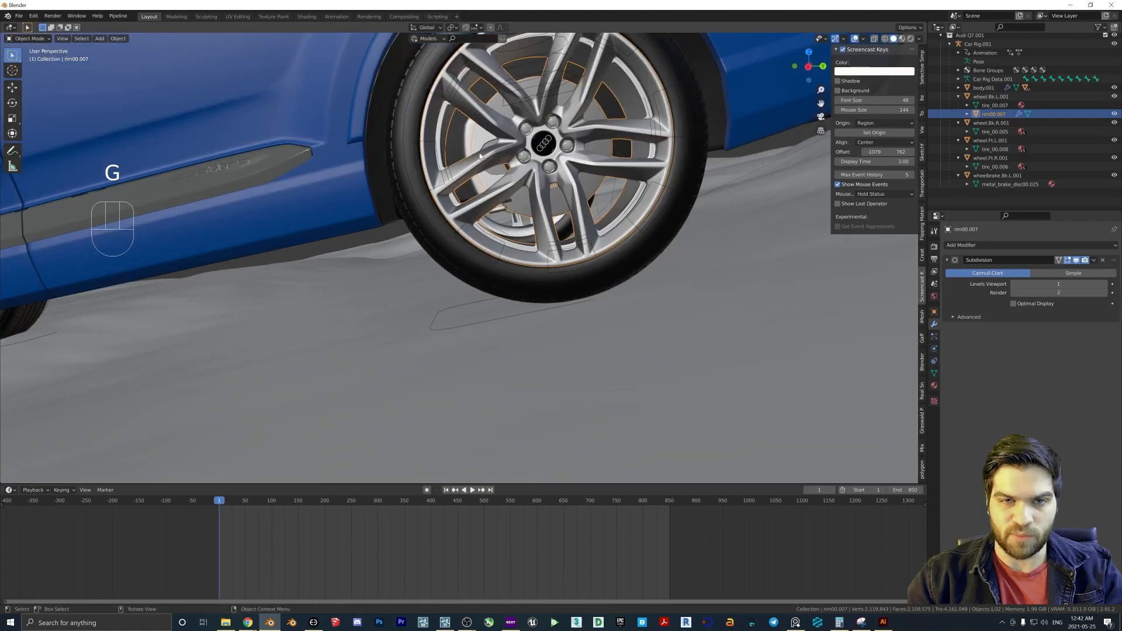
{"action": "left_click", "coordinate": [473, 140]}
{"action": "middle_click_drag", "start_coordinate": [495, 106], "coordinate": [410, 187], "text": "shift"}
{"action": "left_click", "coordinate": [500, 204], "text": "shift"}
{"action": "left_click", "coordinate": [410, 187], "text": "shift"}
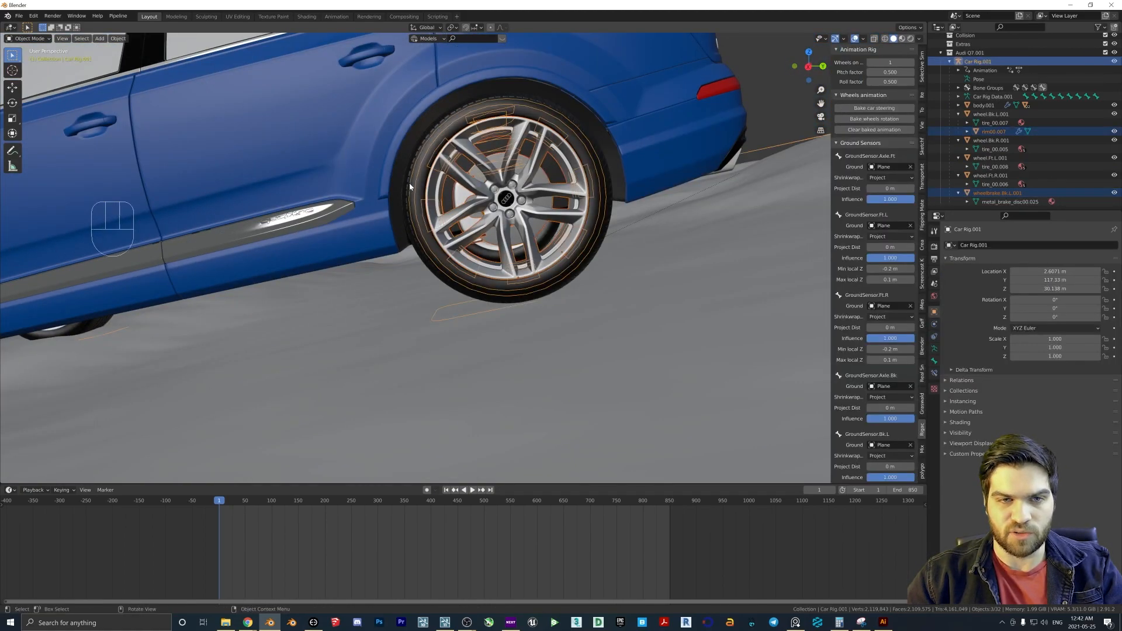
{"action": "left_click", "coordinate": [467, 201]}
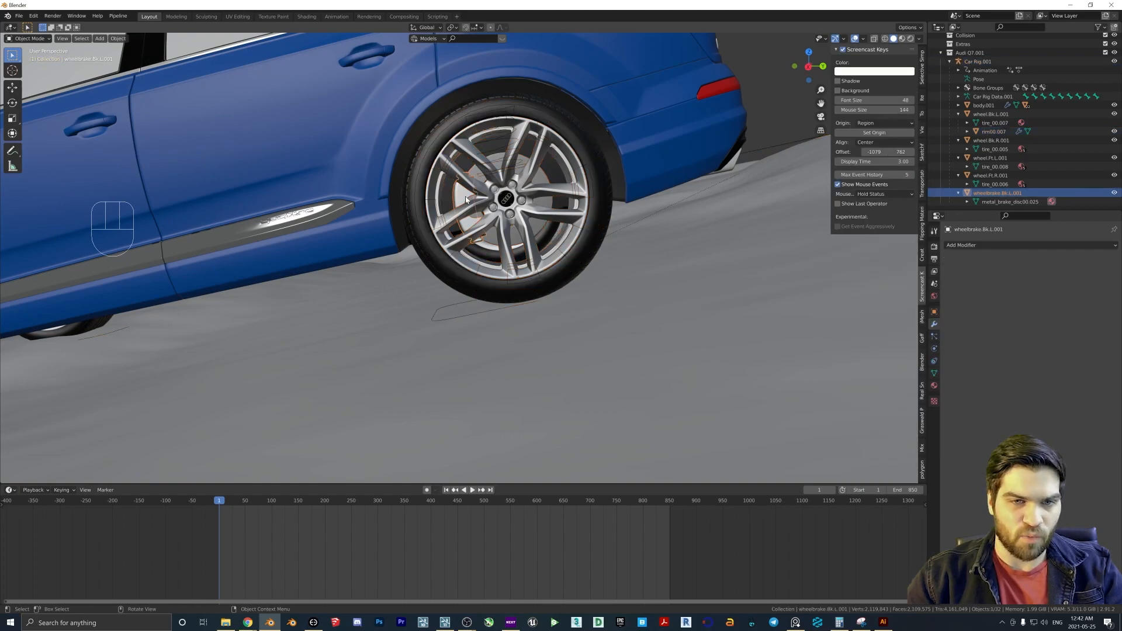
{"action": "scroll", "coordinate": [467, 198], "scroll_direction": "up", "scroll_amount": 2}
{"action": "left_click", "coordinate": [410, 216], "text": "shift"}
{"action": "left_click", "coordinate": [377, 192], "text": "shift"}
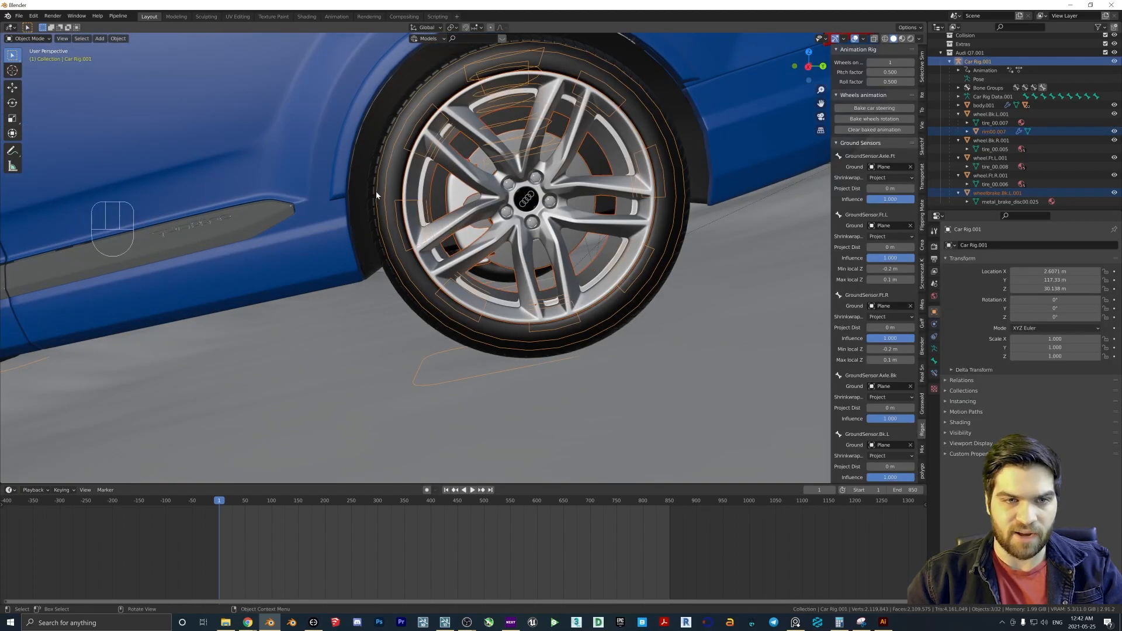
- Join the rear left brake wheelbrake.Bk.L.001 and the combined rim rim00.007 into the tire wheel.Bk.L.001
{"action": "left_click", "coordinate": [463, 196]}
{"action": "left_click", "coordinate": [521, 205], "text": "shift"}
{"action": "middle_click_drag", "start_coordinate": [523, 204], "coordinate": [548, 192]}
{"action": "middle_click_drag", "start_coordinate": [560, 184], "coordinate": [473, 201], "text": "shift"}
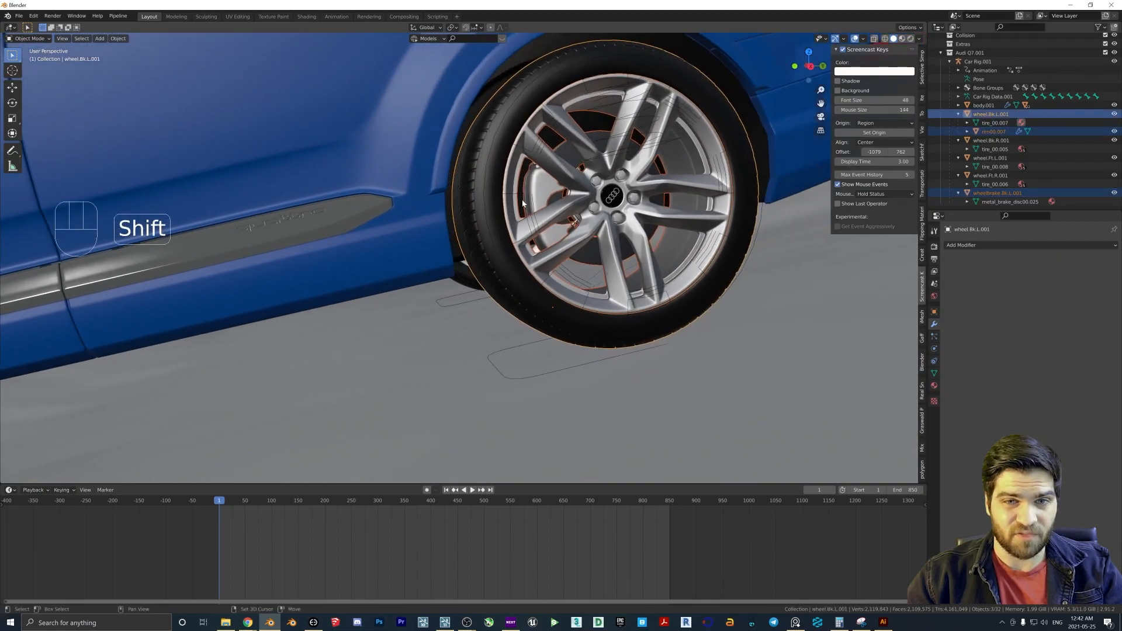
{"action": "right_click", "coordinate": [465, 199]}
{"action": "left_click", "coordinate": [465, 199]}
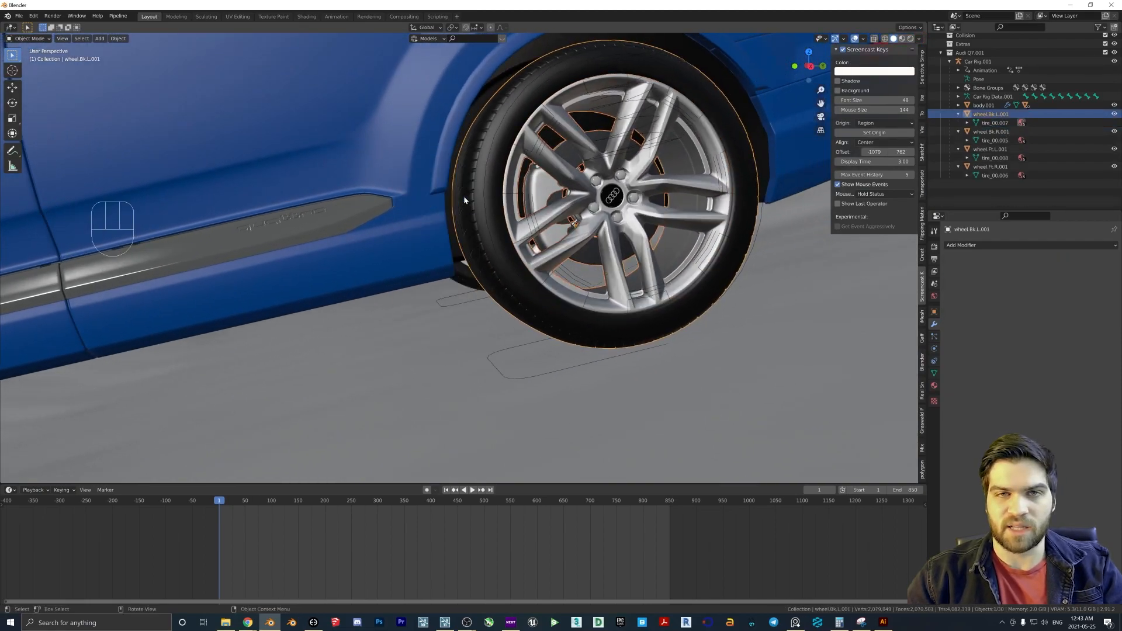
- Save the scene as Car3Animation.blend in the existing car animation folder
{"action": "scroll", "coordinate": [571, 212], "scroll_direction": "down", "scroll_amount": 10}
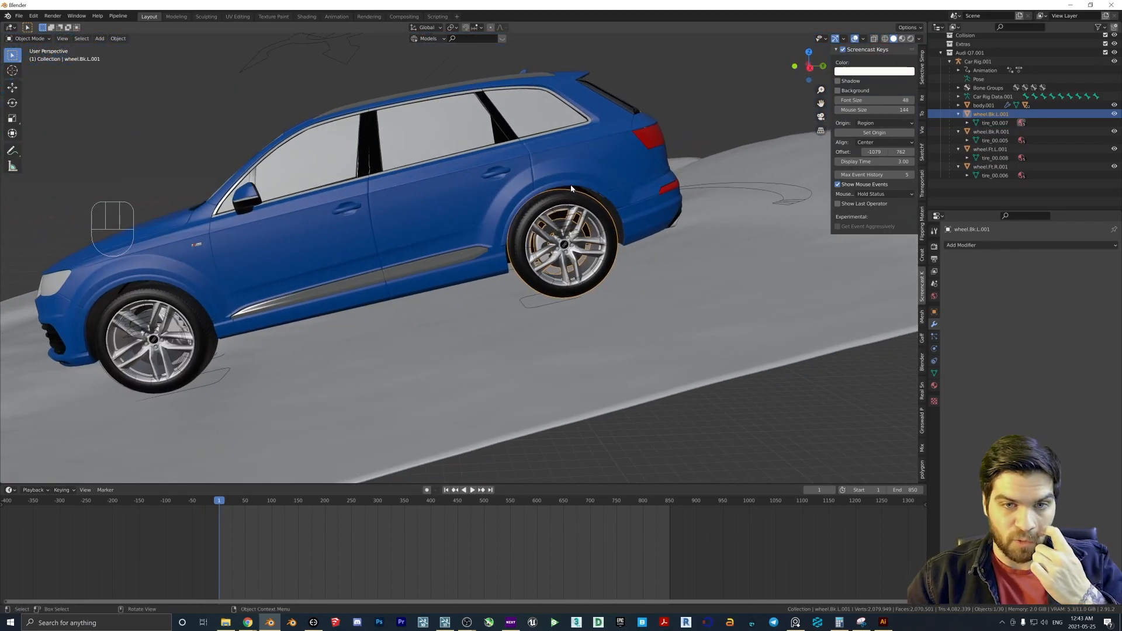
{"action": "middle_click_drag", "start_coordinate": [571, 185], "coordinate": [562, 211]}
{"action": "scroll", "coordinate": [520, 222], "scroll_direction": "down", "scroll_amount": 2}
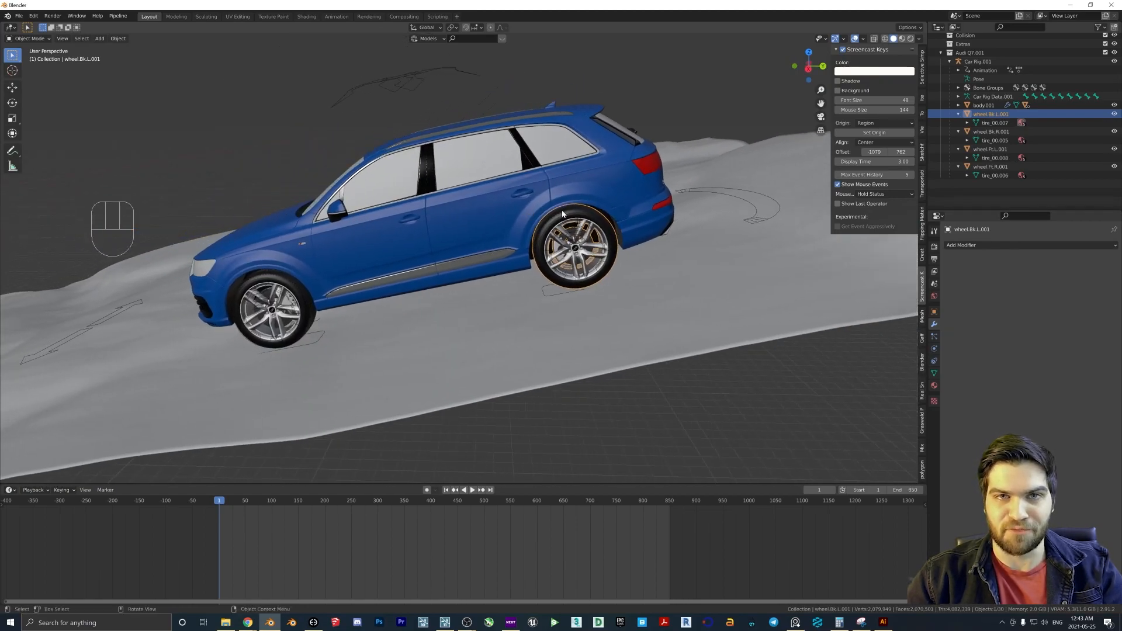
{"action": "left_click", "coordinate": [18, 16]}
{"action": "left_click", "coordinate": [35, 79]}
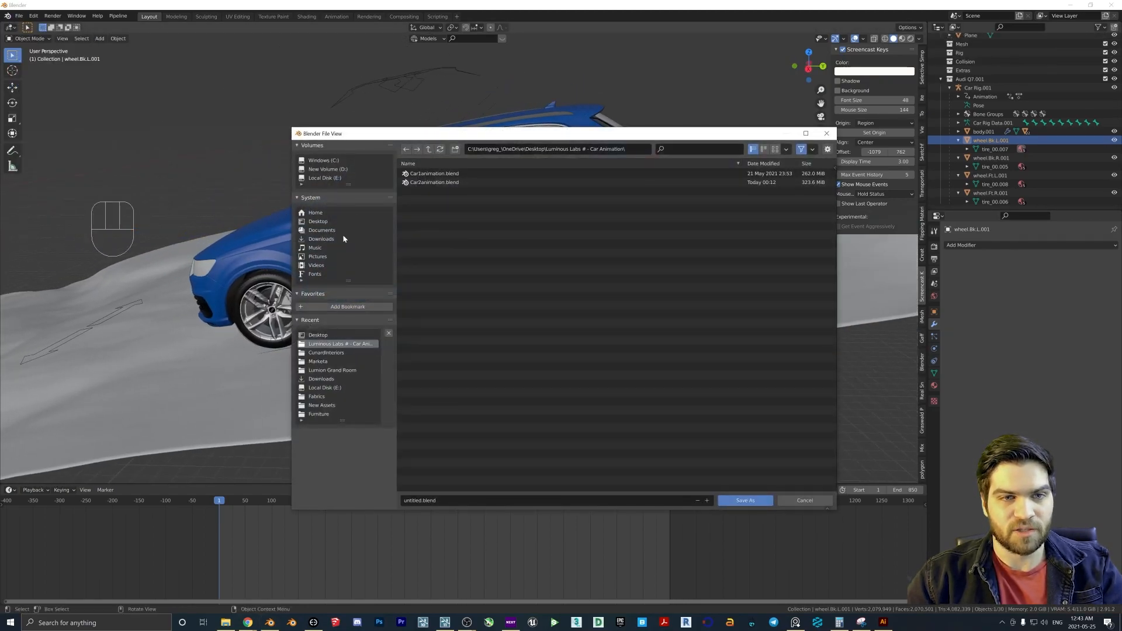
{"action": "left_click", "coordinate": [421, 501]}
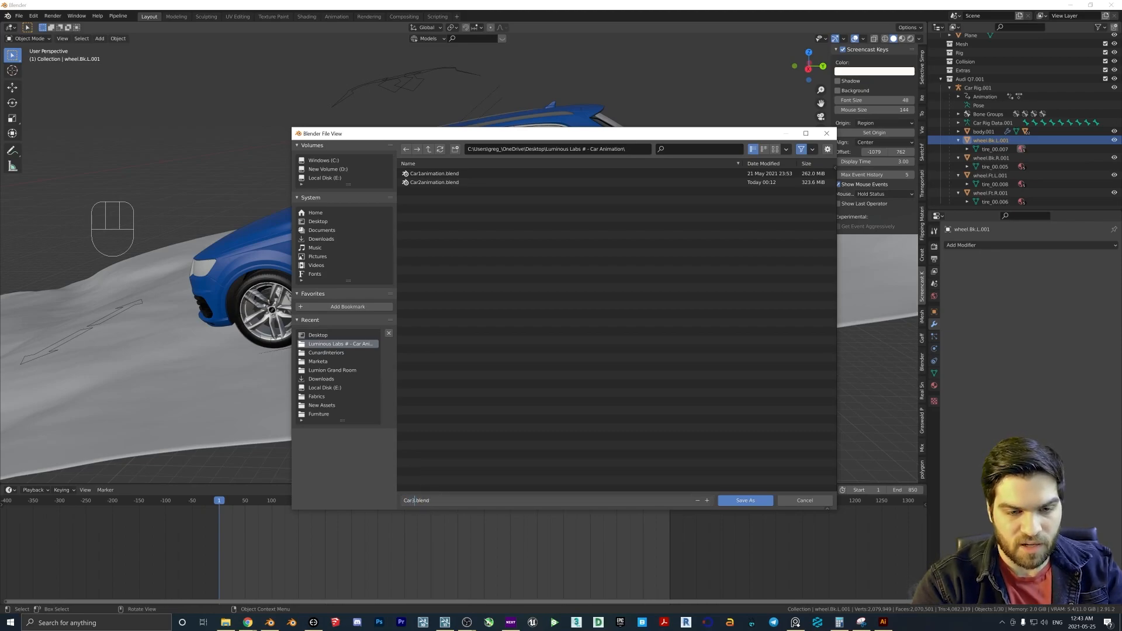
{"action": "type", "text": "Car3Animation"}
{"action": "key", "text": "Return"}
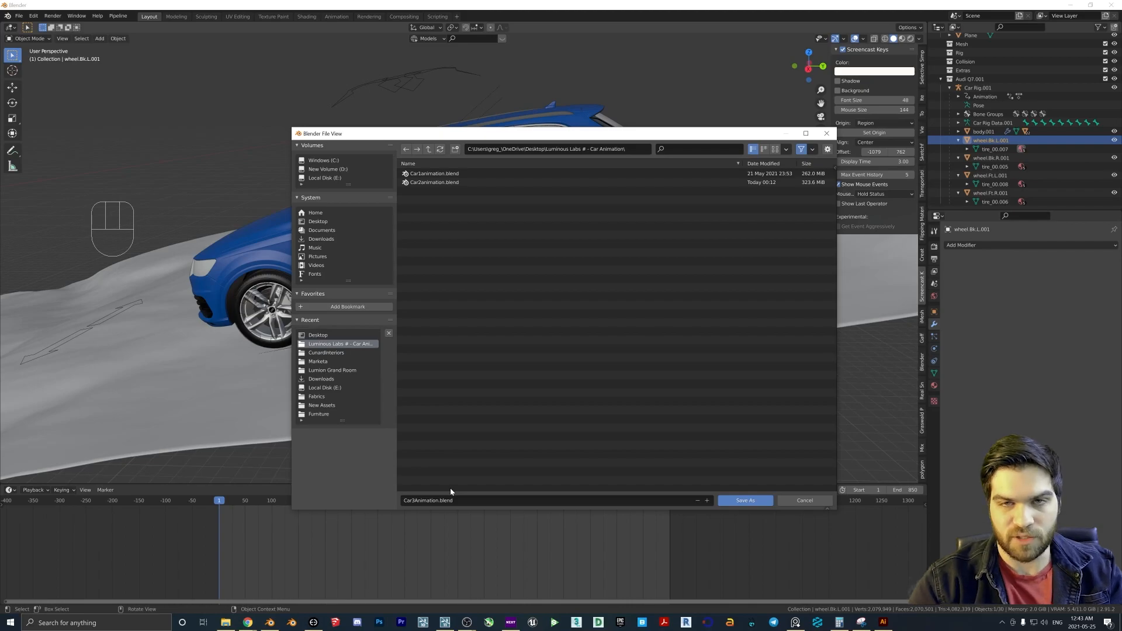
{"action": "left_click", "coordinate": [745, 501]}
- Join all of body.001's child parts, from black_undercarriage.001 through white_headlights.001, into black_undercarriage.001
{"action": "middle_click_drag", "start_coordinate": [565, 233], "coordinate": [606, 238], "text": "shift"}
{"action": "middle_click_drag", "start_coordinate": [657, 164], "coordinate": [689, 163]}
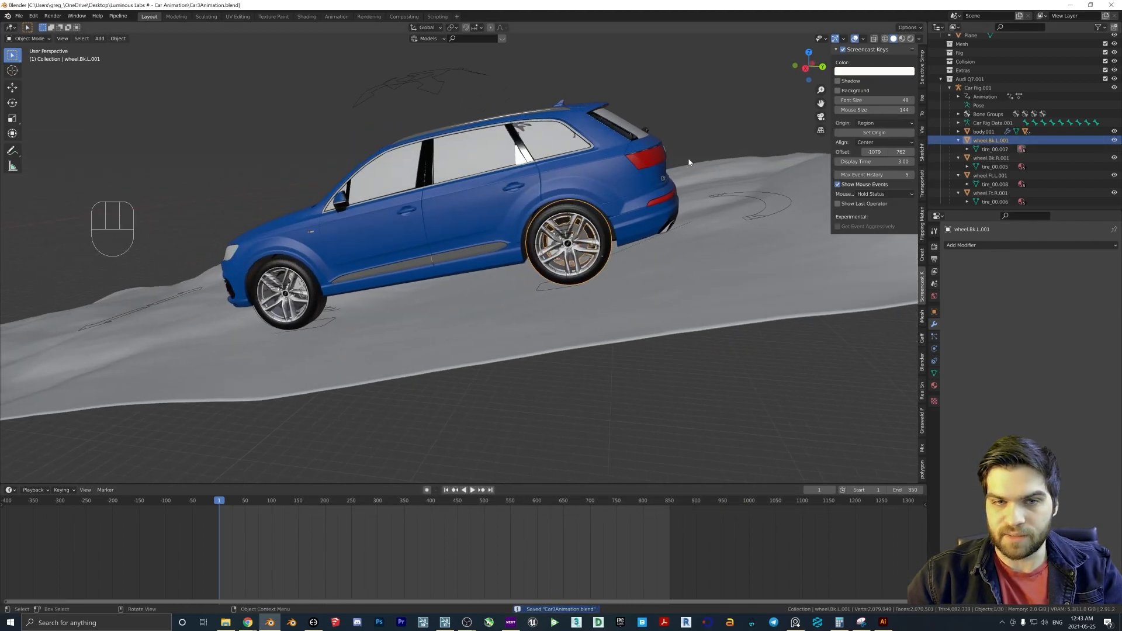
{"action": "left_click", "coordinate": [958, 132]}
{"action": "scroll", "coordinate": [984, 129], "scroll_direction": "down", "scroll_amount": 2}
{"action": "left_click", "coordinate": [1001, 123]}
{"action": "scroll", "coordinate": [1006, 120], "scroll_direction": "down", "scroll_amount": 8}
{"action": "scroll", "coordinate": [1009, 125], "scroll_direction": "down", "scroll_amount": 1}
{"action": "key", "text": "shift"}
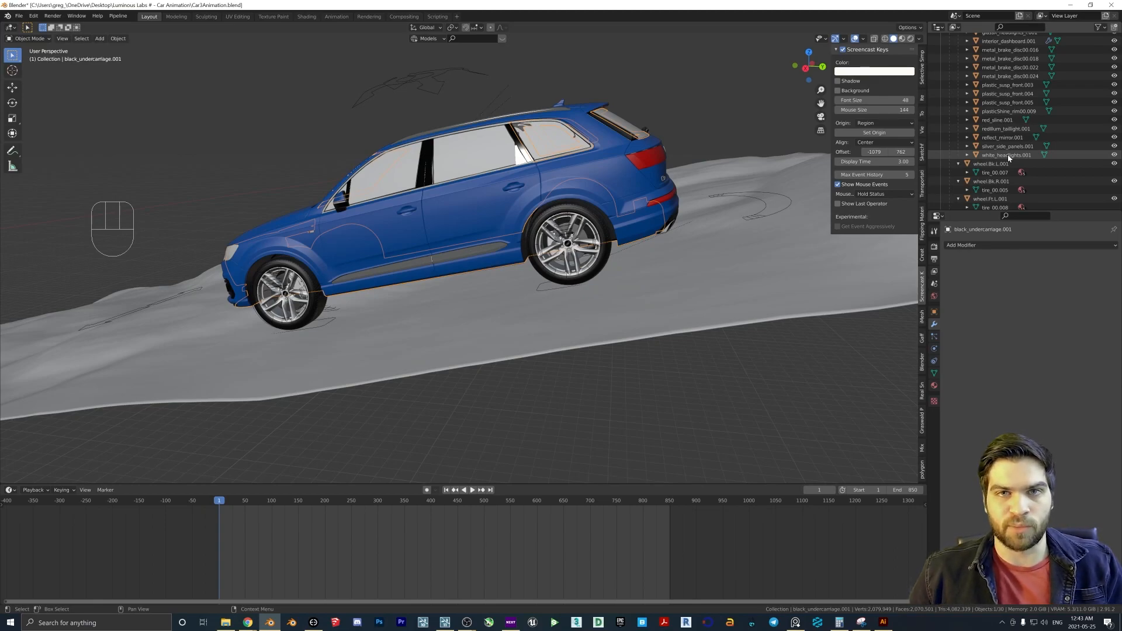
{"action": "left_click", "coordinate": [1007, 155], "text": "shift"}
{"action": "scroll", "coordinate": [584, 263], "scroll_direction": "up", "scroll_amount": 5}
{"action": "scroll", "coordinate": [511, 285], "scroll_direction": "down", "scroll_amount": 3}
{"action": "middle_click_drag", "start_coordinate": [512, 285], "coordinate": [541, 257]}
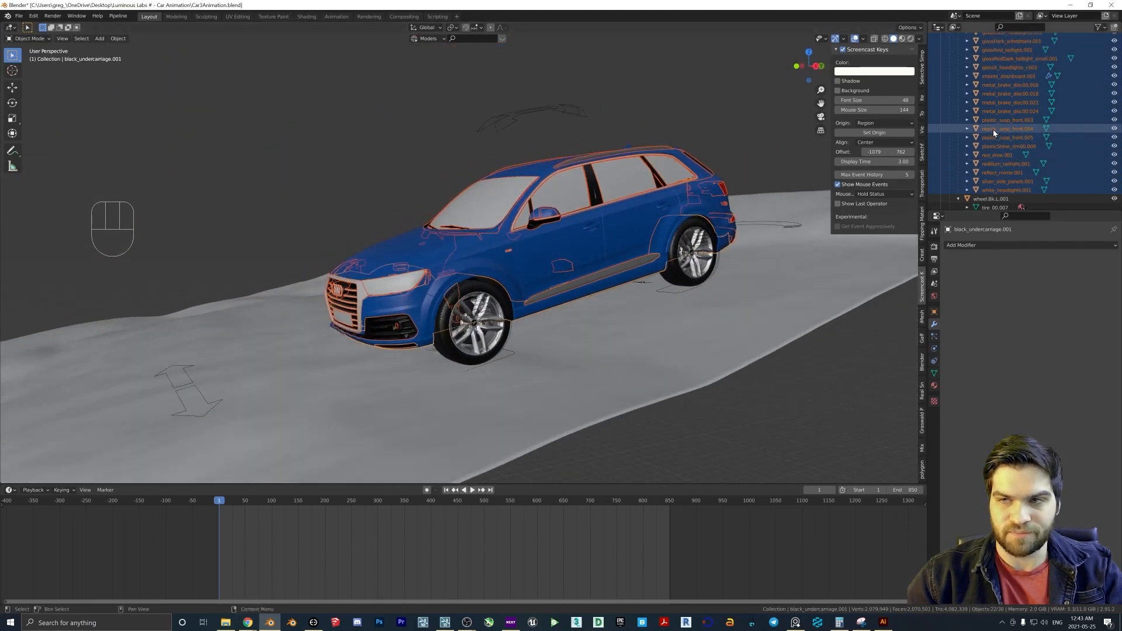
{"action": "scroll", "coordinate": [997, 132], "scroll_direction": "up", "scroll_amount": 5}
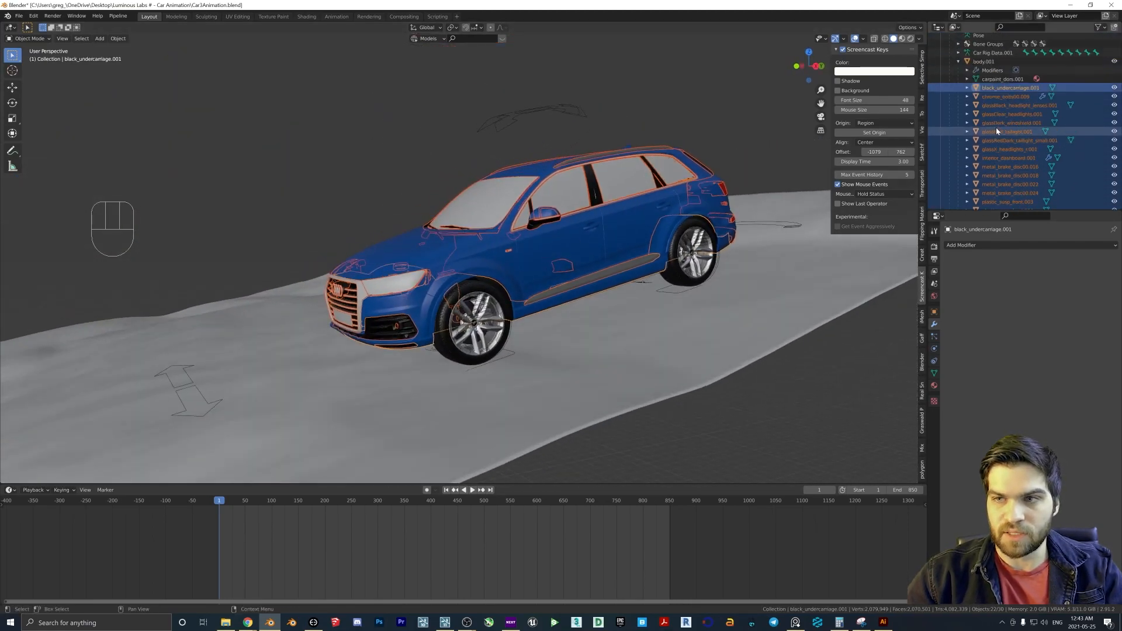
{"action": "right_click", "coordinate": [536, 259]}
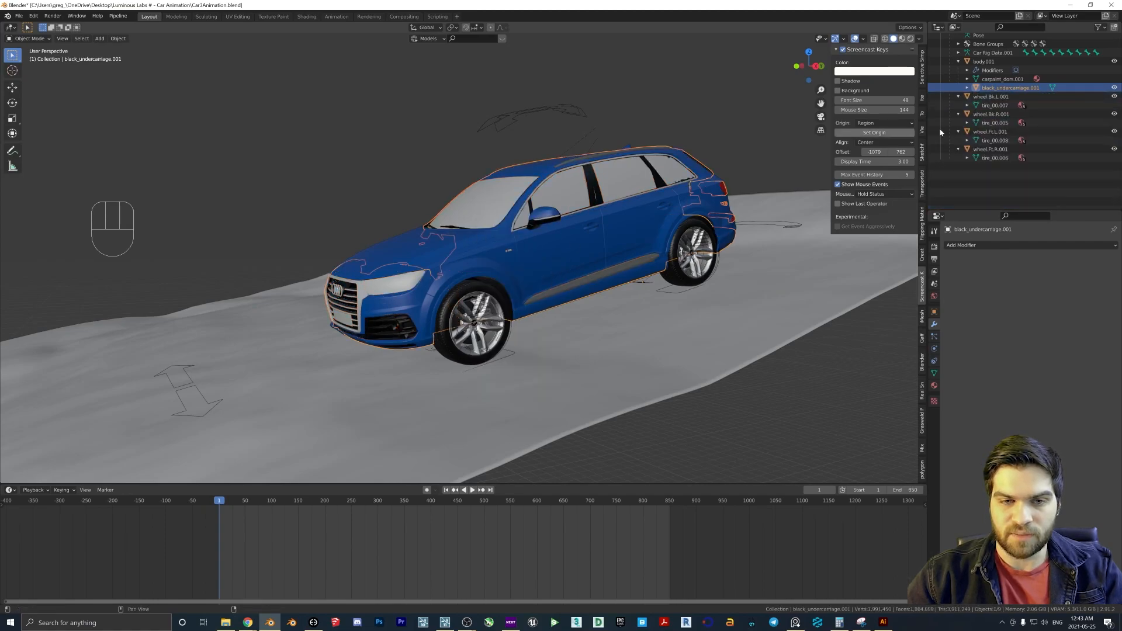
- Try joining body.001 into black_undercarriage.001, and test whether the combined body moves as one piece
{"action": "scroll", "coordinate": [987, 111], "scroll_direction": "up", "scroll_amount": 3}
{"action": "left_click", "coordinate": [983, 109]}
{"action": "left_click", "coordinate": [993, 130], "text": "ctrl"}
{"action": "right_click", "coordinate": [600, 250]}
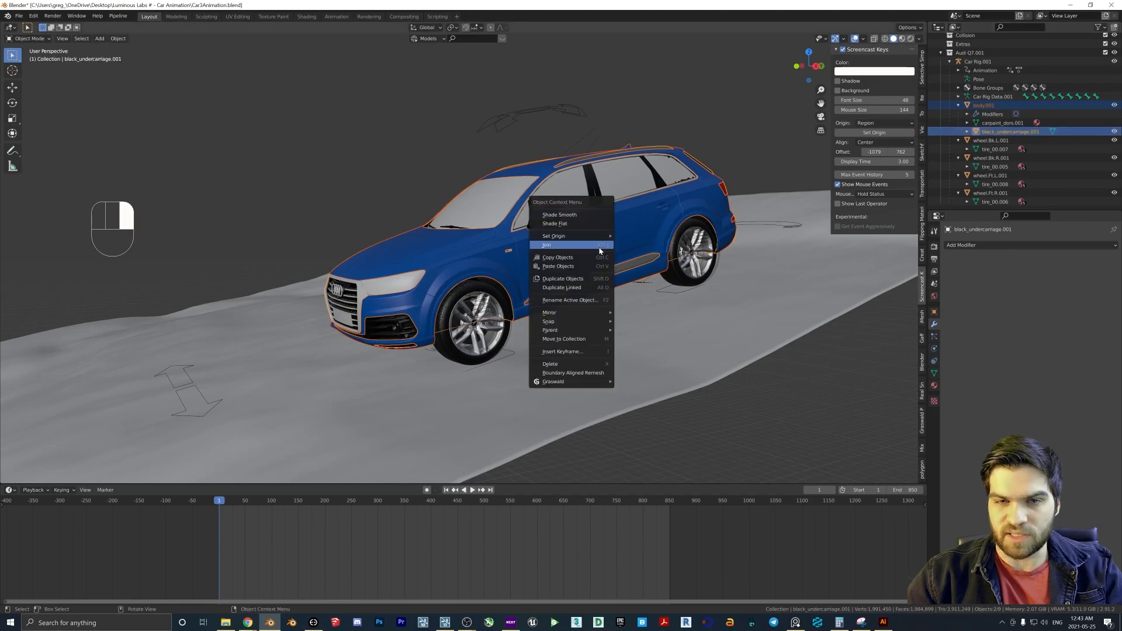
{"action": "left_click", "coordinate": [587, 245]}
{"action": "middle_click_drag", "start_coordinate": [597, 246], "coordinate": [620, 233]}
{"action": "key", "text": "g"}
{"action": "right_click", "coordinate": [628, 191]}
{"action": "middle_click_drag", "start_coordinate": [609, 195], "coordinate": [756, 175]}
{"action": "key", "text": "ctrl+s"}
- Play the animation briefly to test the joined body, and undo the join of body.001 with black_undercarriage.001
{"action": "left_click", "coordinate": [950, 96]}
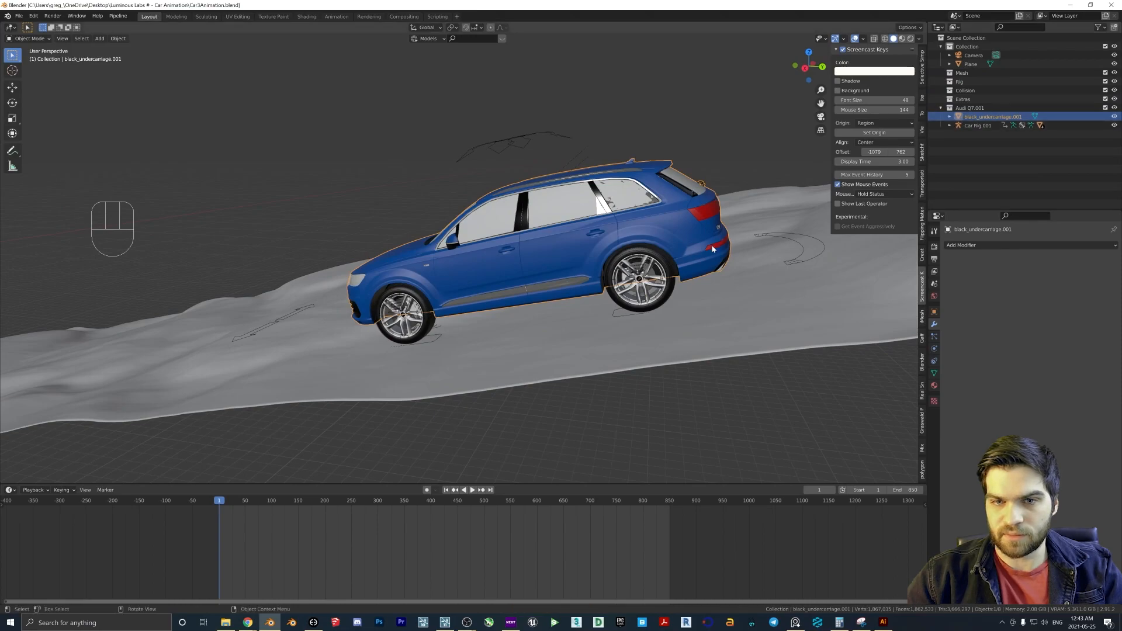
{"action": "key", "text": "space"}
{"action": "key", "text": "space"}
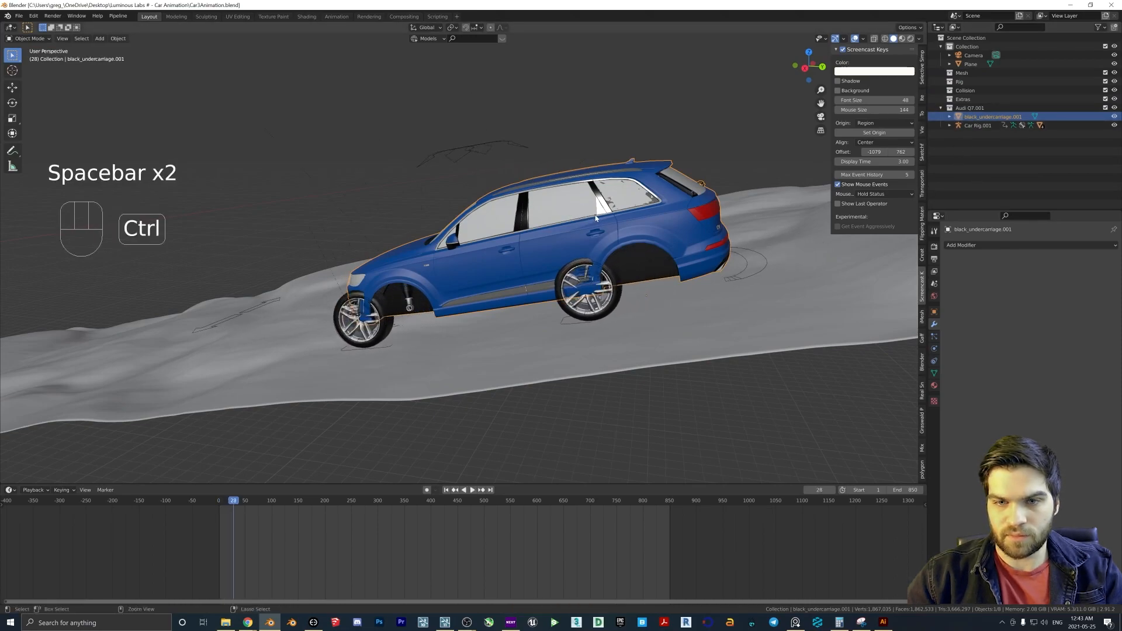
{"action": "key", "text": "ctrl+z"}
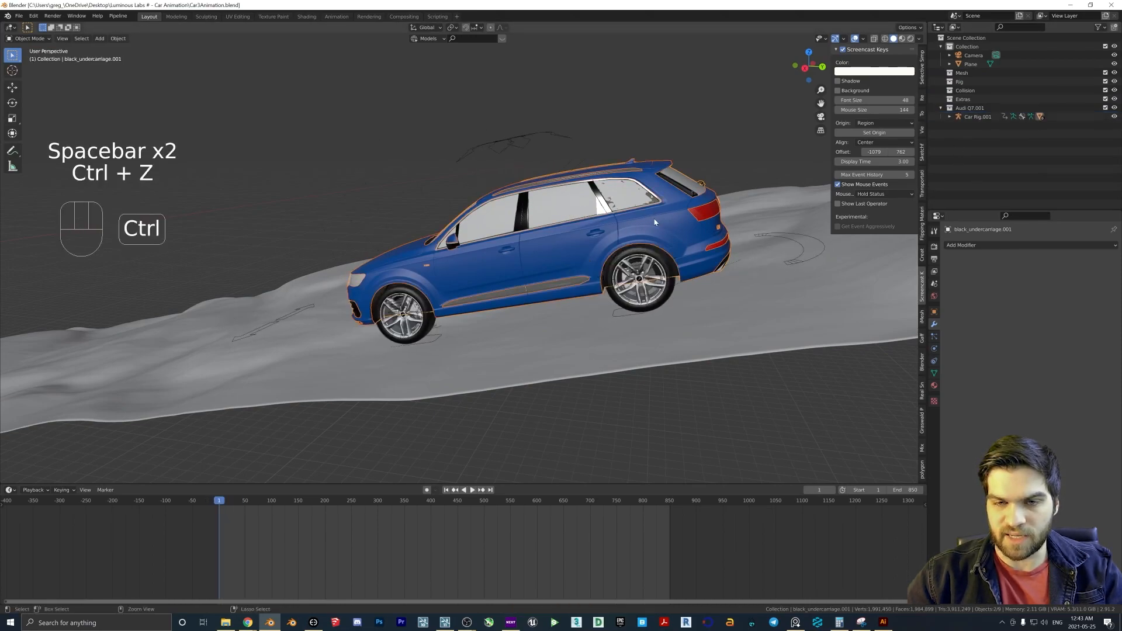
{"action": "key", "text": "ctrl+z"}
{"action": "left_click", "coordinate": [949, 117]}
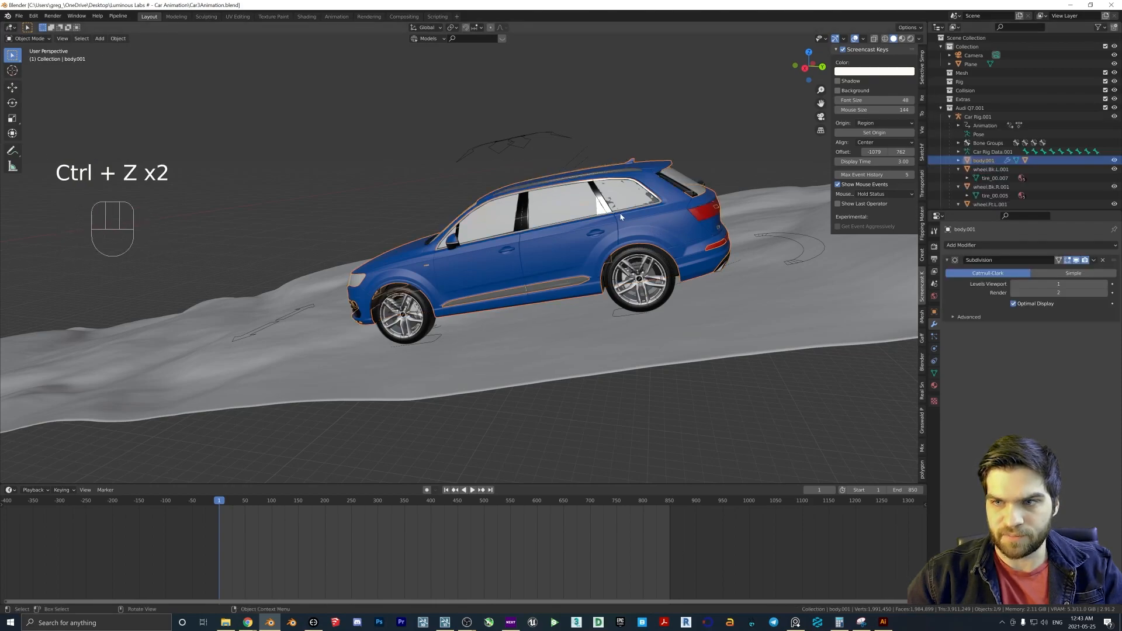
- Play the animation twice to check that the body and wheels drive together, returning to frame 1 after each run
{"action": "key", "text": "space"}
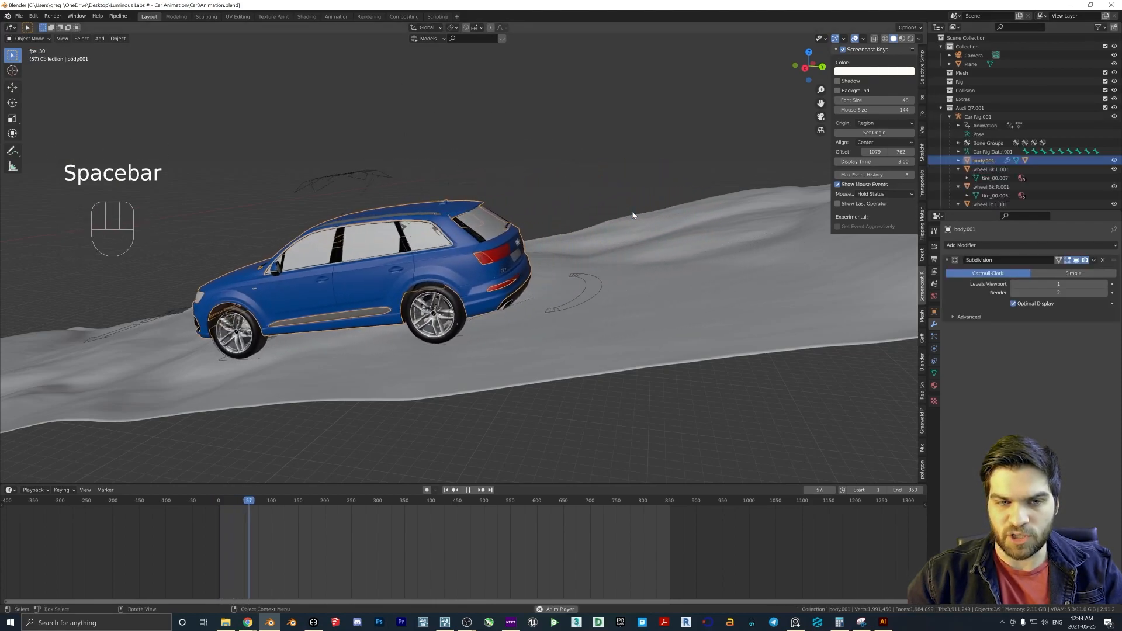
{"action": "key", "text": "space"}
{"action": "left_click", "coordinate": [240, 506]}
{"action": "left_click_drag", "start_coordinate": [240, 506], "coordinate": [219, 508]}
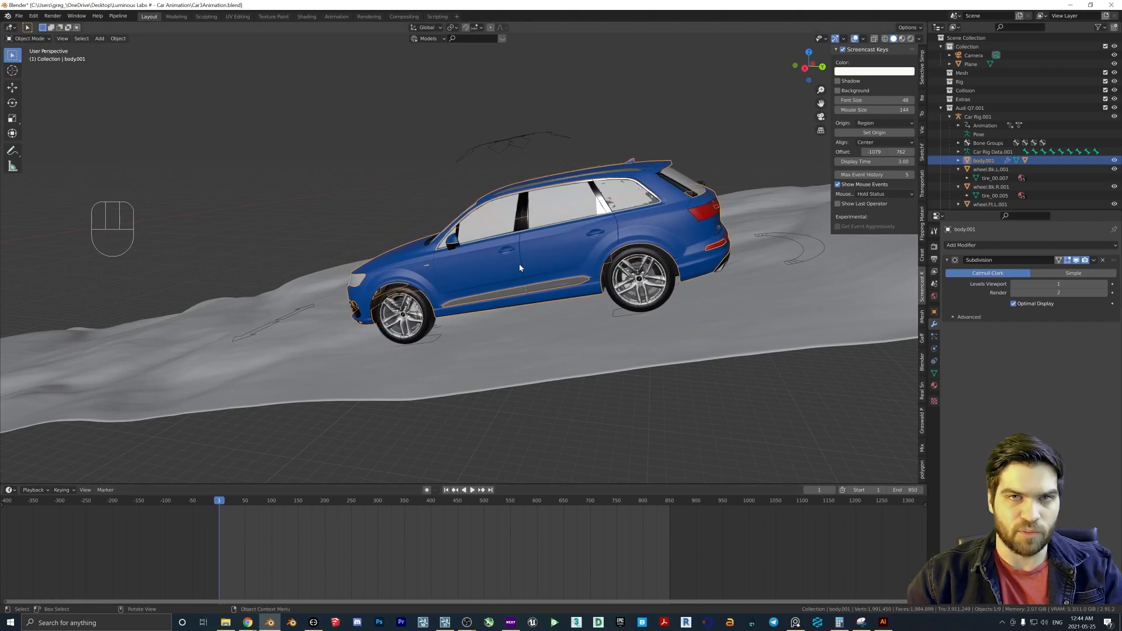
{"action": "key", "text": "space"}
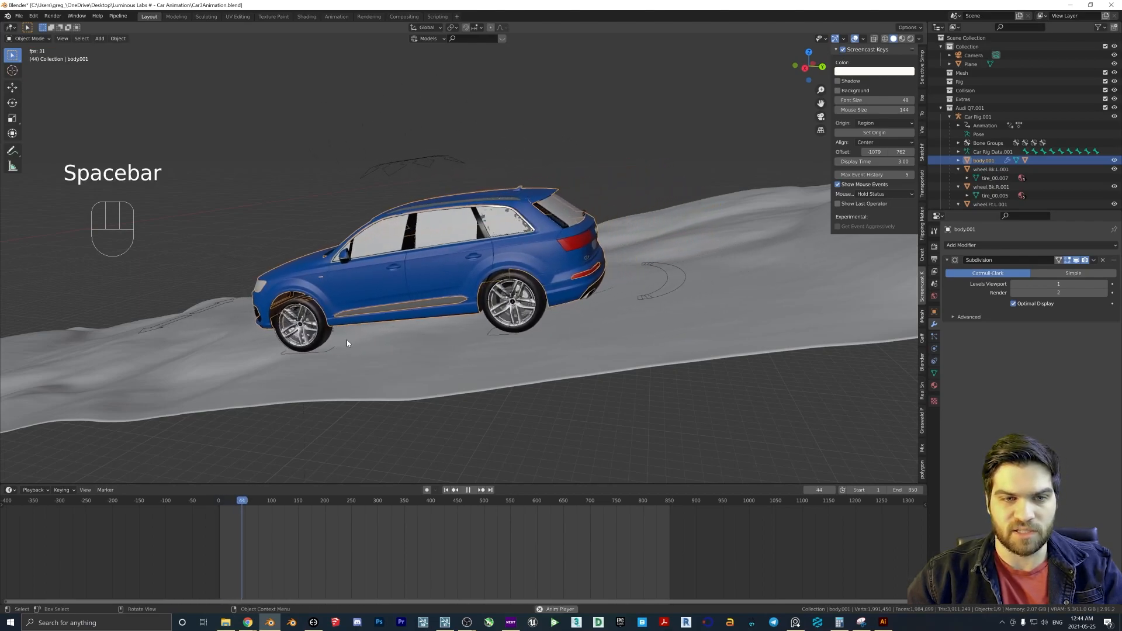
{"action": "key", "text": "space"}
{"action": "left_click_drag", "start_coordinate": [219, 504], "coordinate": [220, 508]}
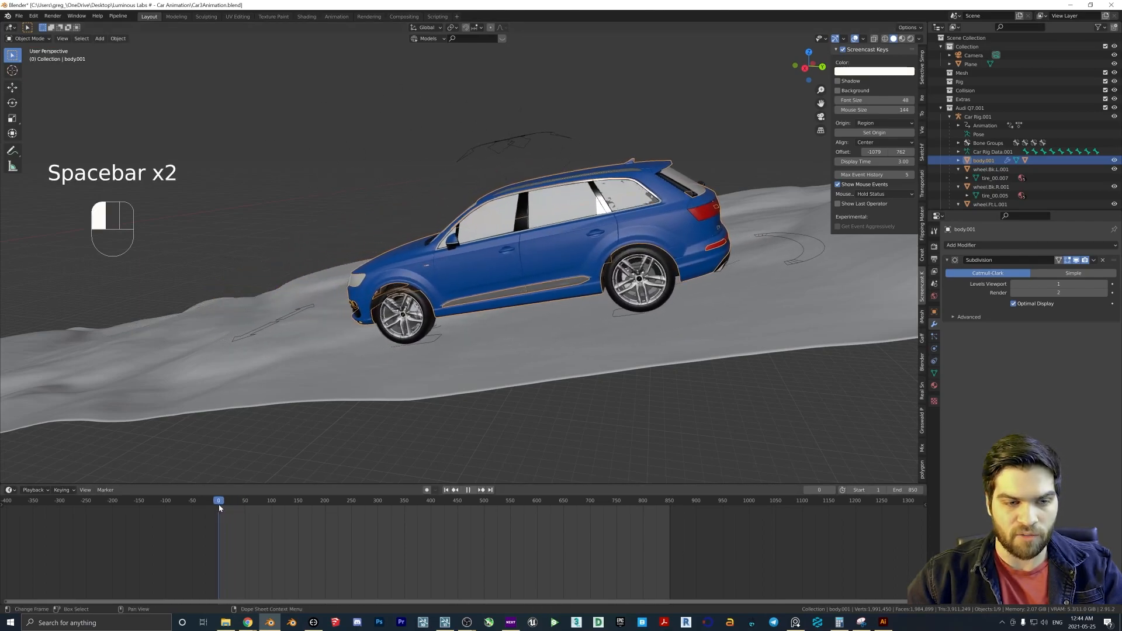
- Try deleting black_undercarriage.001 from under body.001, and undo the deletion
{"action": "scroll", "coordinate": [994, 146], "scroll_direction": "down", "scroll_amount": 2}
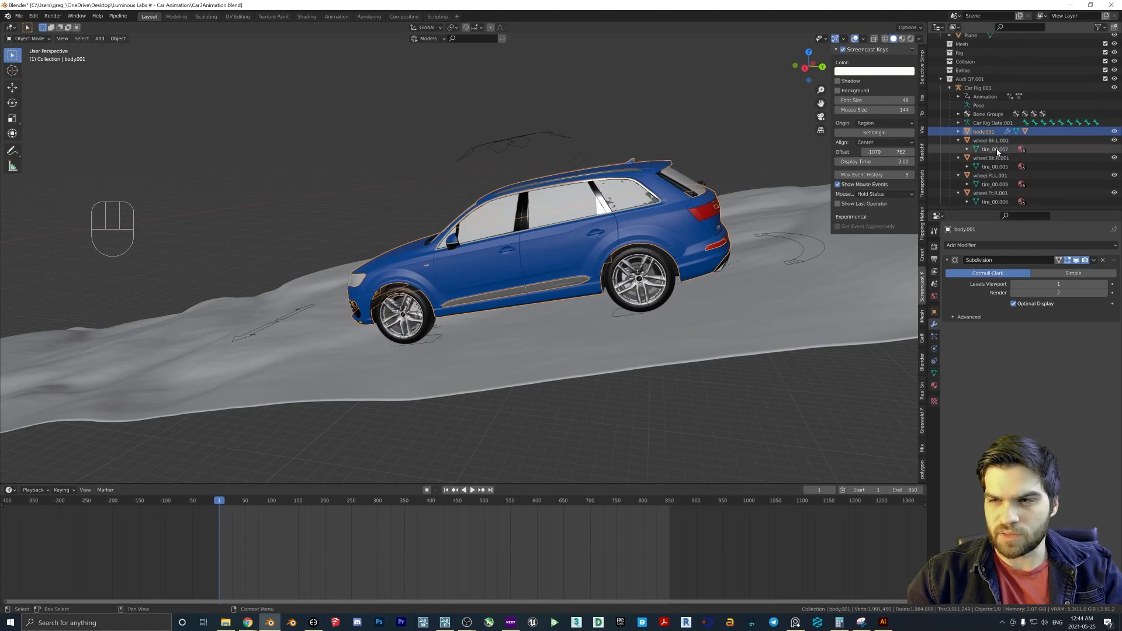
{"action": "left_click", "coordinate": [959, 134]}
{"action": "scroll", "coordinate": [993, 134], "scroll_direction": "down", "scroll_amount": 2}
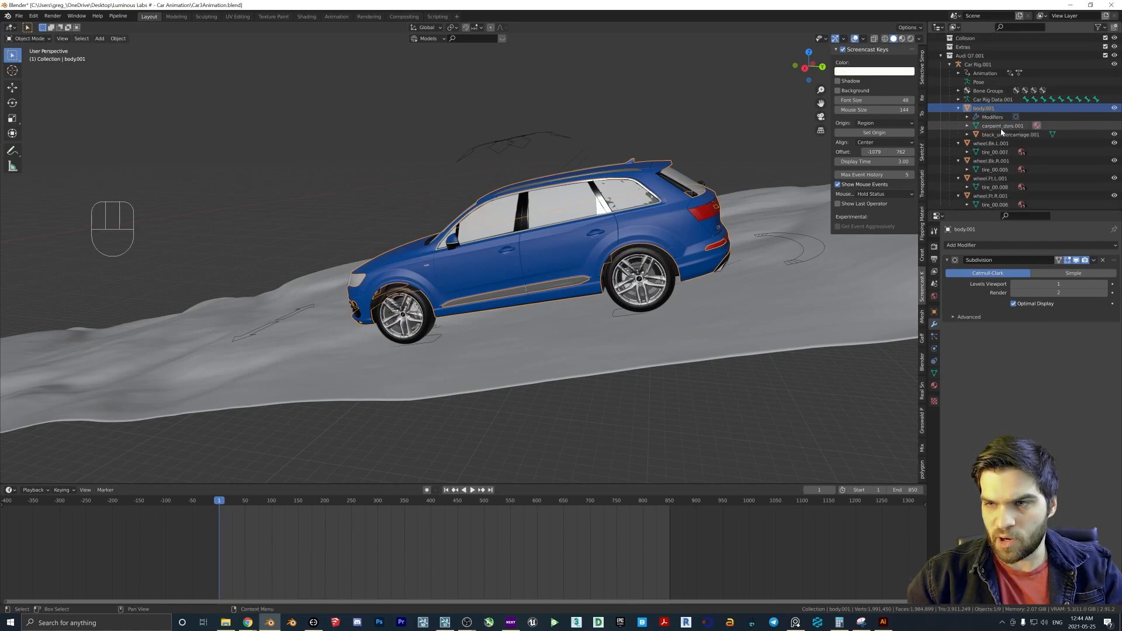
{"action": "left_click", "coordinate": [1001, 132]}
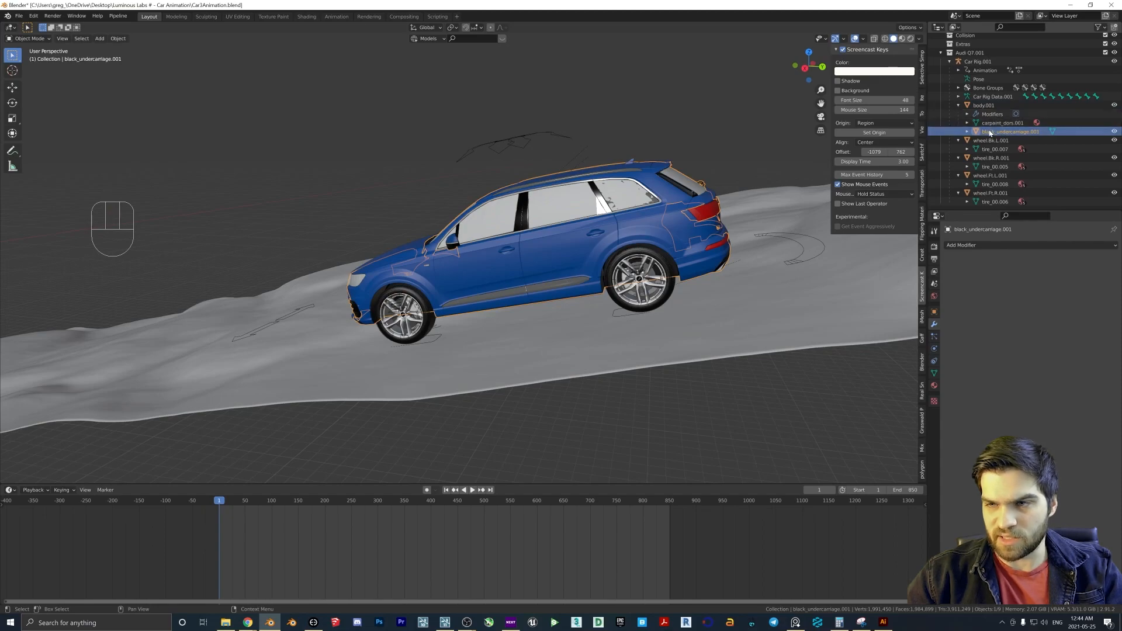
{"action": "right_click", "coordinate": [989, 132]}
{"action": "left_click", "coordinate": [962, 203]}
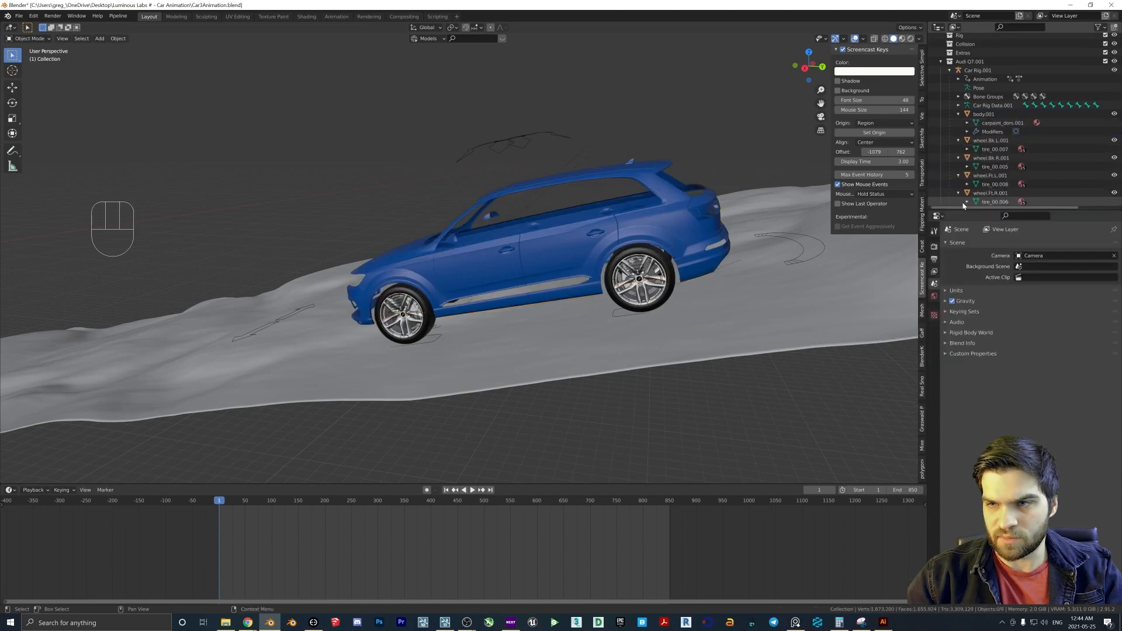
{"action": "key", "text": "ctrl+z"}
- Save the file and collapse the hierarchies of body.001 and the four wheels
{"action": "middle_click_drag", "start_coordinate": [683, 212], "coordinate": [634, 193]}
{"action": "key", "text": "ctrl+s"}
{"action": "left_click", "coordinate": [959, 149]}
{"action": "left_click", "coordinate": [958, 158]}
{"action": "left_click", "coordinate": [959, 175]}
{"action": "left_click", "coordinate": [959, 193]}
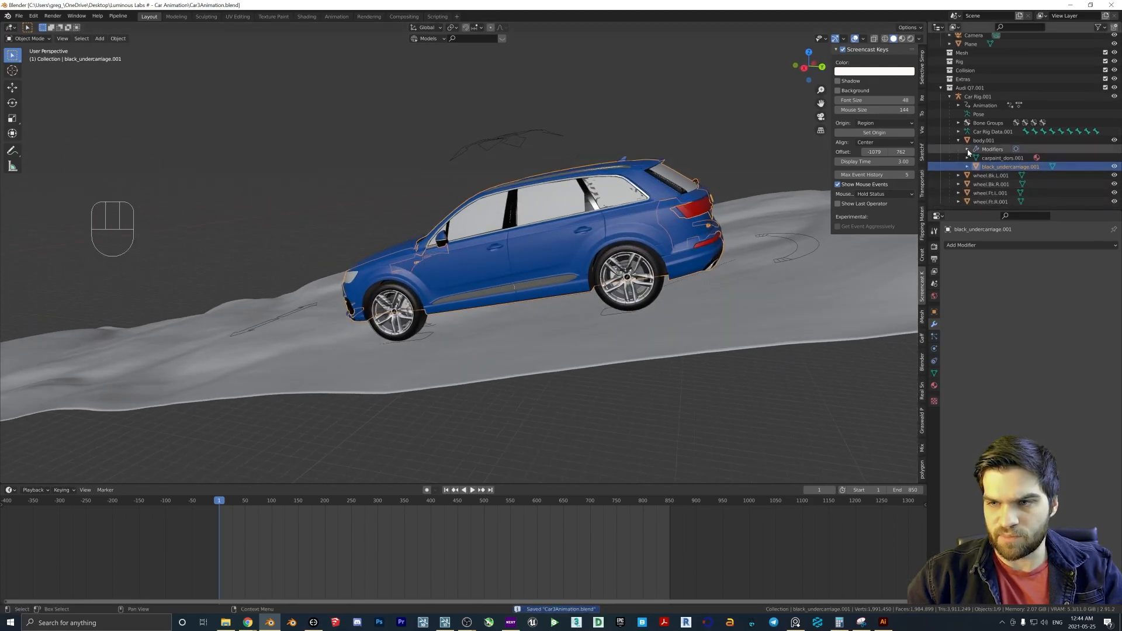
{"action": "left_click", "coordinate": [958, 140]}
- Play the animation to check the car's drive over the terrain, and return to frame 1
{"action": "scroll", "coordinate": [633, 284], "scroll_direction": "down", "scroll_amount": 5}
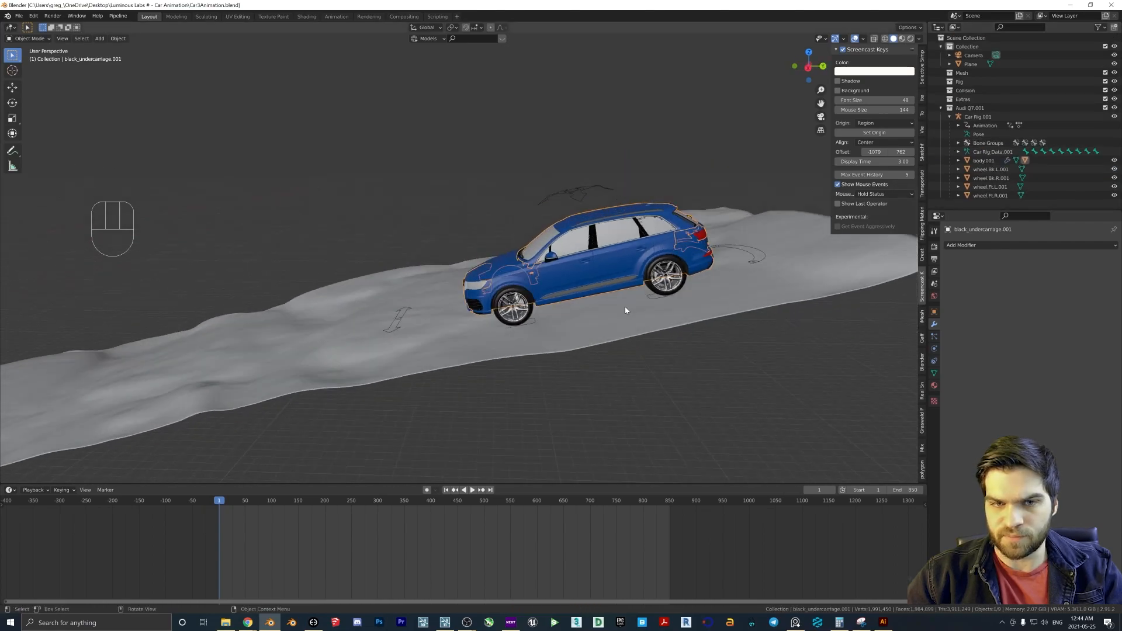
{"action": "key", "text": "space"}
{"action": "mouse_move", "coordinate": [636, 306]}
{"action": "middle_mouse_down"}
{"action": "mouse_move", "coordinate": [559, 308]}
{"action": "mouse_move", "coordinate": [619, 307]}
{"action": "middle_mouse_up"}
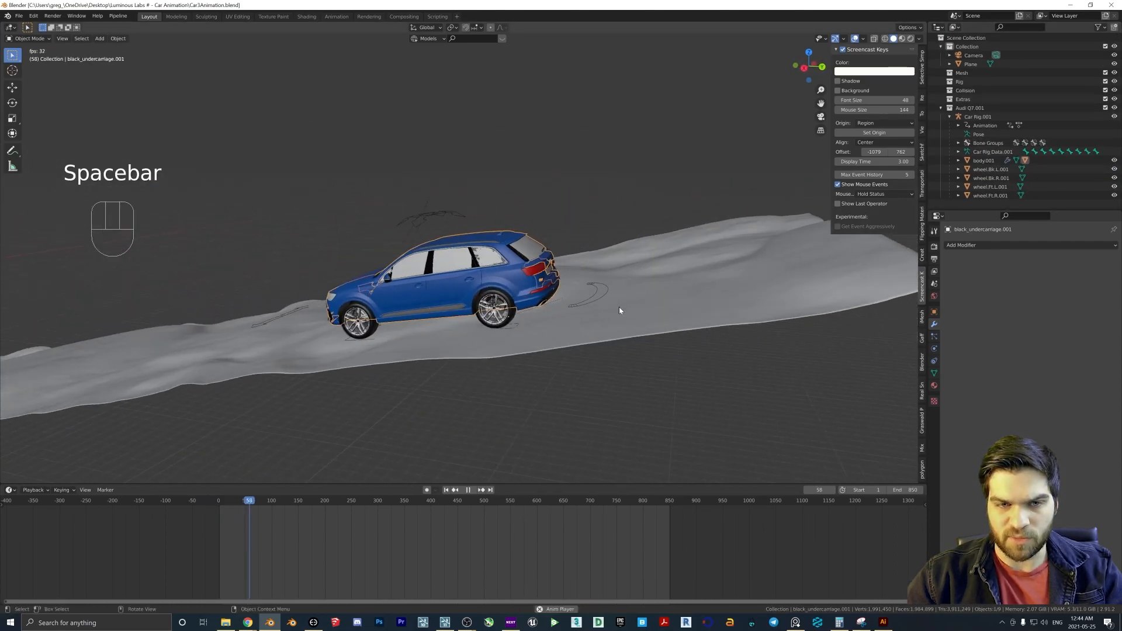
{"action": "key", "text": "space"}
{"action": "left_click", "coordinate": [246, 502]}
{"action": "left_click_drag", "start_coordinate": [247, 503], "coordinate": [221, 506]}
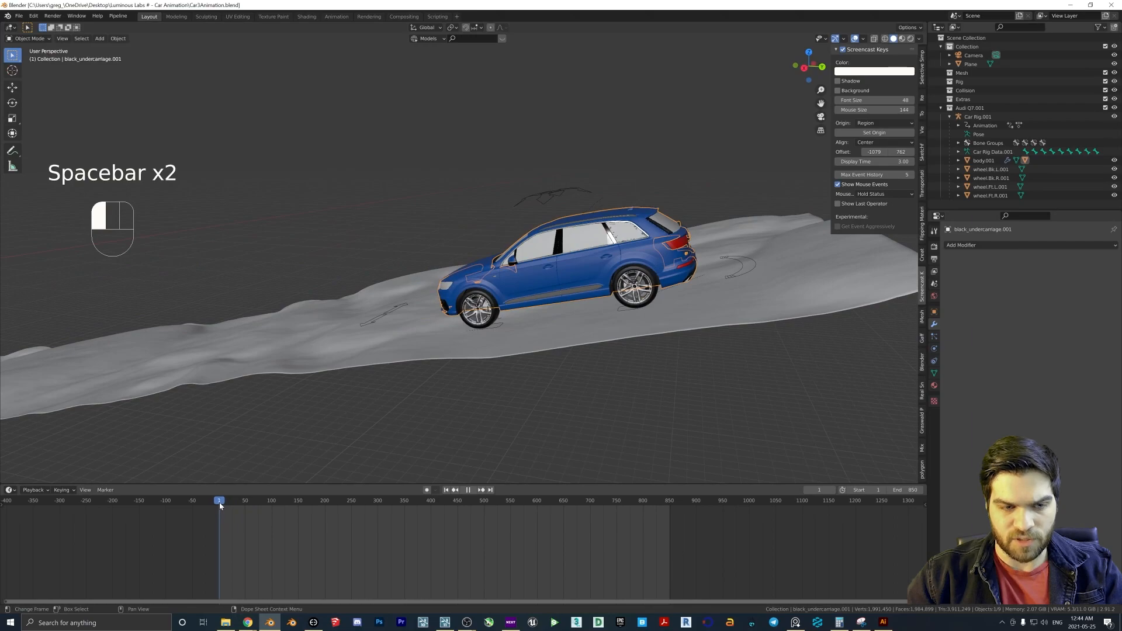
- Select the armature Car Rig.001 and switch it to Pose Mode
{"action": "middle_click_drag", "start_coordinate": [604, 236], "coordinate": [646, 223]}
{"action": "scroll", "coordinate": [557, 314], "scroll_direction": "up", "scroll_amount": 1}
{"action": "middle_click_drag", "start_coordinate": [555, 315], "coordinate": [731, 274]}
{"action": "scroll", "coordinate": [560, 289], "scroll_direction": "up", "scroll_amount": 1}
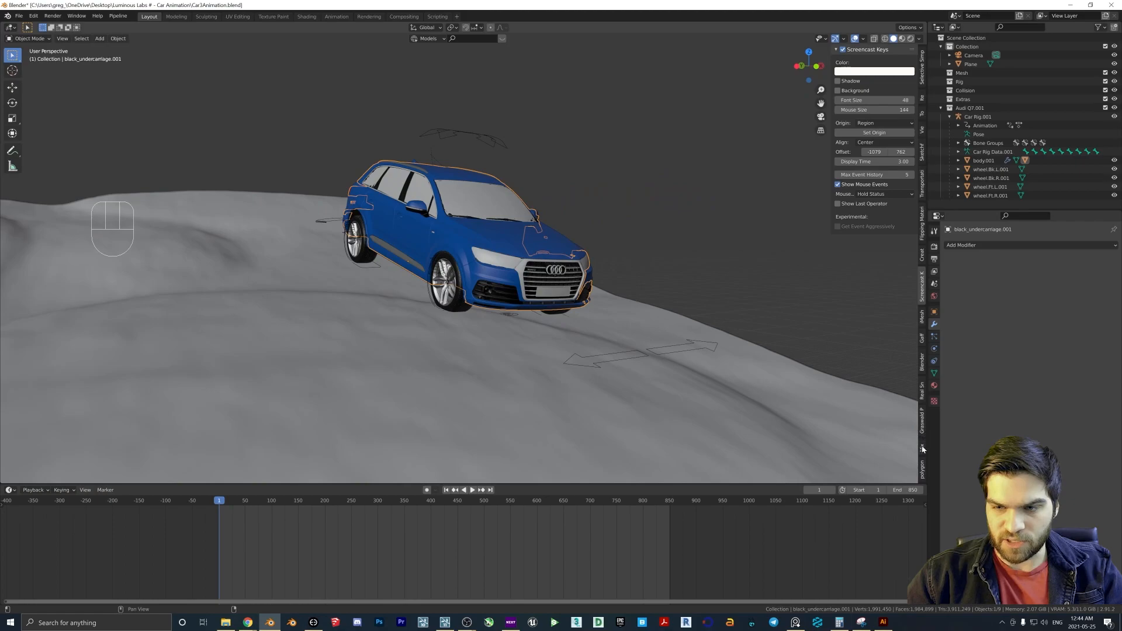
{"action": "left_click", "coordinate": [595, 359]}
{"action": "scroll", "coordinate": [496, 321], "scroll_direction": "up", "scroll_amount": 8}
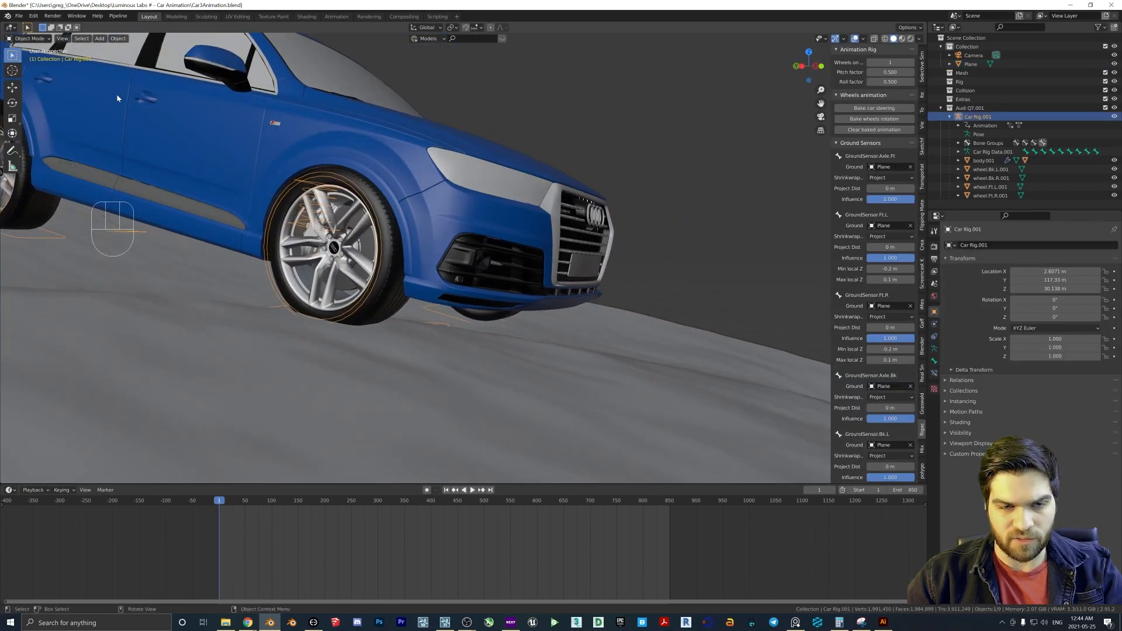
{"action": "left_click", "coordinate": [32, 40]}
{"action": "left_click", "coordinate": [29, 69]}
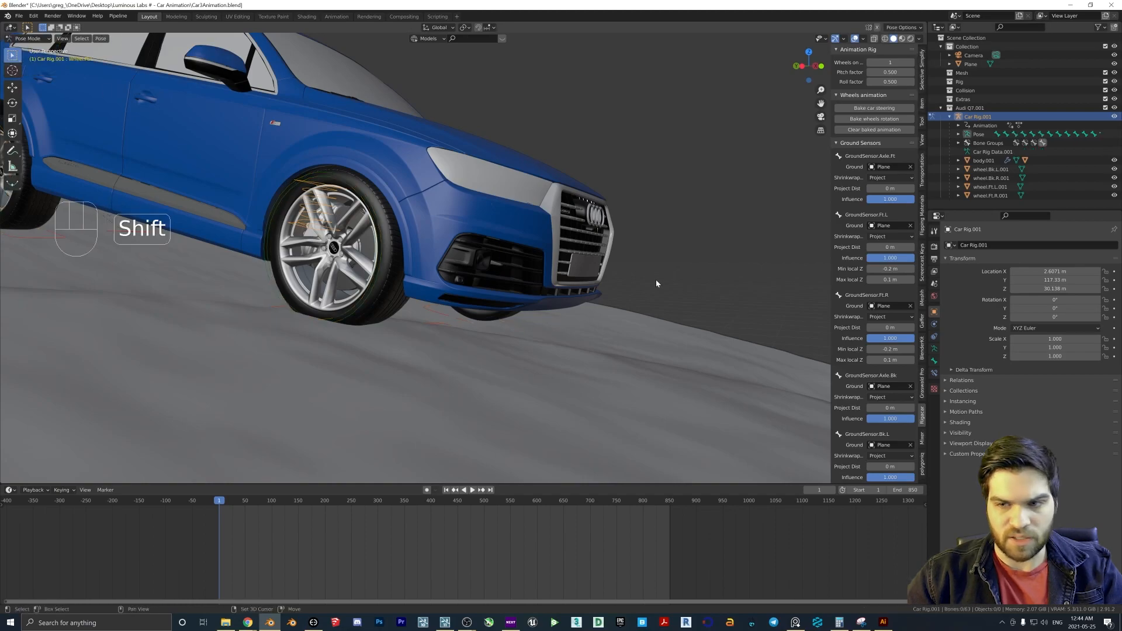
- Set the Max local Z of GroundSensor.Ft.R to 0.2 m
{"action": "middle_click_drag", "start_coordinate": [655, 285], "coordinate": [690, 288], "text": "shift"}
{"action": "left_click", "coordinate": [895, 361]}
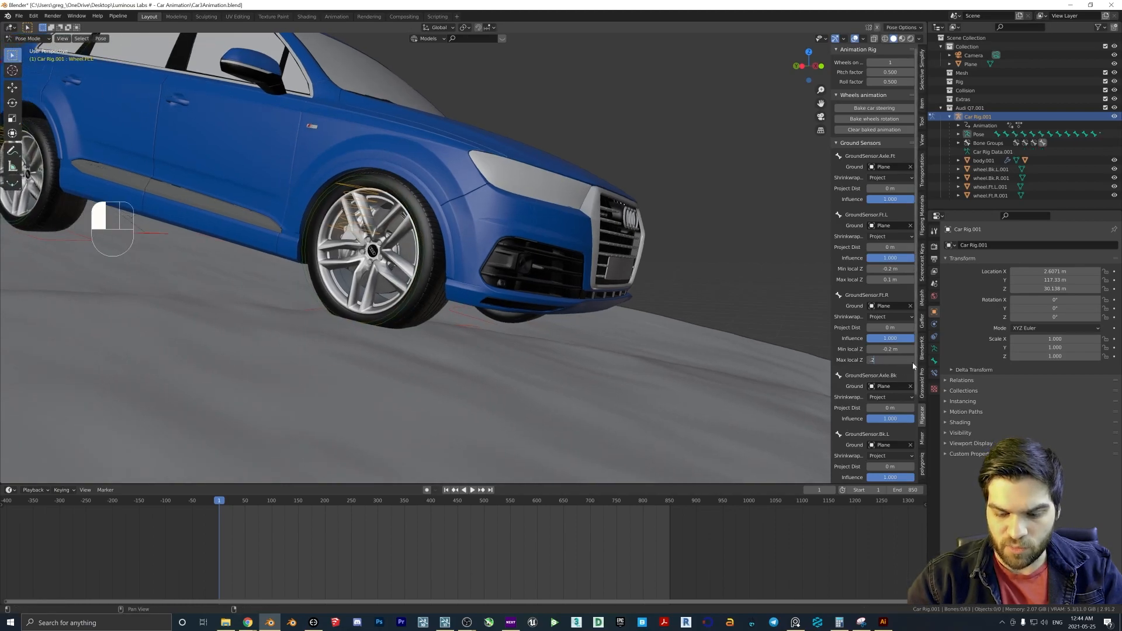
{"action": "key", "text": "Return"}
- Copy the 0.2 m Max local Z from GroundSensor.Ft.R to GroundSensor.Ft.L
{"action": "middle_click_drag", "start_coordinate": [453, 274], "coordinate": [412, 285]}
{"action": "middle_click_drag", "start_coordinate": [555, 336], "coordinate": [410, 297], "text": "shift"}
{"action": "middle_click_drag", "start_coordinate": [526, 322], "coordinate": [467, 325], "text": "shift"}
{"action": "middle_click_drag", "start_coordinate": [488, 327], "coordinate": [447, 346], "text": "shift"}
{"action": "middle_click_drag", "start_coordinate": [468, 349], "coordinate": [374, 345]}
{"action": "middle_click_drag", "start_coordinate": [462, 347], "coordinate": [388, 351], "text": "shift"}
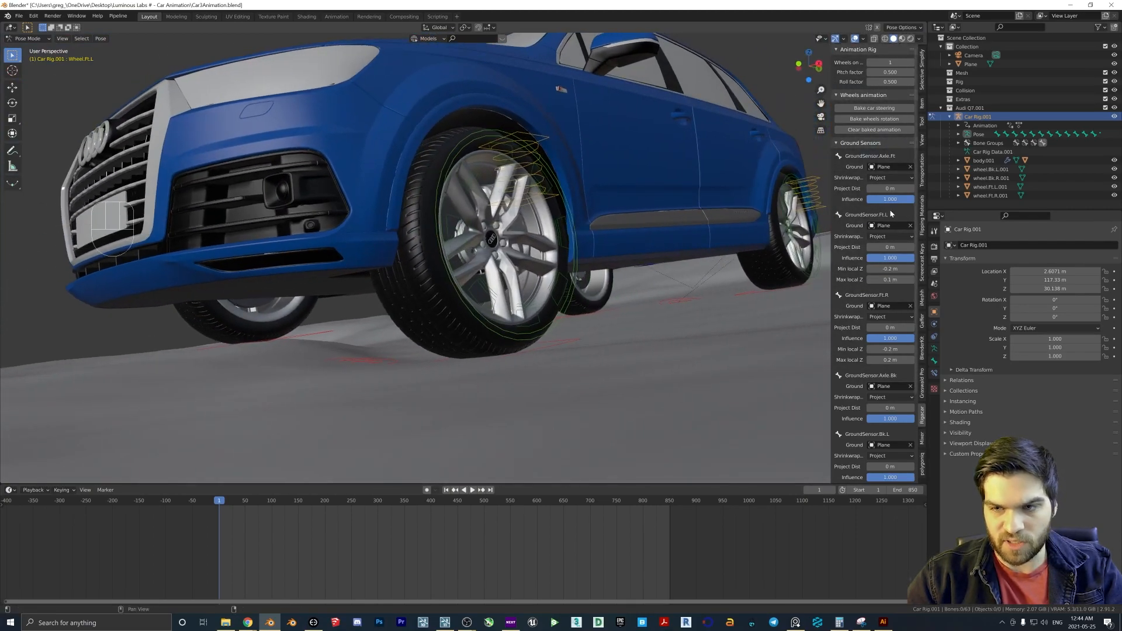
{"action": "left_click", "coordinate": [889, 360]}
{"action": "key", "text": "ctrl+c"}
{"action": "key", "text": "Return"}
{"action": "left_click", "coordinate": [890, 279]}
{"action": "key", "text": "ctrl+v"}
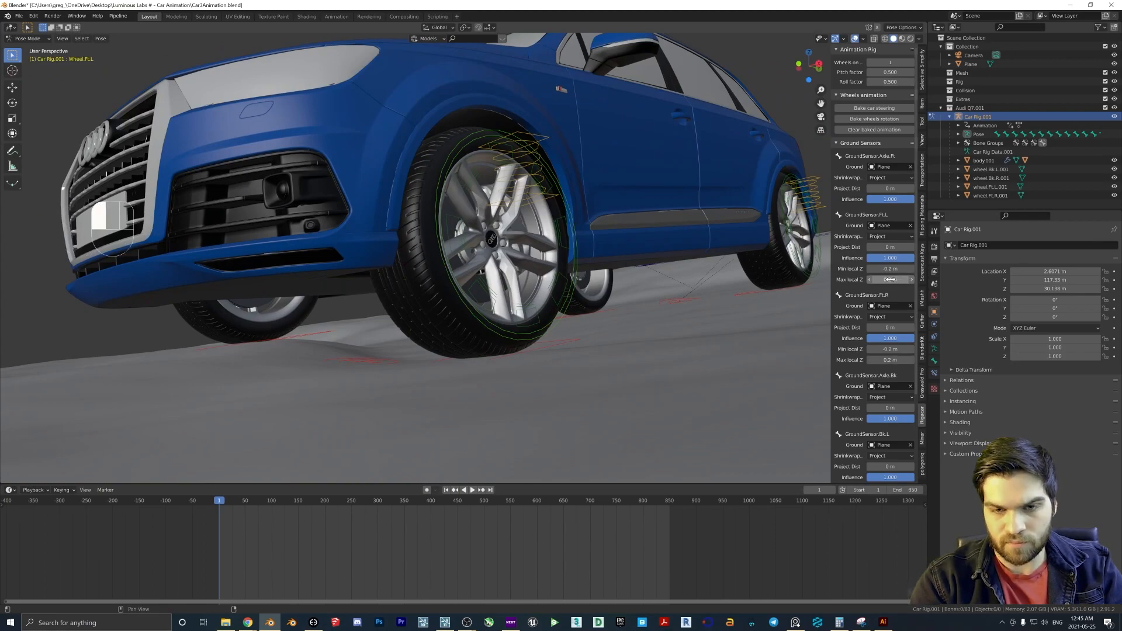
- Apply the copied 0.2 m Max local Z to GroundSensor.Bk.L and GroundSensor.Bk.R
{"action": "scroll", "coordinate": [871, 328], "scroll_direction": "down", "scroll_amount": 4}
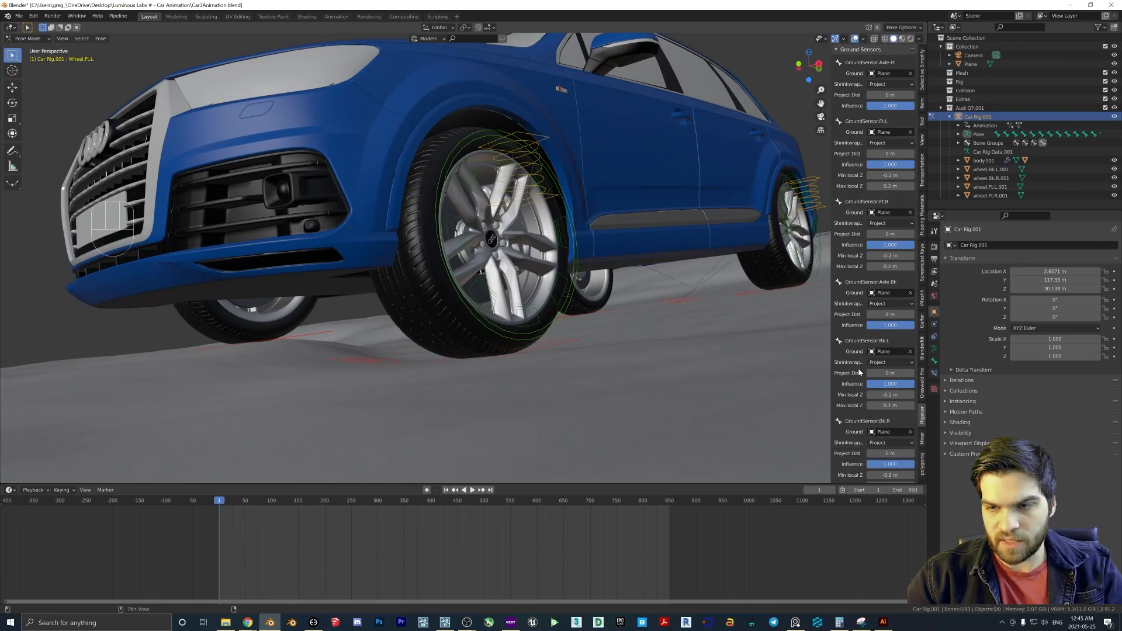
{"action": "left_click", "coordinate": [889, 406]}
{"action": "key", "text": "ctrl+v"}
{"action": "key", "text": "Return"}
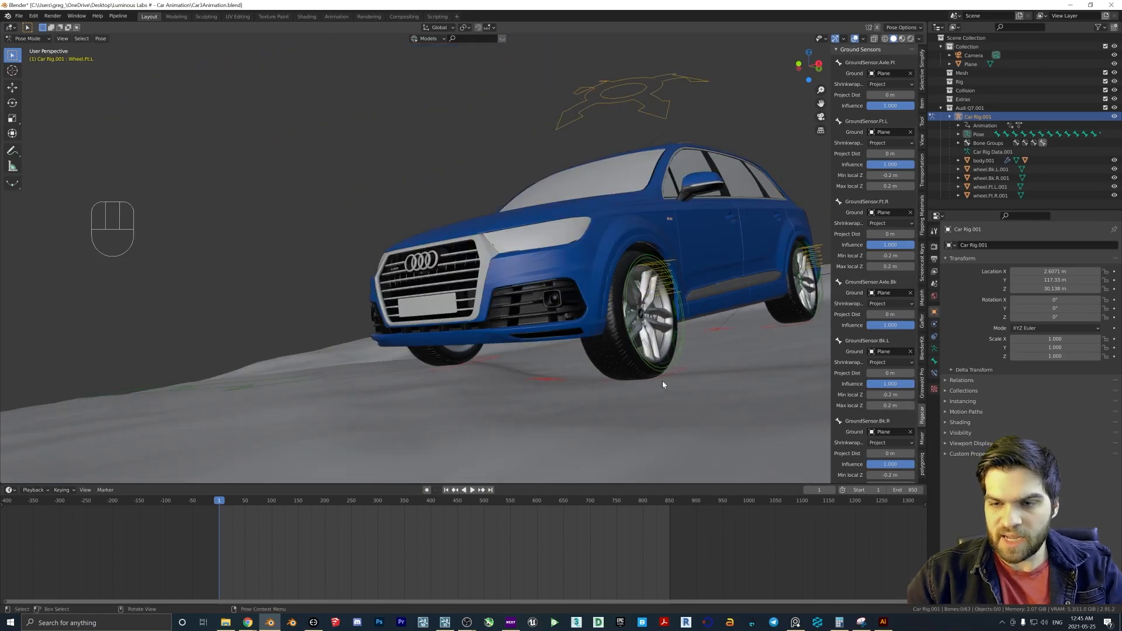
{"action": "middle_click_drag", "start_coordinate": [662, 384], "coordinate": [598, 378], "text": "shift"}
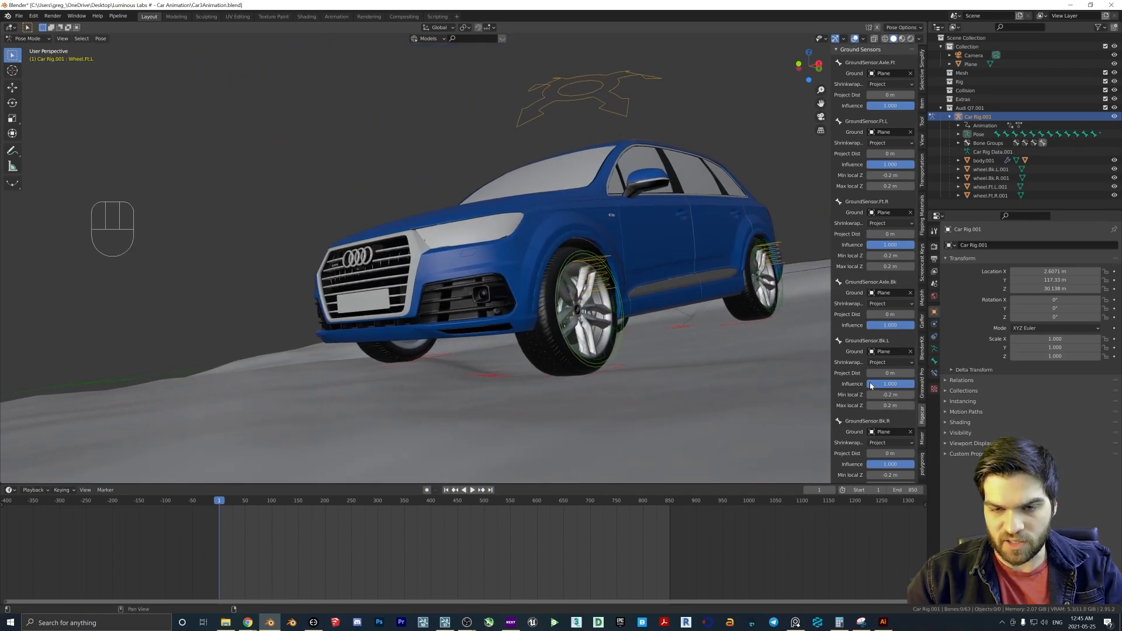
{"action": "scroll", "coordinate": [847, 399], "scroll_direction": "down", "scroll_amount": 1}
{"action": "key", "text": "ctrl+v"}
{"action": "key", "text": "Return"}
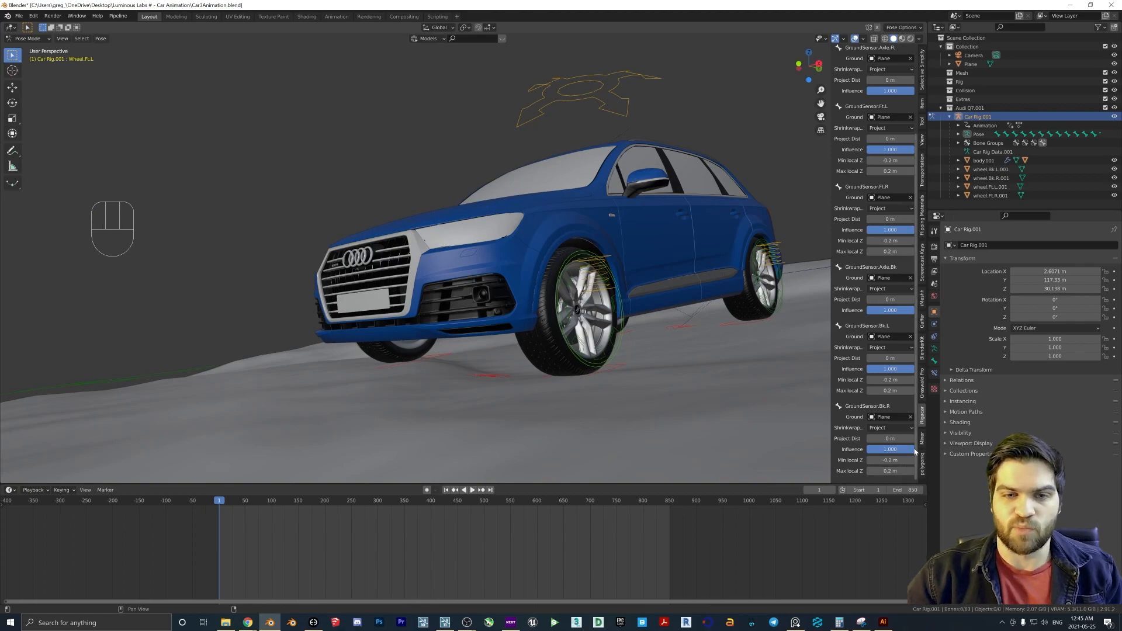
- Play the animation to check the car's suspension over the terrain, and return to frame 2
{"action": "scroll", "coordinate": [542, 401], "scroll_direction": "up", "scroll_amount": 5}
{"action": "scroll", "coordinate": [542, 401], "scroll_direction": "down", "scroll_amount": 4}
{"action": "middle_click_drag", "start_coordinate": [541, 401], "coordinate": [509, 426]}
{"action": "middle_click_drag", "start_coordinate": [449, 363], "coordinate": [494, 361]}
{"action": "scroll", "coordinate": [494, 363], "scroll_direction": "down", "scroll_amount": 2}
{"action": "middle_click_drag", "start_coordinate": [683, 368], "coordinate": [573, 362]}
{"action": "key", "text": "space"}
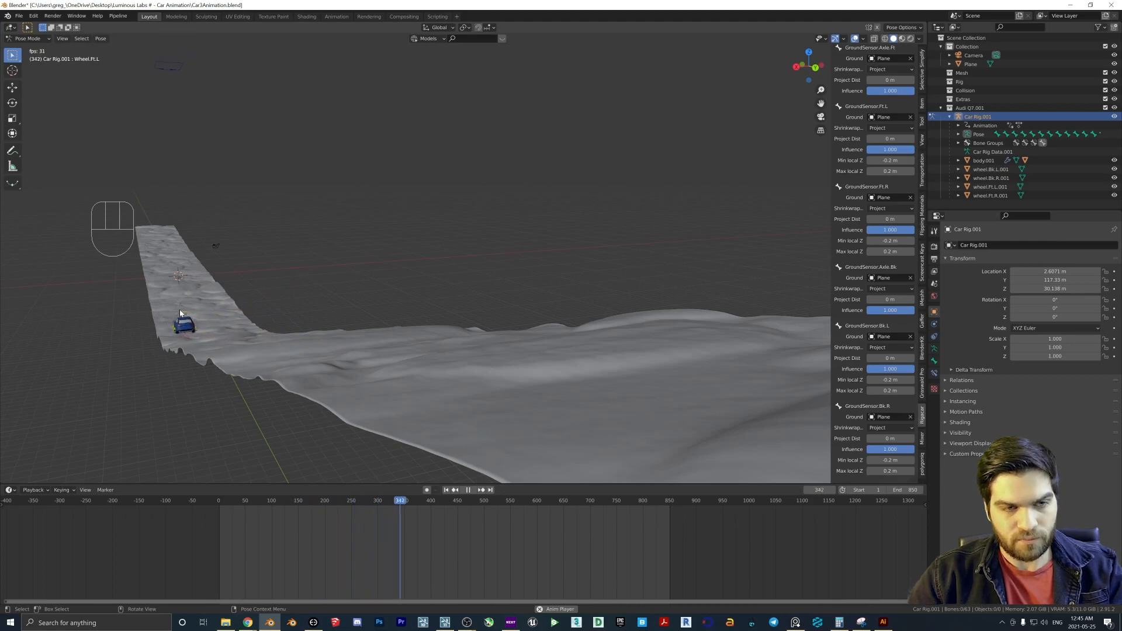
{"action": "key", "text": "space"}
{"action": "left_click_drag", "start_coordinate": [237, 506], "coordinate": [220, 506]}
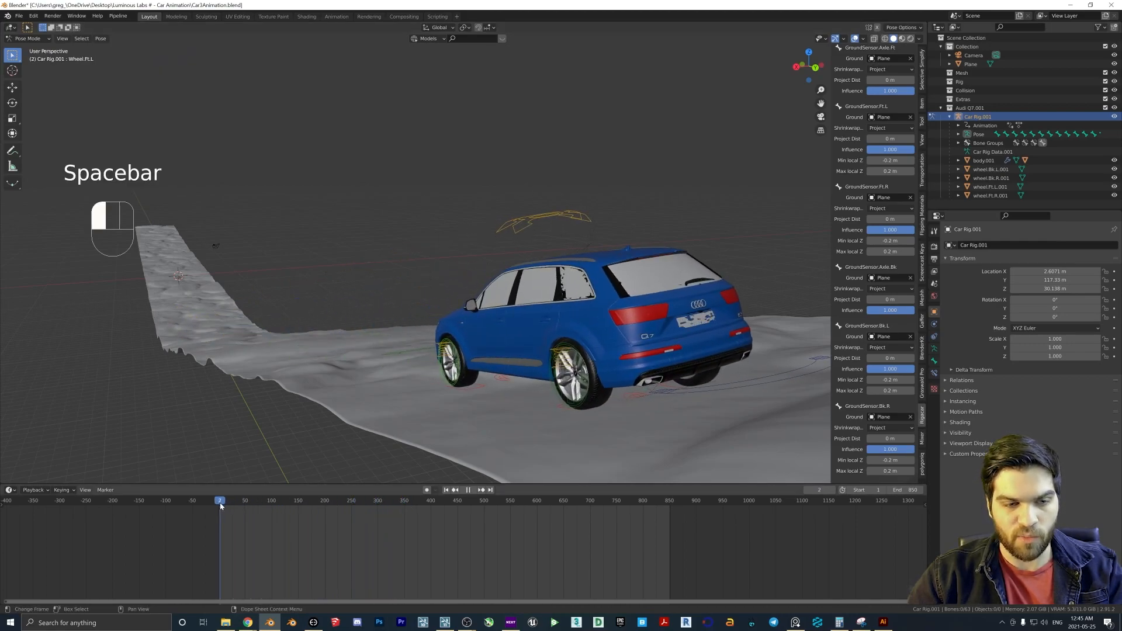
- Place the 3D cursor on the ground beneath the front of the car and save the file
{"action": "middle_click_drag", "start_coordinate": [356, 412], "coordinate": [459, 347]}
{"action": "scroll", "coordinate": [459, 347], "scroll_direction": "up", "scroll_amount": 2}
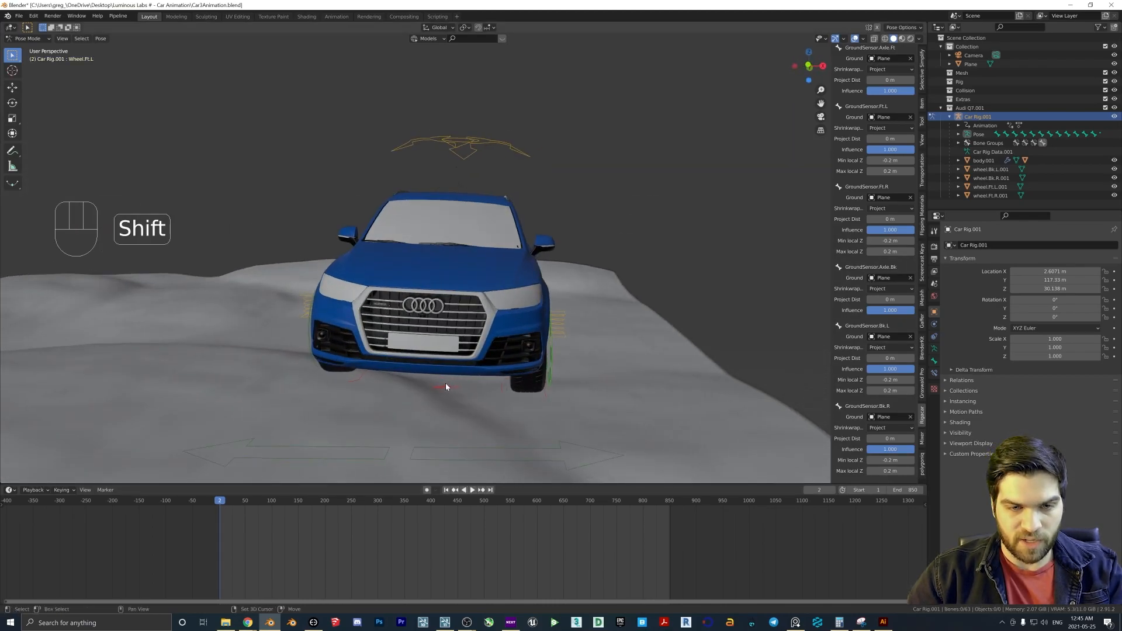
{"action": "middle_click_drag", "start_coordinate": [450, 386], "coordinate": [530, 381]}
{"action": "key", "text": "shift+a"}
{"action": "key", "text": "shift+s"}
{"action": "key", "text": "Escape"}
{"action": "key", "text": "shift"}
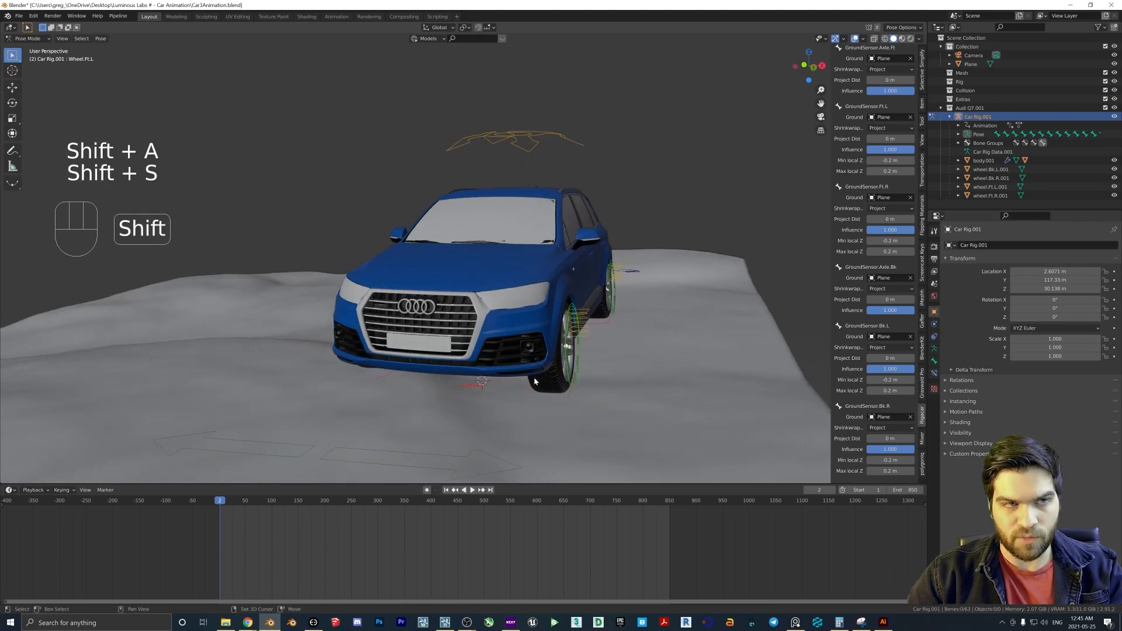
{"action": "key", "text": "shift+s"}
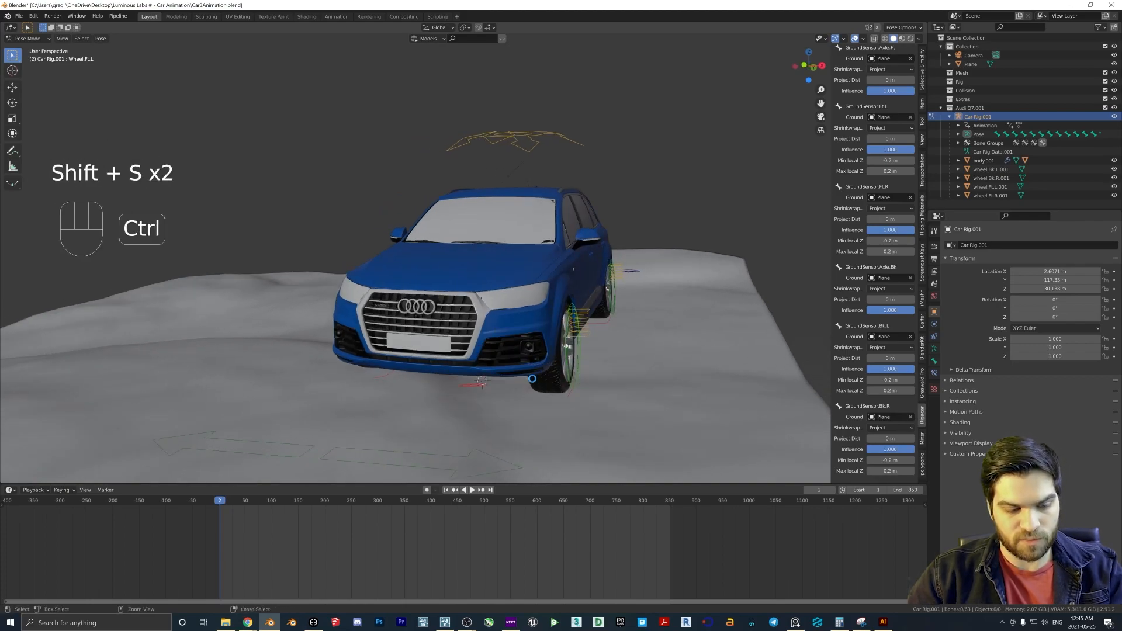
{"action": "key", "text": "ctrl+s"}
- Switch the car rig to Object Mode and add an empty at the 3D cursor
{"action": "key", "text": "shift"}
{"action": "key", "text": "shift+a"}
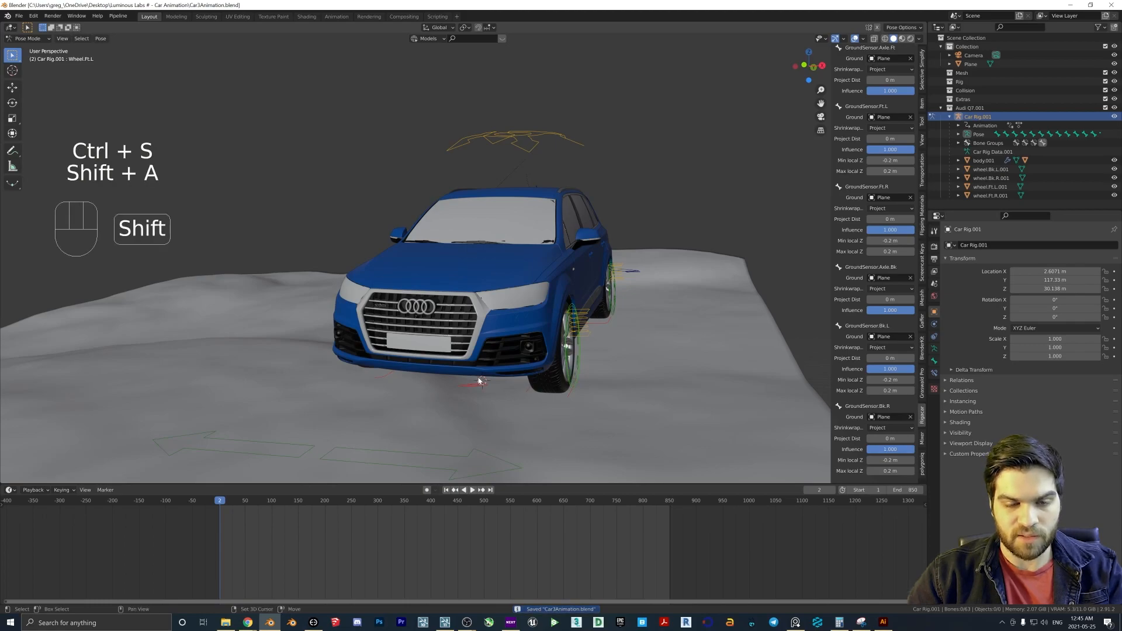
{"action": "key", "text": "ctrl"}
{"action": "key", "text": "shift"}
{"action": "left_click", "coordinate": [28, 38]}
{"action": "left_click", "coordinate": [28, 48]}
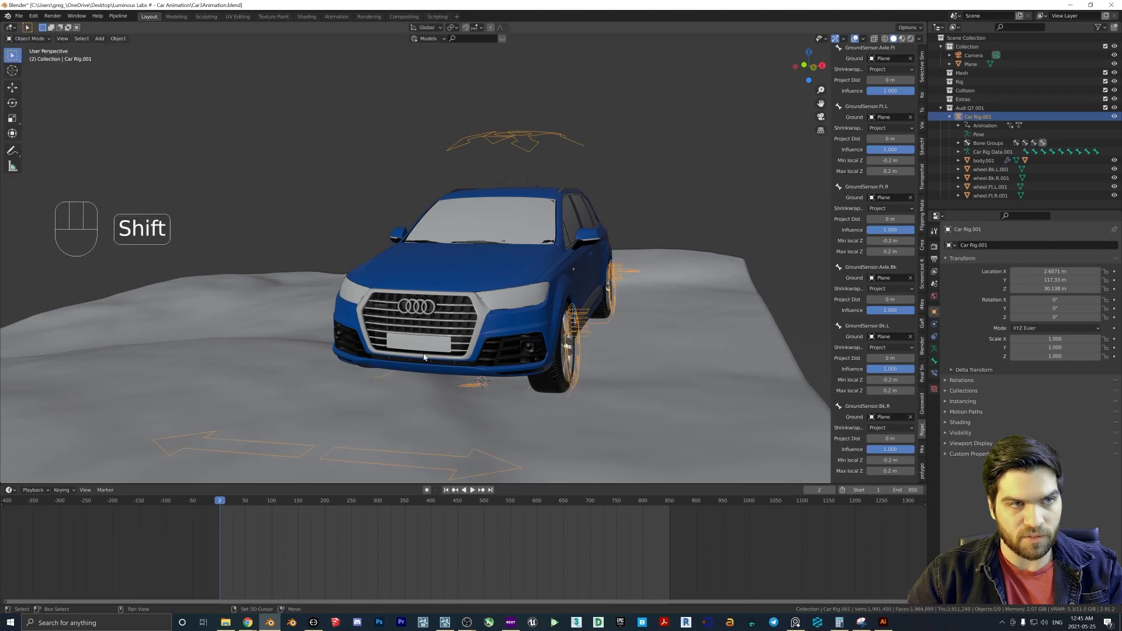
{"action": "key", "text": "shift+a"}
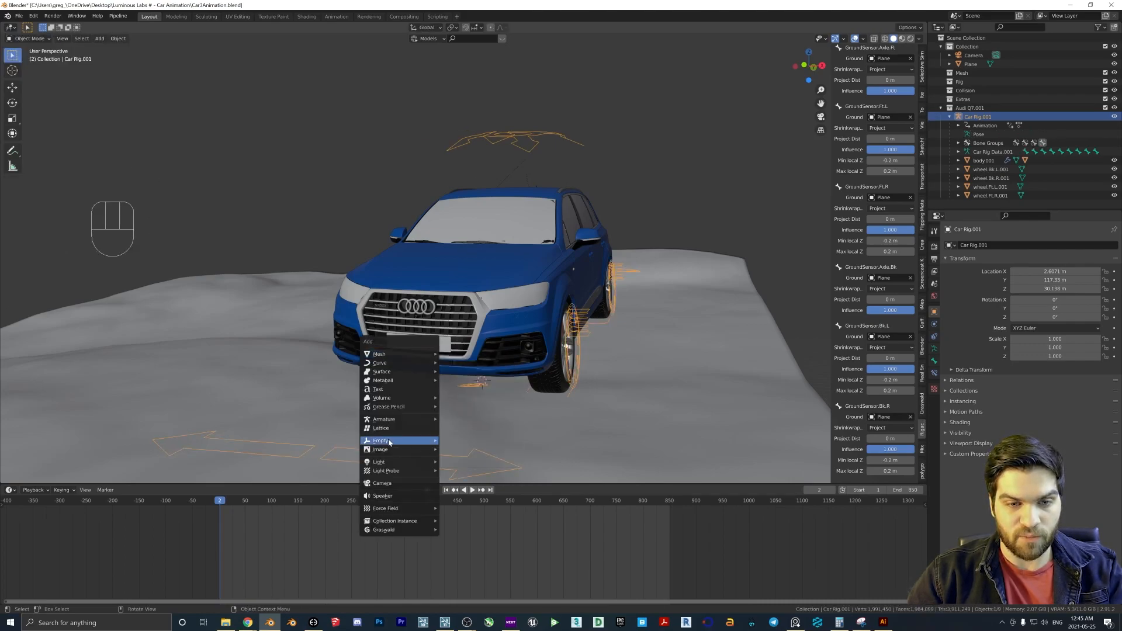
{"action": "left_click", "coordinate": [459, 443]}
{"action": "scroll", "coordinate": [524, 384], "scroll_direction": "down", "scroll_amount": 2}
{"action": "middle_click_drag", "start_coordinate": [523, 383], "coordinate": [545, 382]}
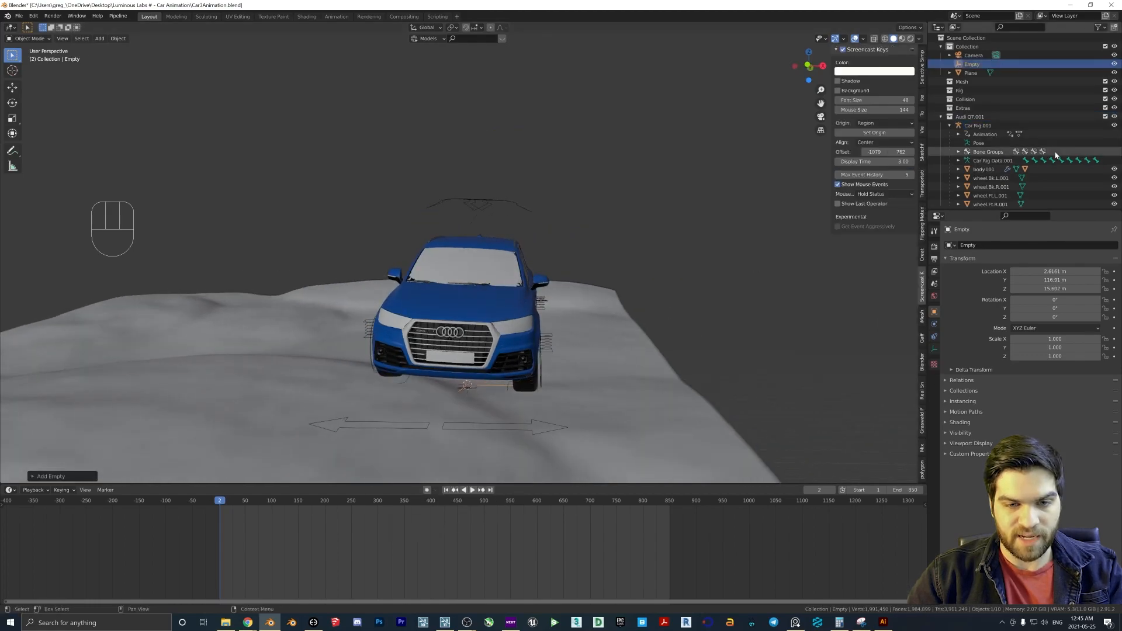
- Rename the empty as CarEmpty and move it into the Audi Q7.001 collection
{"action": "double_click", "coordinate": [972, 64]}
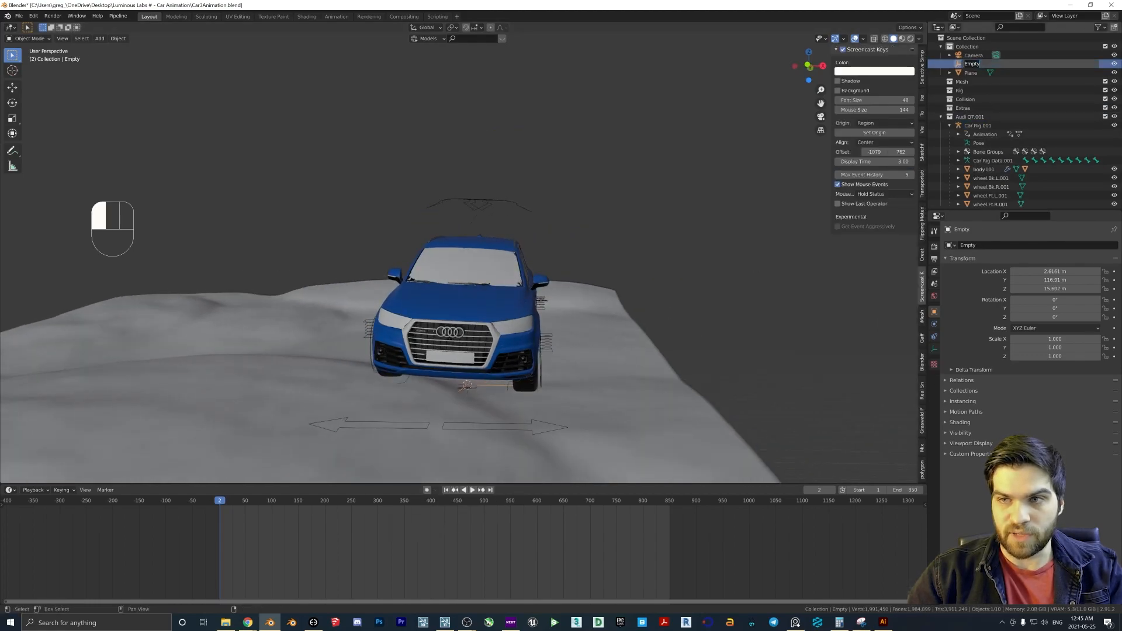
{"action": "type", "text": "CarE"}
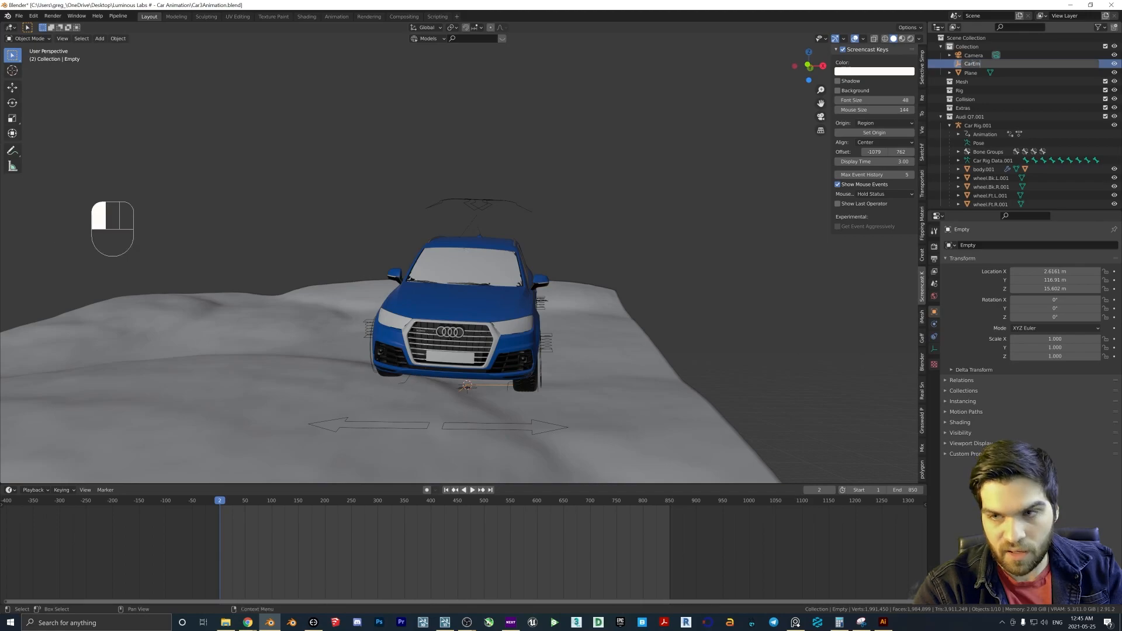
{"action": "key", "text": "Return"}
{"action": "left_click_drag", "start_coordinate": [975, 64], "coordinate": [965, 117]}
- Hide the terrain Plane so that only the car and its rig are displayed
{"action": "middle_click_drag", "start_coordinate": [363, 362], "coordinate": [504, 363]}
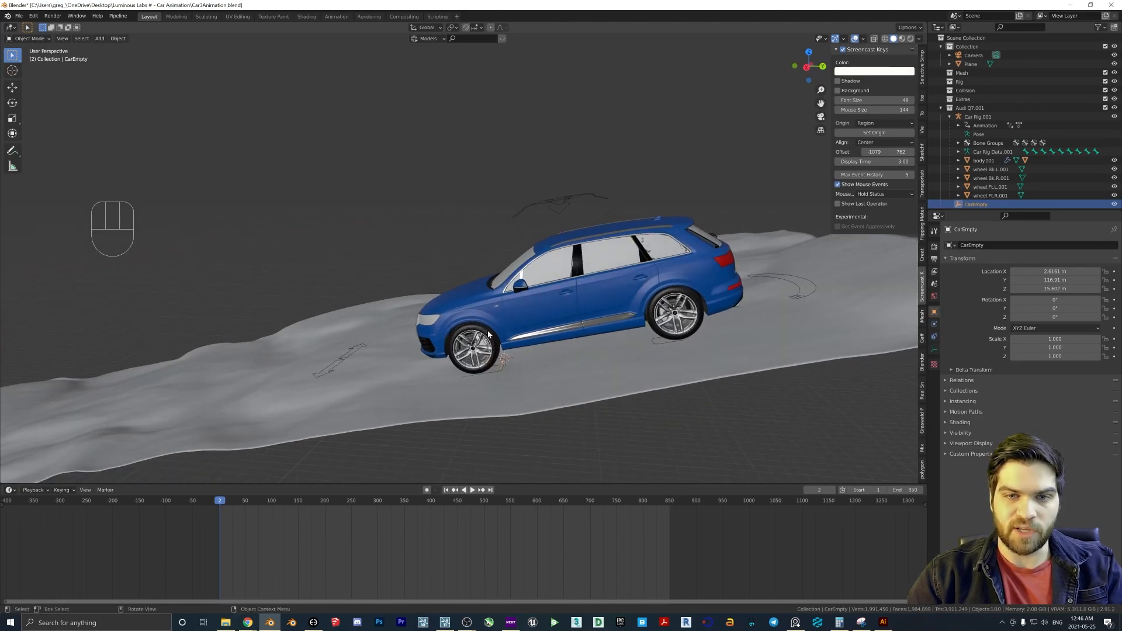
{"action": "middle_click_drag", "start_coordinate": [536, 282], "coordinate": [508, 311]}
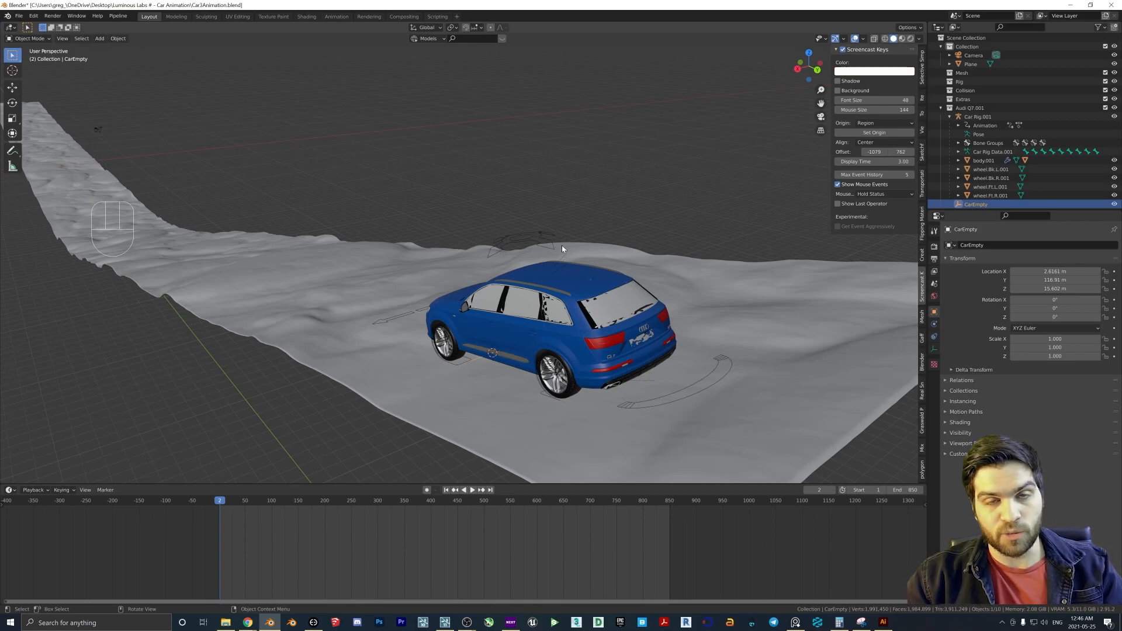
{"action": "middle_click_drag", "start_coordinate": [563, 245], "coordinate": [466, 334]}
{"action": "left_click", "coordinate": [401, 325]}
{"action": "key", "text": "h"}
- Set the origin of the front left wheel, wheel.Ft.L.001, to its geometry
{"action": "left_click", "coordinate": [468, 331]}
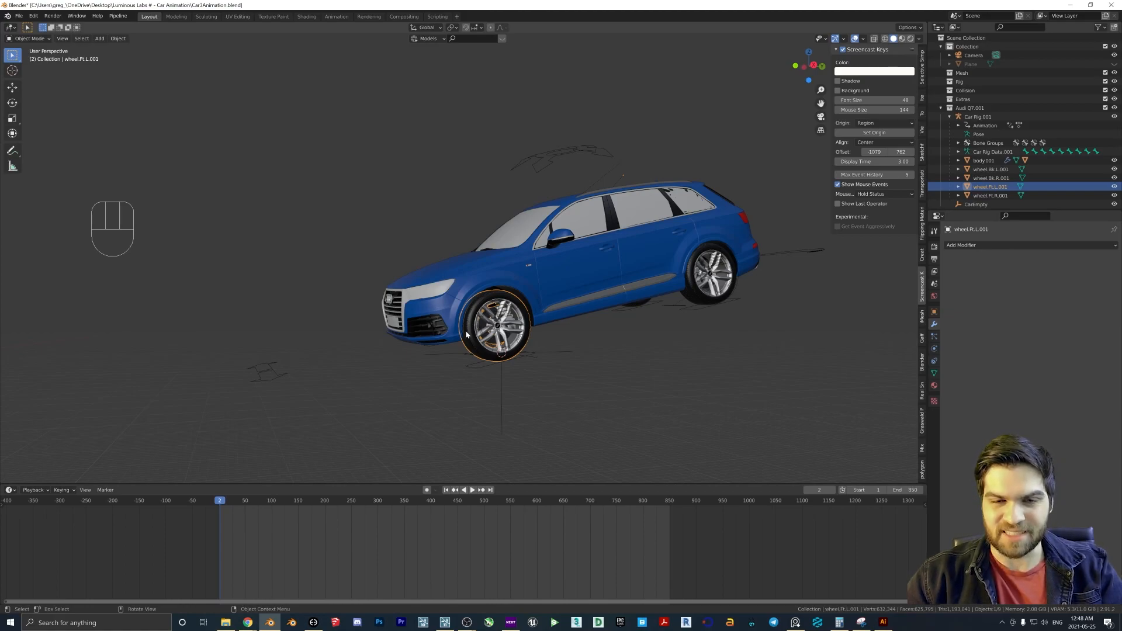
{"action": "left_click", "coordinate": [115, 40]}
{"action": "mouse_move", "coordinate": [131, 58]}
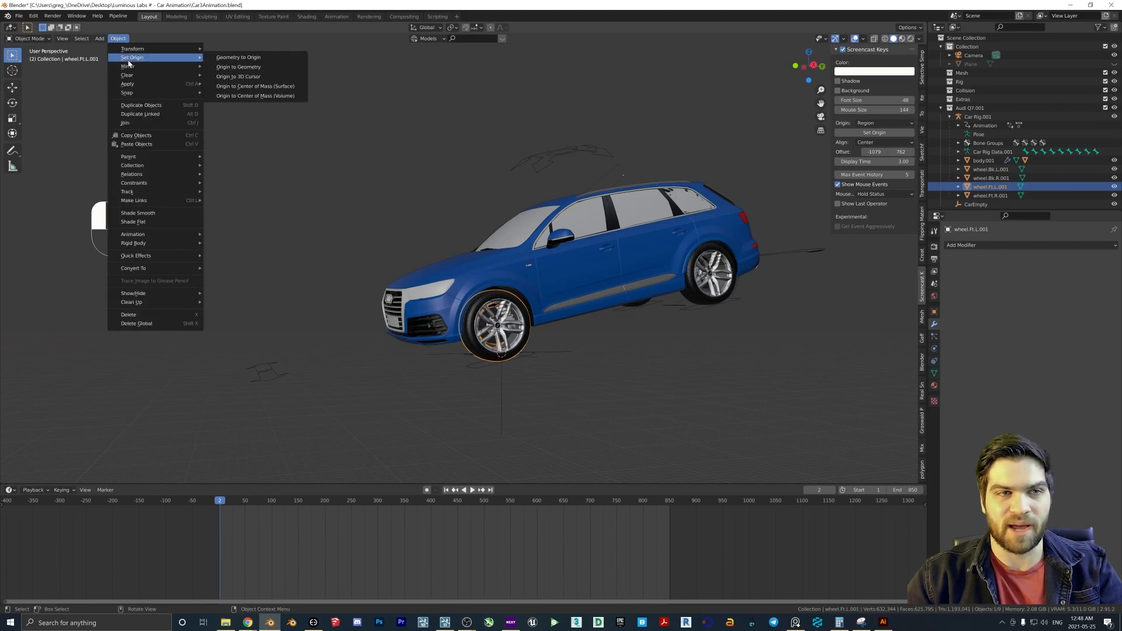
{"action": "left_click", "coordinate": [235, 69]}
{"action": "scroll", "coordinate": [501, 357], "scroll_direction": "up", "scroll_amount": 2}
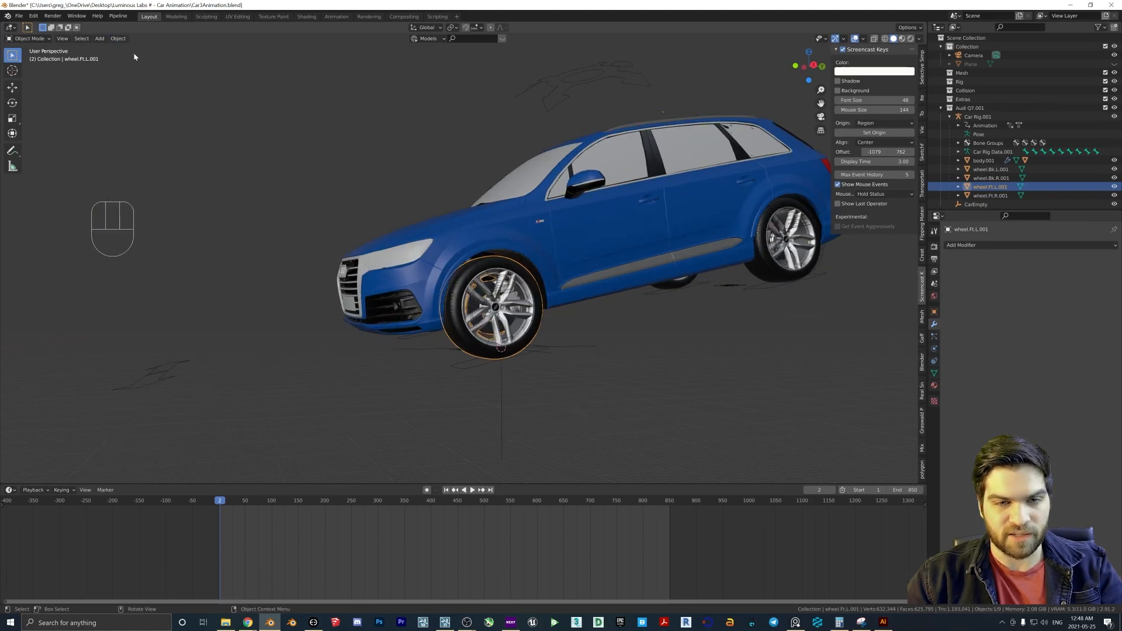
{"action": "left_click", "coordinate": [118, 39]}
{"action": "mouse_move", "coordinate": [132, 58]}
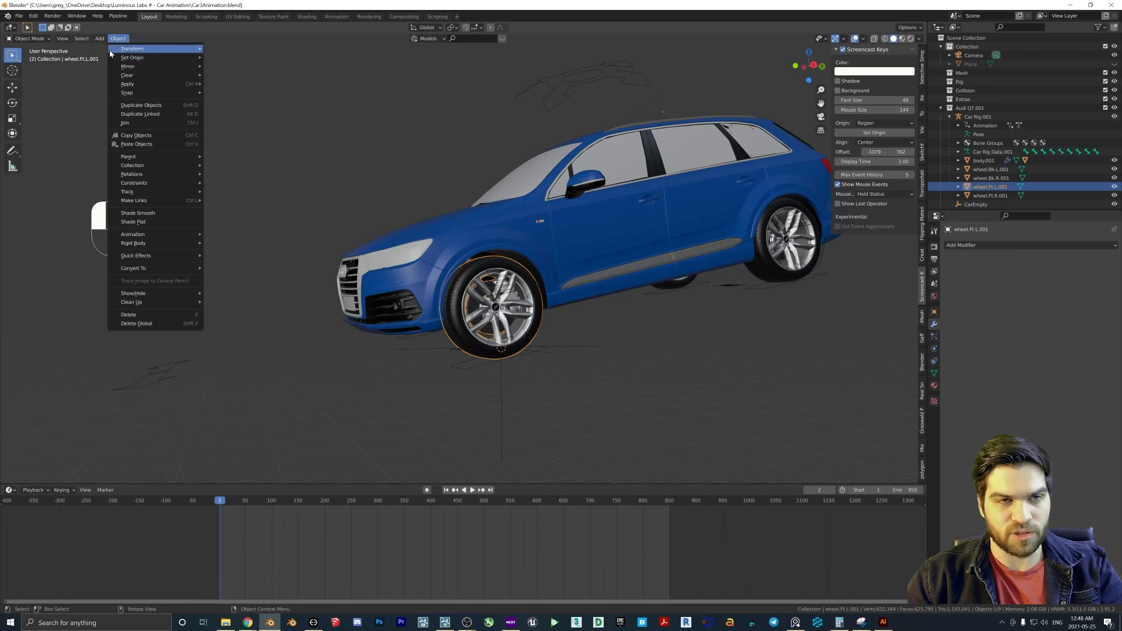
{"action": "left_click", "coordinate": [234, 66]}
- Set the origin of the back left wheel, wheel.Bk.L.001, to its geometry
{"action": "middle_click_drag", "start_coordinate": [455, 222], "coordinate": [404, 253]}
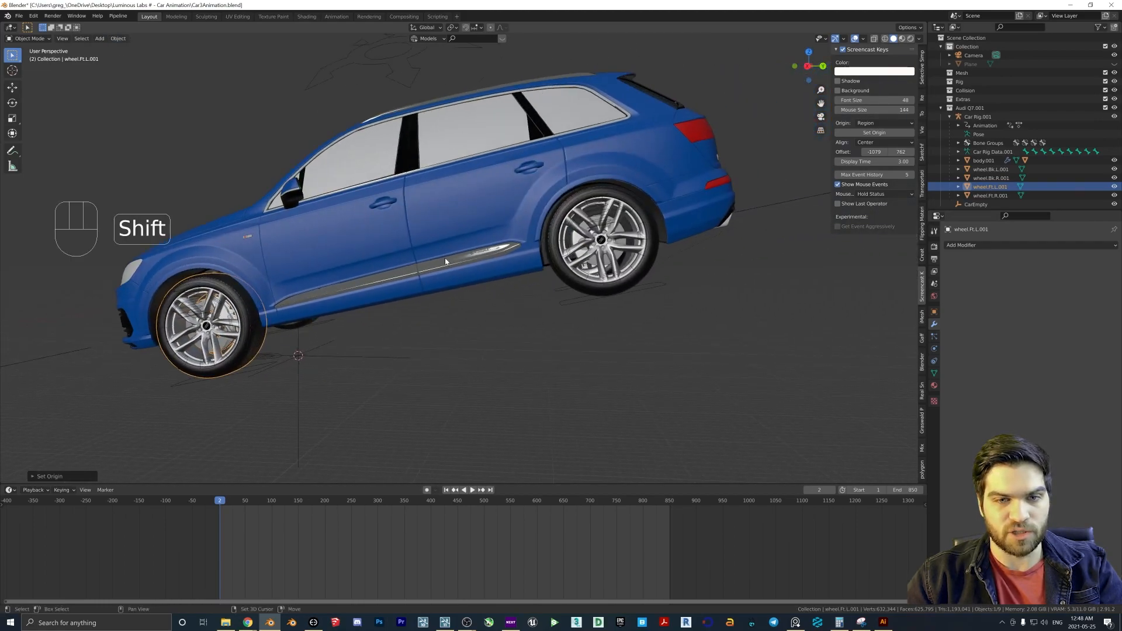
{"action": "left_click", "coordinate": [554, 253]}
{"action": "left_click", "coordinate": [551, 261]}
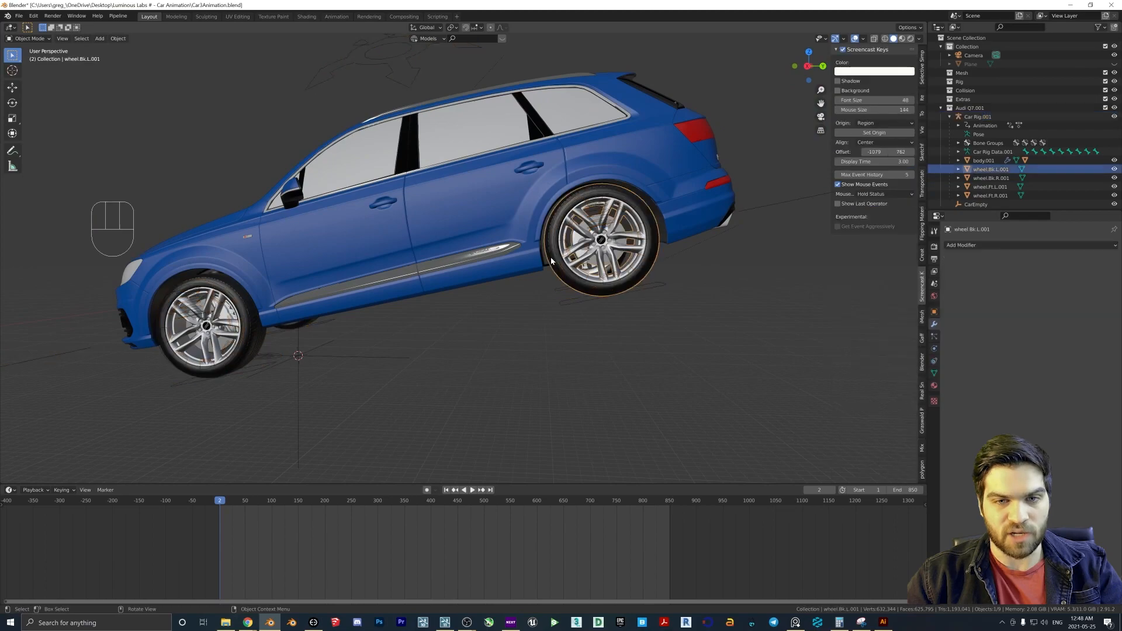
{"action": "left_click", "coordinate": [118, 38]}
{"action": "mouse_move", "coordinate": [140, 57]}
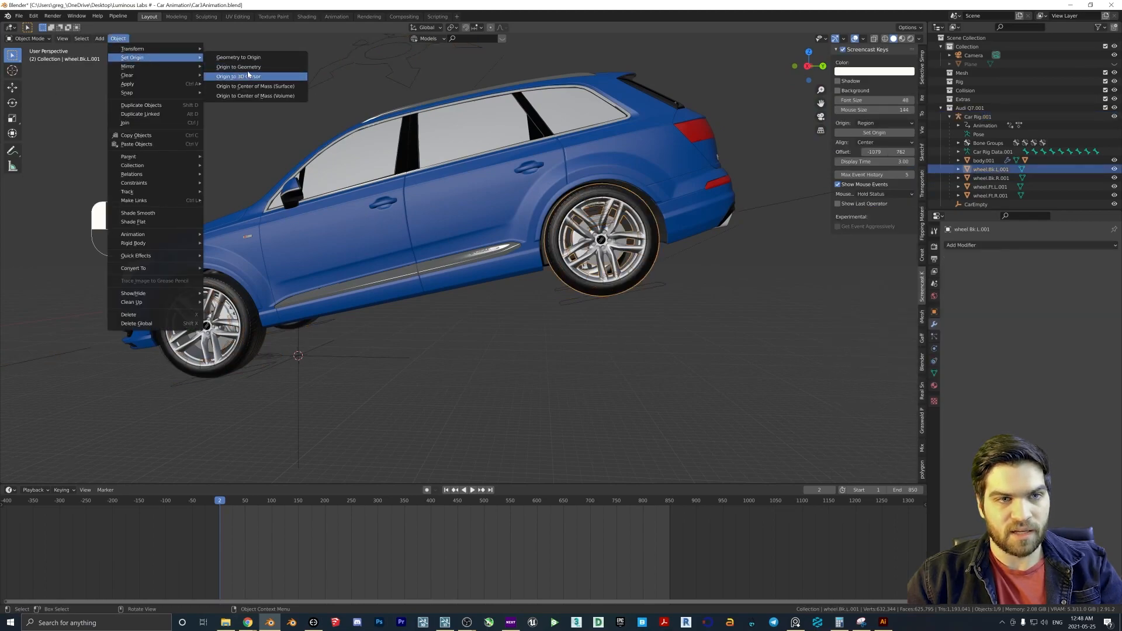
{"action": "scroll", "coordinate": [503, 187], "scroll_direction": "up", "scroll_amount": 3}
{"action": "middle_click_drag", "start_coordinate": [666, 225], "coordinate": [391, 246], "text": "shift"}
{"action": "middle_click_drag", "start_coordinate": [535, 291], "coordinate": [570, 302]}
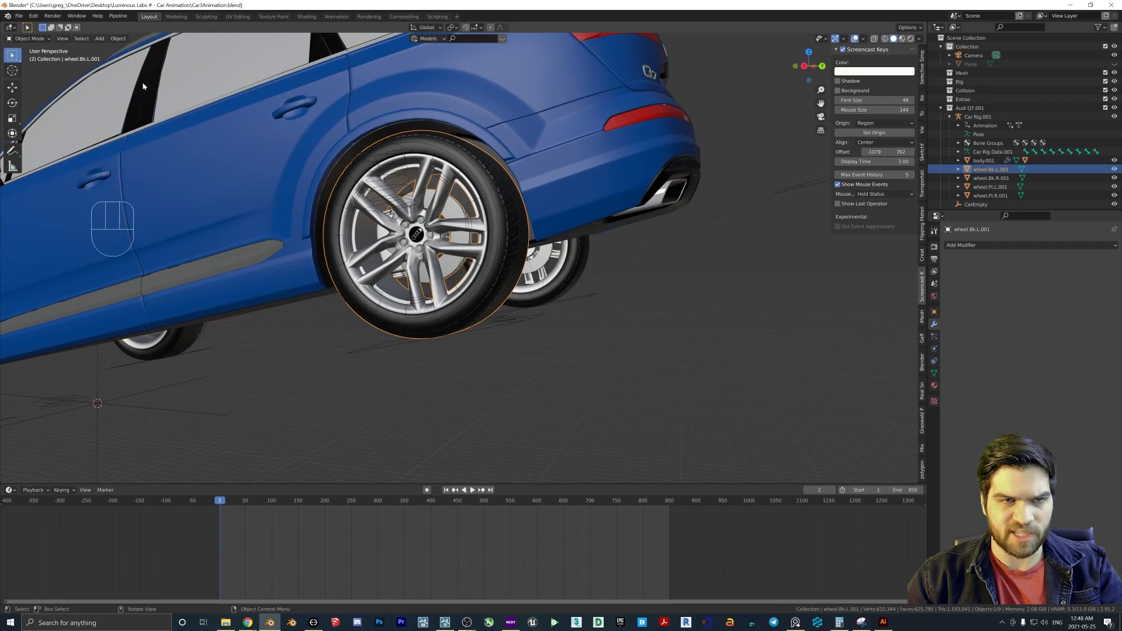
{"action": "left_click", "coordinate": [118, 38]}
{"action": "mouse_move", "coordinate": [132, 57]}
{"action": "left_click", "coordinate": [253, 70]}
- Set the origin of the back right wheel, wheel.Bk.R.001, to its geometry
{"action": "scroll", "coordinate": [432, 251], "scroll_direction": "up", "scroll_amount": 3}
{"action": "mouse_move", "coordinate": [433, 251]}
{"action": "middle_mouse_down"}
{"action": "mouse_move", "coordinate": [398, 255]}
{"action": "mouse_move", "coordinate": [446, 268]}
{"action": "middle_mouse_up"}
{"action": "scroll", "coordinate": [445, 269], "scroll_direction": "up", "scroll_amount": 1}
{"action": "scroll", "coordinate": [446, 268], "scroll_direction": "up", "scroll_amount": 1}
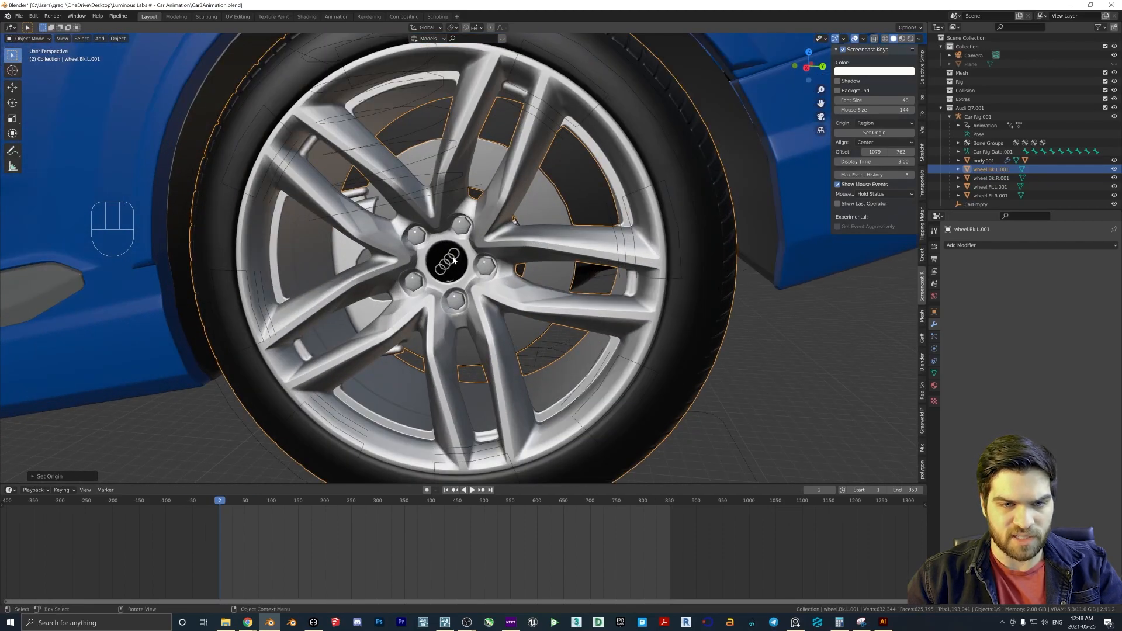
{"action": "scroll", "coordinate": [570, 302], "scroll_direction": "down", "scroll_amount": 2}
{"action": "middle_click_drag", "start_coordinate": [574, 305], "coordinate": [430, 257]}
{"action": "left_click", "coordinate": [358, 256]}
{"action": "middle_click_drag", "start_coordinate": [429, 257], "coordinate": [283, 269]}
{"action": "scroll", "coordinate": [426, 235], "scroll_direction": "up", "scroll_amount": 1}
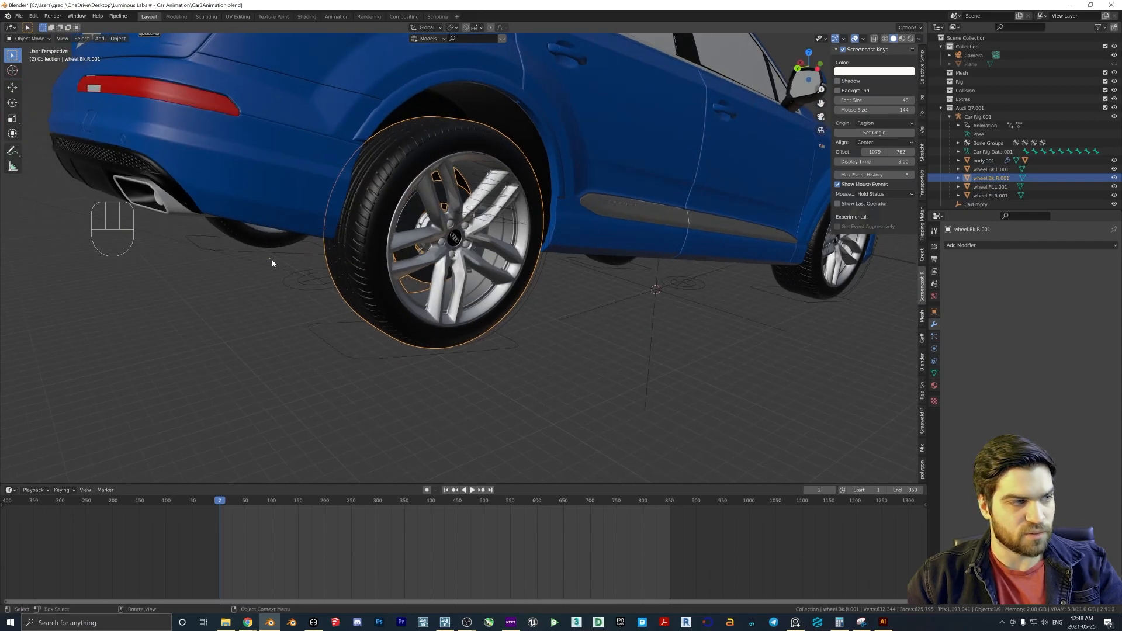
{"action": "left_click", "coordinate": [119, 39]}
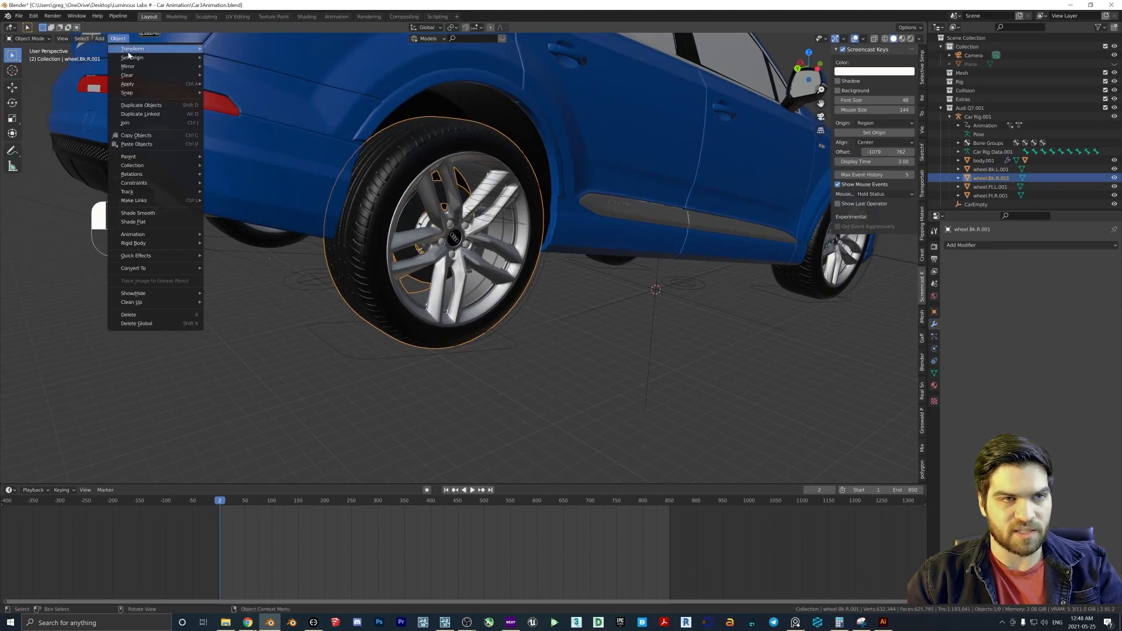
{"action": "mouse_move", "coordinate": [140, 58]}
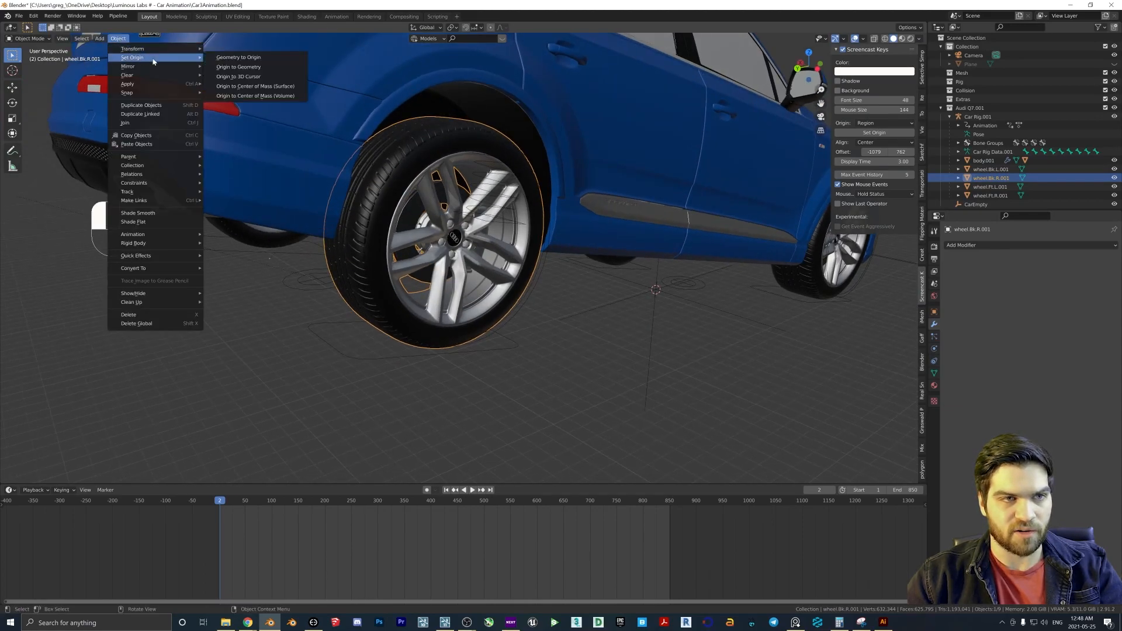
{"action": "left_click", "coordinate": [243, 68]}
- Set the origin of the front right wheel, wheel.Ft.R.001, to its geometry
{"action": "middle_click_drag", "start_coordinate": [514, 292], "coordinate": [173, 261], "text": "shift"}
{"action": "scroll", "coordinate": [398, 267], "scroll_direction": "up", "scroll_amount": 2}
{"action": "scroll", "coordinate": [399, 268], "scroll_direction": "up", "scroll_amount": 1}
{"action": "left_click", "coordinate": [344, 263]}
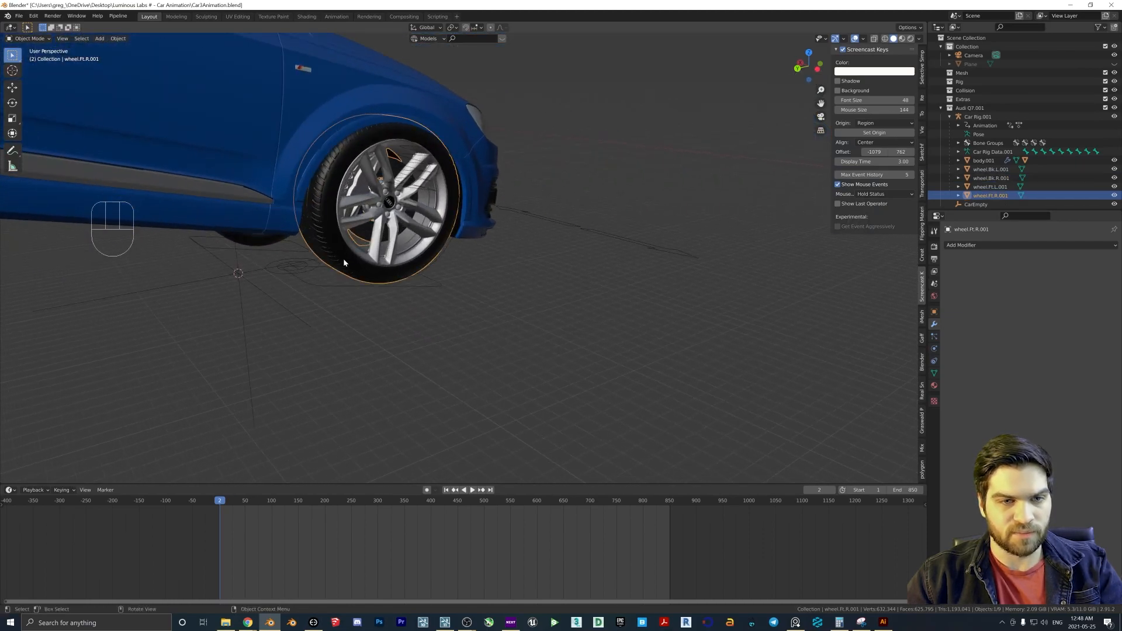
{"action": "left_click", "coordinate": [118, 39]}
{"action": "mouse_move", "coordinate": [140, 57]}
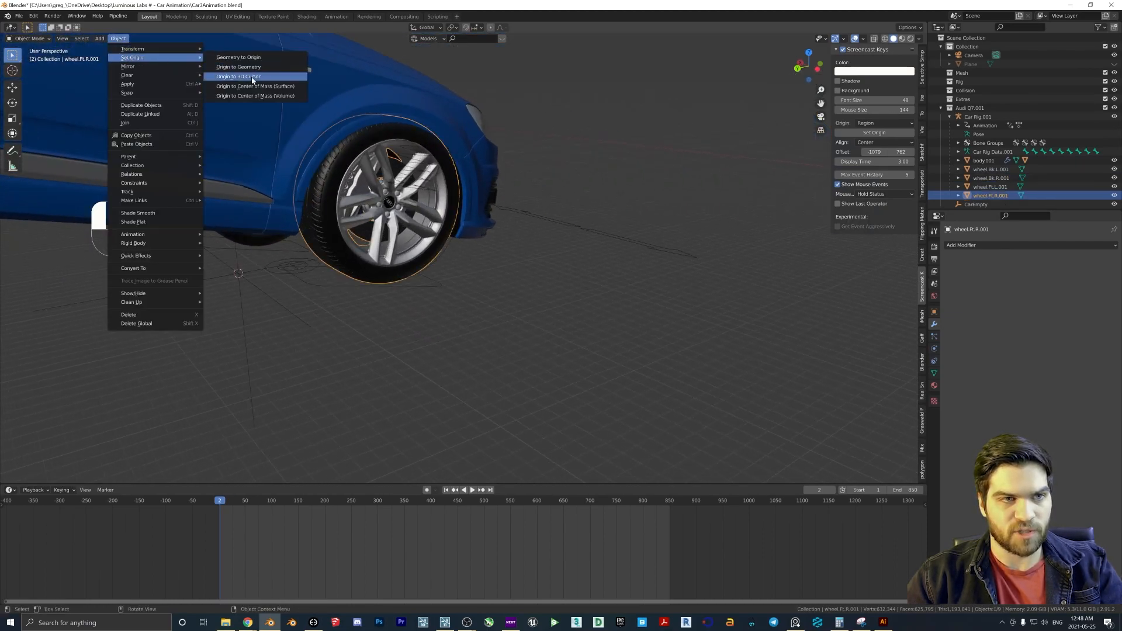
{"action": "left_click", "coordinate": [248, 70]}
{"action": "middle_click_drag", "start_coordinate": [526, 345], "coordinate": [404, 312]}
{"action": "middle_click_drag", "start_coordinate": [561, 336], "coordinate": [338, 277], "text": "shift"}
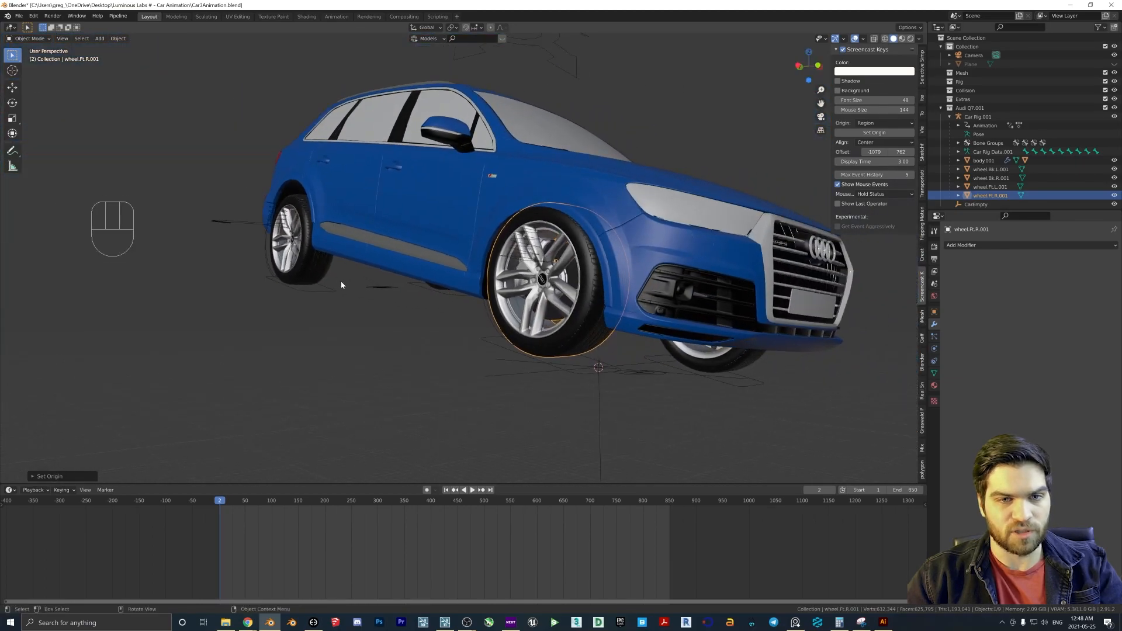
- Set the origin of the car body, body.001, to its geometry
{"action": "scroll", "coordinate": [380, 260], "scroll_direction": "down", "scroll_amount": 3}
{"action": "left_click", "coordinate": [422, 179]}
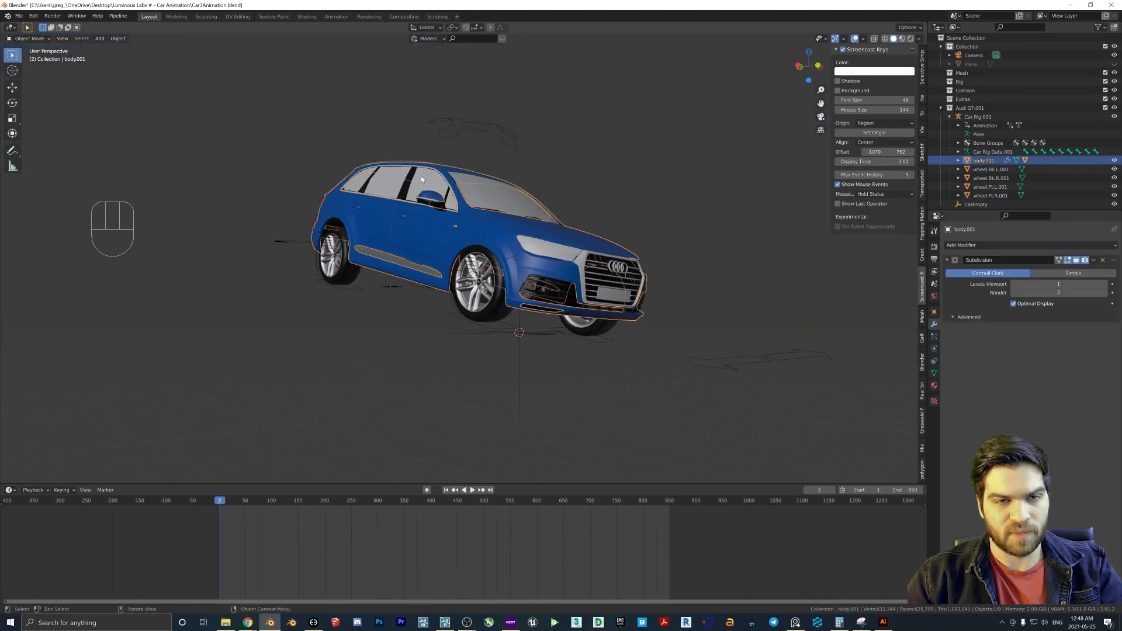
{"action": "left_click", "coordinate": [118, 38]}
{"action": "mouse_move", "coordinate": [140, 57]}
{"action": "key", "text": "Return"}
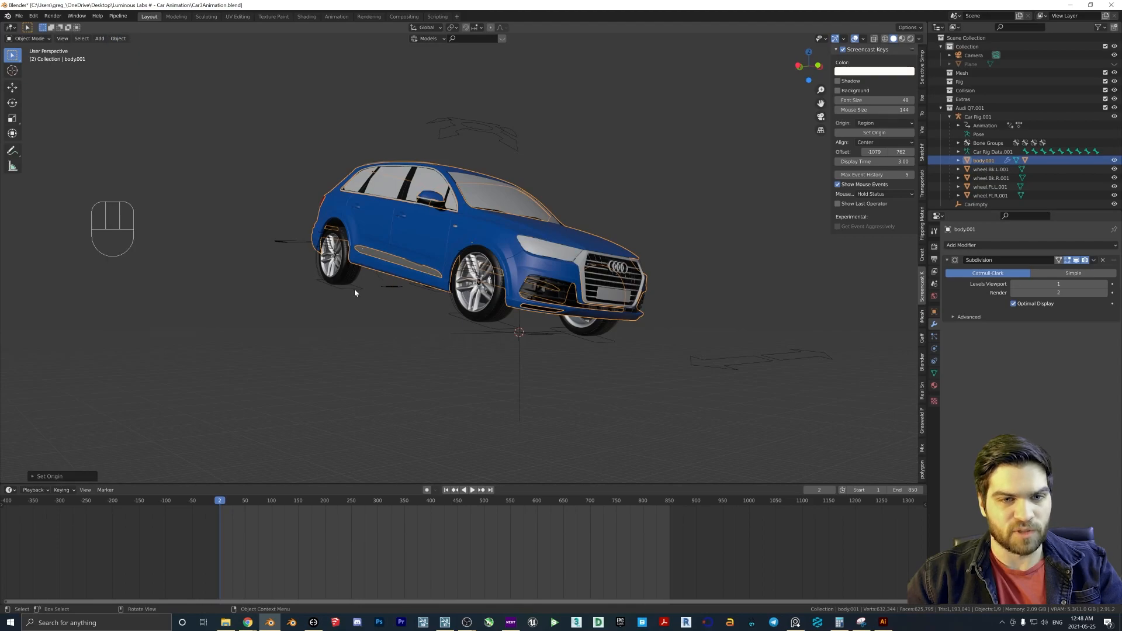
- Play the animation to check the moving car with its new origins, and return to frame 1
{"action": "key", "text": "space"}
{"action": "middle_click_drag", "start_coordinate": [429, 339], "coordinate": [484, 325]}
{"action": "scroll", "coordinate": [481, 327], "scroll_direction": "down", "scroll_amount": 3}
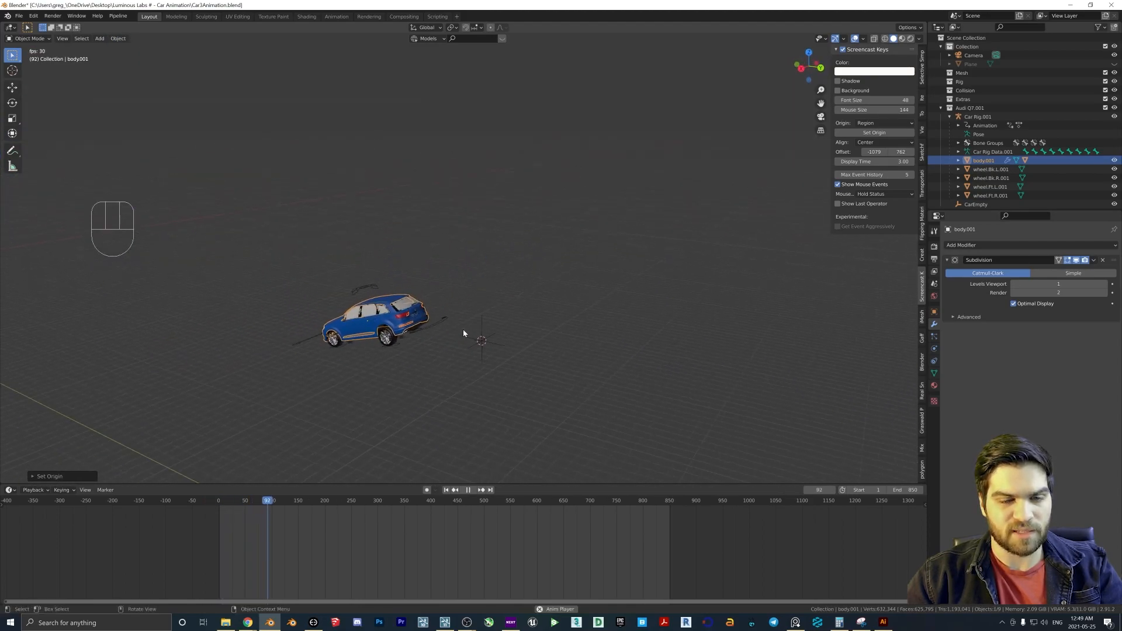
{"action": "key", "text": "space"}
{"action": "left_click_drag", "start_coordinate": [258, 507], "coordinate": [220, 508]}
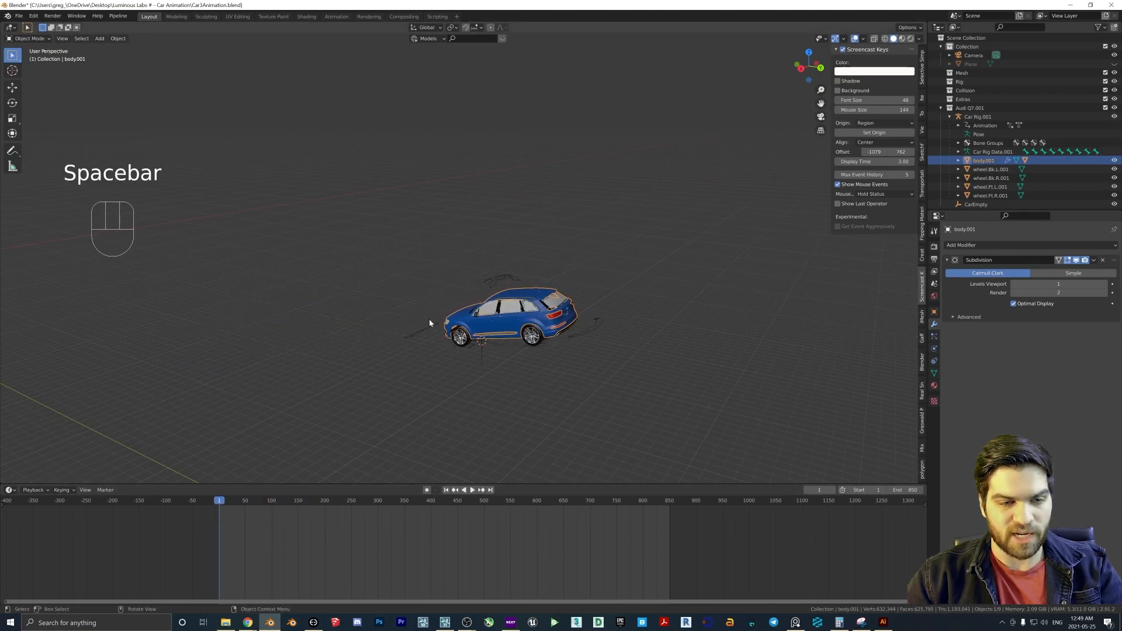
- Save the car animation file with its current name
{"action": "scroll", "coordinate": [456, 298], "scroll_direction": "up", "scroll_amount": 3}
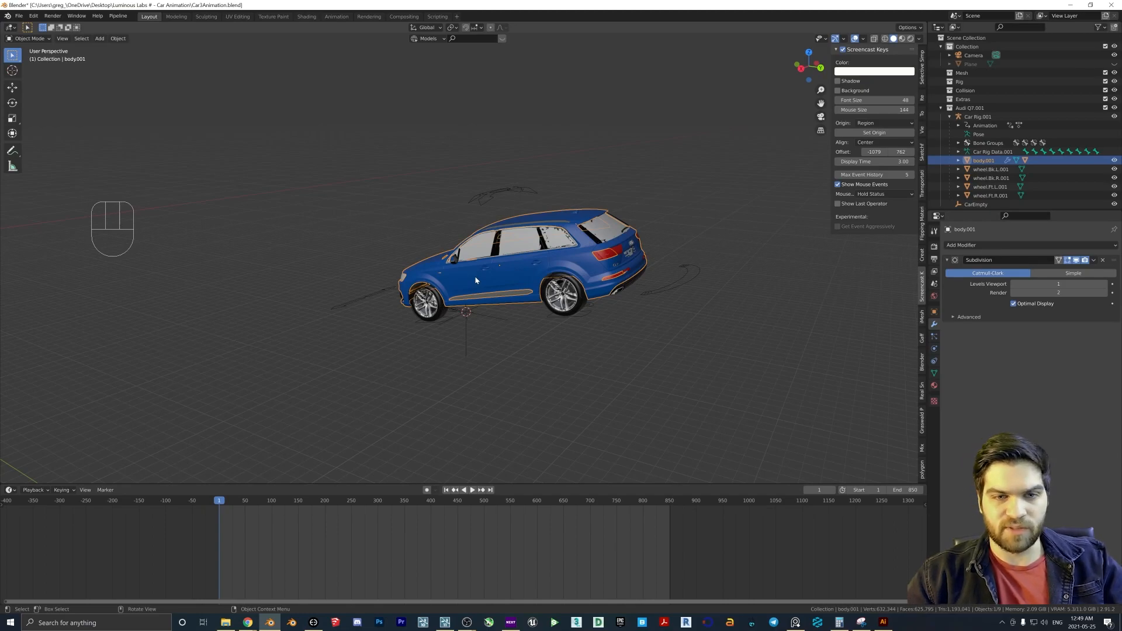
{"action": "scroll", "coordinate": [476, 280], "scroll_direction": "up", "scroll_amount": 2}
{"action": "key", "text": "ctrl+s"}
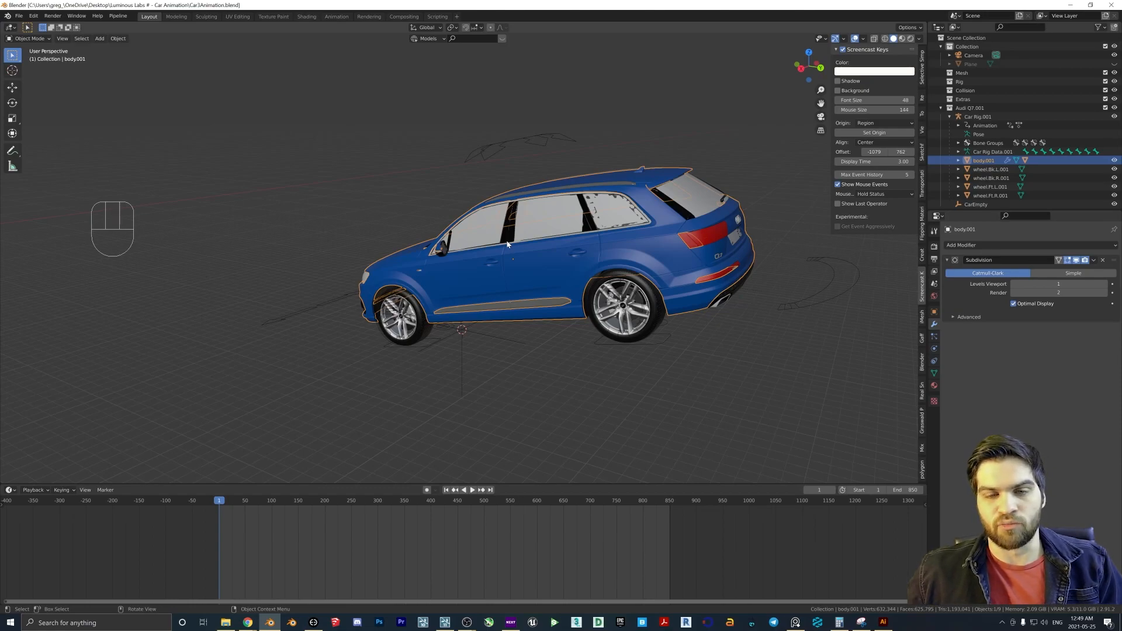
- Bake the action of the rig, all car meshes and CarEmpty over frames 1–850 with Visual Keying, Clear Constraints, Clear Parents and Object data
{"action": "scroll", "coordinate": [507, 244], "scroll_direction": "down", "scroll_amount": 3}
{"action": "middle_click_drag", "start_coordinate": [507, 244], "coordinate": [476, 295]}
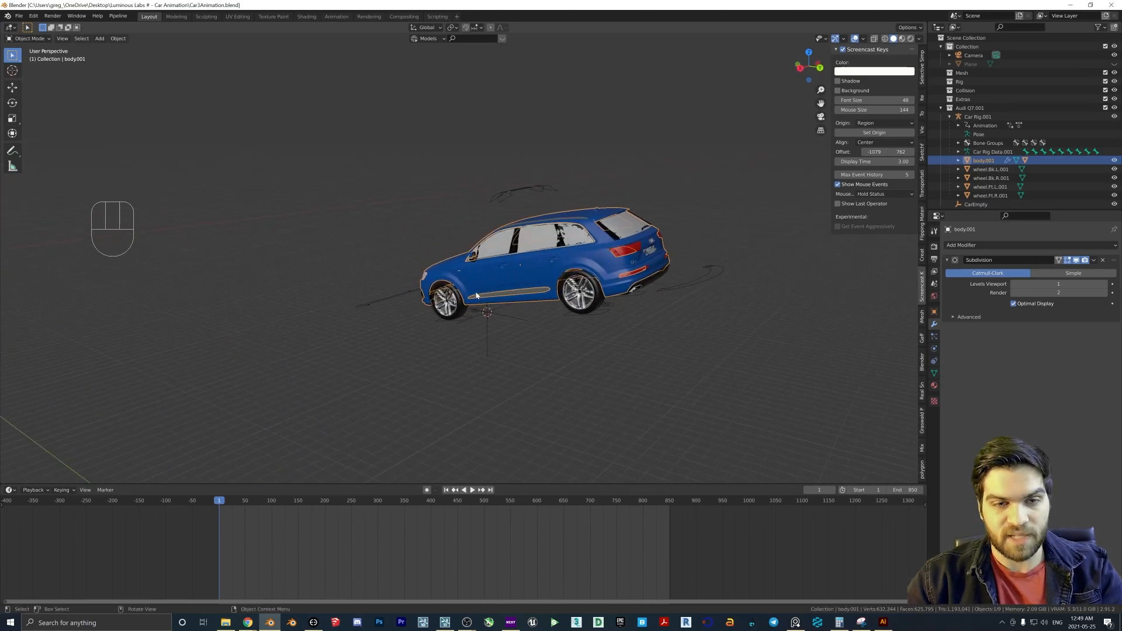
{"action": "left_click", "coordinate": [450, 322]}
{"action": "middle_click_drag", "start_coordinate": [451, 325], "coordinate": [450, 250]}
{"action": "left_click_drag", "start_coordinate": [358, 157], "coordinate": [710, 372]}
{"action": "middle_click_drag", "start_coordinate": [664, 344], "coordinate": [436, 311]}
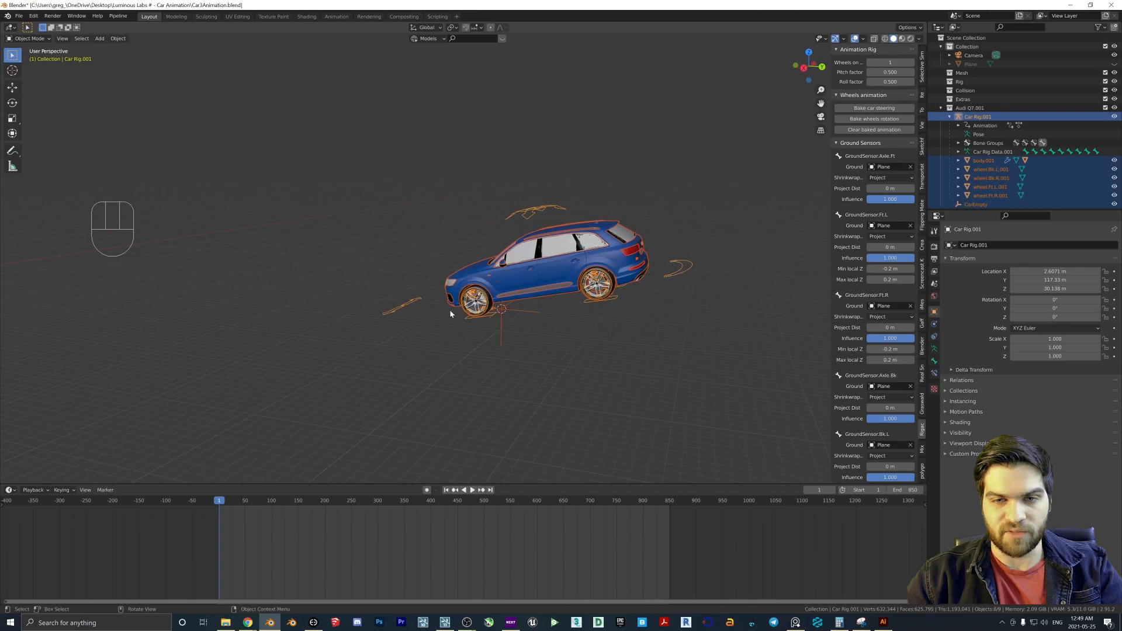
{"action": "key", "text": "F3"}
{"action": "type", "text": "bake action"}
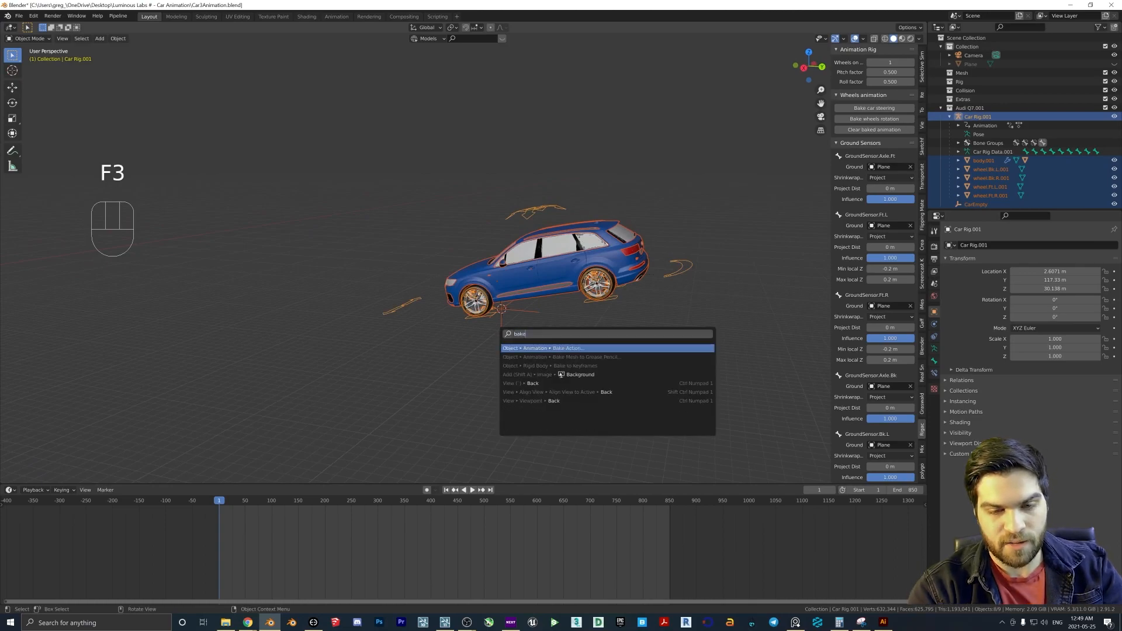
{"action": "key", "text": "Return"}
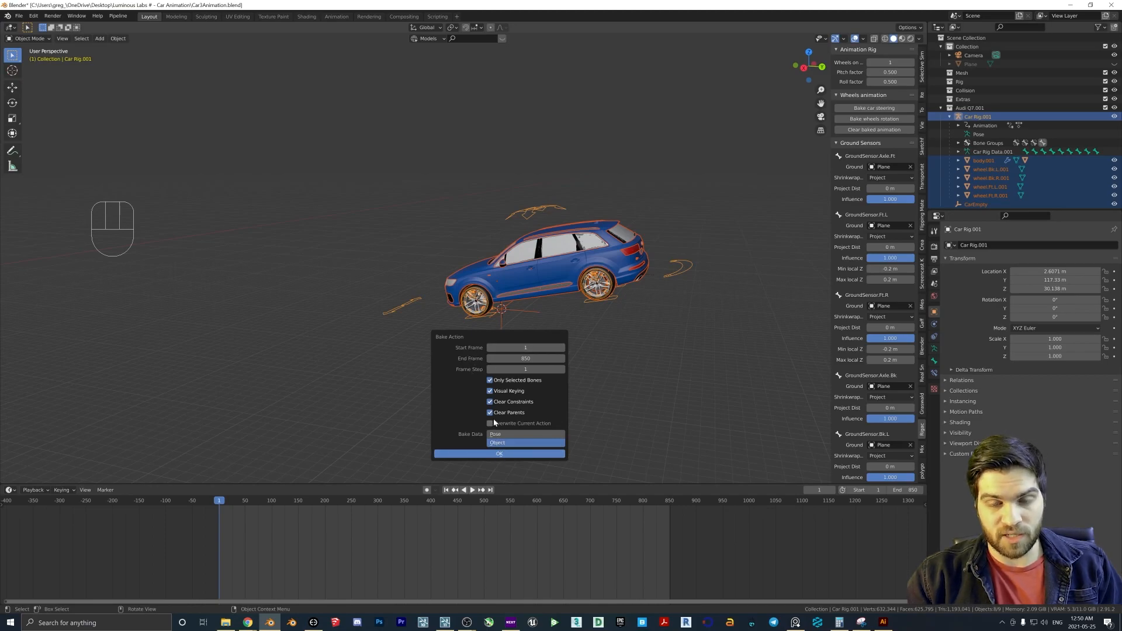
{"action": "key", "text": "Return"}
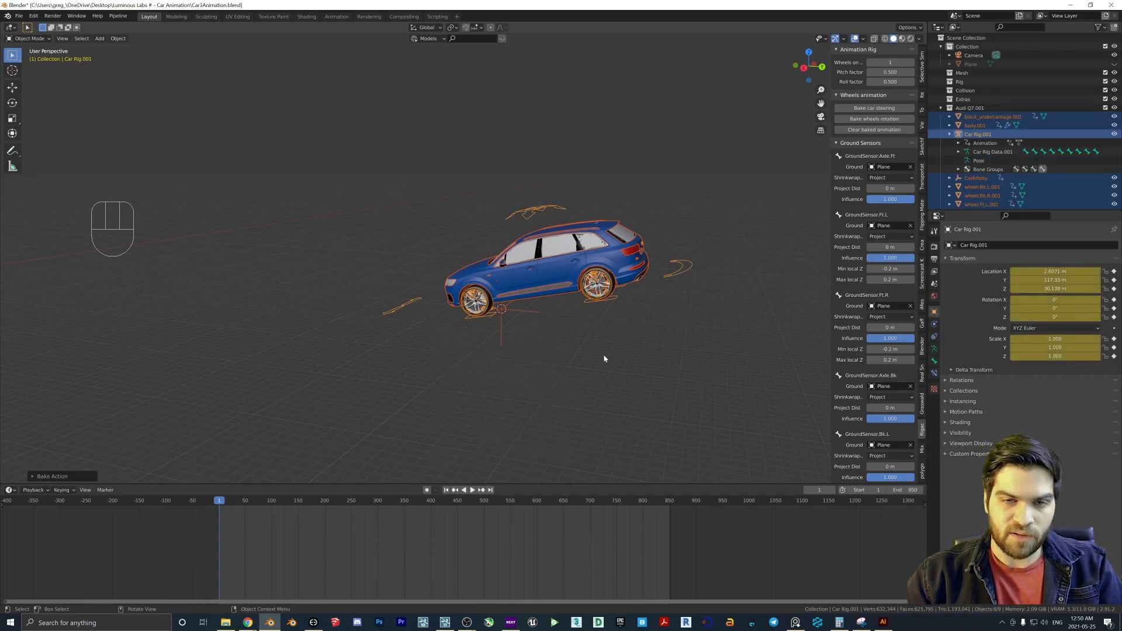
- Play back the baked animation to check how the car meshes move relative to the rig
{"action": "key", "text": "space"}
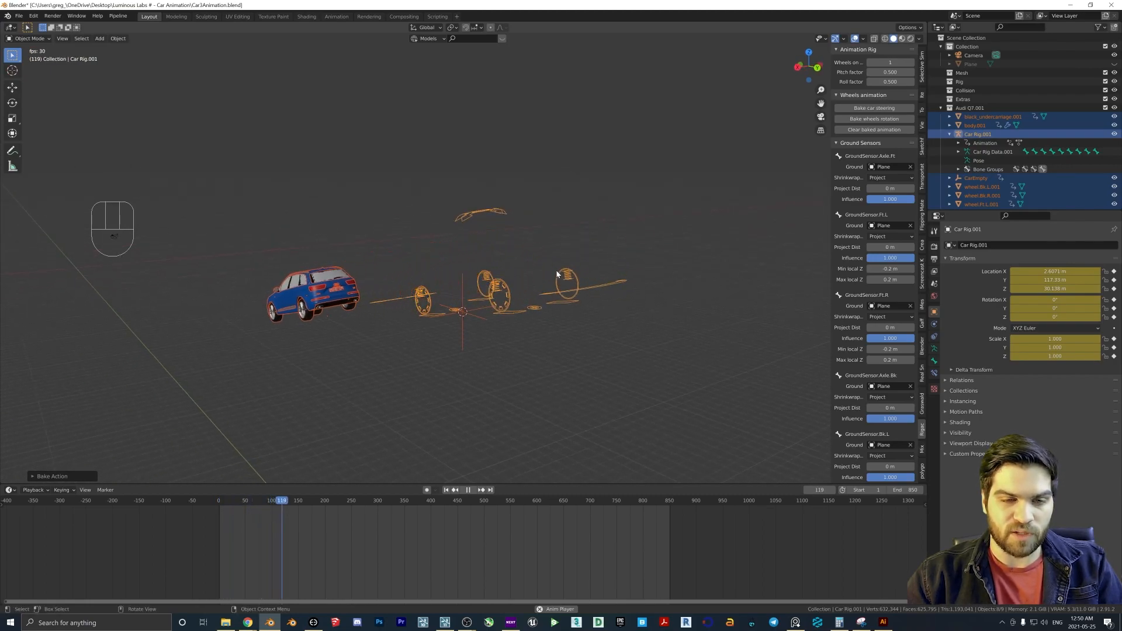
{"action": "key", "text": "space"}
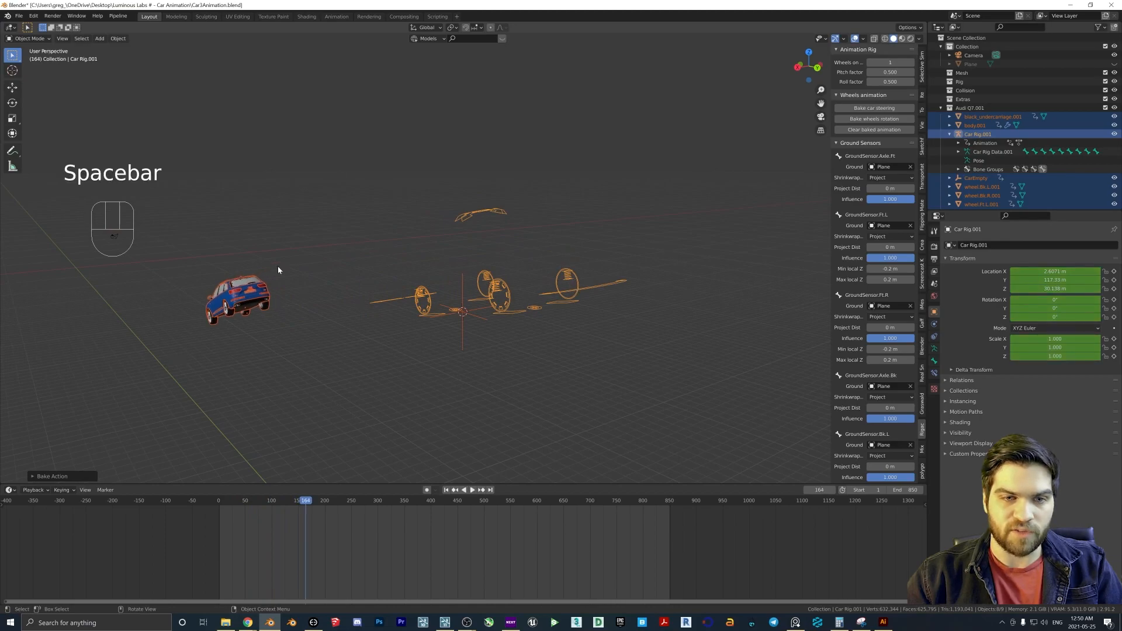
{"action": "middle_click_drag", "start_coordinate": [176, 295], "coordinate": [607, 299]}
- Return to frame 1 and delete the Car Rig.001 armature from the Audi Q7.001 collection
{"action": "left_click", "coordinate": [608, 300]}
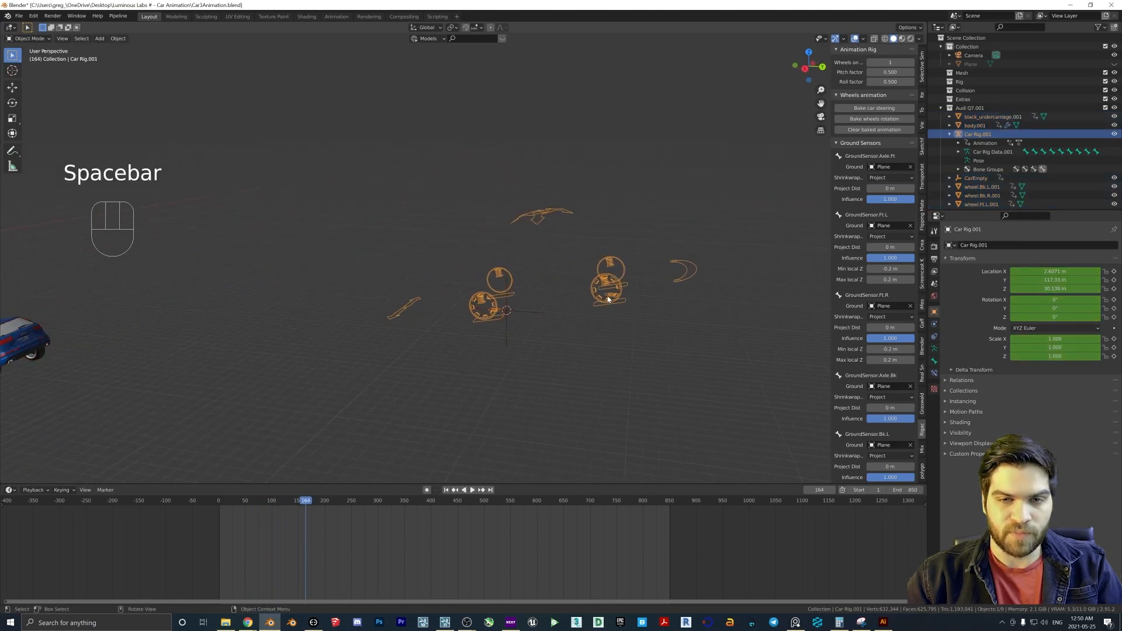
{"action": "left_click_drag", "start_coordinate": [234, 502], "coordinate": [220, 509]}
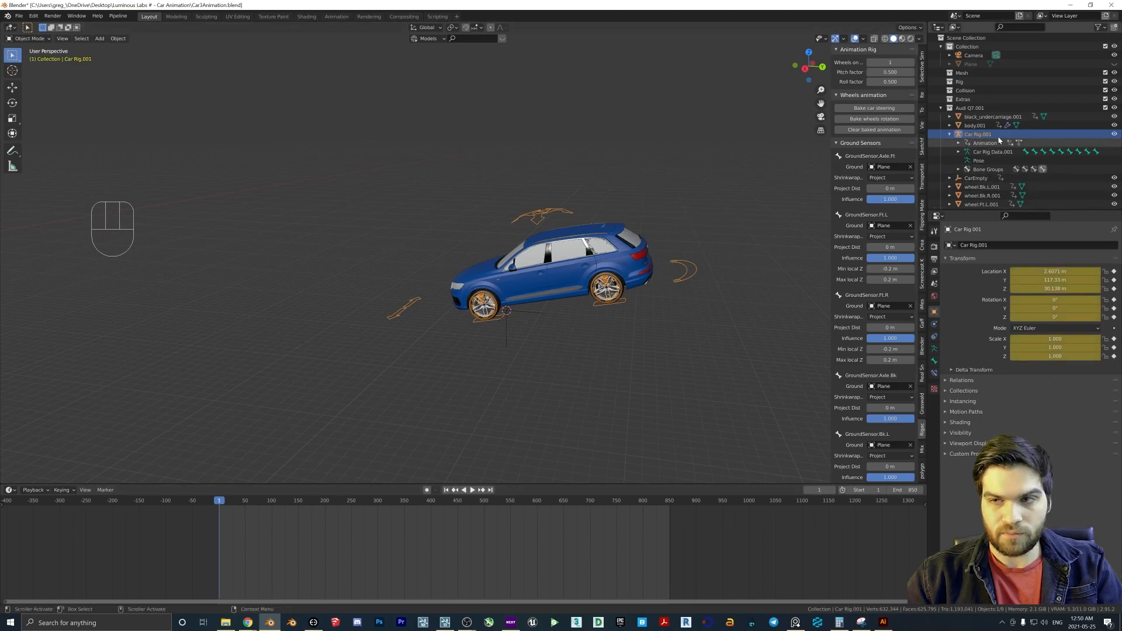
{"action": "right_click_drag", "start_coordinate": [978, 136], "coordinate": [990, 150]}
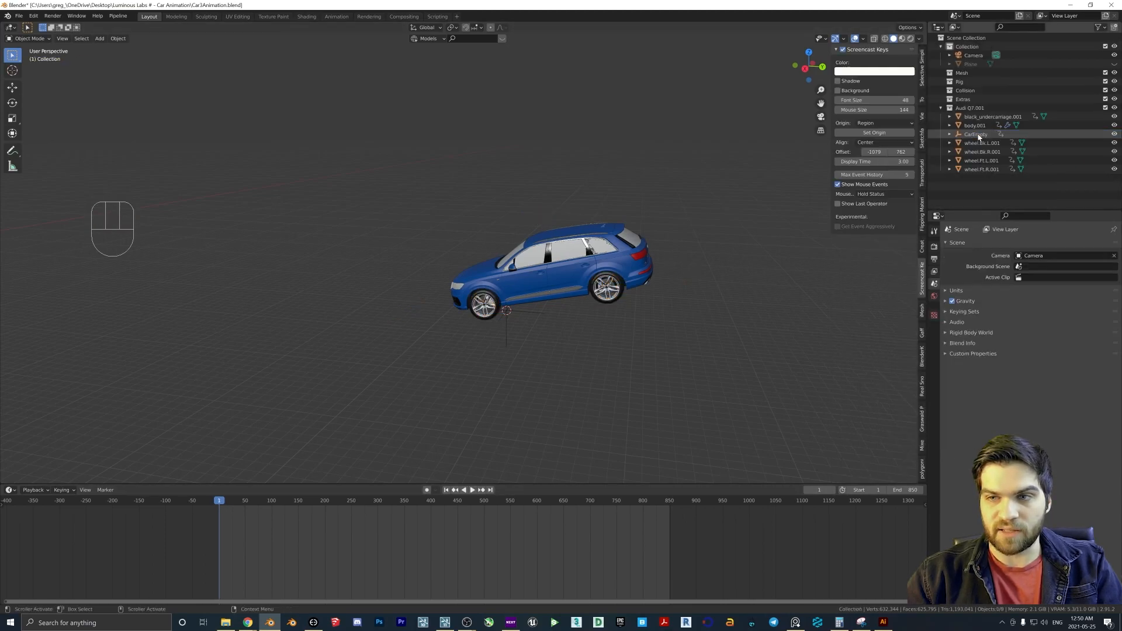
- Parent the body, undercarriage and four wheels to CarEmpty using the Object parent type
{"action": "middle_click_drag", "start_coordinate": [597, 282], "coordinate": [564, 259]}
{"action": "middle_click_drag", "start_coordinate": [564, 259], "coordinate": [504, 207]}
{"action": "left_click_drag", "start_coordinate": [464, 173], "coordinate": [717, 317]}
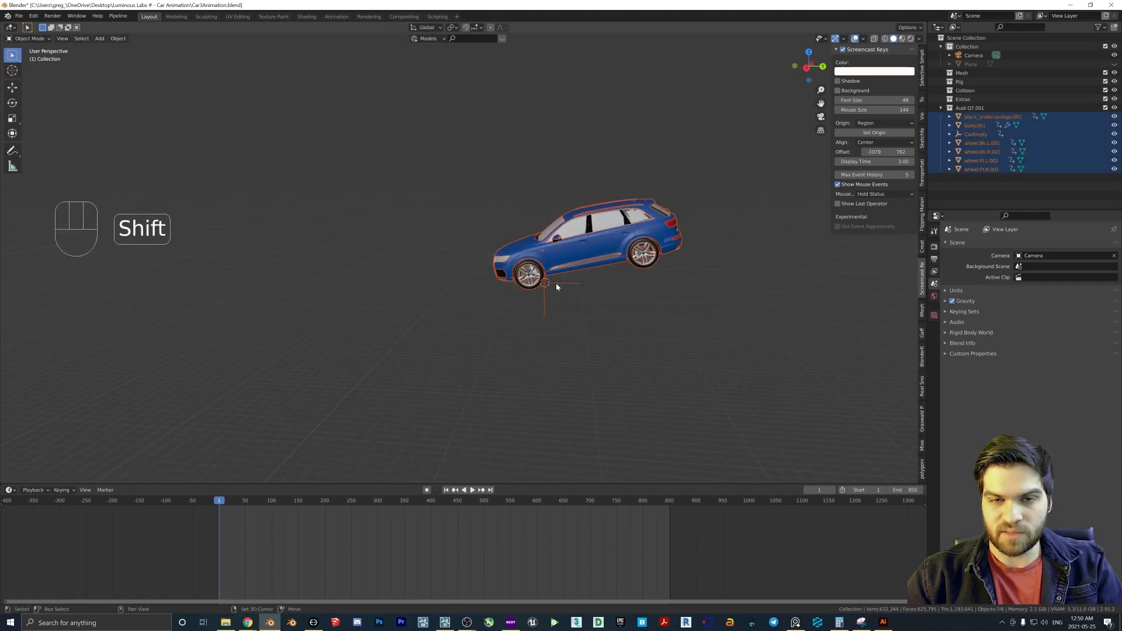
{"action": "left_click", "coordinate": [555, 286], "text": "shift"}
{"action": "scroll", "coordinate": [558, 286], "scroll_direction": "up", "scroll_amount": 2}
{"action": "middle_click_drag", "start_coordinate": [558, 286], "coordinate": [535, 307]}
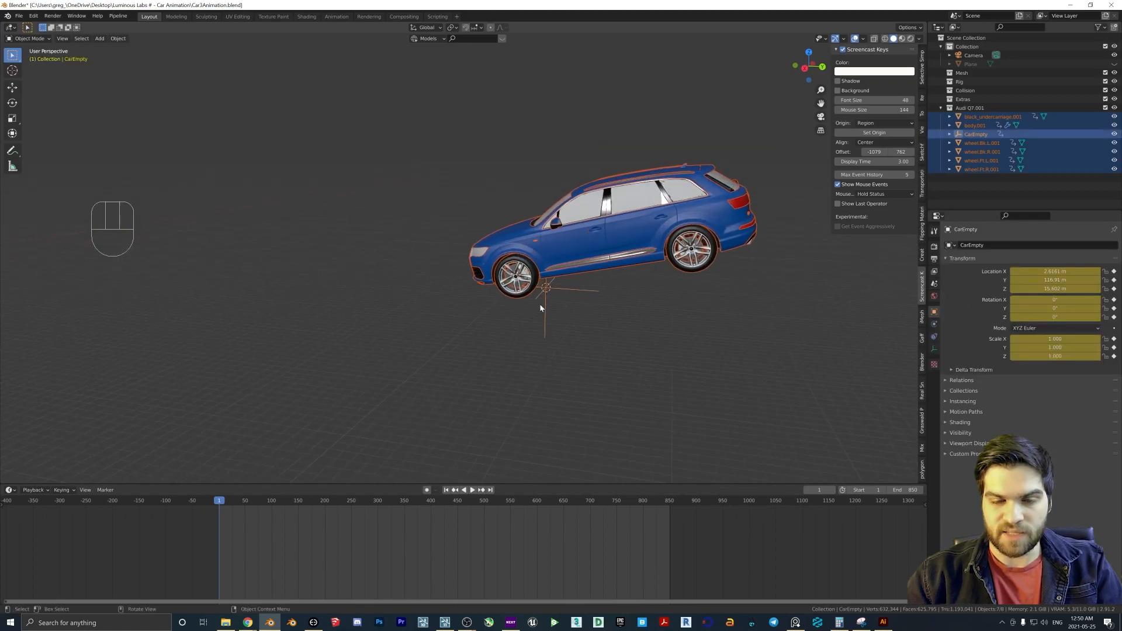
{"action": "right_click", "coordinate": [557, 291]}
{"action": "mouse_move", "coordinate": [549, 374]}
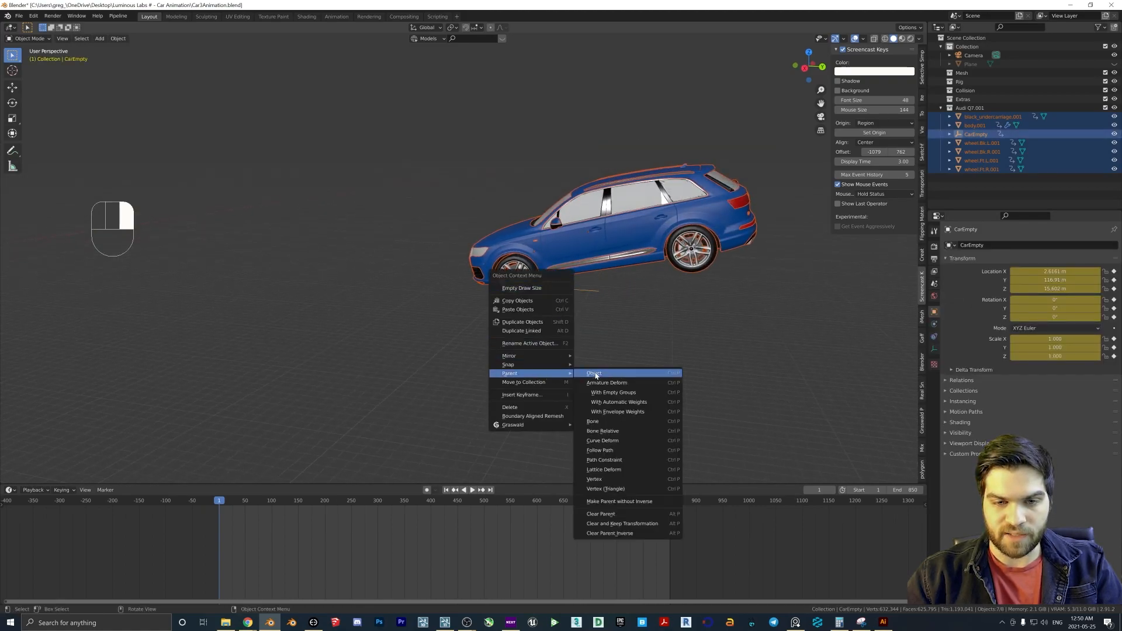
- Play the parented car's animation, check it through the scene camera, and return to frame 1
{"action": "scroll", "coordinate": [618, 319], "scroll_direction": "down", "scroll_amount": 3}
{"action": "middle_click_drag", "start_coordinate": [608, 321], "coordinate": [546, 339]}
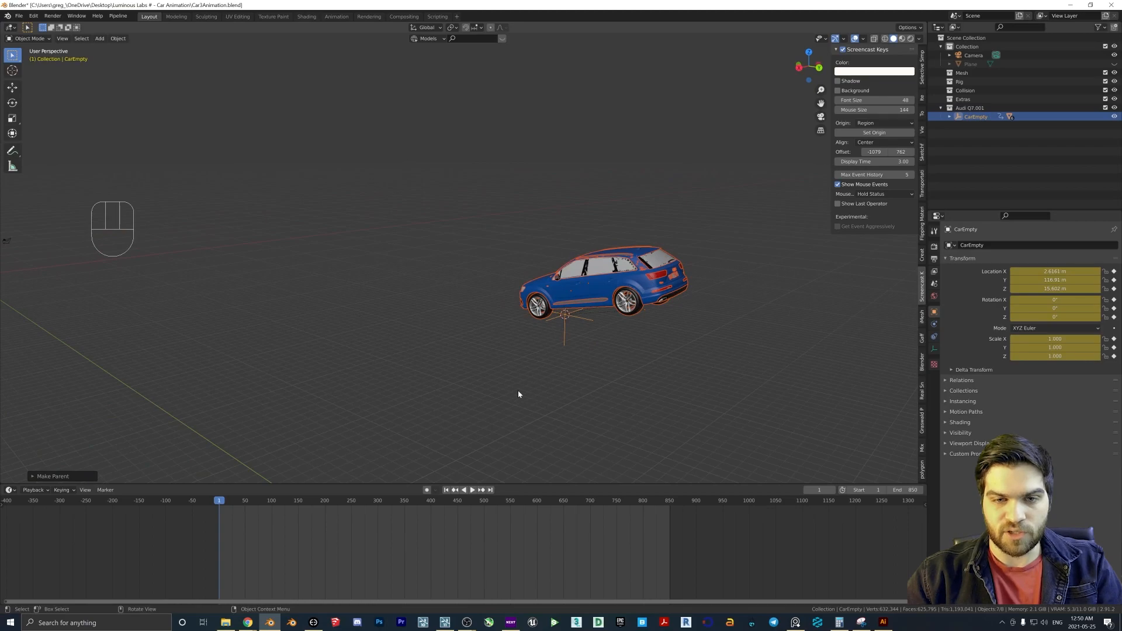
{"action": "key", "text": "space"}
{"action": "middle_click_drag", "start_coordinate": [578, 396], "coordinate": [544, 394]}
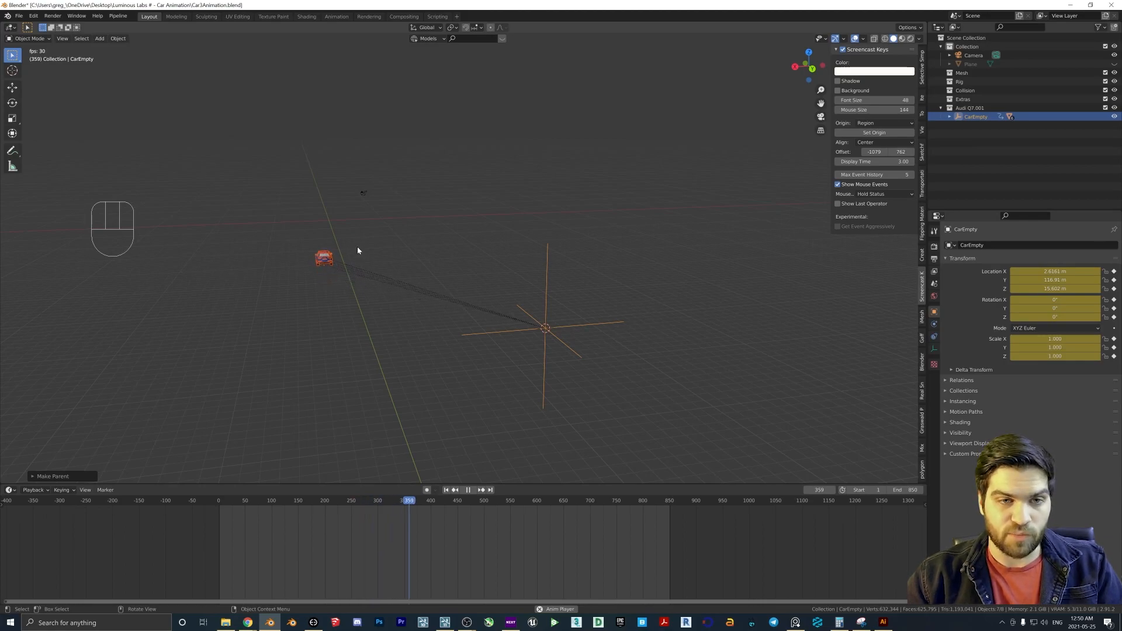
{"action": "key", "text": "KP_0"}
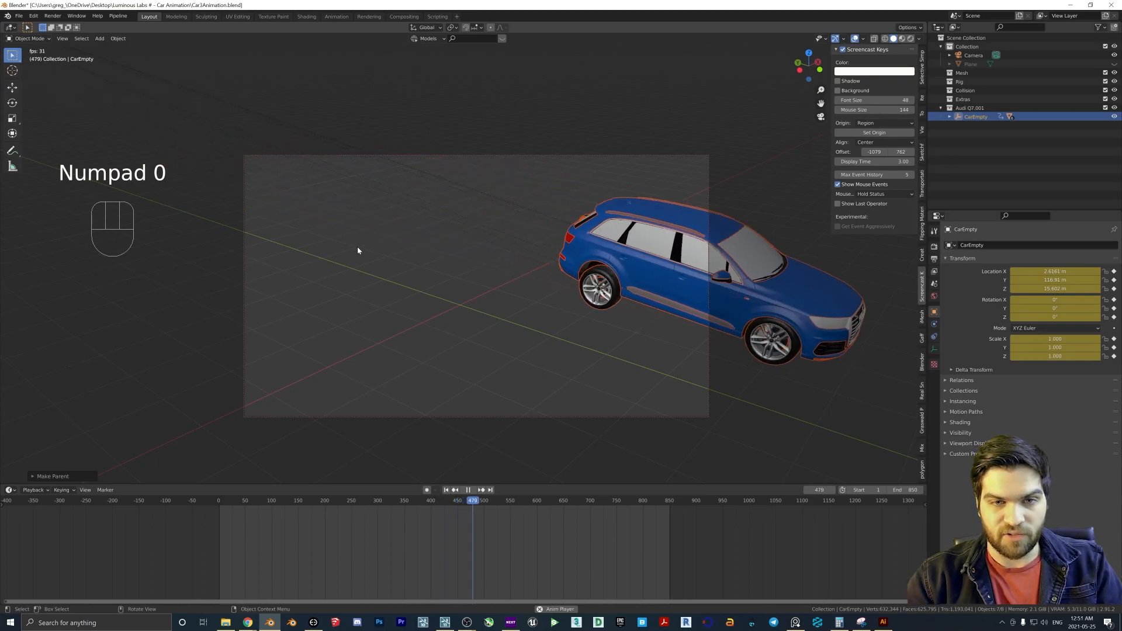
{"action": "key", "text": "KP_0"}
{"action": "middle_click_drag", "start_coordinate": [555, 346], "coordinate": [543, 316], "text": "shift"}
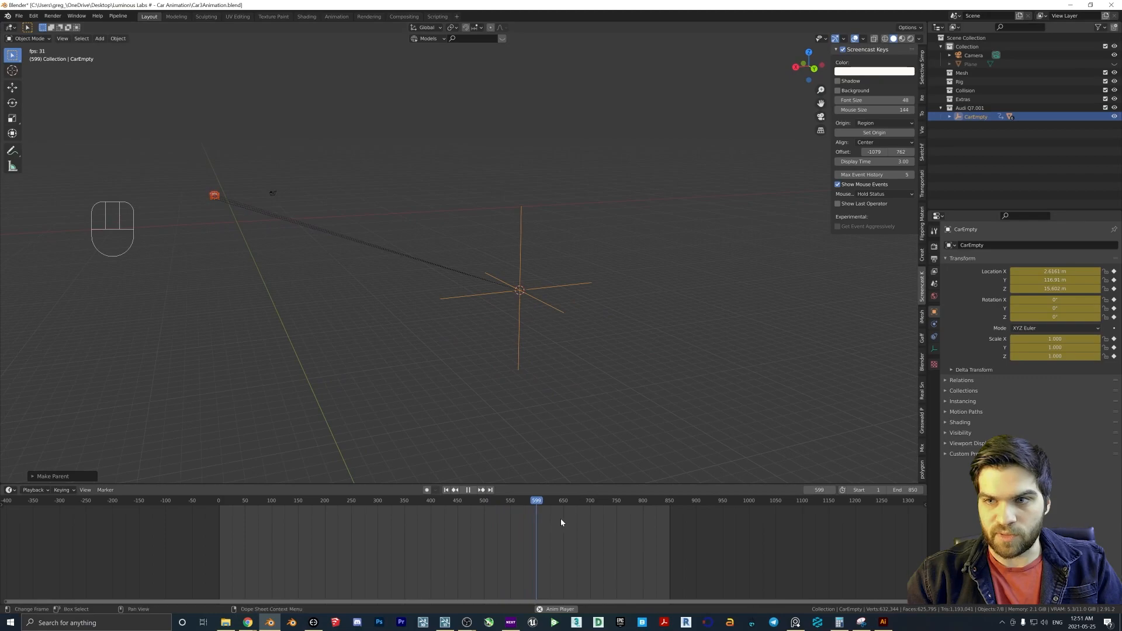
{"action": "left_click", "coordinate": [530, 502]}
{"action": "left_click_drag", "start_coordinate": [531, 503], "coordinate": [219, 505]}
{"action": "left_click", "coordinate": [467, 492]}
- Turn on the Face Orientation overlay in the viewport to check the car's normals
{"action": "middle_click_drag", "start_coordinate": [445, 350], "coordinate": [488, 347]}
{"action": "middle_click_drag", "start_coordinate": [514, 331], "coordinate": [605, 173], "text": "shift"}
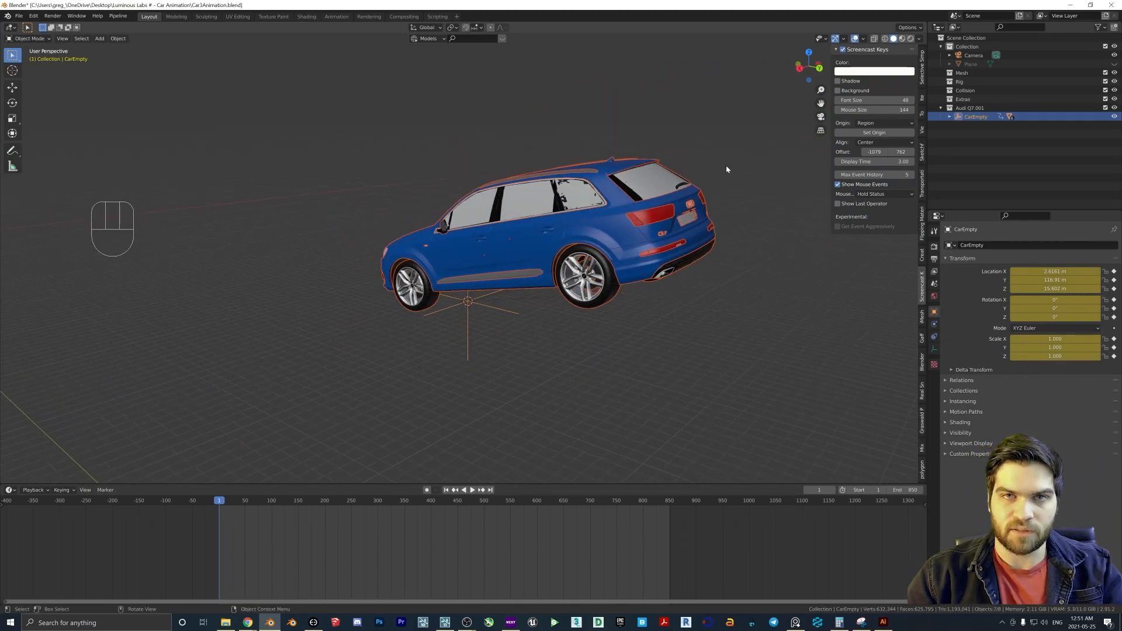
{"action": "left_click", "coordinate": [863, 39]}
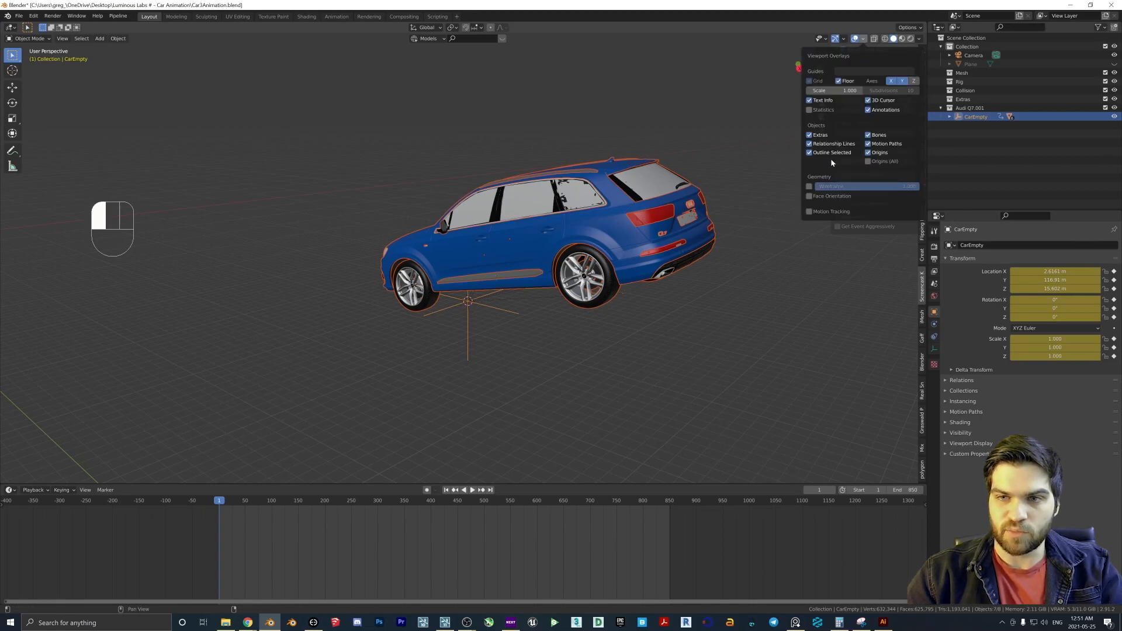
{"action": "left_click", "coordinate": [810, 196]}
- Flip all normals of the back right wheel, wheel.Bk.R.001
{"action": "middle_click_drag", "start_coordinate": [749, 228], "coordinate": [447, 238]}
{"action": "scroll", "coordinate": [595, 237], "scroll_direction": "up", "scroll_amount": 4}
{"action": "middle_click_drag", "start_coordinate": [345, 243], "coordinate": [395, 250], "text": "shift"}
{"action": "middle_click_drag", "start_coordinate": [394, 249], "coordinate": [370, 250]}
{"action": "middle_click_drag", "start_coordinate": [286, 221], "coordinate": [387, 236], "text": "shift"}
{"action": "left_click", "coordinate": [386, 256]}
{"action": "key", "text": "Tab"}
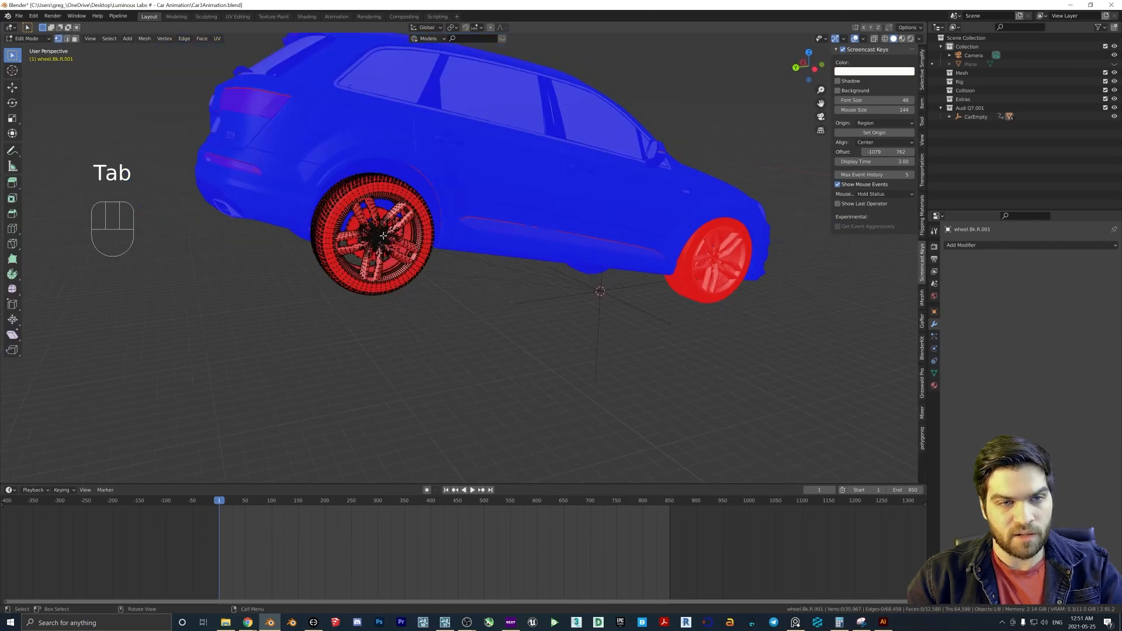
{"action": "key", "text": "Tab"}
{"action": "key", "text": "Tab"}
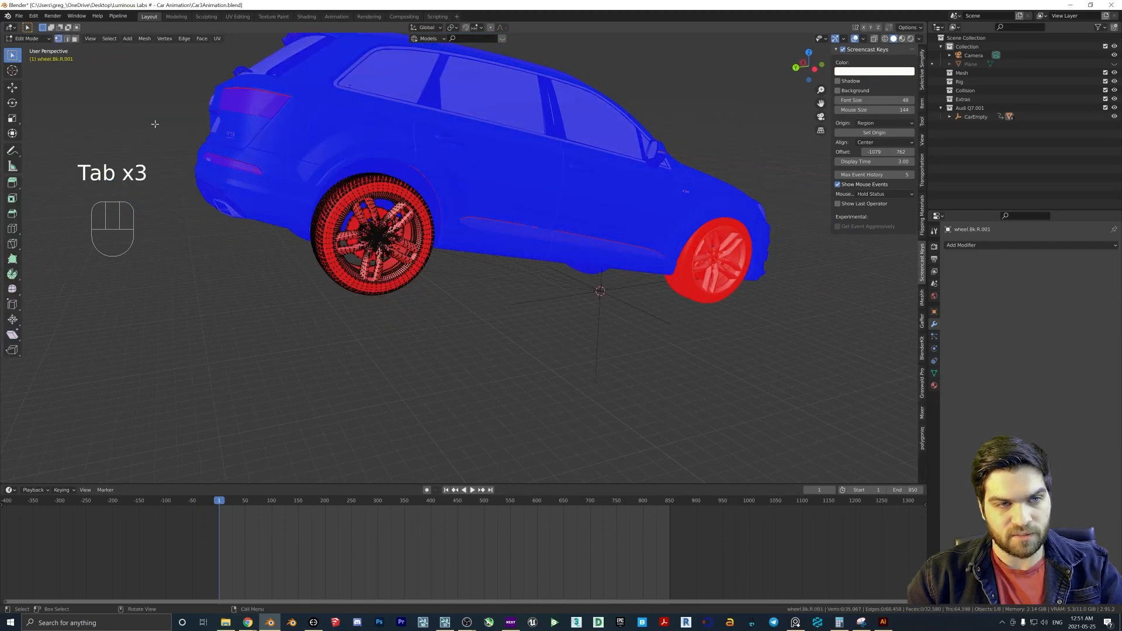
{"action": "key", "text": "a"}
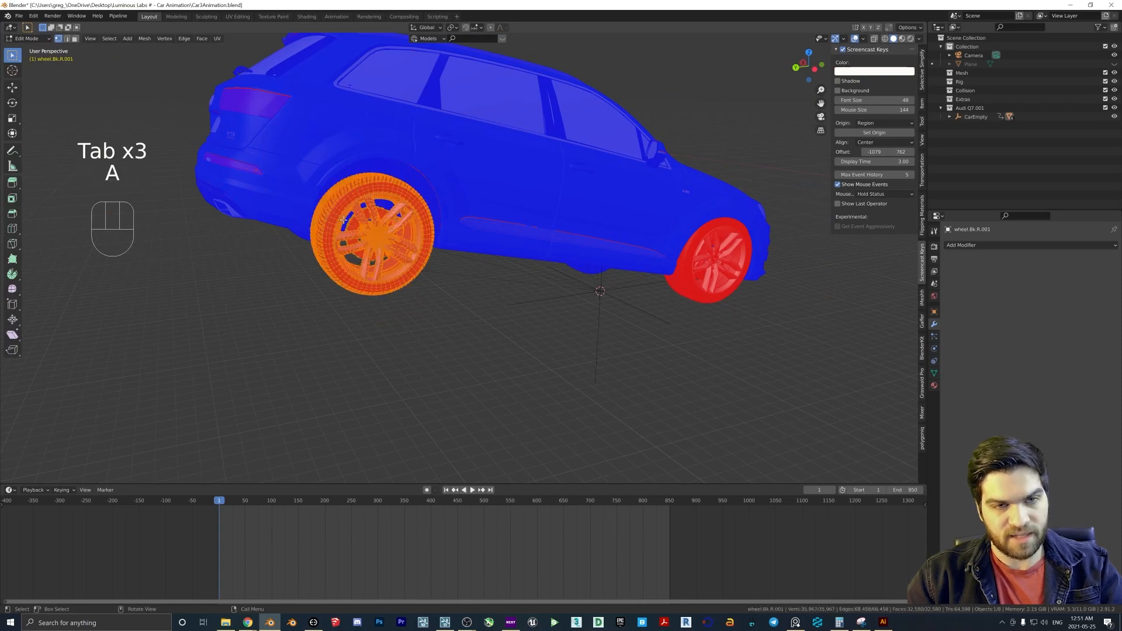
{"action": "key", "text": "alt+n"}
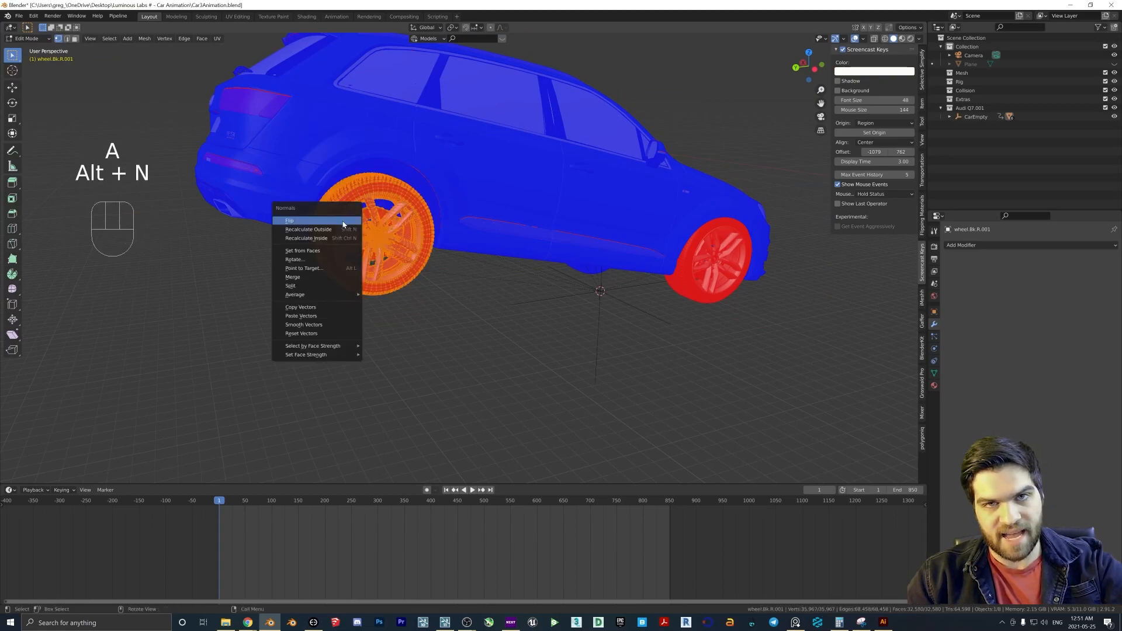
{"action": "left_click", "coordinate": [342, 225]}
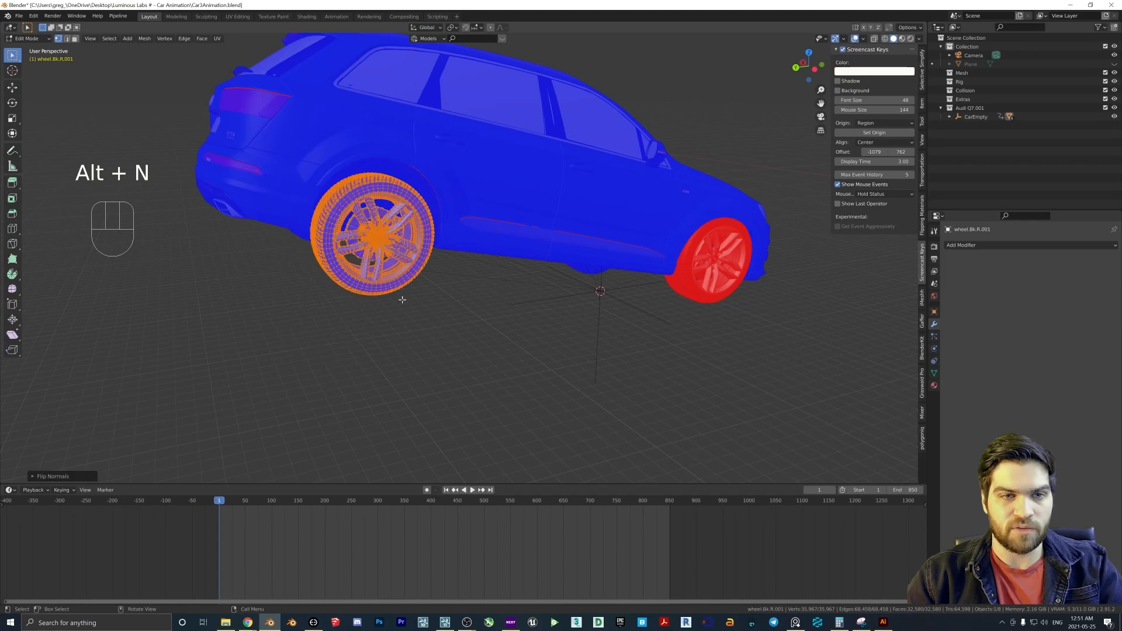
{"action": "key", "text": "Tab"}
- Flip all normals of the front right wheel, wheel.Ft.R.001
{"action": "middle_click_drag", "start_coordinate": [396, 275], "coordinate": [371, 225]}
{"action": "left_click", "coordinate": [582, 243]}
{"action": "middle_click_drag", "start_coordinate": [579, 243], "coordinate": [501, 248]}
{"action": "key", "text": "Tab"}
{"action": "key", "text": "a"}
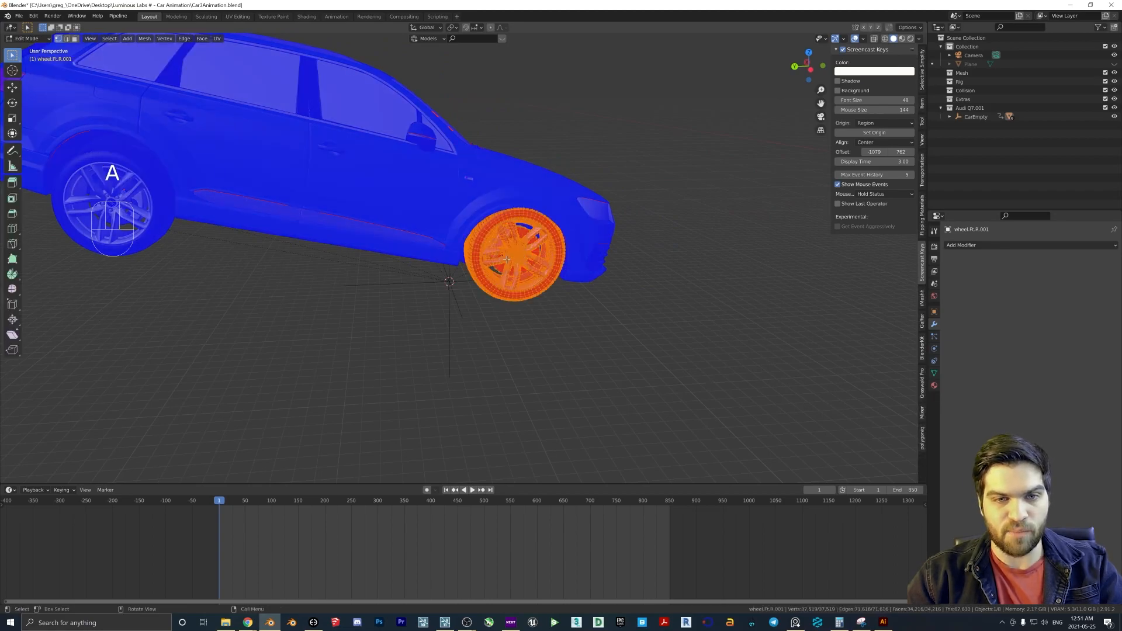
{"action": "key", "text": "alt+n"}
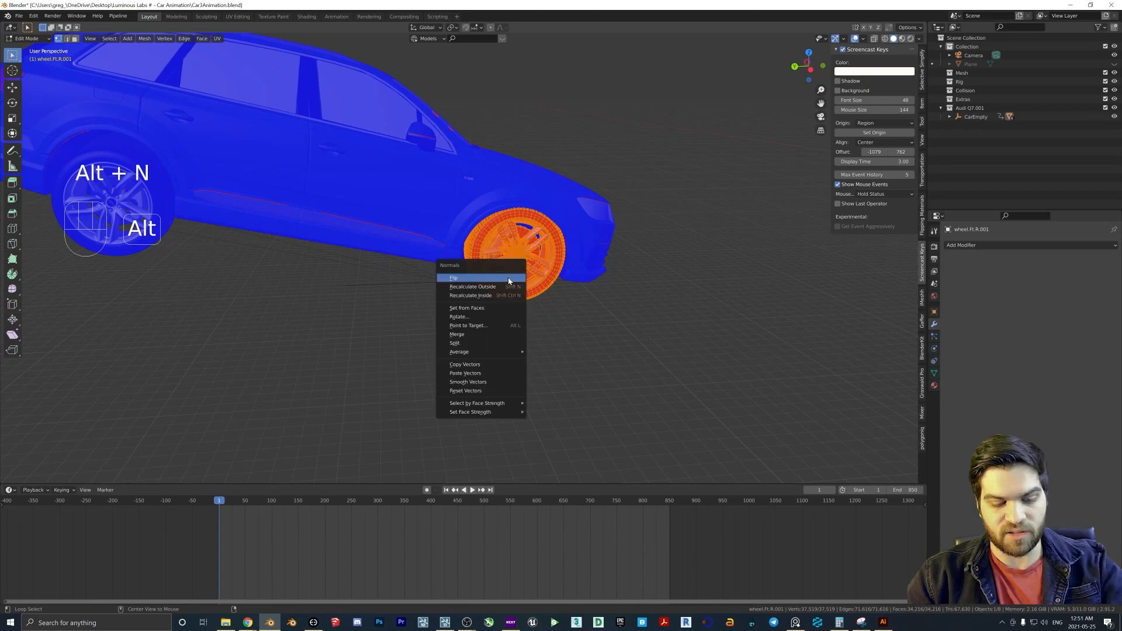
{"action": "left_click", "coordinate": [508, 278]}
{"action": "scroll", "coordinate": [508, 280], "scroll_direction": "down", "scroll_amount": 1}
{"action": "key", "text": "Tab"}
- Play the animation to check the car's motion with the corrected wheel normals
{"action": "middle_click_drag", "start_coordinate": [508, 280], "coordinate": [621, 288]}
{"action": "key", "text": "space"}
{"action": "scroll", "coordinate": [621, 288], "scroll_direction": "down", "scroll_amount": 2}
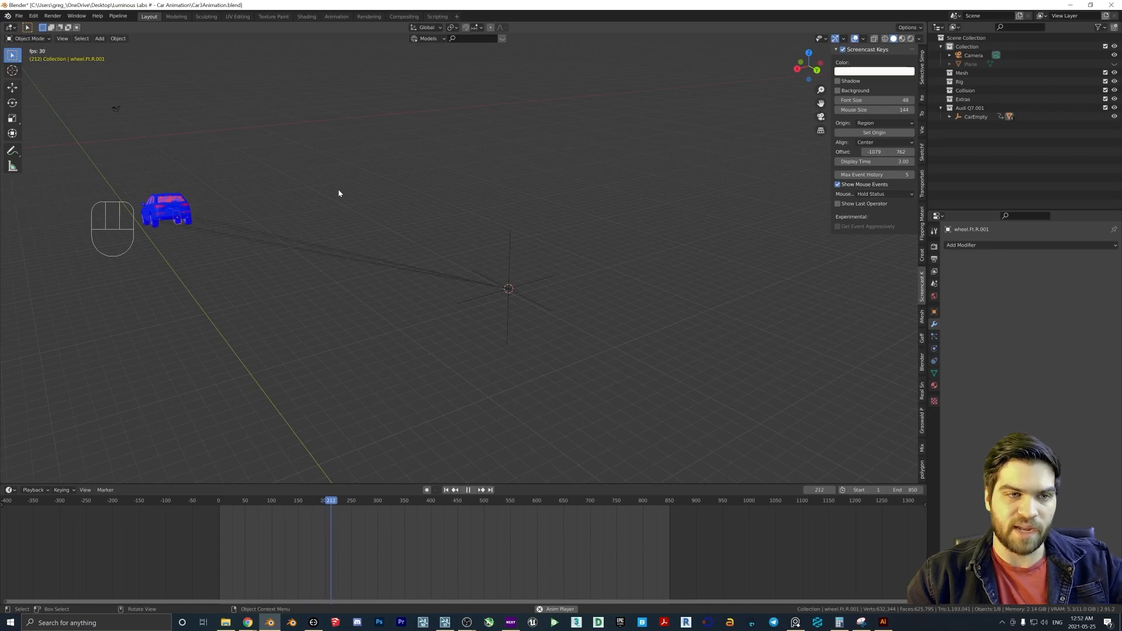
{"action": "key", "text": "space"}
{"action": "middle_click_drag", "start_coordinate": [350, 234], "coordinate": [225, 154]}
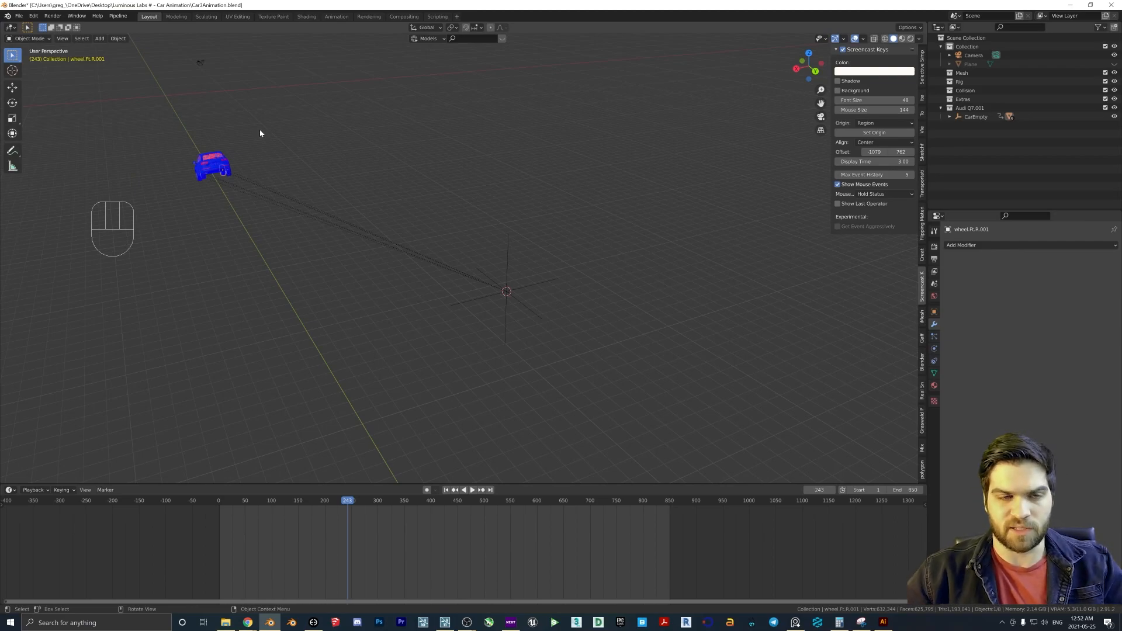
- Save the Car3Animation blend file and return the timeline to frame 1
{"action": "left_click", "coordinate": [18, 15]}
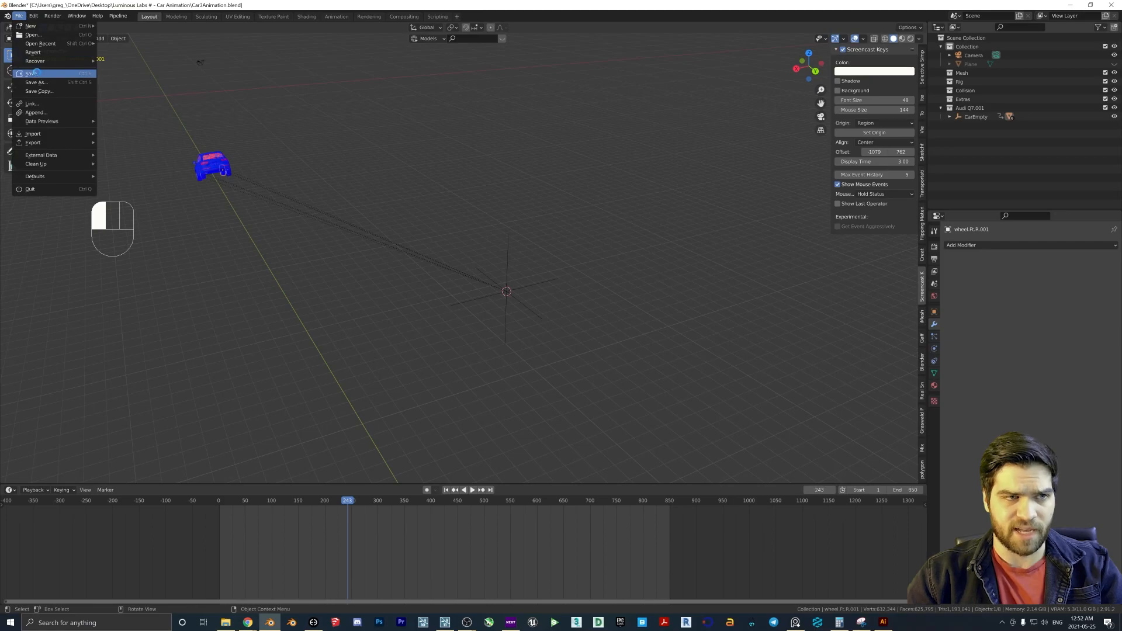
{"action": "left_click", "coordinate": [36, 72]}
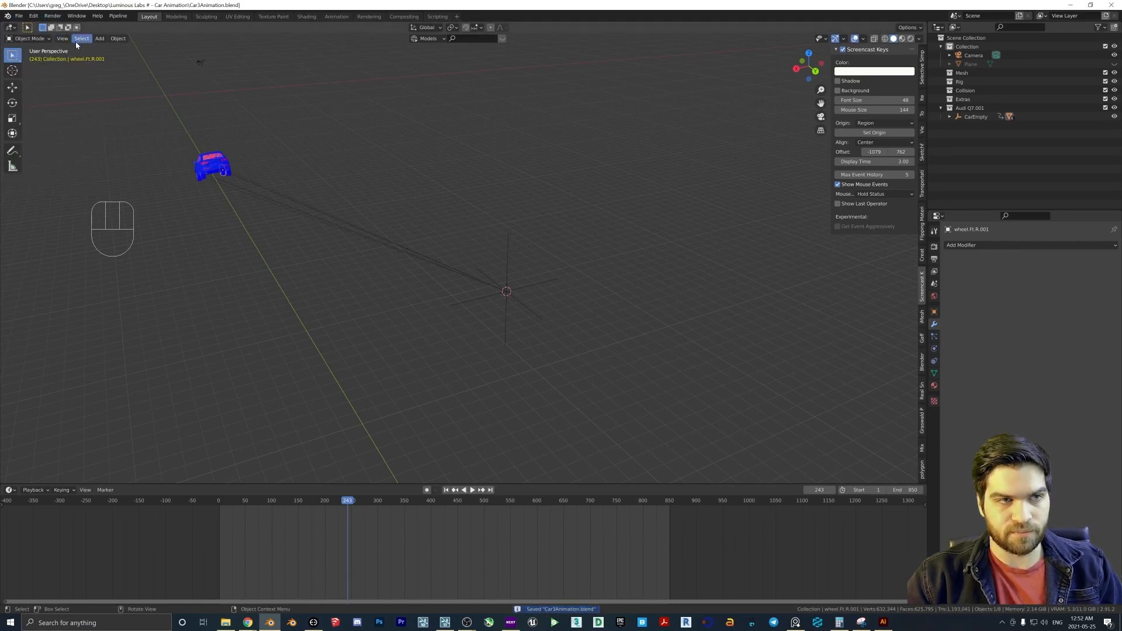
{"action": "middle_click_drag", "start_coordinate": [311, 182], "coordinate": [435, 270]}
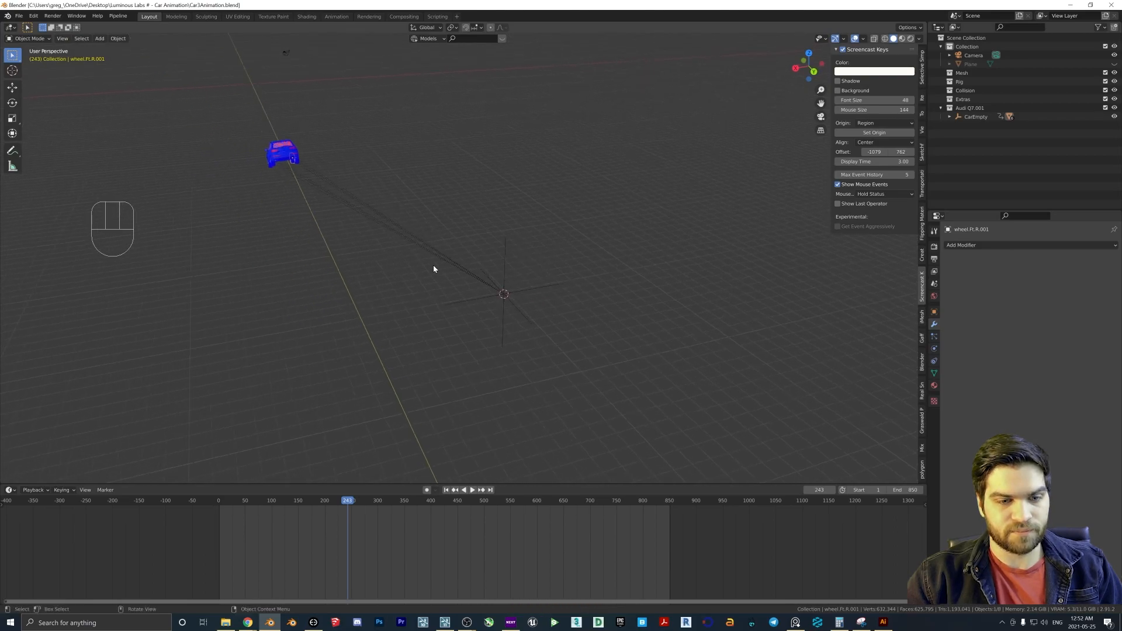
{"action": "left_click", "coordinate": [19, 16]}
{"action": "left_click", "coordinate": [37, 74]}
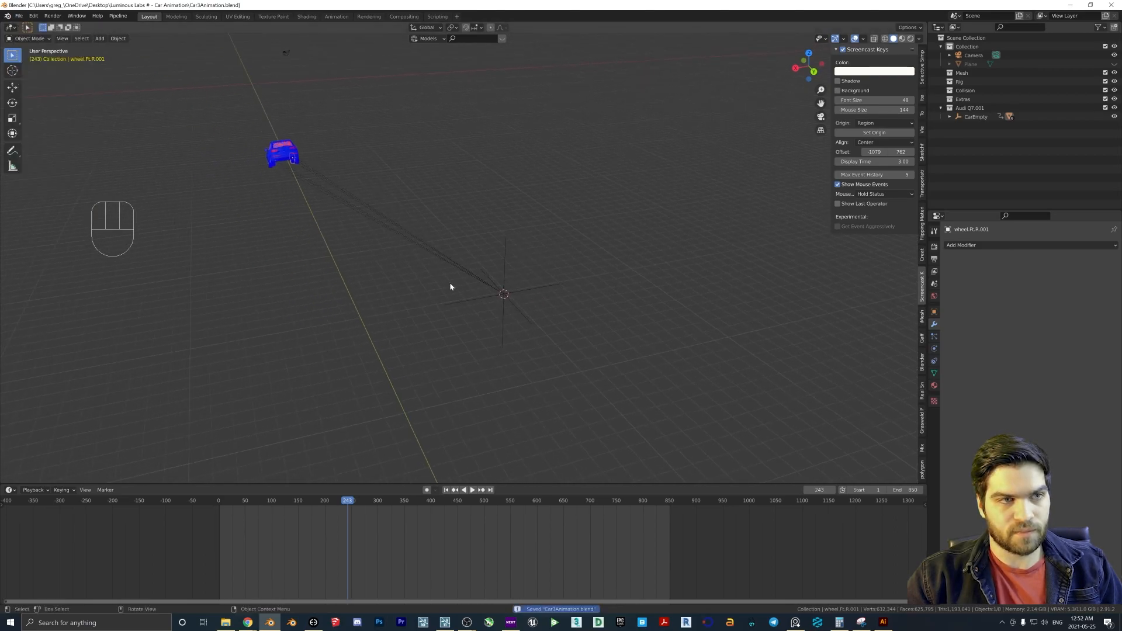
{"action": "left_click_drag", "start_coordinate": [352, 503], "coordinate": [219, 501]}
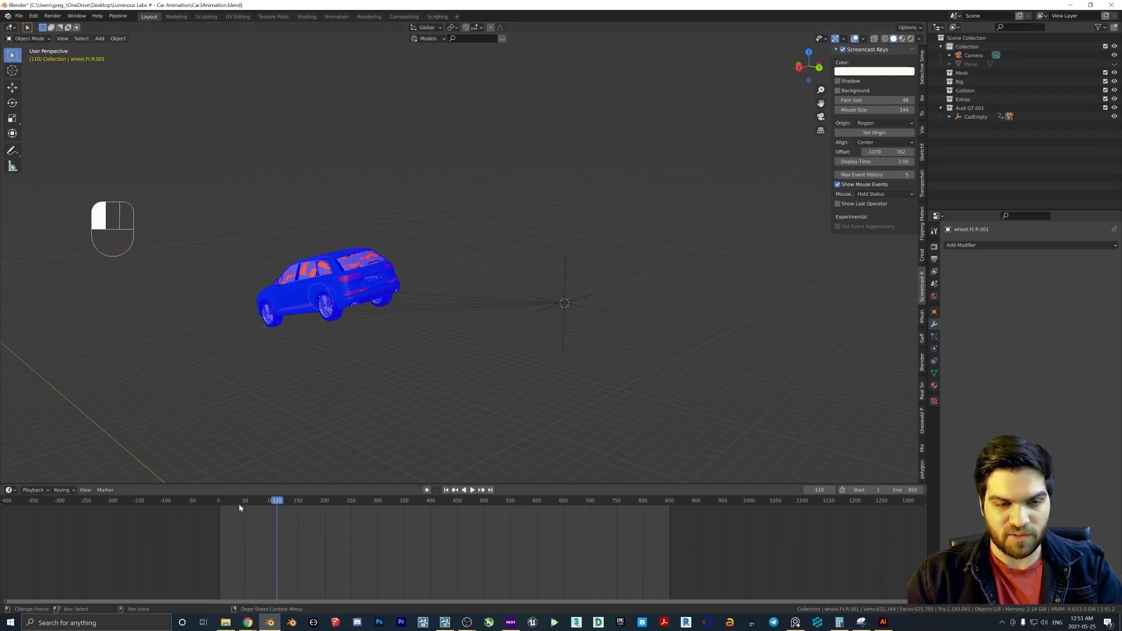
{"action": "left_click_drag", "start_coordinate": [239, 507], "coordinate": [219, 507]}
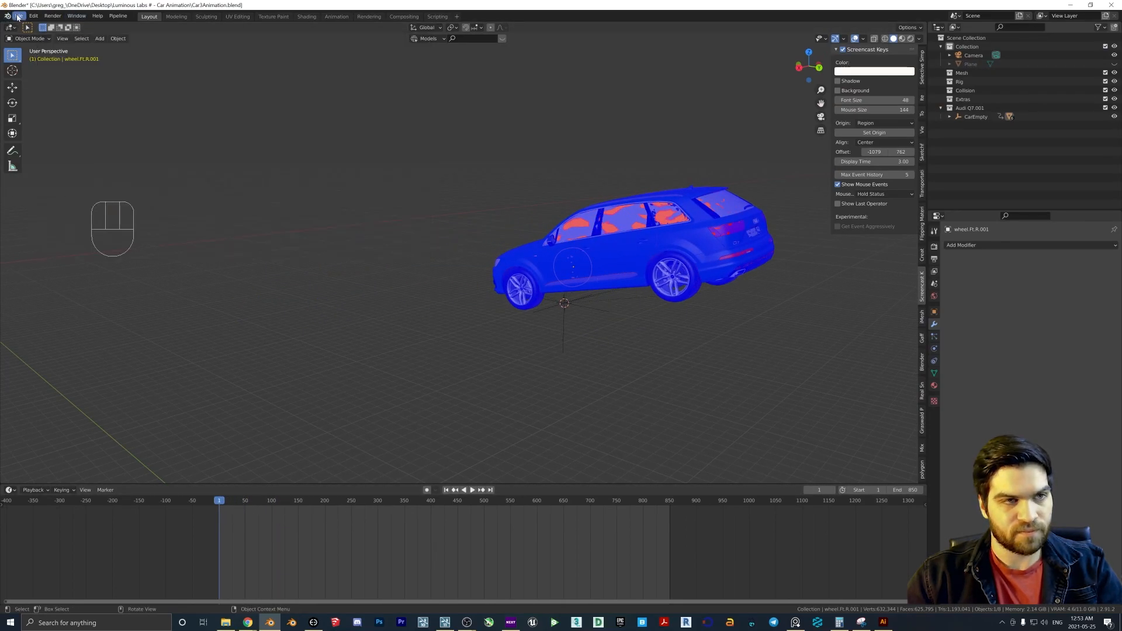
{"action": "left_click", "coordinate": [18, 16]}
{"action": "mouse_move", "coordinate": [53, 143]}
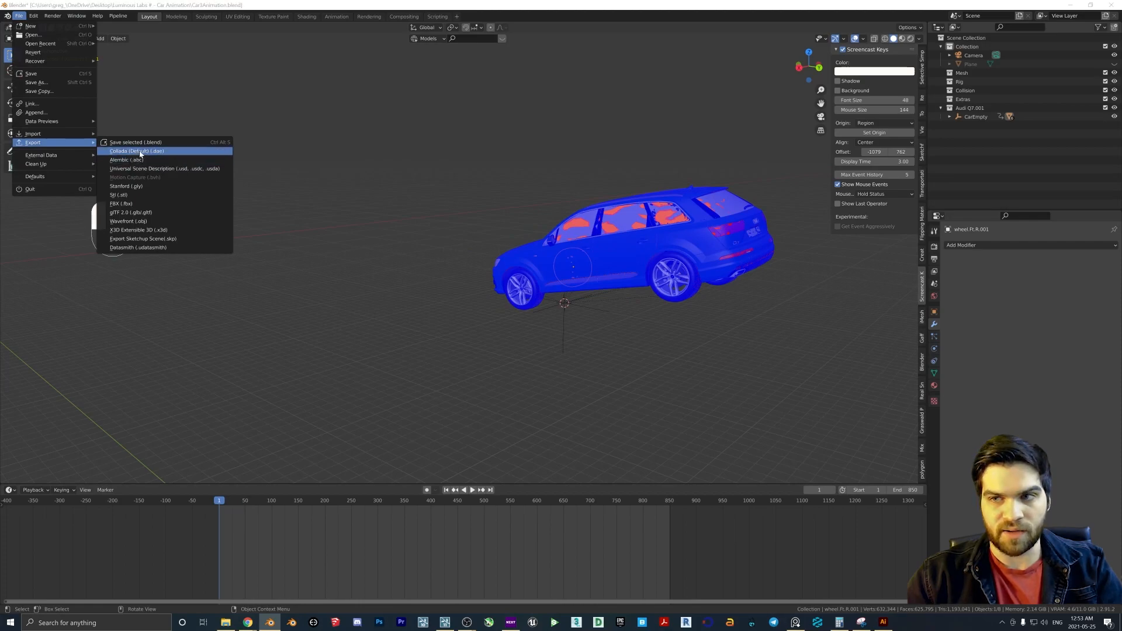
{"action": "left_click", "coordinate": [140, 153]}
{"action": "left_click", "coordinate": [320, 220]}
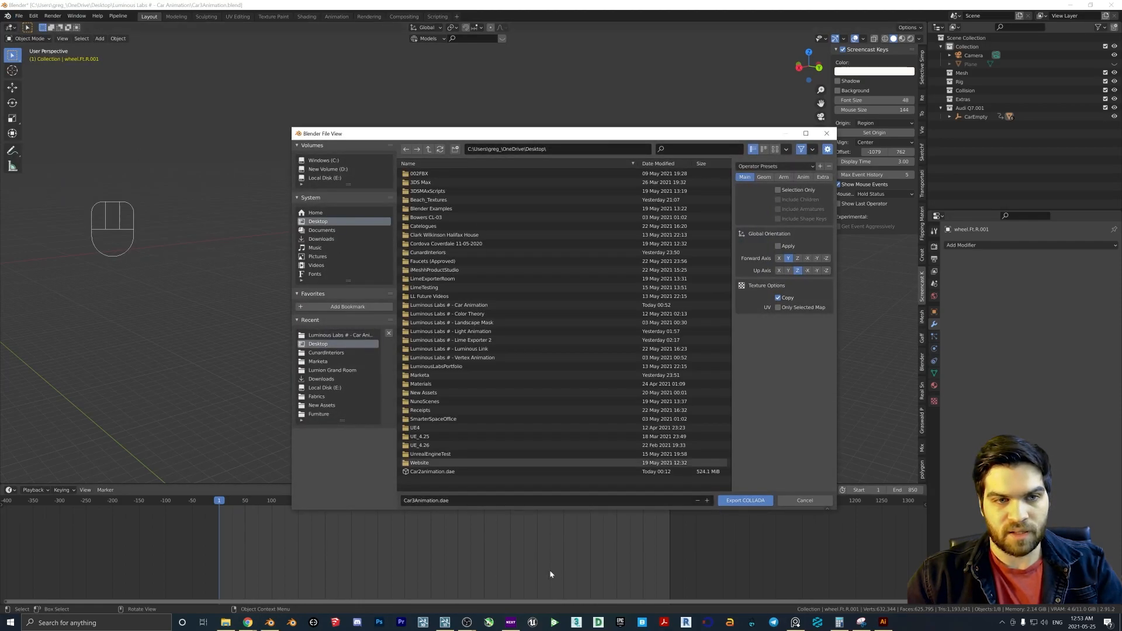
{"action": "left_click", "coordinate": [431, 473]}
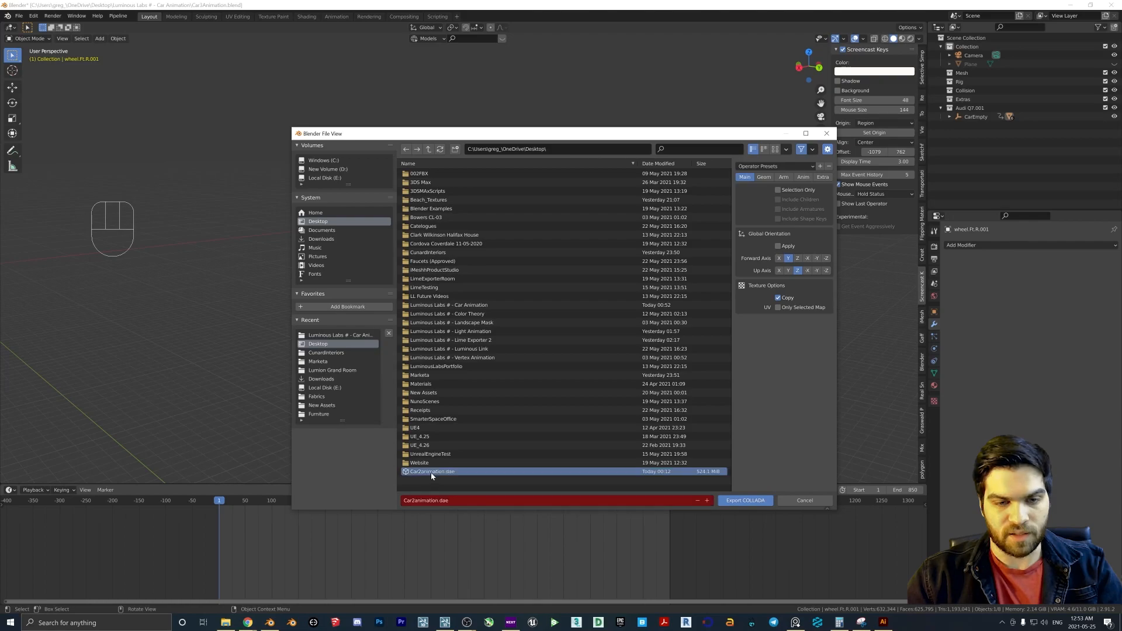
{"action": "double_click", "coordinate": [418, 500]}
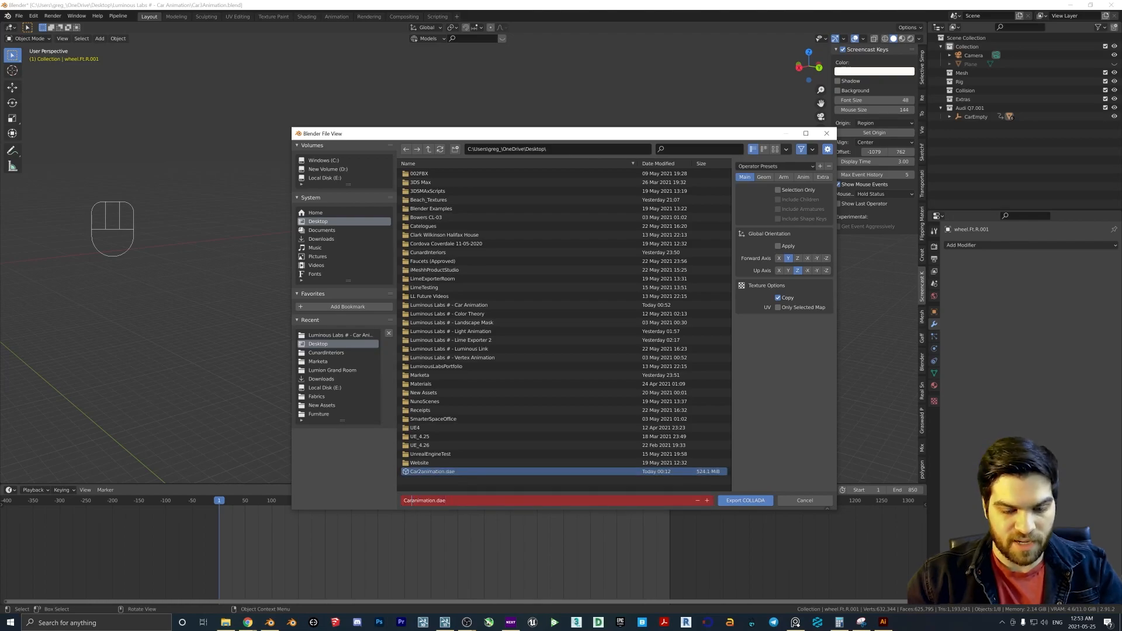
{"action": "key", "text": "BackSpace"}
{"action": "type", "text": "3"}
{"action": "key", "text": "Return"}
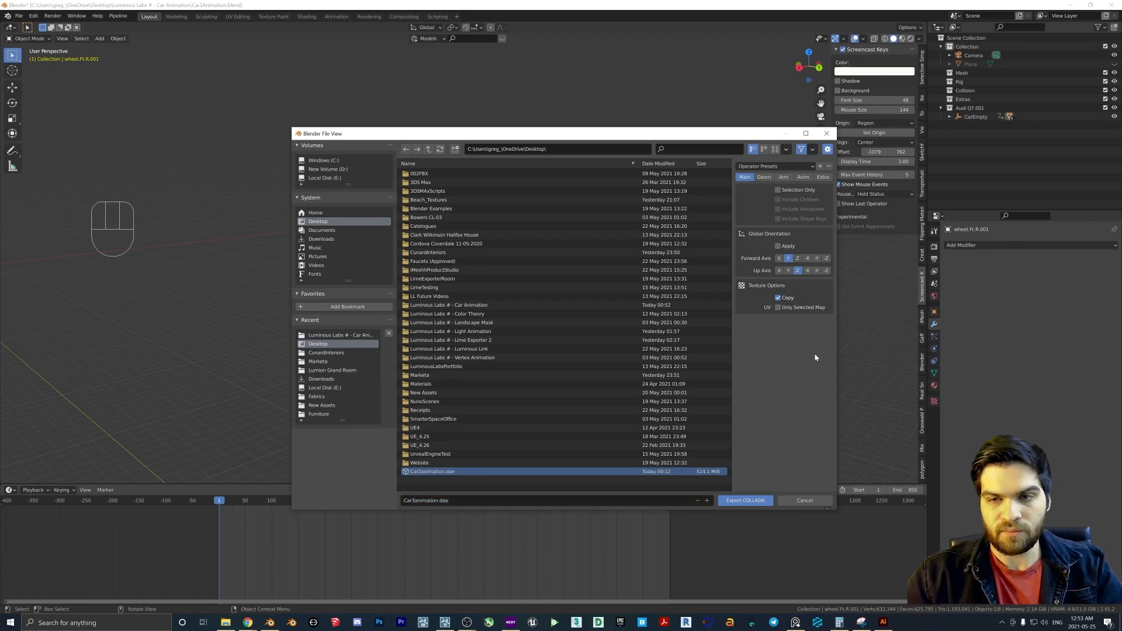
{"action": "left_click", "coordinate": [763, 177]}
{"action": "left_click", "coordinate": [784, 177]}
{"action": "left_click", "coordinate": [803, 177]}
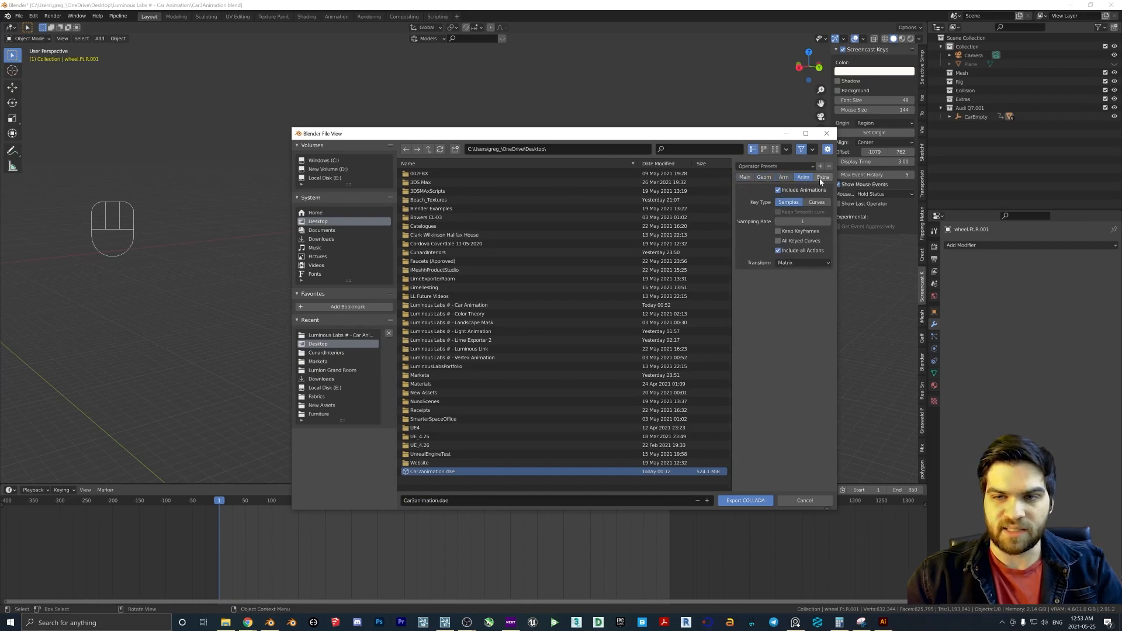
{"action": "left_click", "coordinate": [744, 178]}
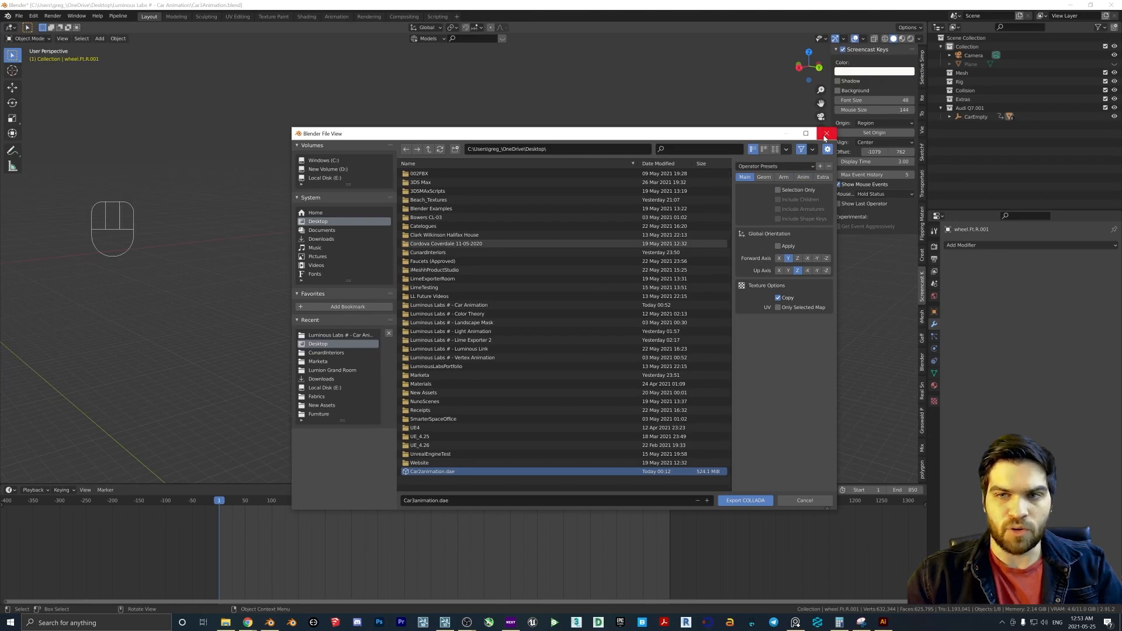
{"action": "left_click", "coordinate": [826, 134]}
- Search the add-ons in the preferences for "collada"
{"action": "left_click", "coordinate": [34, 16]}
{"action": "left_click", "coordinate": [54, 140]}
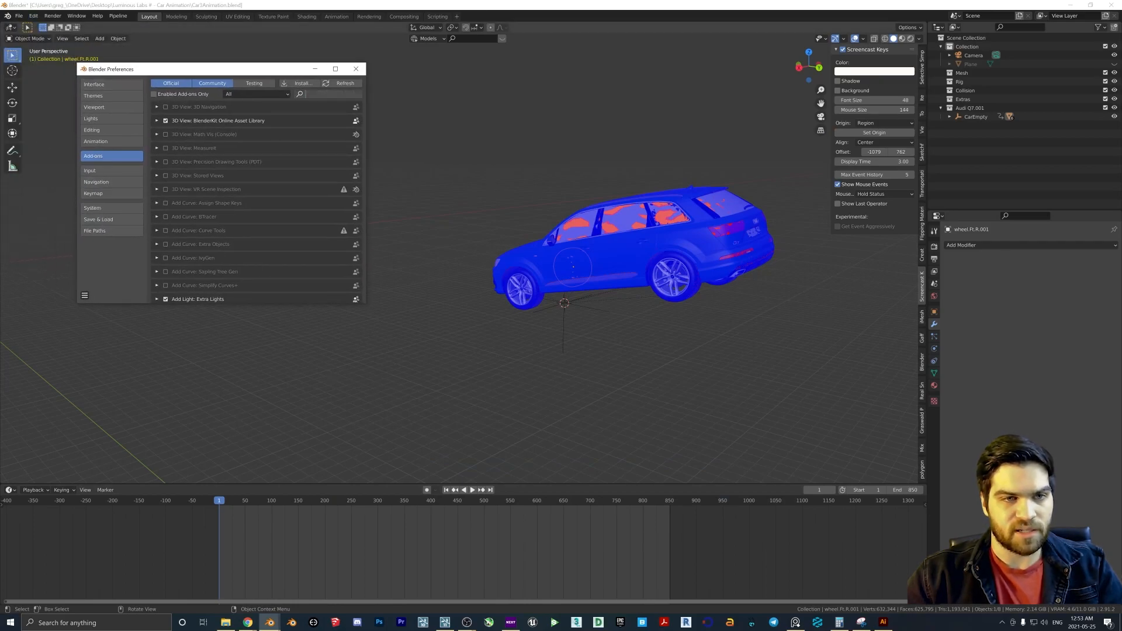
{"action": "type", "text": "collada"}
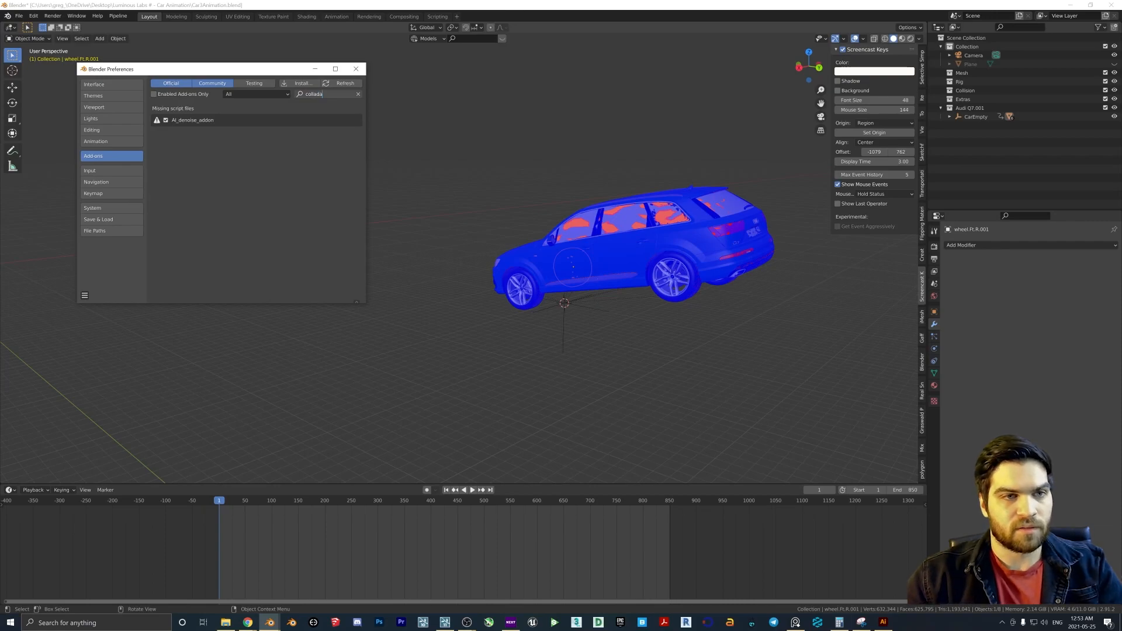
{"action": "left_click", "coordinate": [360, 69]}
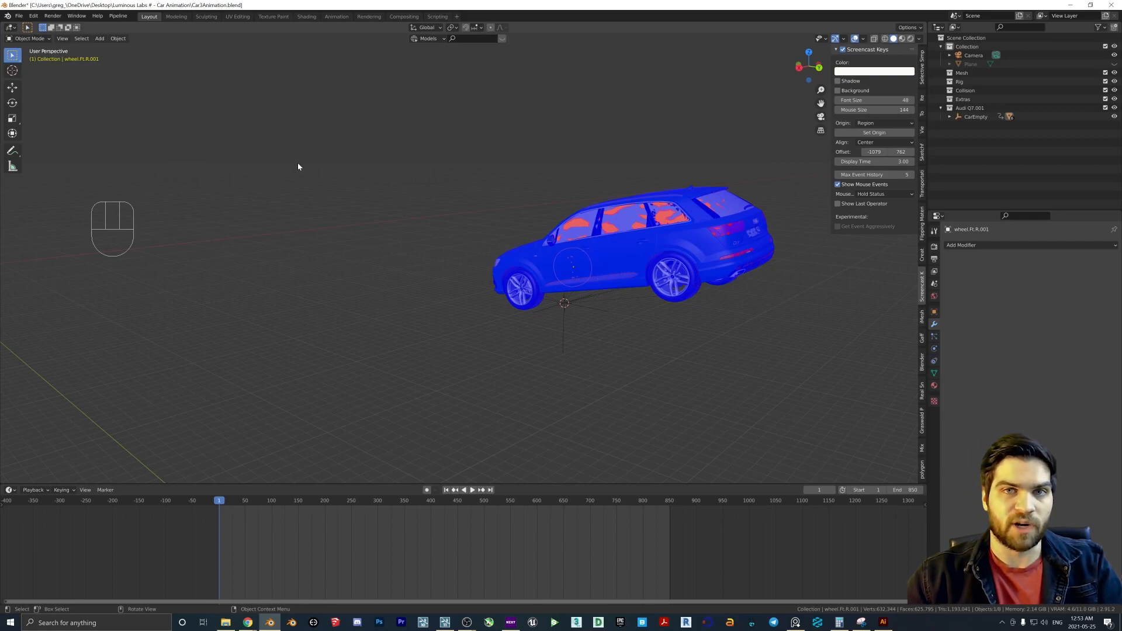
- Save the file and export the scene as the Collada file Car3Animation.dae to the Desktop
{"action": "left_click", "coordinate": [19, 16]}
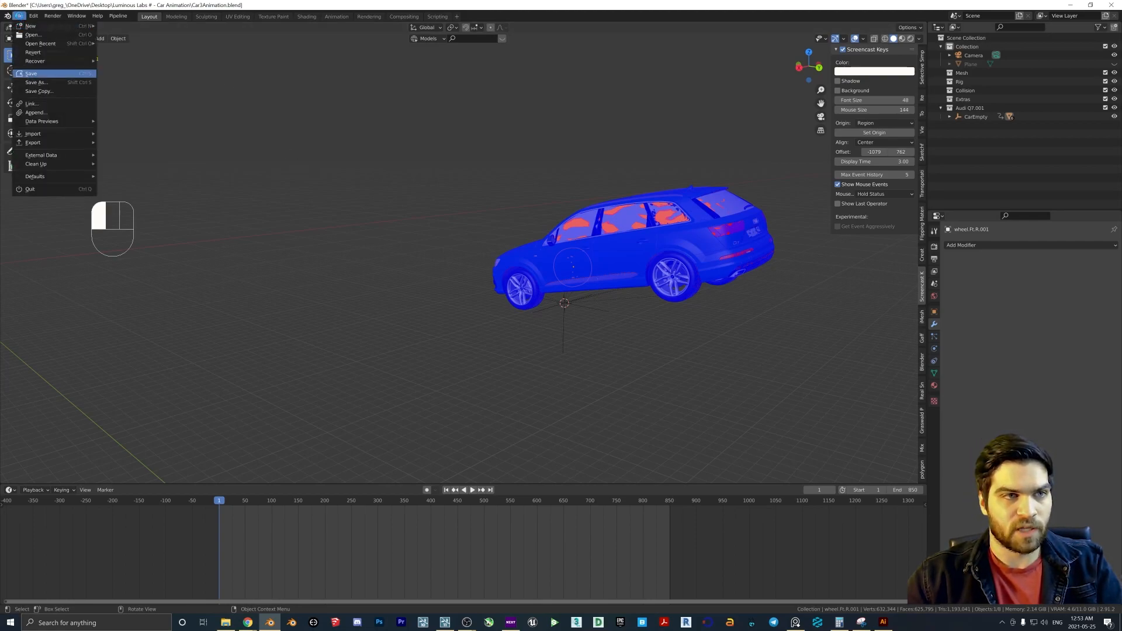
{"action": "left_click", "coordinate": [20, 74]}
{"action": "left_click", "coordinate": [19, 16]}
{"action": "mouse_move", "coordinate": [58, 143]}
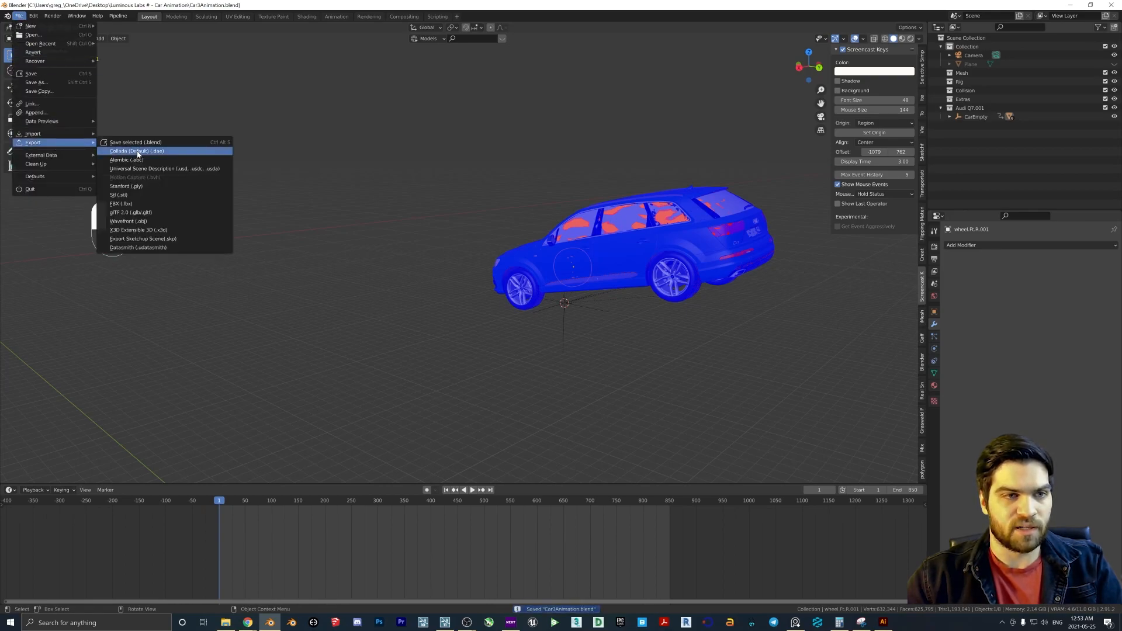
{"action": "left_click", "coordinate": [138, 152]}
{"action": "left_click", "coordinate": [351, 223]}
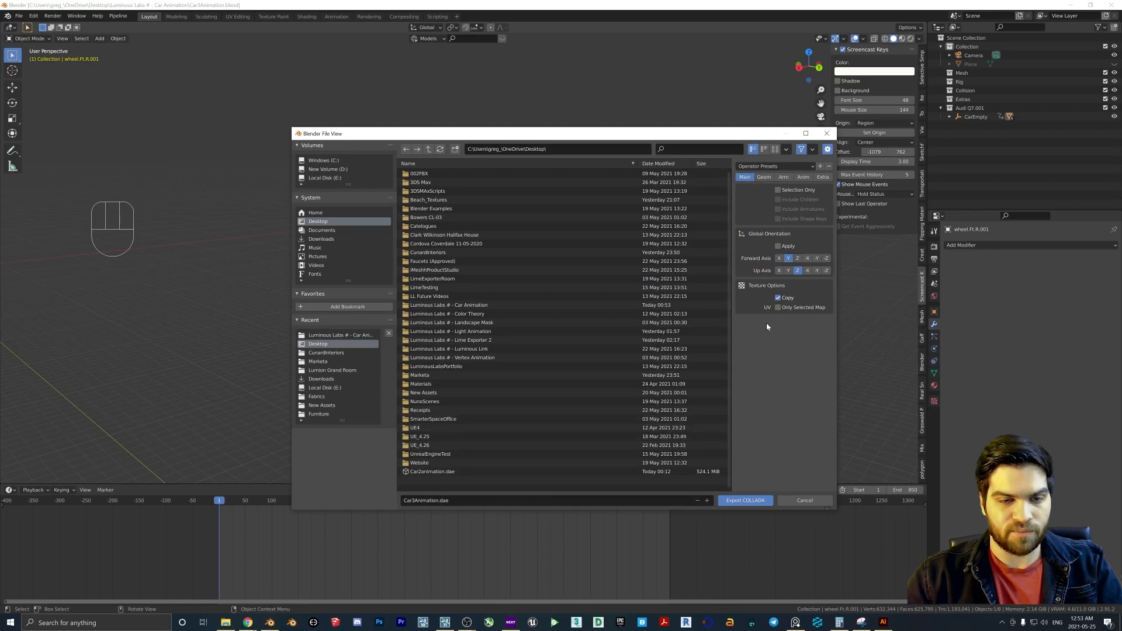
{"action": "left_click", "coordinate": [743, 501]}
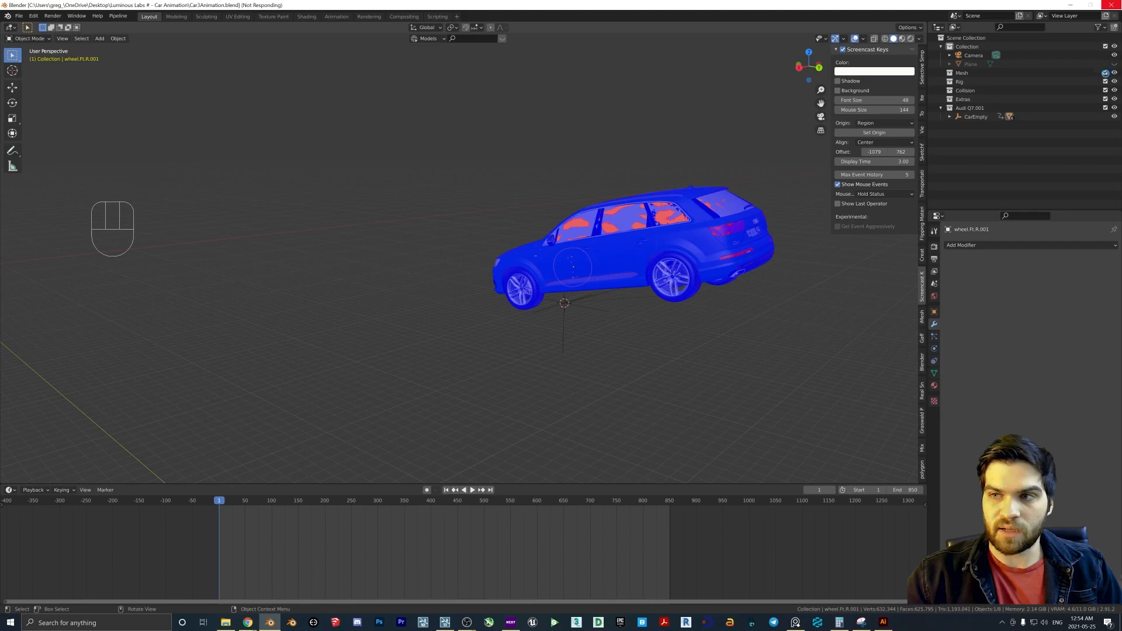
- Unhide the terrain plane and save the blend file
{"action": "middle_click_drag", "start_coordinate": [599, 292], "coordinate": [577, 293]}
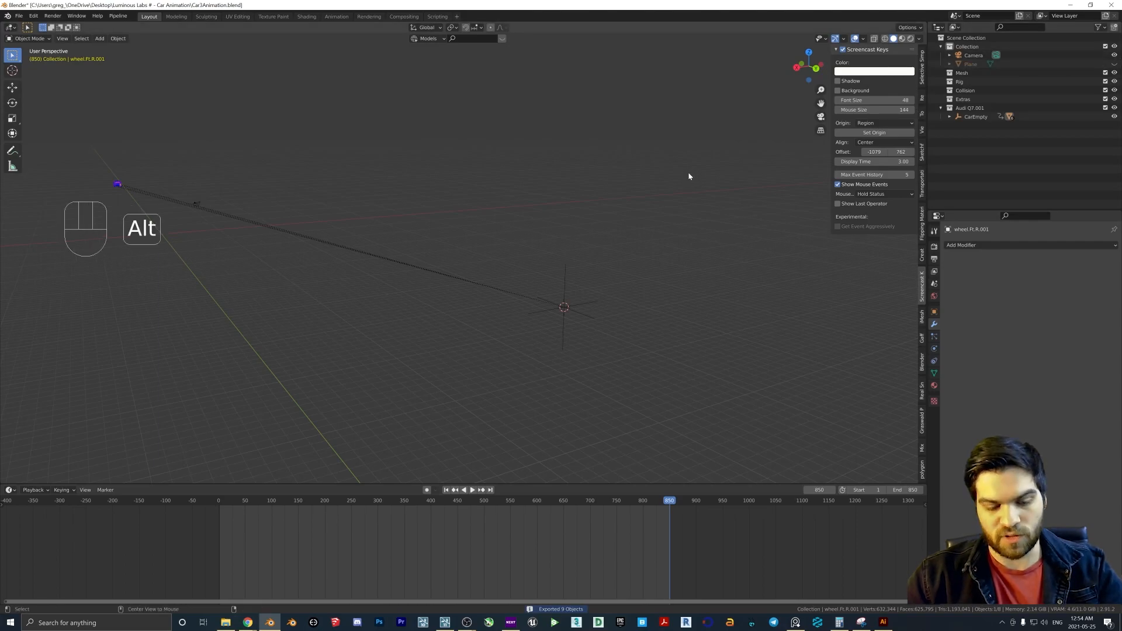
{"action": "key", "text": "alt+h"}
{"action": "middle_click_drag", "start_coordinate": [570, 278], "coordinate": [524, 297]}
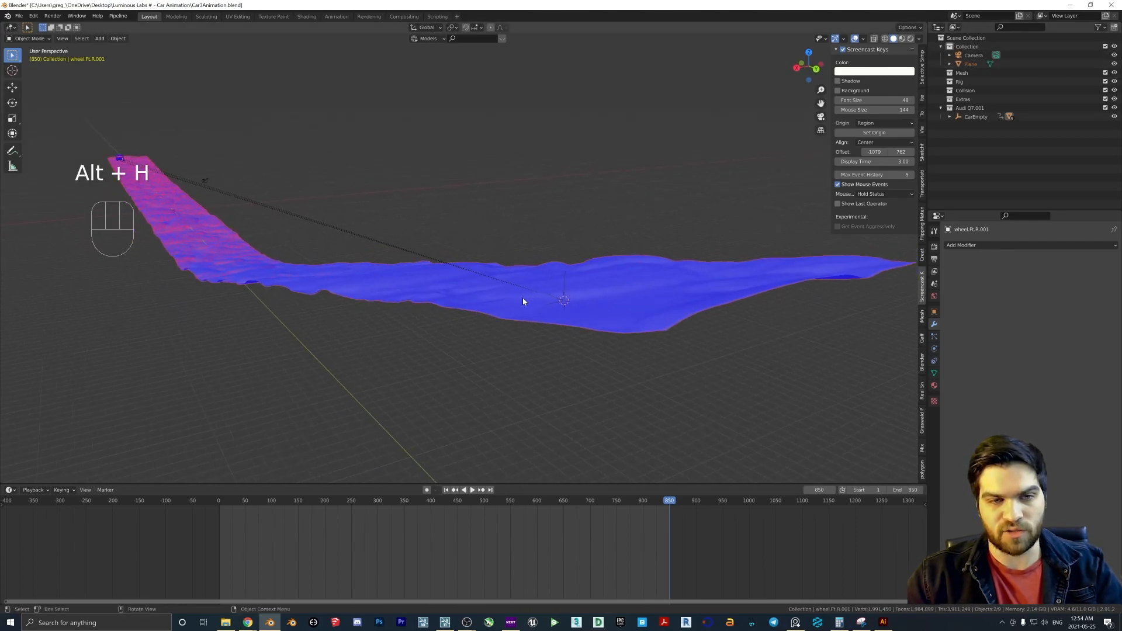
{"action": "key", "text": "ctrl+s"}
{"action": "middle_click_drag", "start_coordinate": [618, 270], "coordinate": [574, 302]}
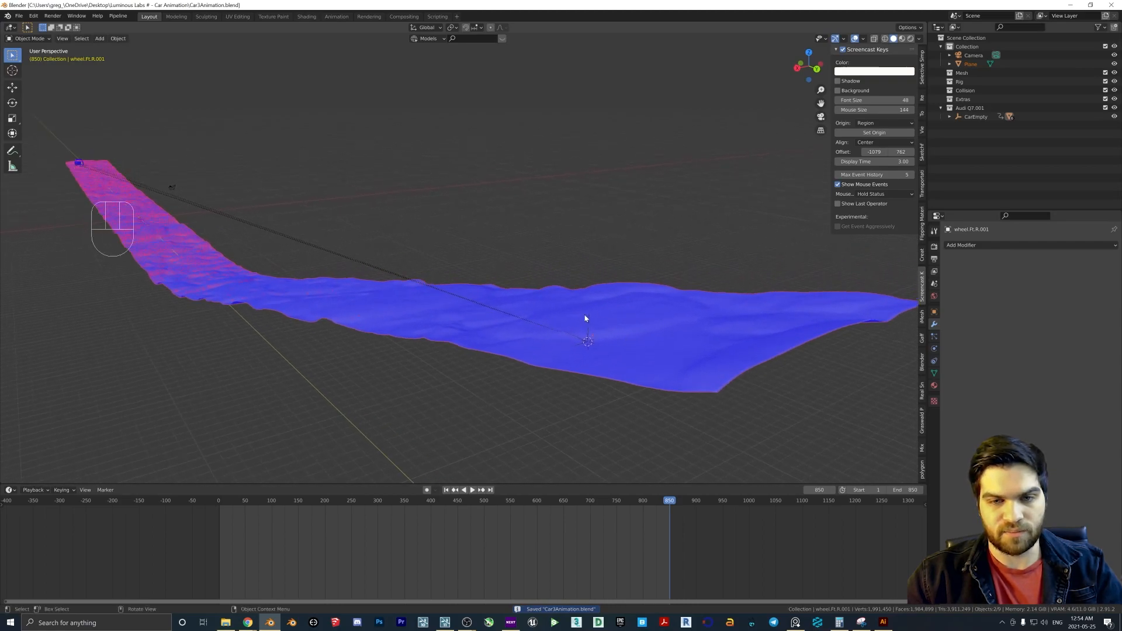
- Return to frame 1, save, and export the car with the terrain as Collada, overwriting Car3Animation.dae on the Desktop
{"action": "left_click_drag", "start_coordinate": [280, 504], "coordinate": [219, 503]}
{"action": "left_click", "coordinate": [19, 15]}
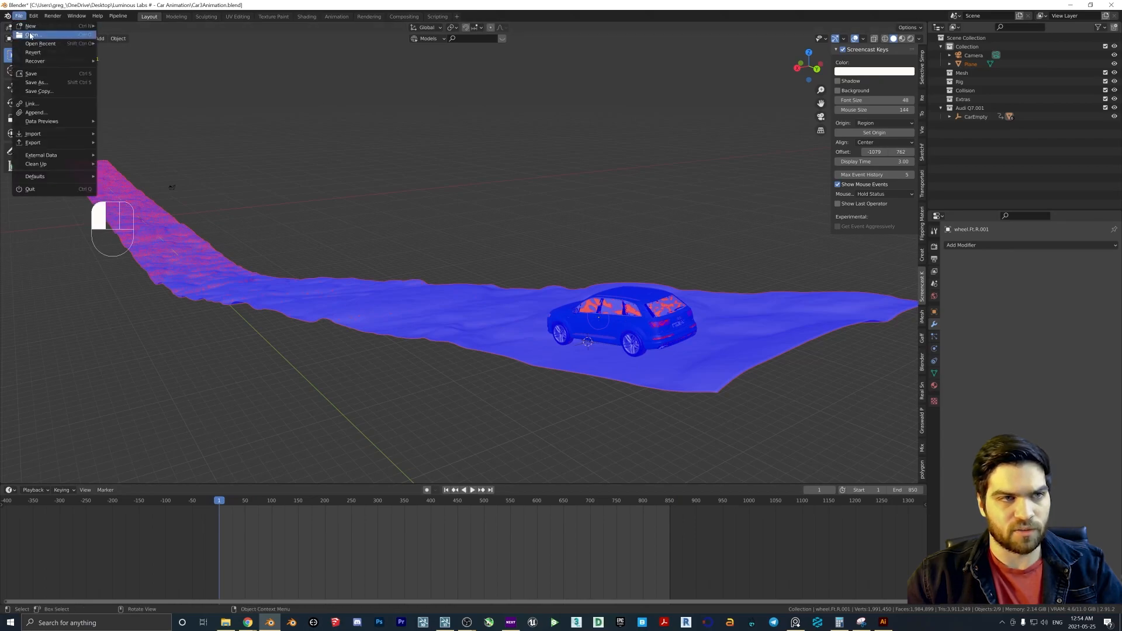
{"action": "left_click", "coordinate": [29, 74]}
{"action": "left_click", "coordinate": [19, 15]}
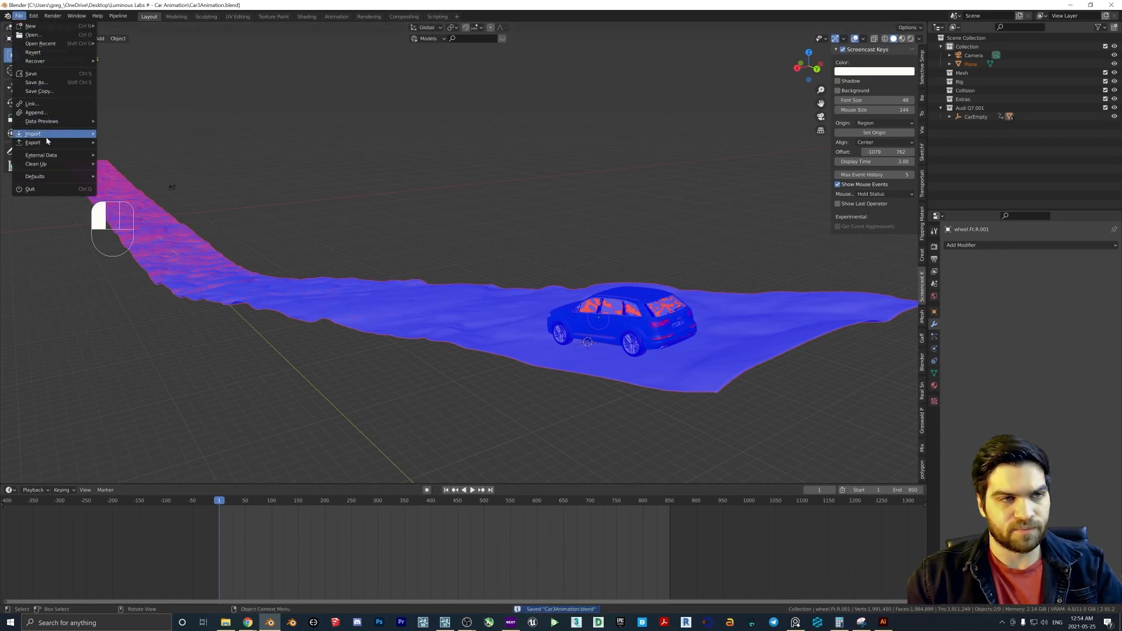
{"action": "mouse_move", "coordinate": [33, 142]}
{"action": "left_click", "coordinate": [148, 152]}
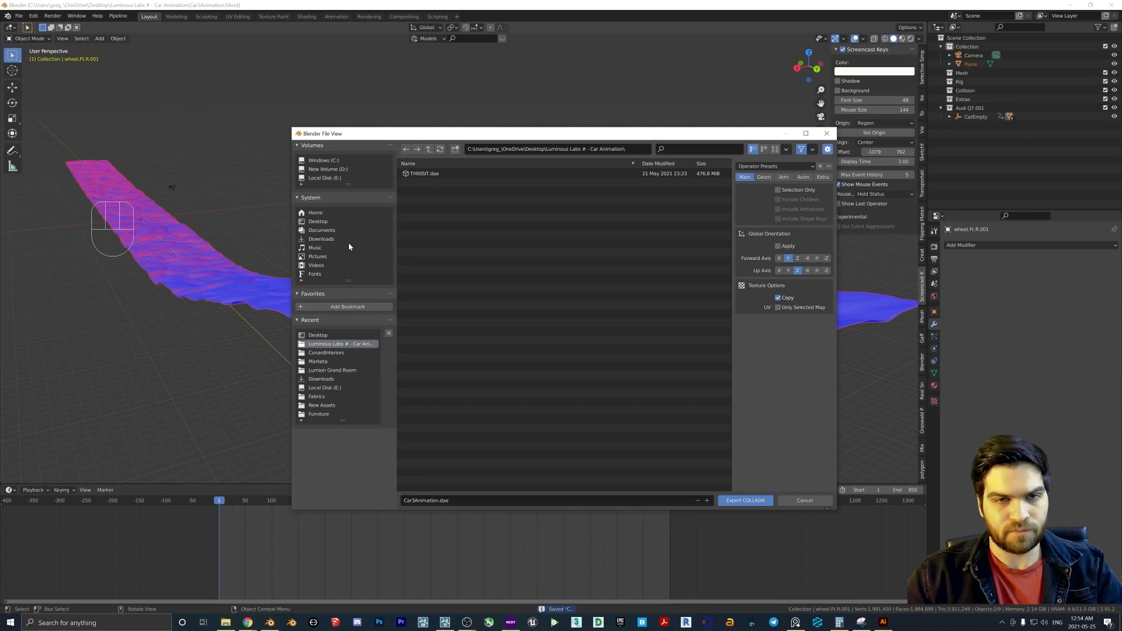
{"action": "left_click", "coordinate": [322, 222]}
{"action": "double_click", "coordinate": [427, 482]}
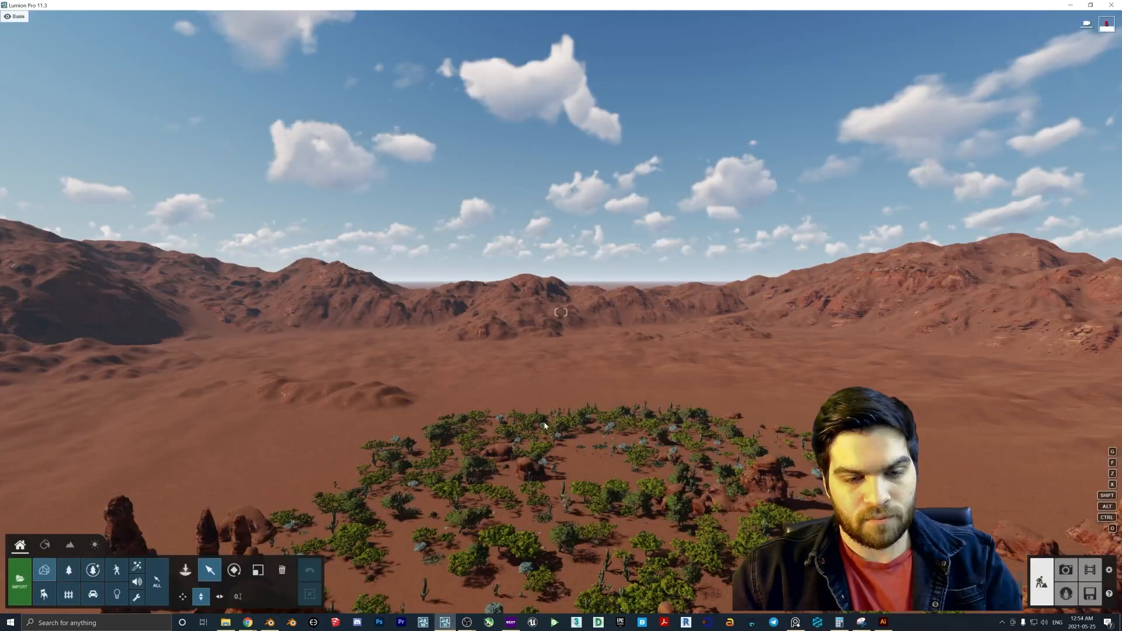
- In Lumion, import Car3Animation.dae from the Desktop as Car3Animation1 in the Main category with animations enabled
{"action": "right_click_drag", "start_coordinate": [544, 426], "coordinate": [672, 441]}
{"action": "key", "text": "a"}
{"action": "right_click_drag", "start_coordinate": [456, 374], "coordinate": [571, 399]}
{"action": "scroll", "coordinate": [571, 398], "scroll_direction": "down", "scroll_amount": 5}
{"action": "left_click", "coordinate": [21, 575]}
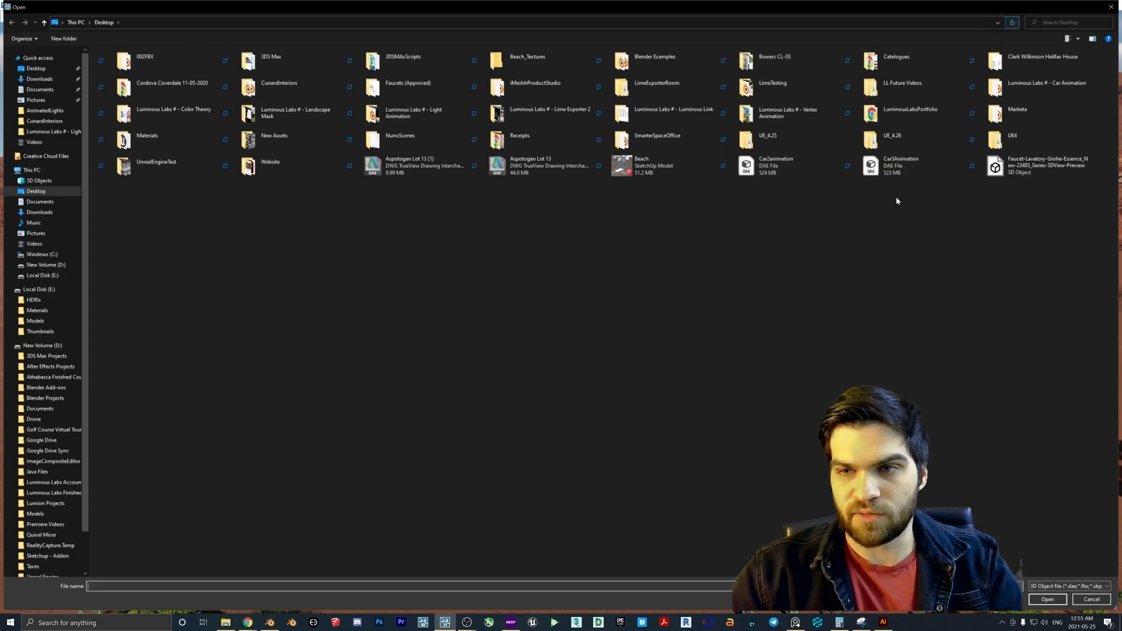
{"action": "double_click", "coordinate": [903, 167]}
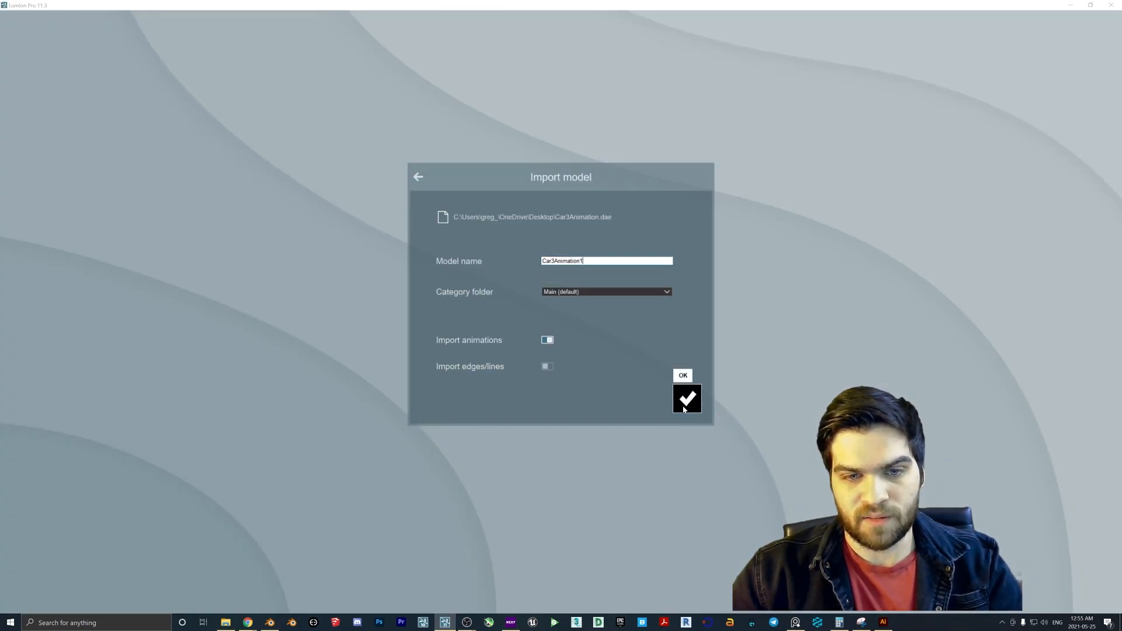
{"action": "left_click", "coordinate": [684, 408]}
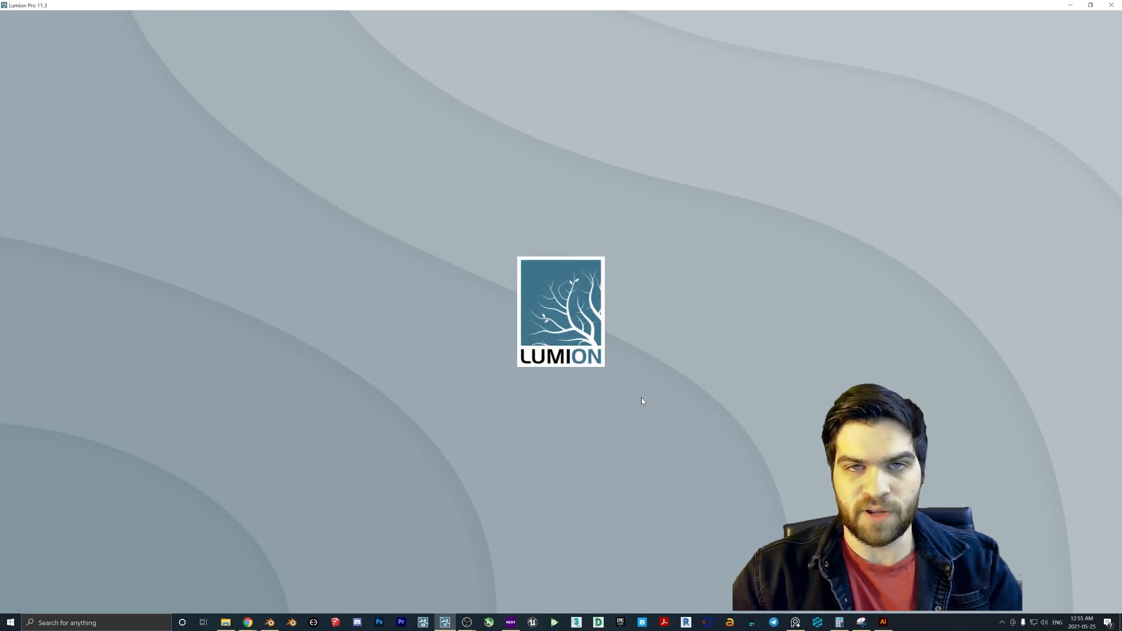
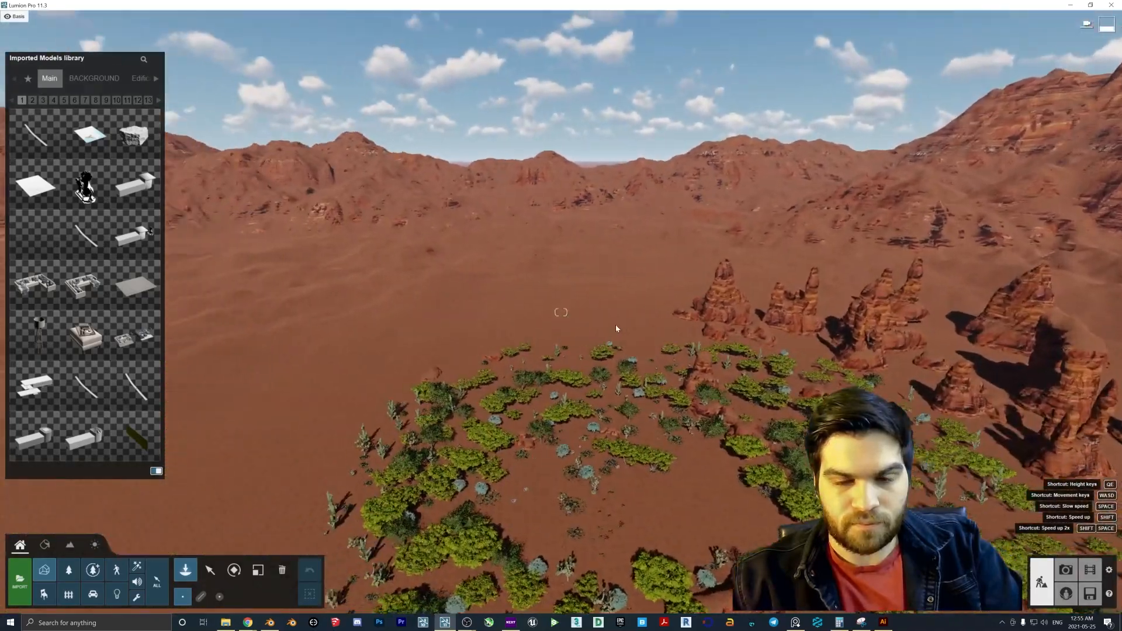
- Place the imported Car3Animation1 model on the open desert, rotate it so the strip runs east–west, and raise it above the ground
{"action": "right_click_drag", "start_coordinate": [615, 328], "coordinate": [514, 391]}
{"action": "right_click_drag", "start_coordinate": [677, 396], "coordinate": [543, 374]}
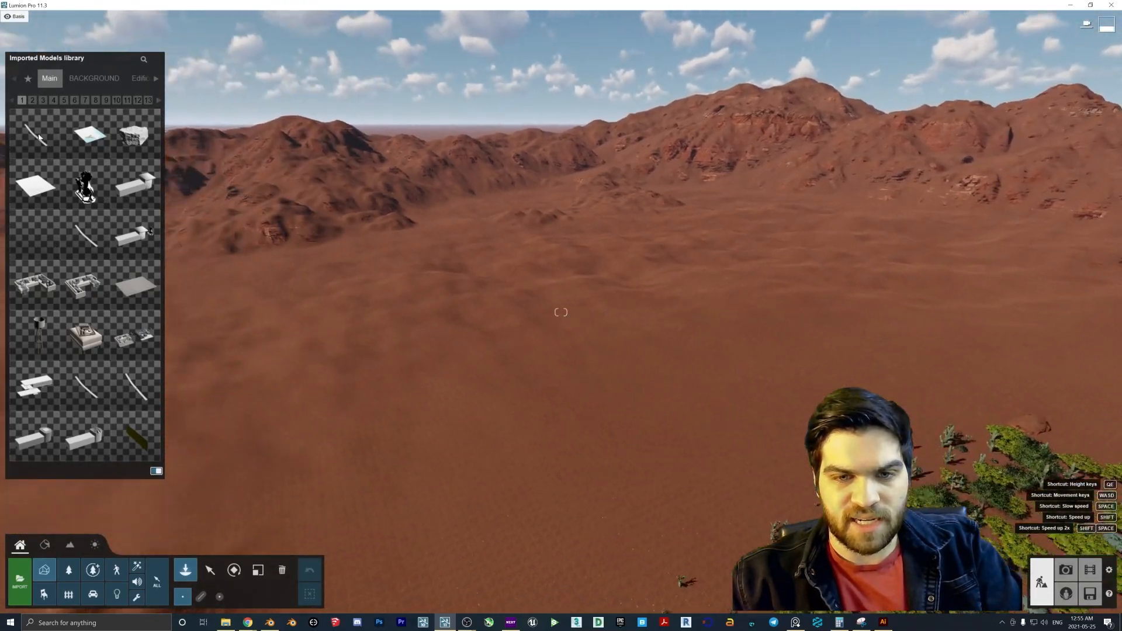
{"action": "mouse_move", "coordinate": [28, 147]}
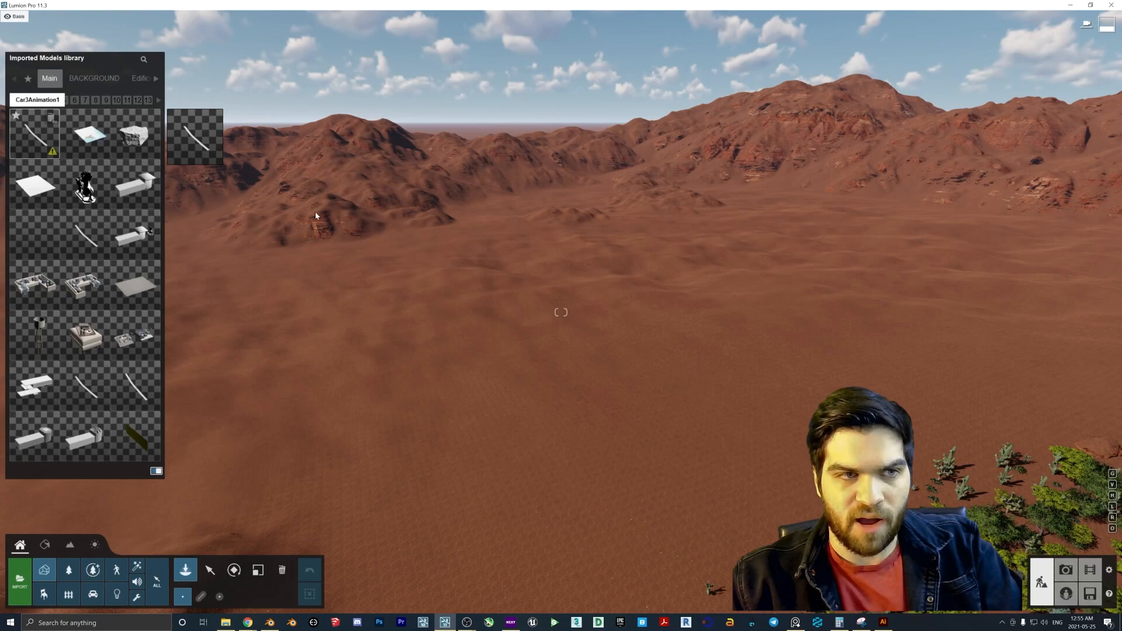
{"action": "left_click", "coordinate": [34, 133]}
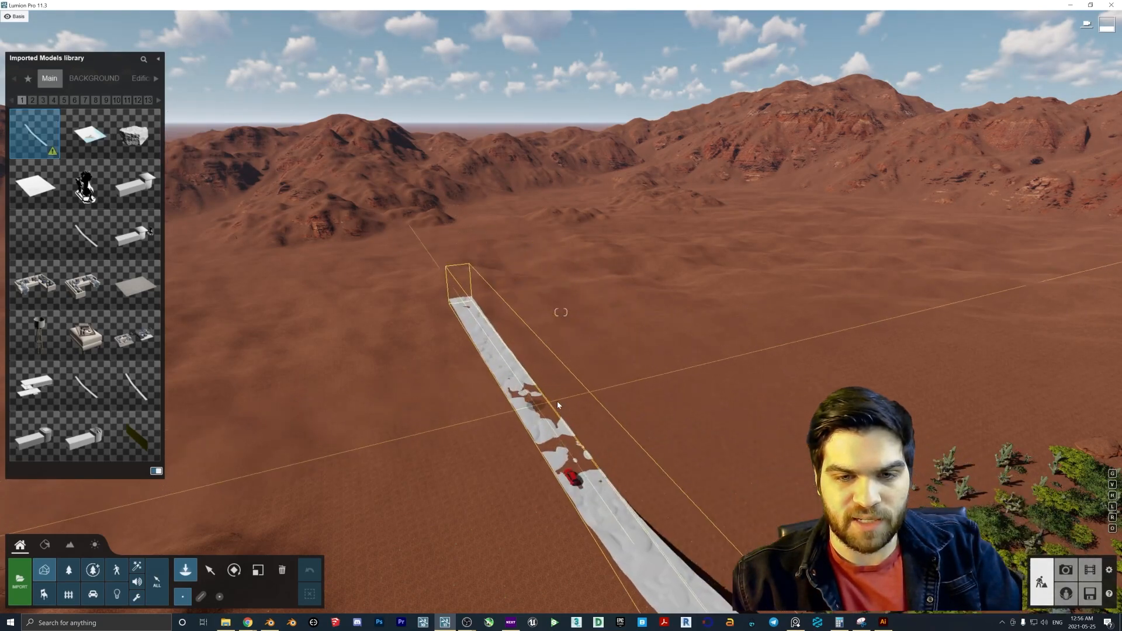
{"action": "key", "text": "r"}
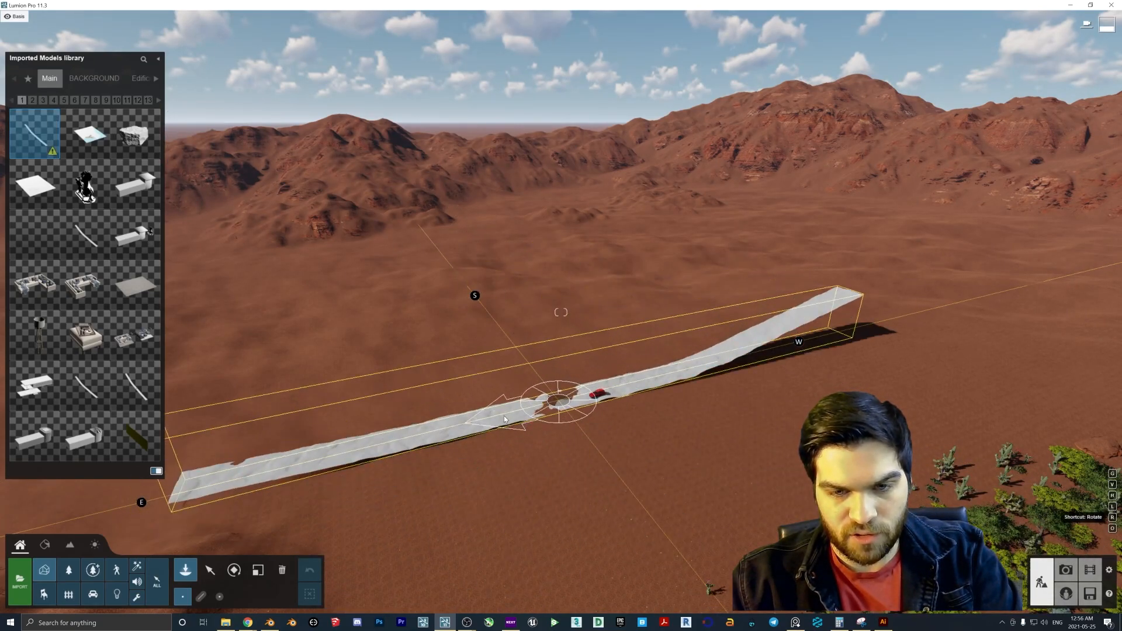
{"action": "left_click", "coordinate": [210, 572]}
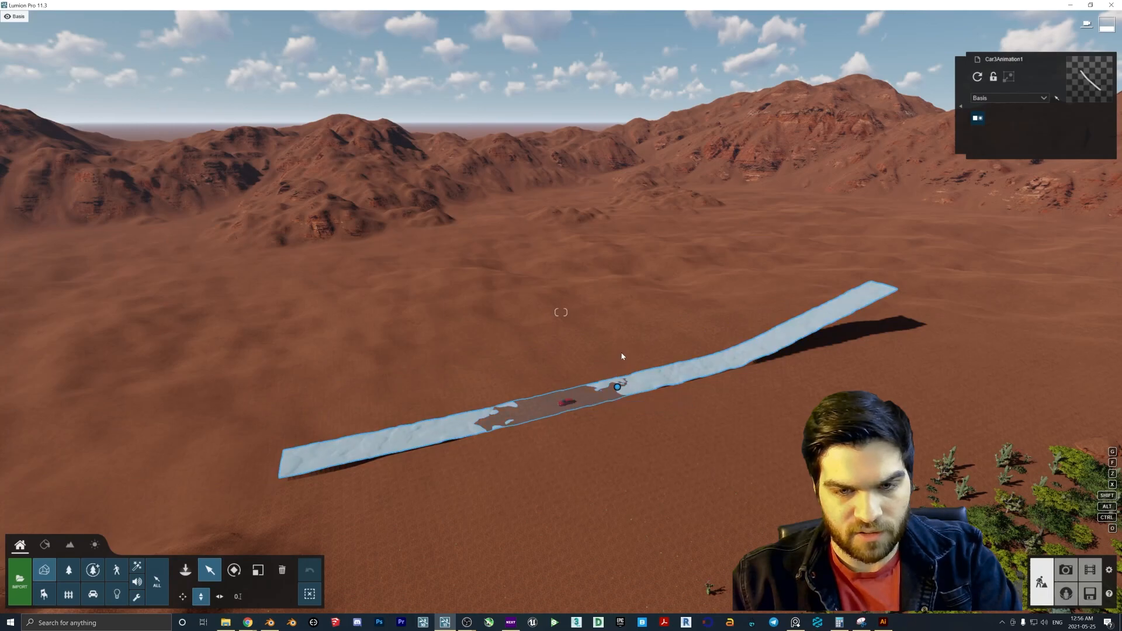
{"action": "left_click_drag", "start_coordinate": [630, 290], "coordinate": [658, 55]}
- Approach the car on the raised terrain strip to examine its placement
{"action": "right_click_drag", "start_coordinate": [658, 55], "coordinate": [774, 42]}
{"action": "key", "text": "w"}
{"action": "key", "text": "w"}
{"action": "key", "text": "s"}
{"action": "key", "text": "a"}
{"action": "key", "text": "e"}
{"action": "key", "text": "a"}
{"action": "key", "text": "w"}
{"action": "key", "text": "q"}
{"action": "right_click_drag", "start_coordinate": [523, 310], "coordinate": [476, 321]}
{"action": "key", "text": "w"}
{"action": "key", "text": "w"}
{"action": "right_click_drag", "start_coordinate": [555, 319], "coordinate": [529, 330]}
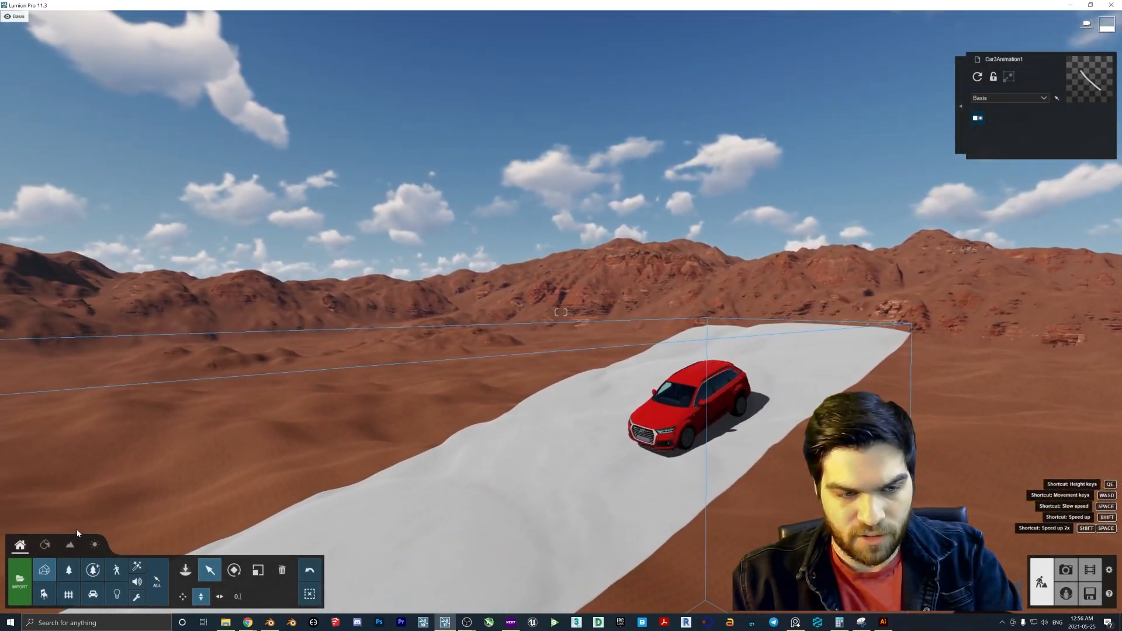
- Adjust the sun's height and direction so that light falls on the near side of the car
{"action": "left_click", "coordinate": [45, 545]}
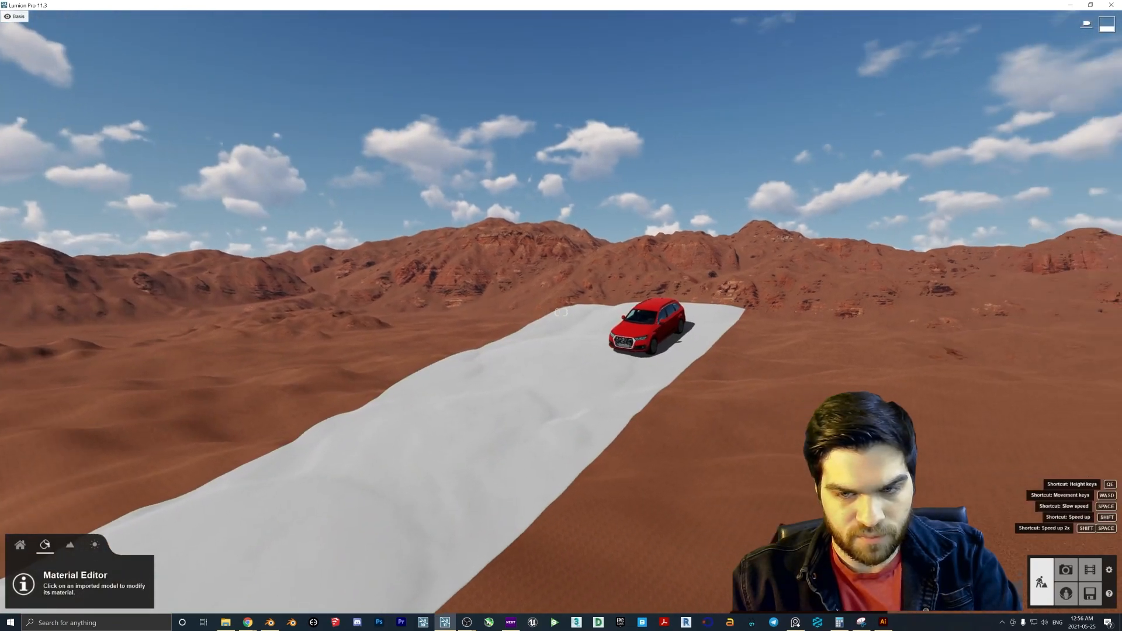
{"action": "key", "text": "w"}
{"action": "right_click_drag", "start_coordinate": [585, 312], "coordinate": [498, 338]}
{"action": "key", "text": "w"}
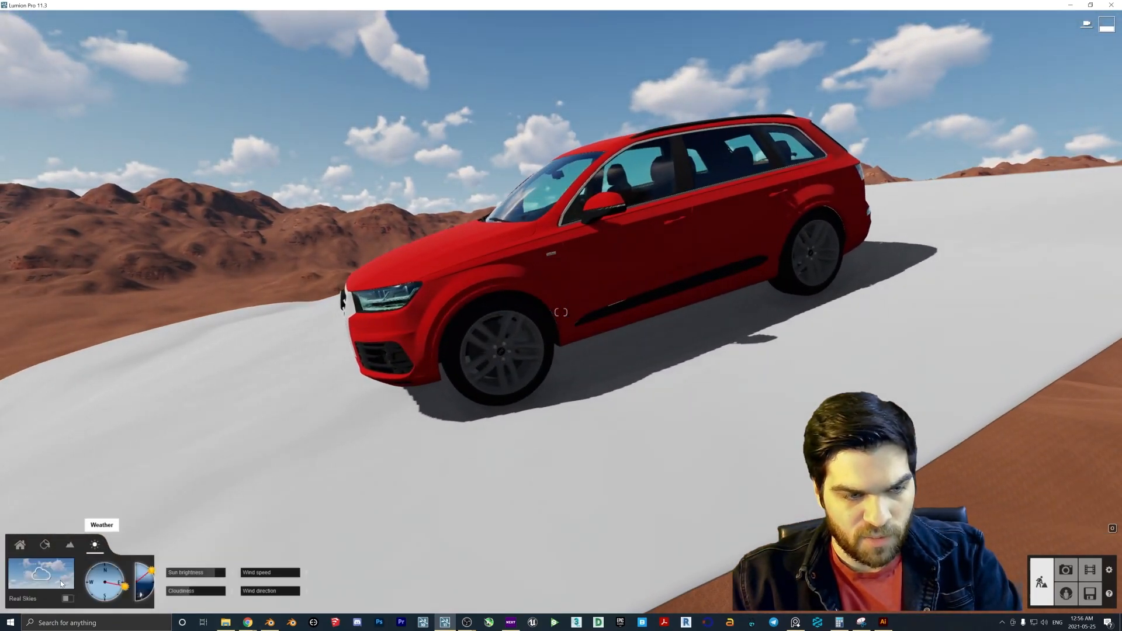
{"action": "right_click_drag", "start_coordinate": [327, 421], "coordinate": [615, 300]}
{"action": "key", "text": "w"}
{"action": "left_click_drag", "start_coordinate": [144, 575], "coordinate": [146, 573]}
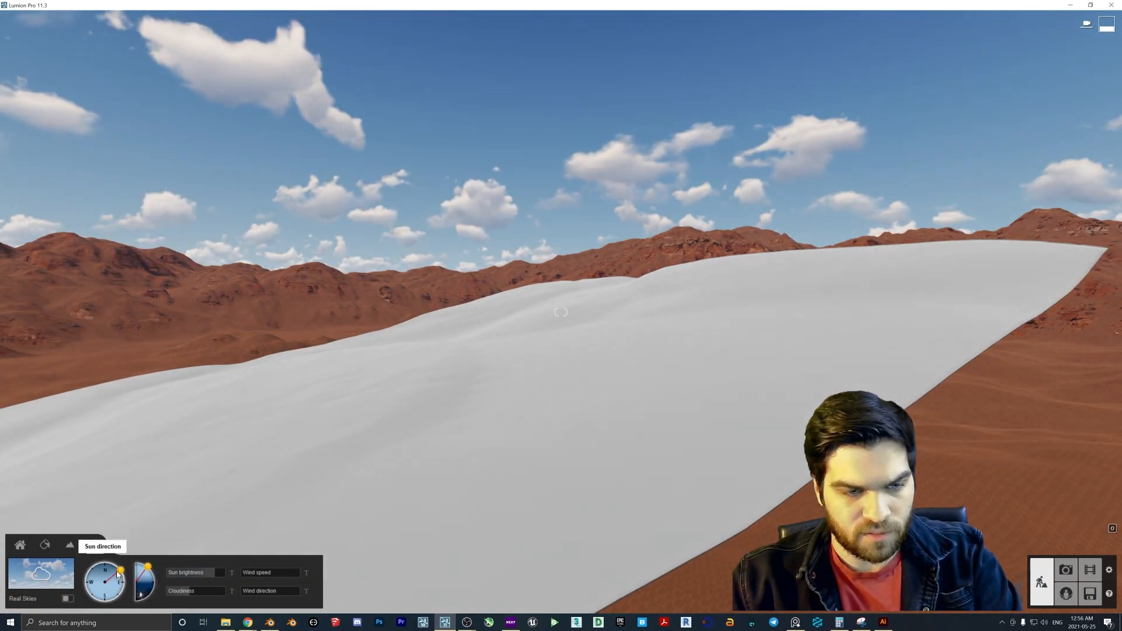
- Assign a dark tinted indoor glass material to the car's windows and headlights
{"action": "left_click", "coordinate": [44, 544]}
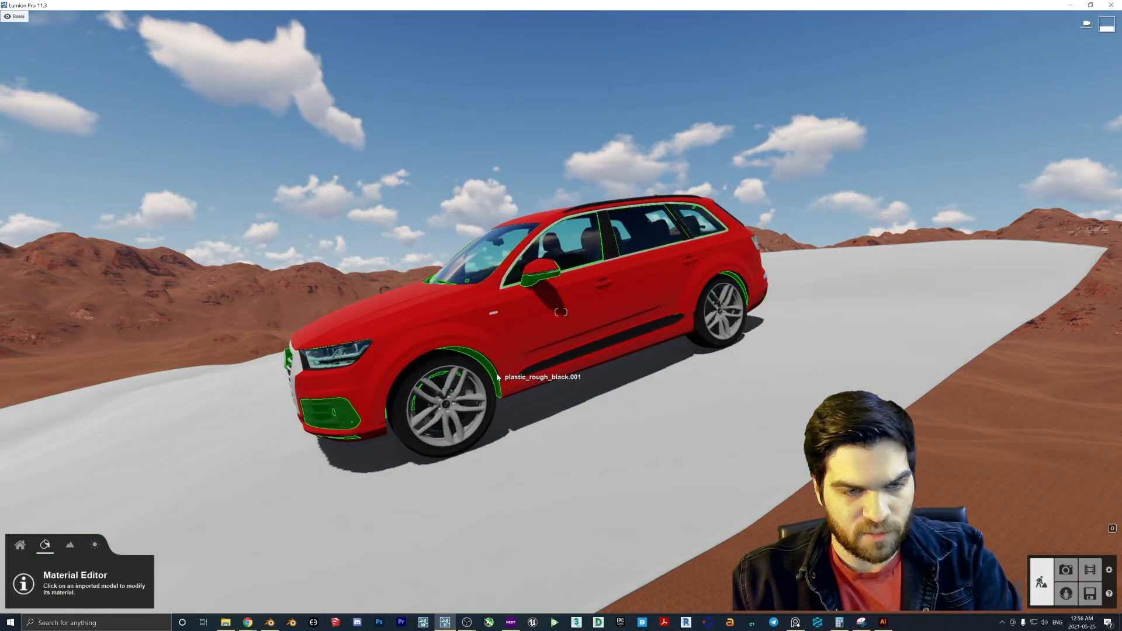
{"action": "right_click_drag", "start_coordinate": [456, 379], "coordinate": [555, 379]}
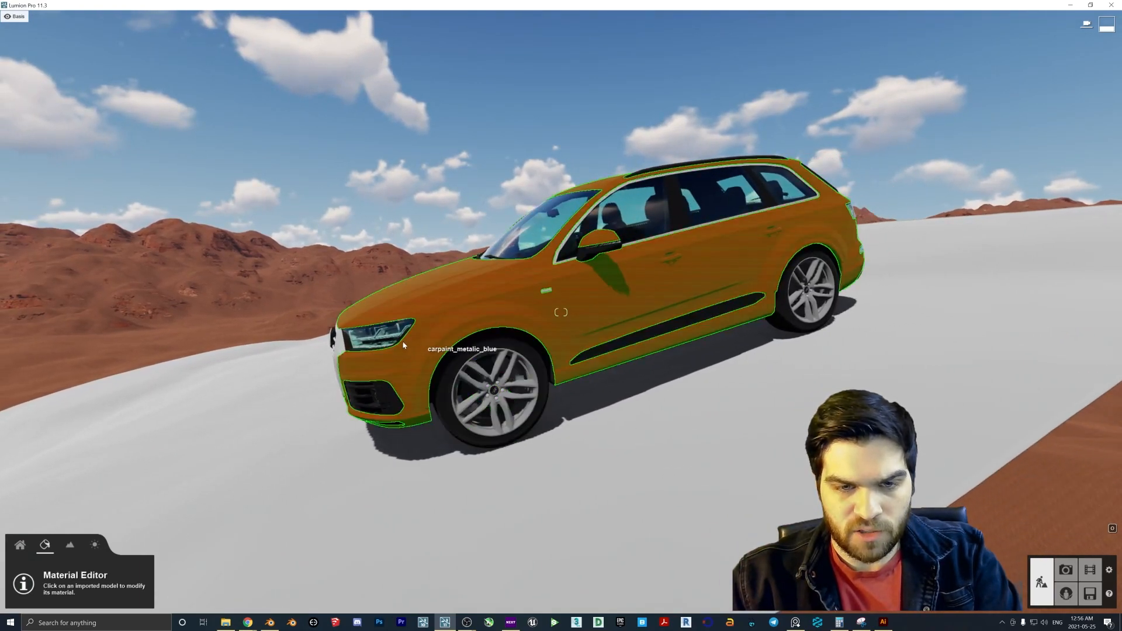
{"action": "left_click", "coordinate": [390, 343]}
{"action": "left_click", "coordinate": [391, 343]}
{"action": "left_click", "coordinate": [44, 398]}
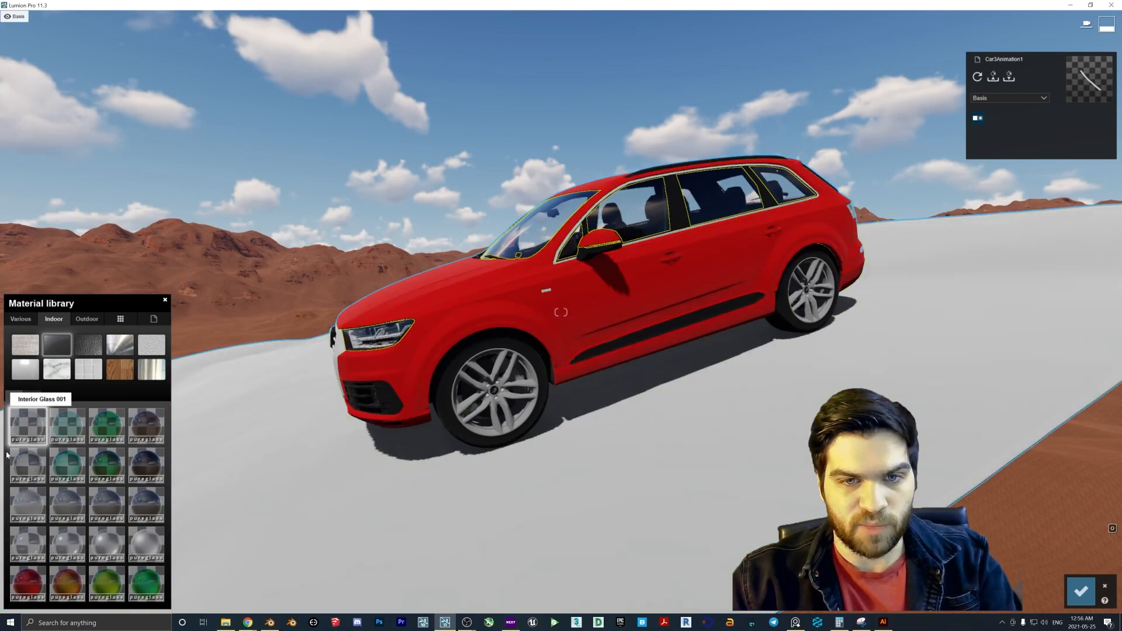
{"action": "left_click", "coordinate": [149, 430]}
- Give the red body paint a Standard material with gloss 0.8 and reflectivity of about 1.5
{"action": "right_click_drag", "start_coordinate": [517, 374], "coordinate": [519, 289]}
{"action": "left_click", "coordinate": [464, 338]}
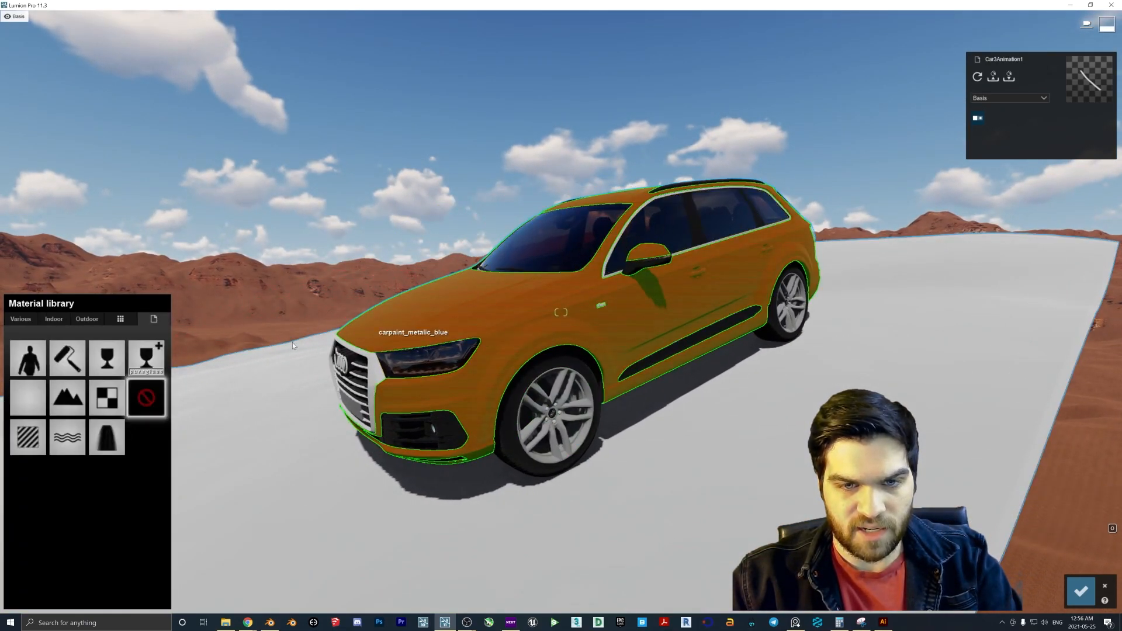
{"action": "left_click", "coordinate": [26, 441]}
{"action": "left_click_drag", "start_coordinate": [43, 475], "coordinate": [66, 477]}
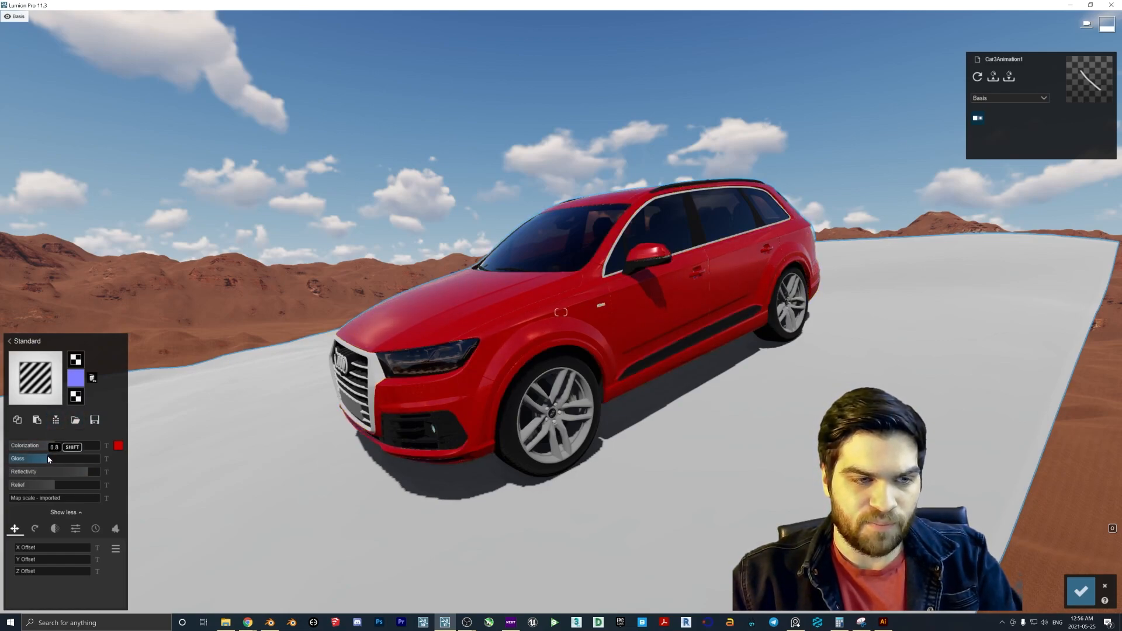
{"action": "right_click_drag", "start_coordinate": [304, 275], "coordinate": [234, 286]}
{"action": "key", "text": "w"}
{"action": "key", "text": "w"}
{"action": "right_click_drag", "start_coordinate": [575, 273], "coordinate": [554, 264]}
{"action": "key", "text": "s"}
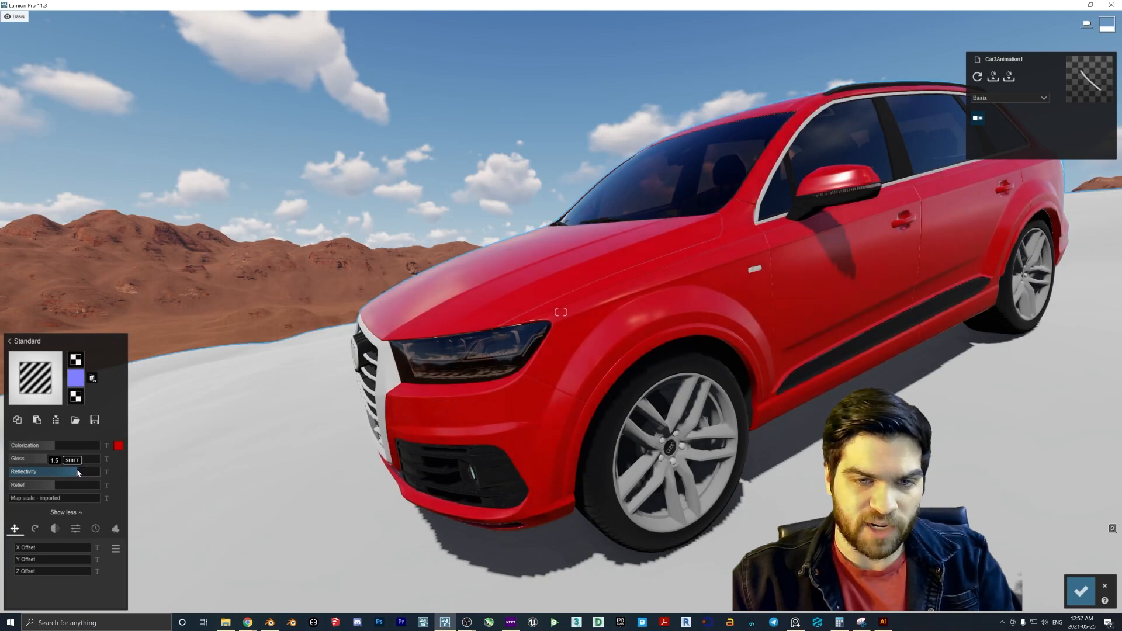
{"action": "mouse_move", "coordinate": [80, 472]}
{"action": "left_mouse_down"}
{"action": "mouse_move", "coordinate": [115, 477]}
{"action": "mouse_move", "coordinate": [100, 477]}
{"action": "left_mouse_up"}
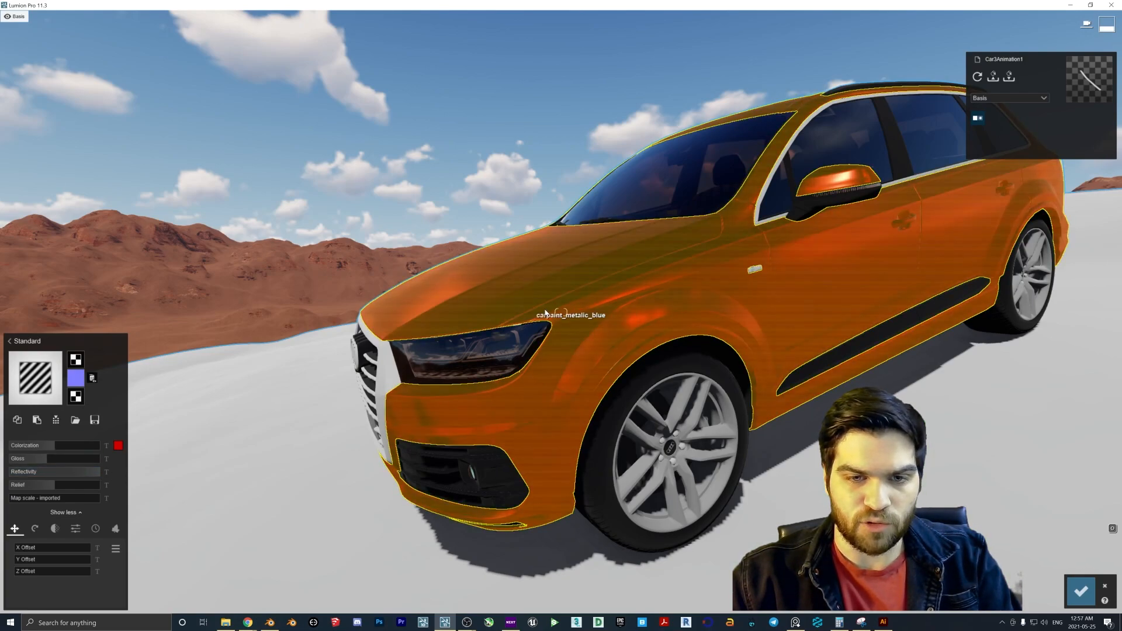
{"action": "left_click_drag", "start_coordinate": [95, 475], "coordinate": [68, 476]}
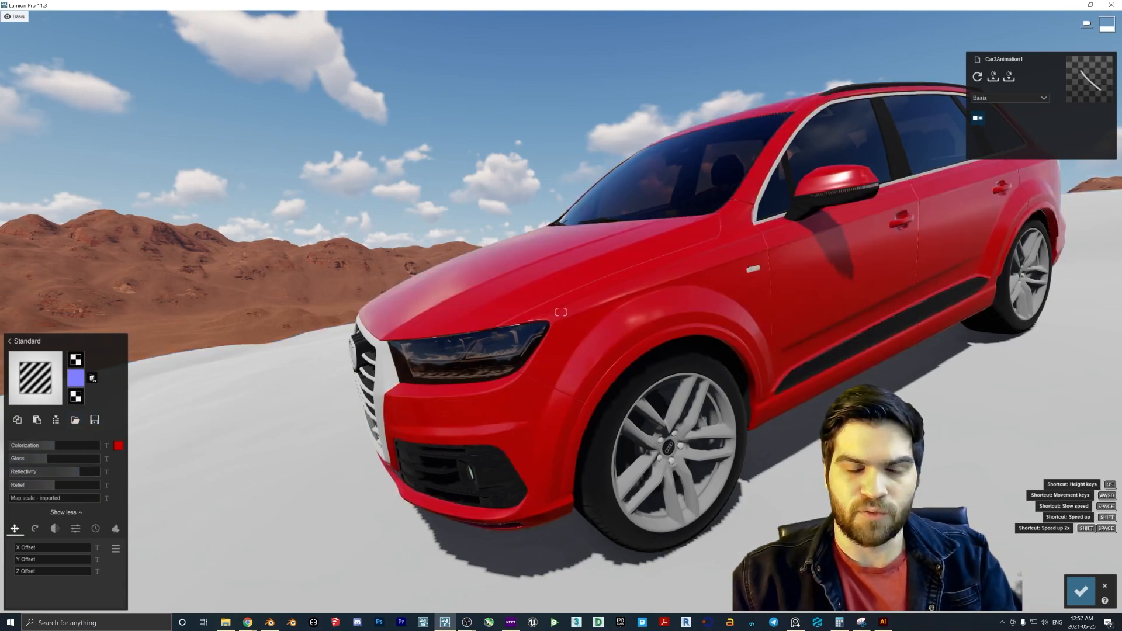
- Give the tyres a Standard material and slightly lower their colorization
{"action": "right_click_drag", "start_coordinate": [598, 379], "coordinate": [602, 388]}
{"action": "key", "text": "a"}
{"action": "key", "text": "d"}
{"action": "left_click", "coordinate": [588, 387]}
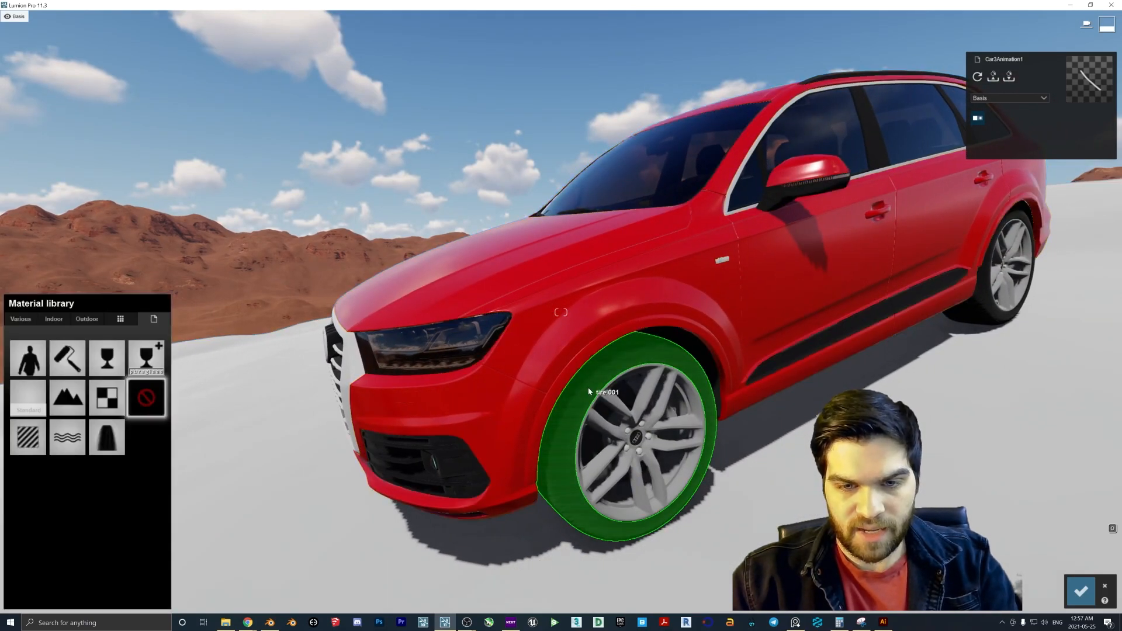
{"action": "left_click", "coordinate": [38, 435]}
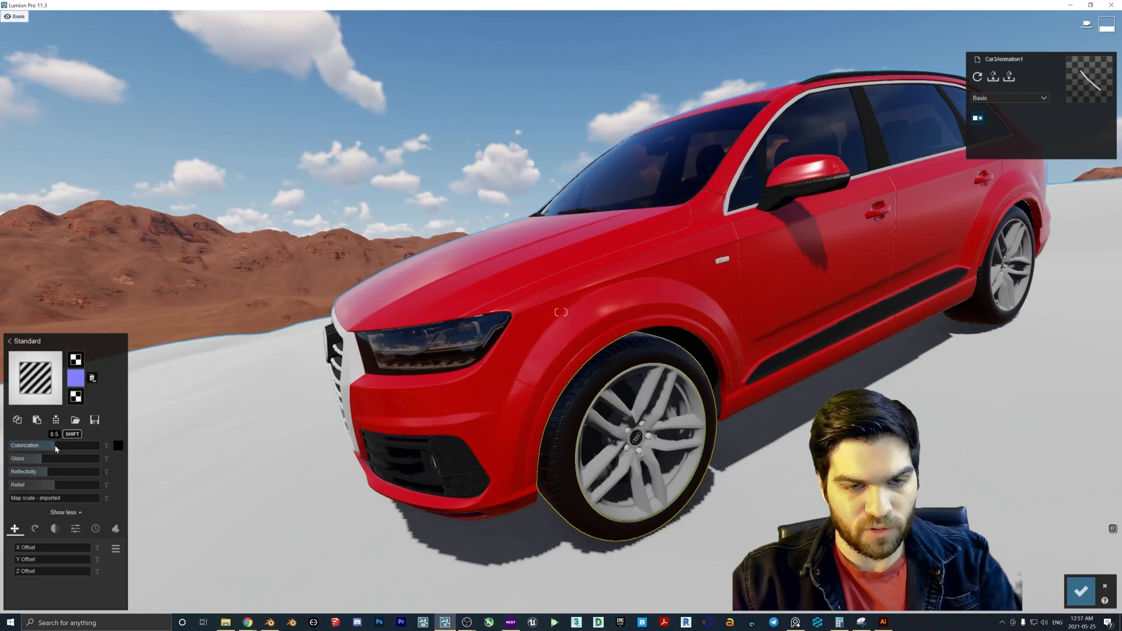
{"action": "left_click_drag", "start_coordinate": [56, 449], "coordinate": [51, 448]}
- Assign the dark tinted indoor glass material to the fog lights in the front bumper
{"action": "key", "text": "a"}
{"action": "right_click_drag", "start_coordinate": [474, 474], "coordinate": [661, 443]}
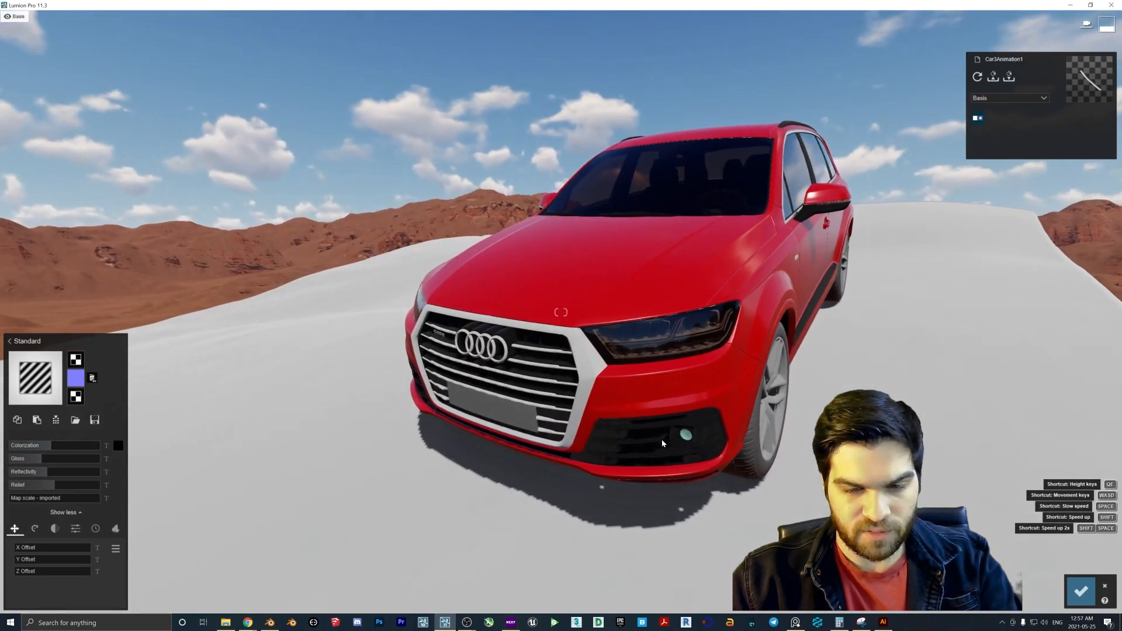
{"action": "left_click", "coordinate": [681, 437]}
{"action": "left_click", "coordinate": [24, 386]}
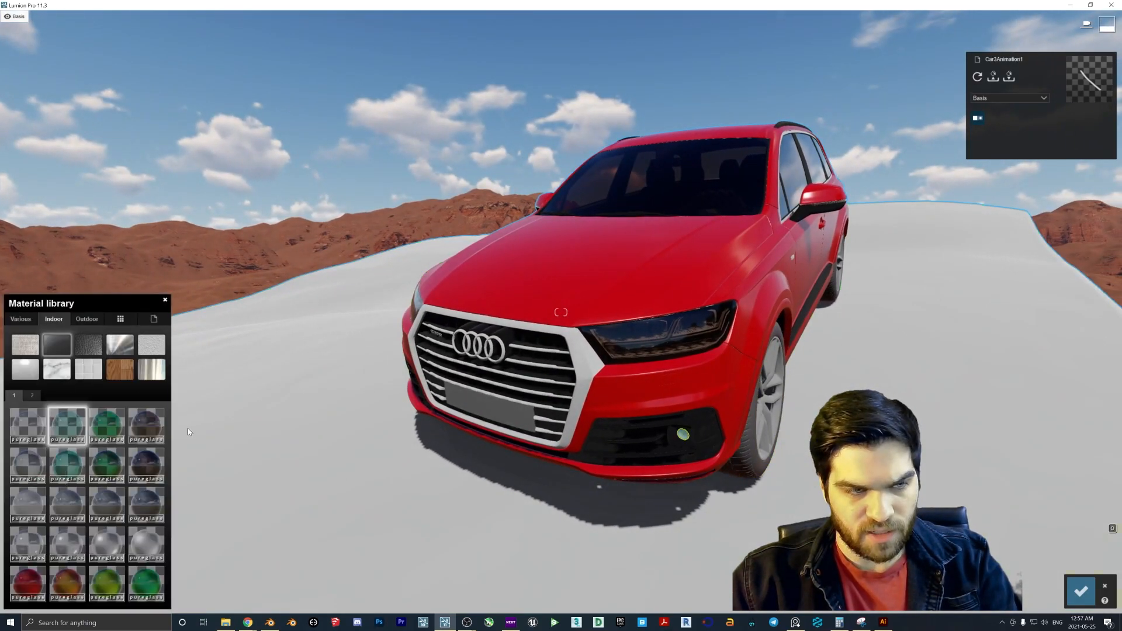
{"action": "key", "text": "d"}
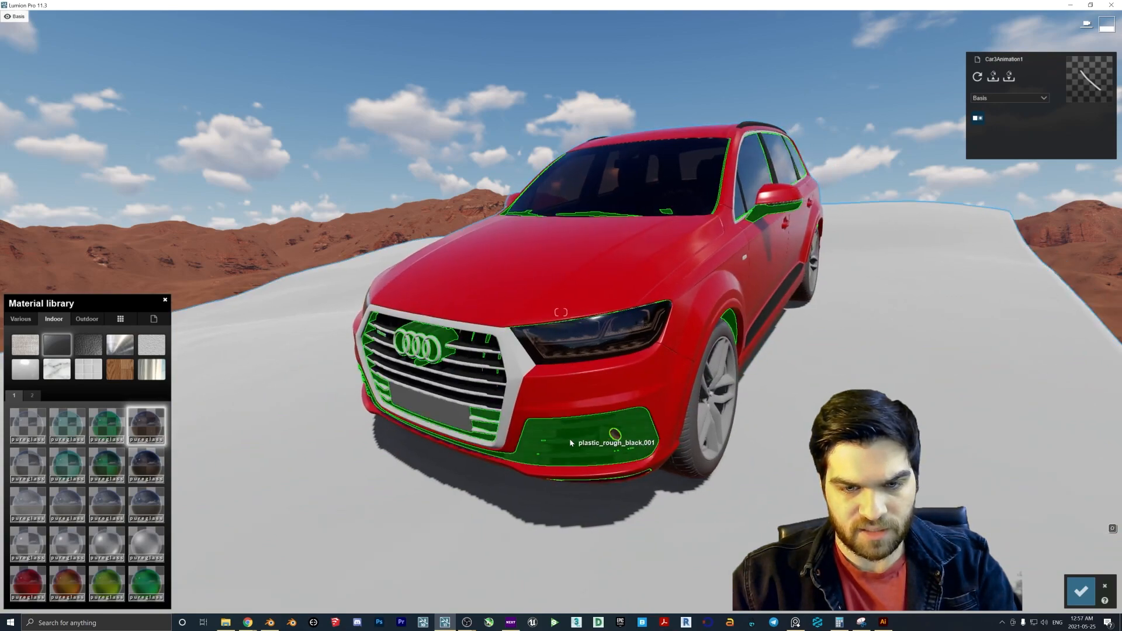
- Give the rough black plastic trim on the front bumper a Standard material with reduced gloss and reflectivity
{"action": "left_click", "coordinate": [571, 442]}
{"action": "left_click", "coordinate": [28, 437]}
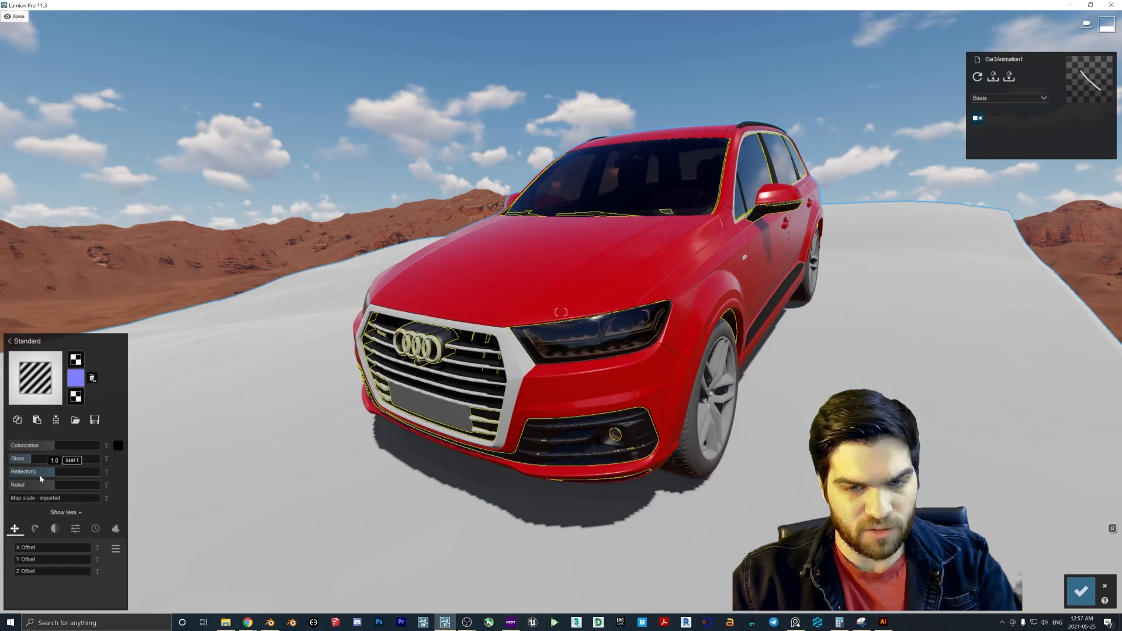
{"action": "left_click", "coordinate": [40, 472]}
- Assign the indoor metal material Chrome to the front grille and the Audi badge
{"action": "key", "text": "a"}
{"action": "right_click_drag", "start_coordinate": [520, 345], "coordinate": [571, 348]}
{"action": "left_click", "coordinate": [515, 367]}
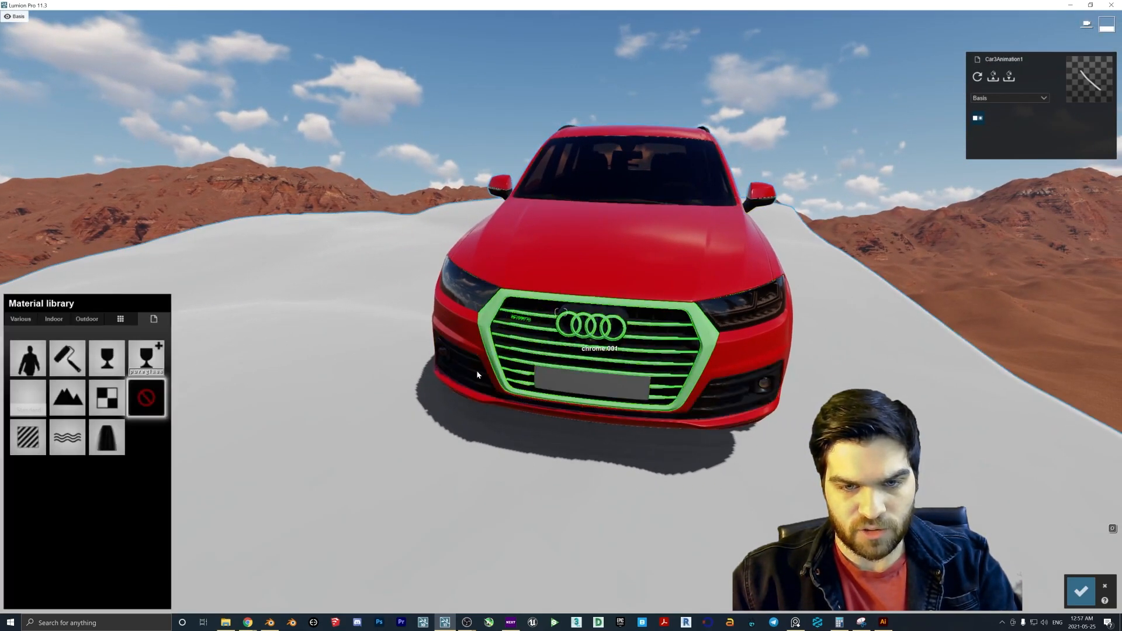
{"action": "left_click", "coordinate": [53, 319]}
{"action": "left_click", "coordinate": [120, 345]}
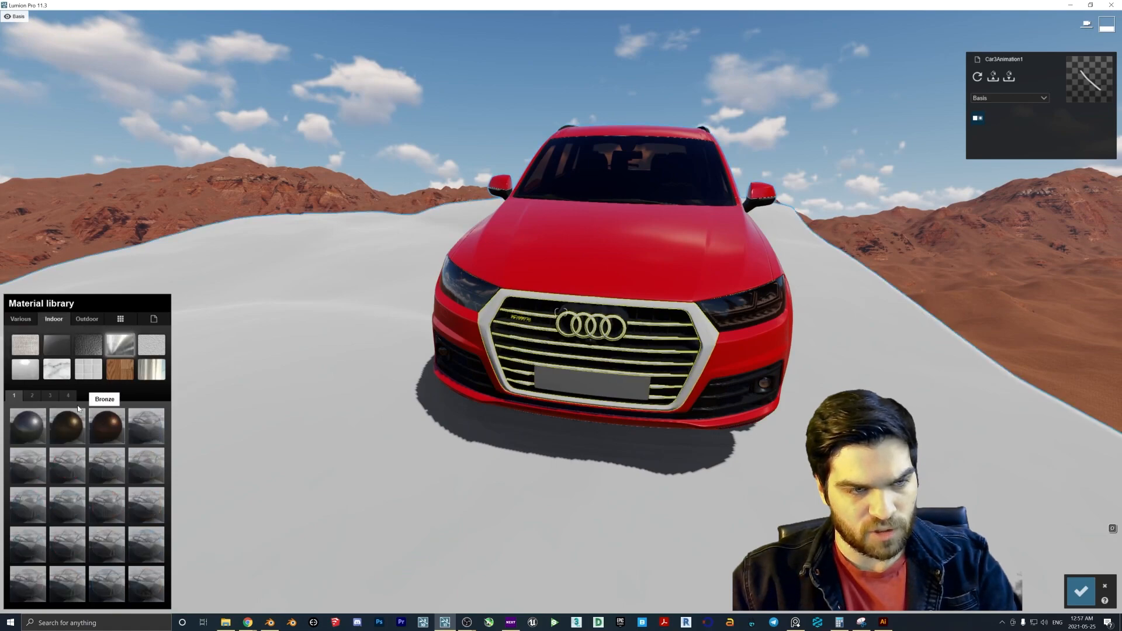
{"action": "left_click", "coordinate": [61, 397]}
{"action": "left_click", "coordinate": [32, 395]}
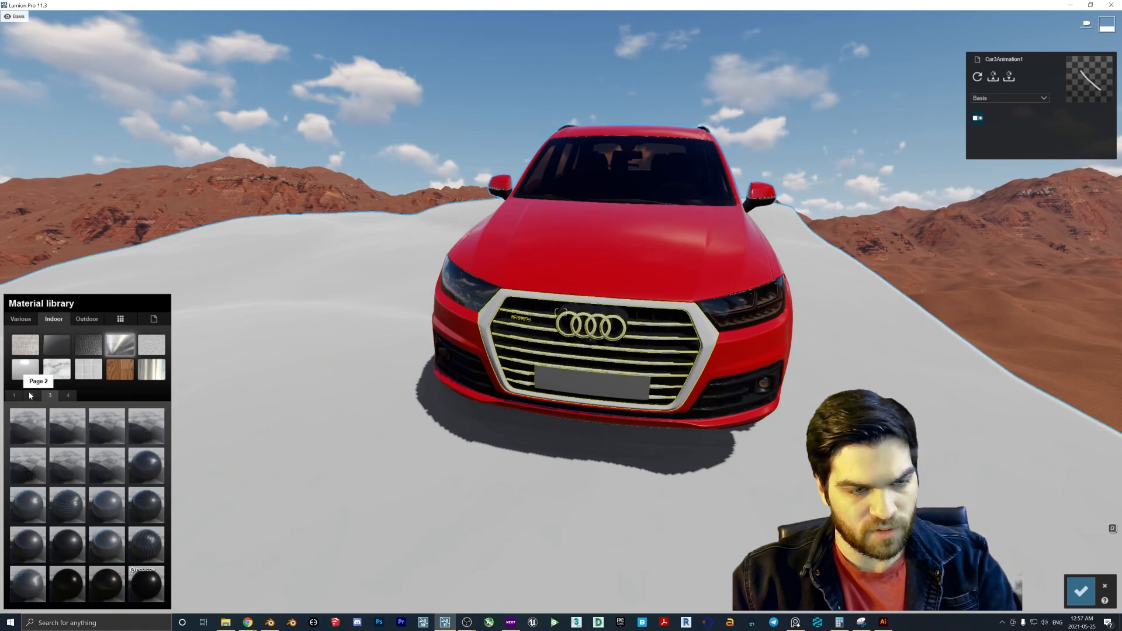
{"action": "left_click", "coordinate": [148, 540]}
- Examine the car's grille, licence plate, front corners and side to check the applied materials
{"action": "key", "text": "d"}
{"action": "right_click_drag", "start_coordinate": [458, 375], "coordinate": [501, 370]}
{"action": "key", "text": "a"}
{"action": "key", "text": "w"}
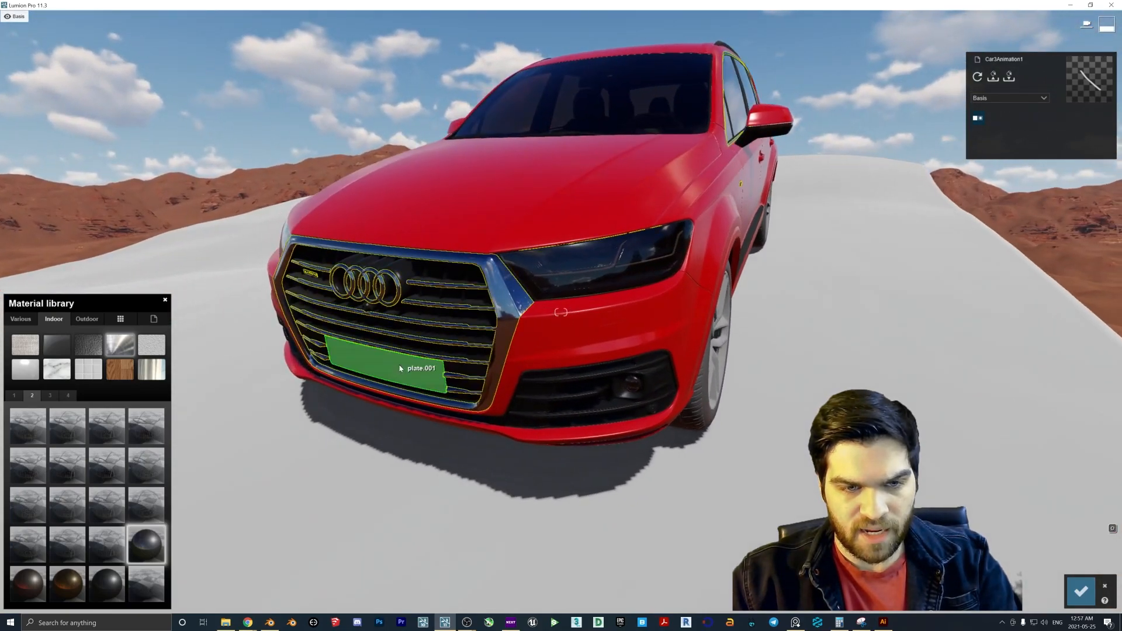
{"action": "left_click", "coordinate": [399, 368]}
{"action": "key", "text": "a"}
{"action": "right_click_drag", "start_coordinate": [308, 322], "coordinate": [476, 380]}
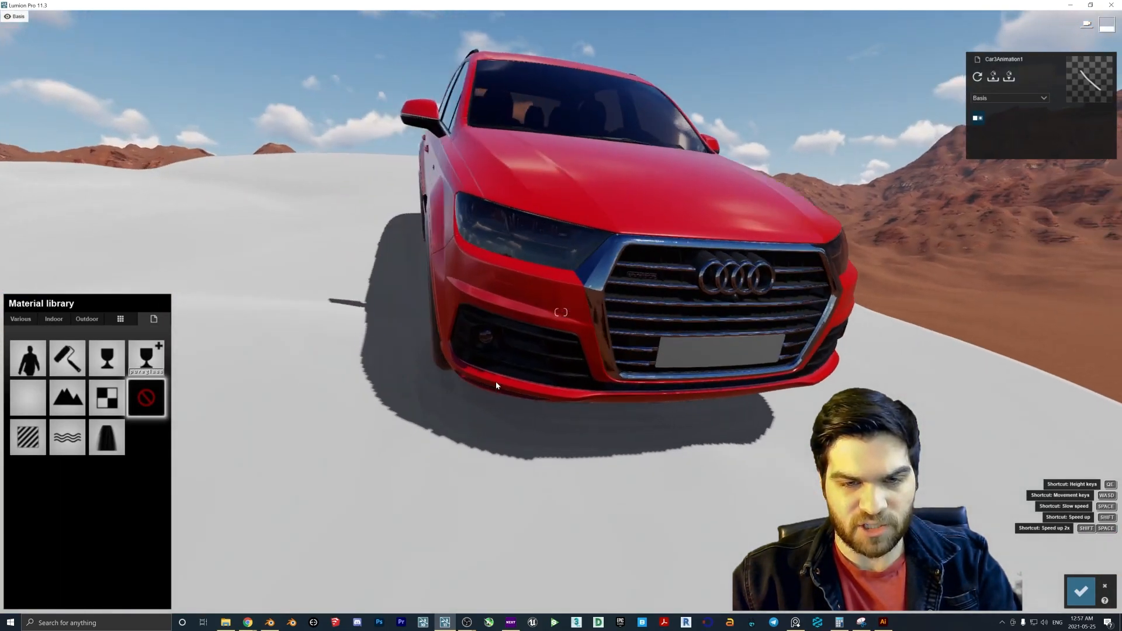
{"action": "key", "text": "s"}
{"action": "key", "text": "a"}
{"action": "right_click_drag", "start_coordinate": [720, 363], "coordinate": [906, 347]}
{"action": "key", "text": "w"}
{"action": "key", "text": "a"}
{"action": "right_click_drag", "start_coordinate": [526, 311], "coordinate": [327, 294]}
{"action": "key", "text": "w"}
{"action": "key", "text": "d"}
{"action": "key", "text": "d"}
{"action": "key", "text": "w"}
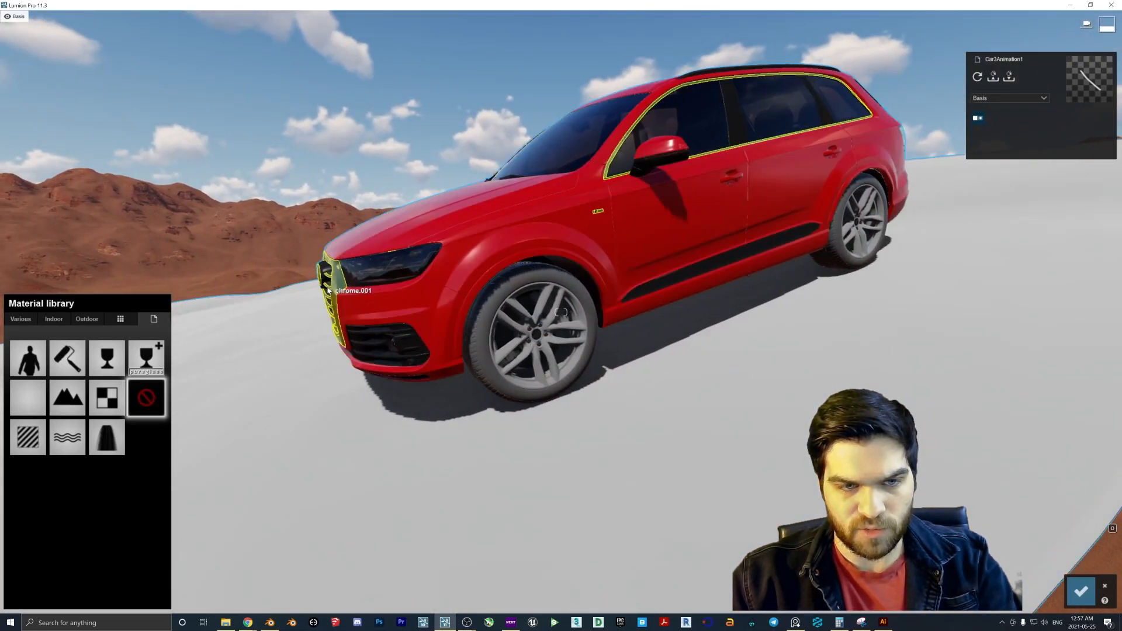
- Copy the Chrome material from the grille and paste it onto the wheel rims
{"action": "left_click", "coordinate": [328, 290]}
{"action": "left_click", "coordinate": [19, 422]}
{"action": "left_click", "coordinate": [520, 331]}
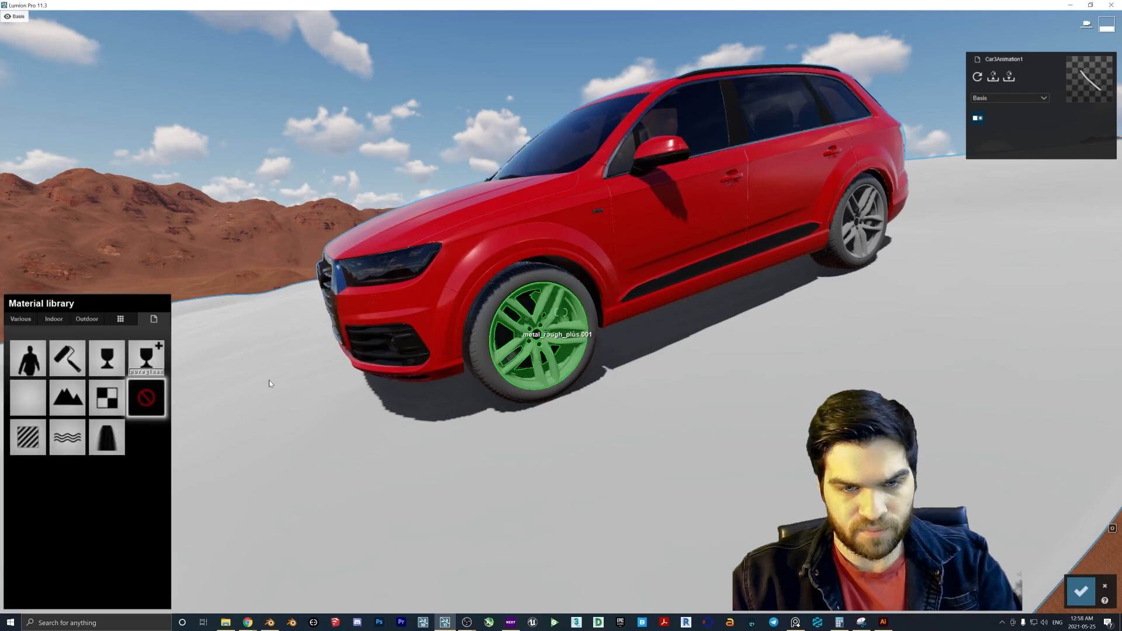
{"action": "left_click", "coordinate": [36, 433]}
{"action": "left_click", "coordinate": [37, 420]}
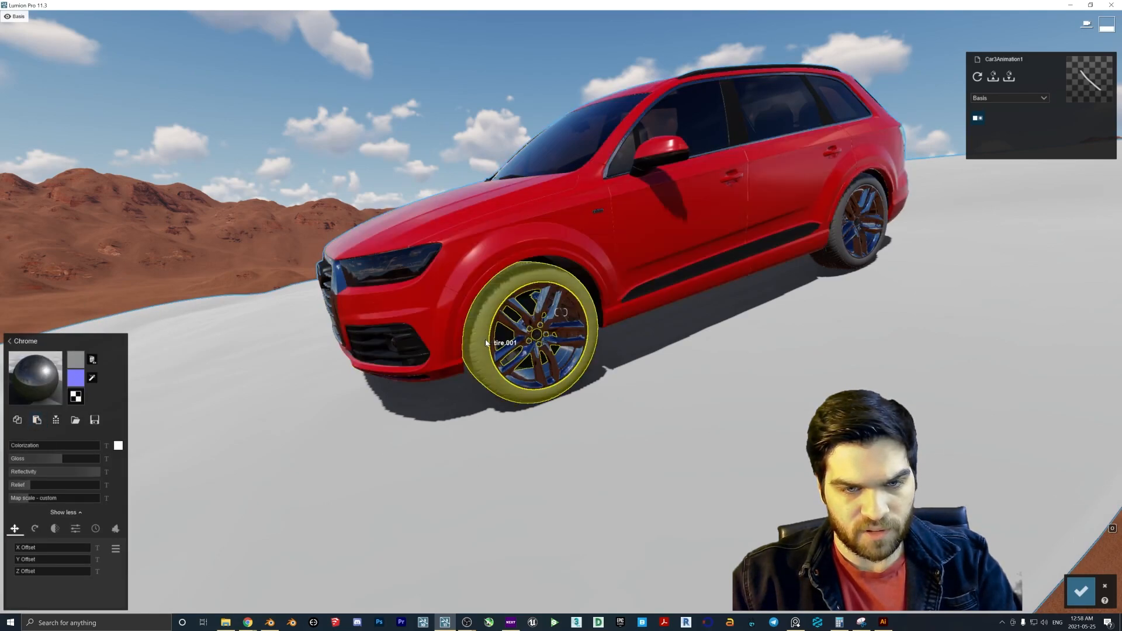
- Enter the car's cabin and examine the interior and the view through the windshield
{"action": "key", "text": "d"}
{"action": "right_click_drag", "start_coordinate": [583, 400], "coordinate": [598, 284]}
{"action": "key", "text": "w"}
{"action": "key", "text": "d"}
{"action": "key", "text": "w"}
{"action": "key", "text": "s"}
{"action": "key", "text": "w"}
{"action": "key", "text": "s"}
{"action": "key", "text": "w"}
{"action": "key", "text": "s"}
{"action": "key", "text": "d"}
{"action": "key", "text": "a"}
{"action": "key", "text": "d"}
{"action": "key", "text": "d"}
{"action": "key", "text": "a"}
{"action": "key", "text": "d"}
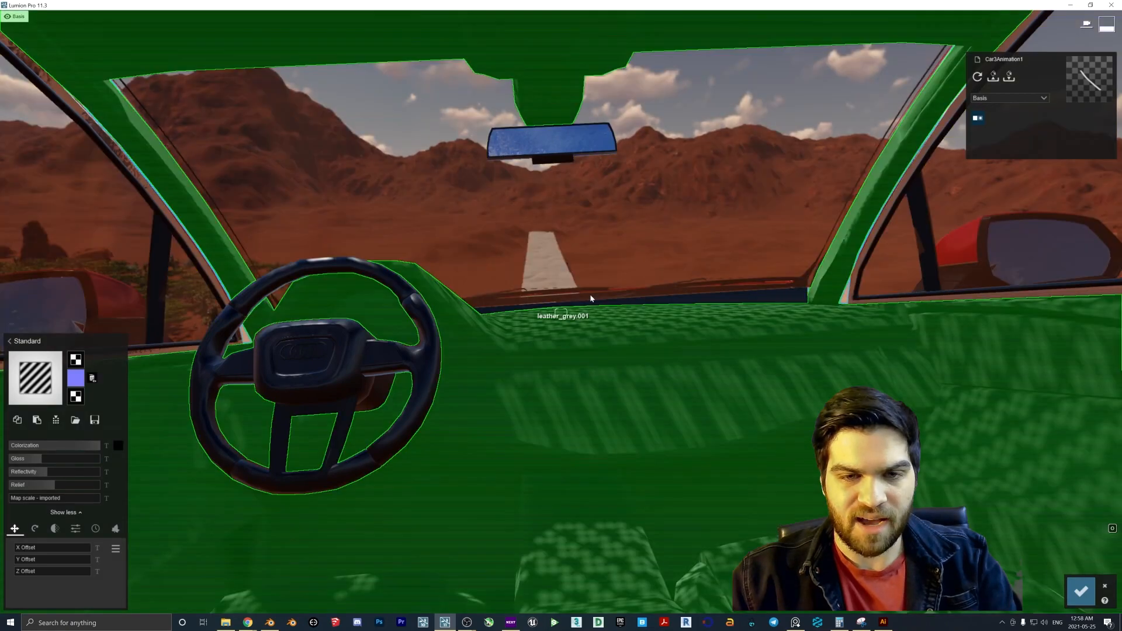
- Give the side trim and roof rails a Standard material with a darker grey colour and gloss 0.7
{"action": "right_click_drag", "start_coordinate": [611, 325], "coordinate": [651, 334]}
{"action": "key", "text": "a"}
{"action": "key", "text": "d"}
{"action": "left_click", "coordinate": [651, 334]}
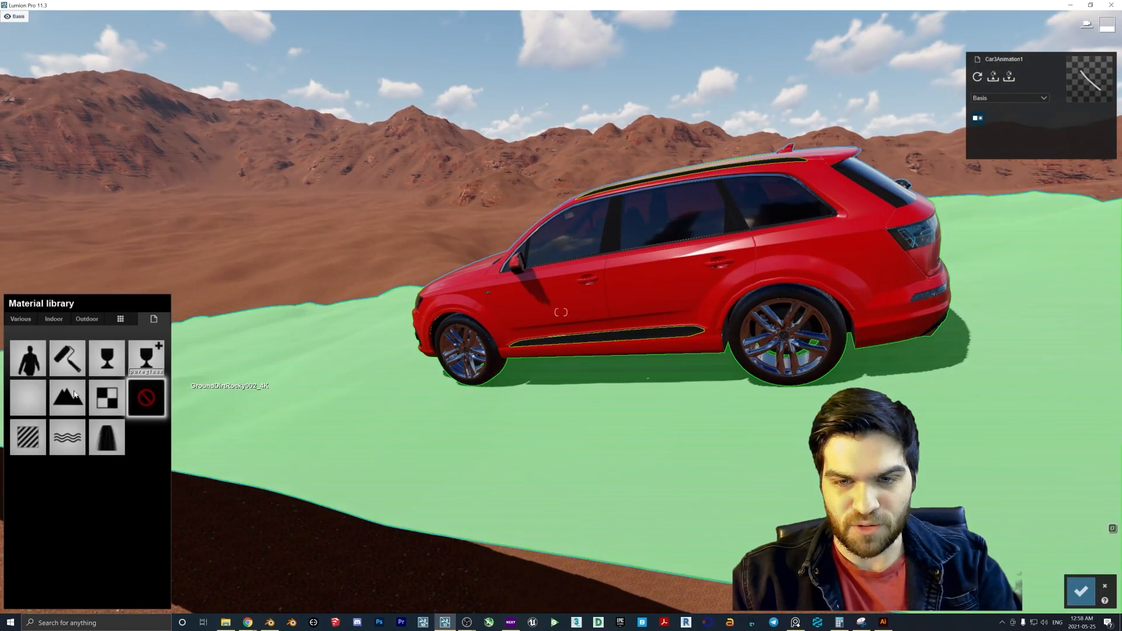
{"action": "left_click", "coordinate": [31, 439]}
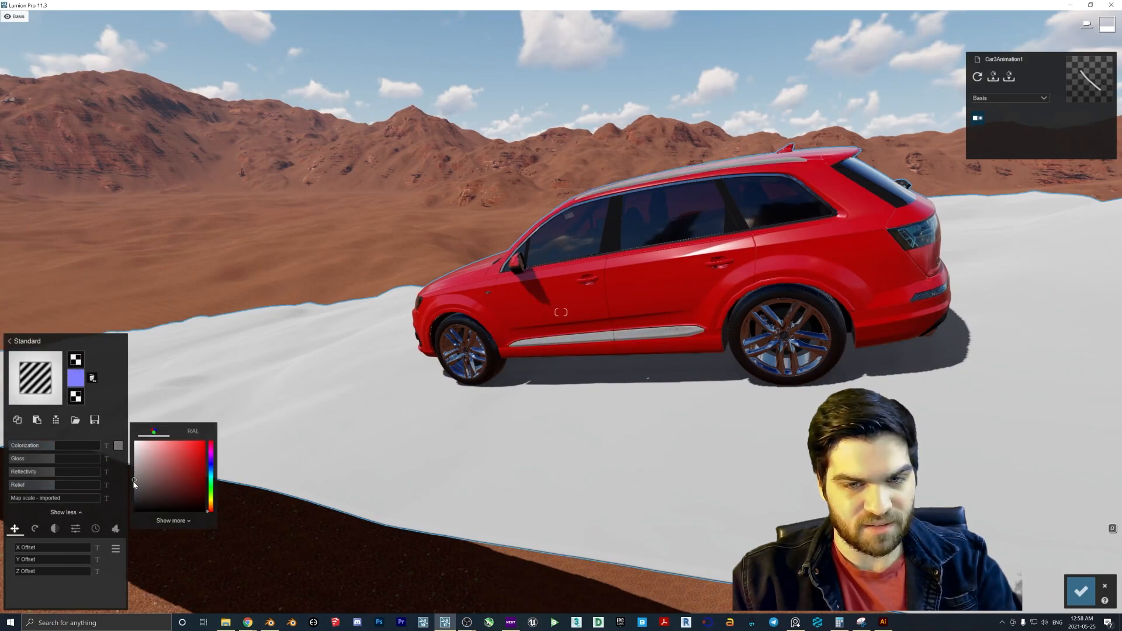
{"action": "left_click", "coordinate": [51, 461]}
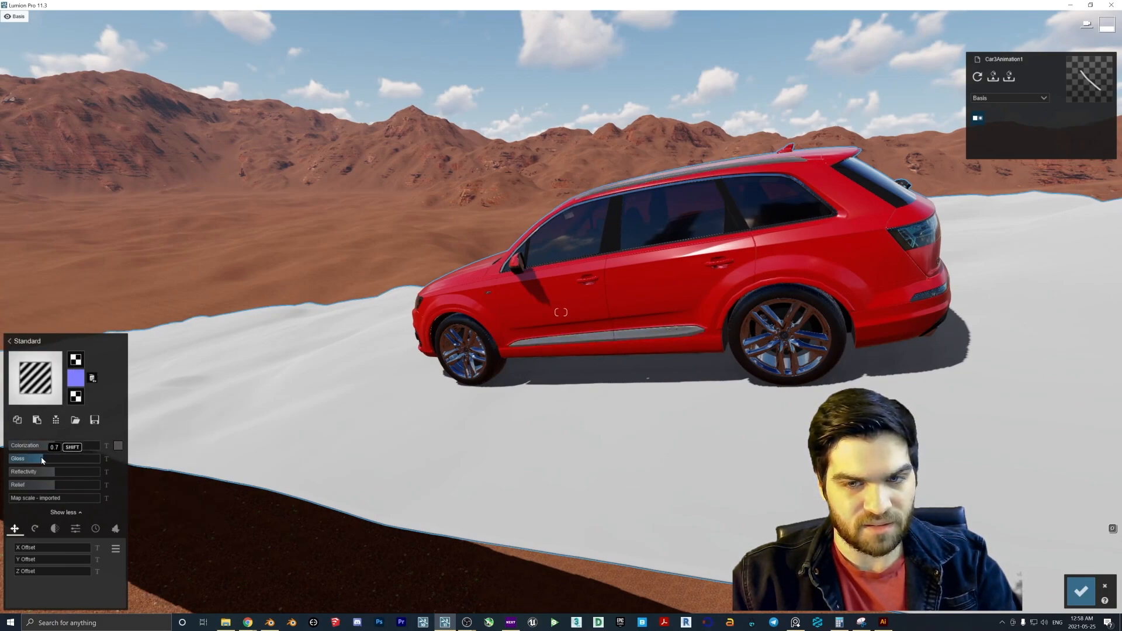
- Give the car's tail lights the red DecoGlassMatteBack 001 glass material
{"action": "key", "text": "d"}
{"action": "right_click_drag", "start_coordinate": [643, 304], "coordinate": [544, 280]}
{"action": "left_click", "coordinate": [812, 319]}
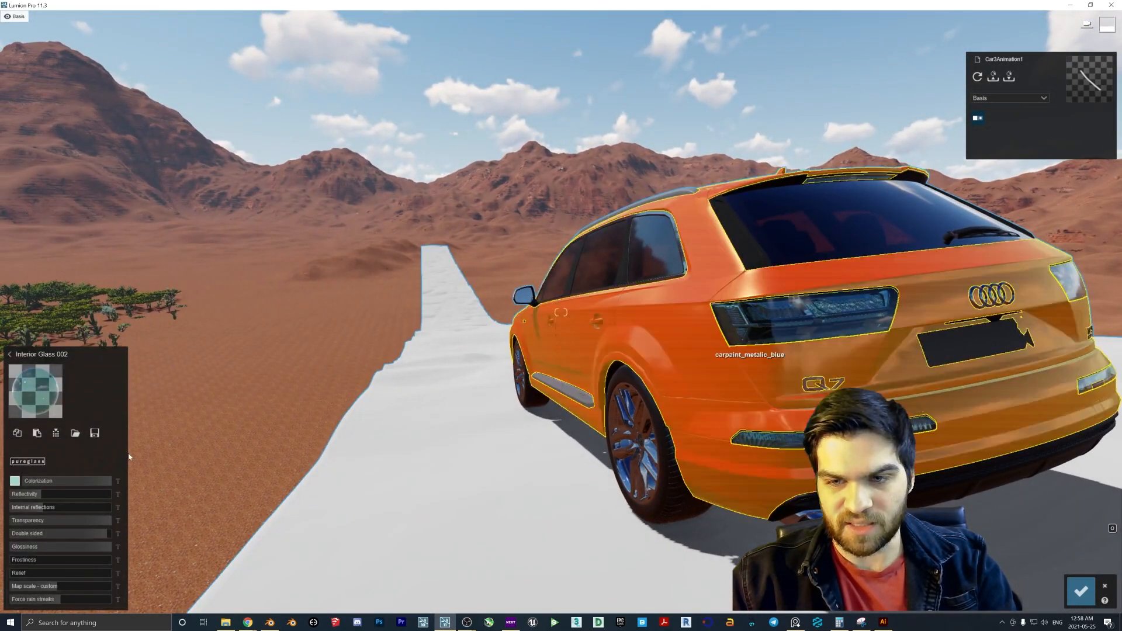
{"action": "left_click", "coordinate": [44, 393]}
{"action": "left_click", "coordinate": [31, 581]}
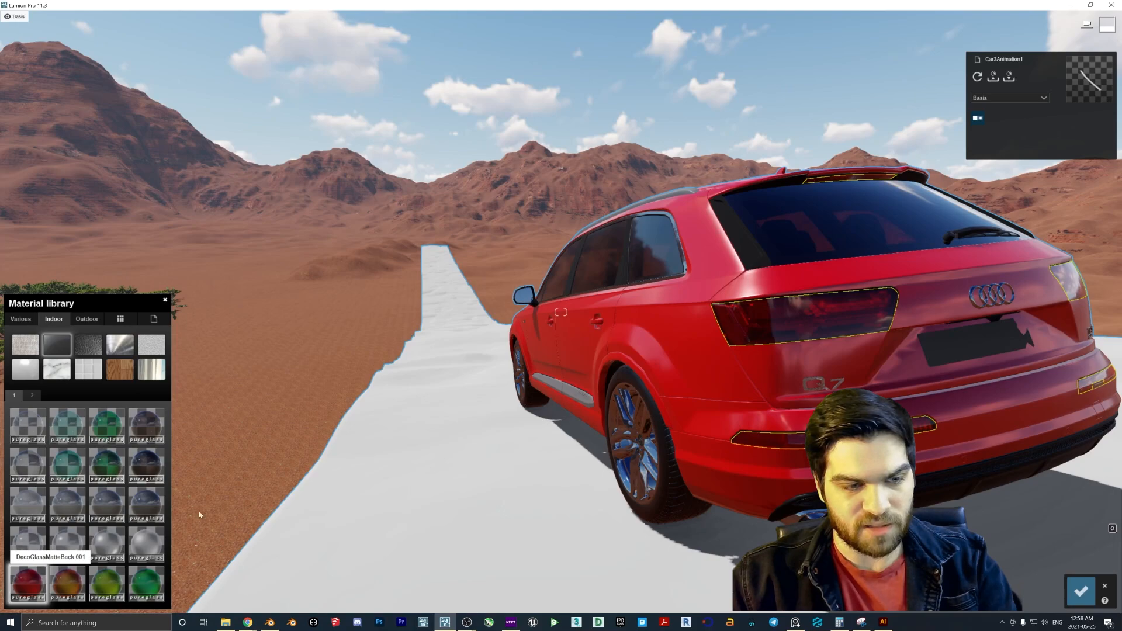
- Give the rear licence plate a Standard material with a white colour
{"action": "key", "text": "d"}
{"action": "left_click", "coordinate": [722, 349]}
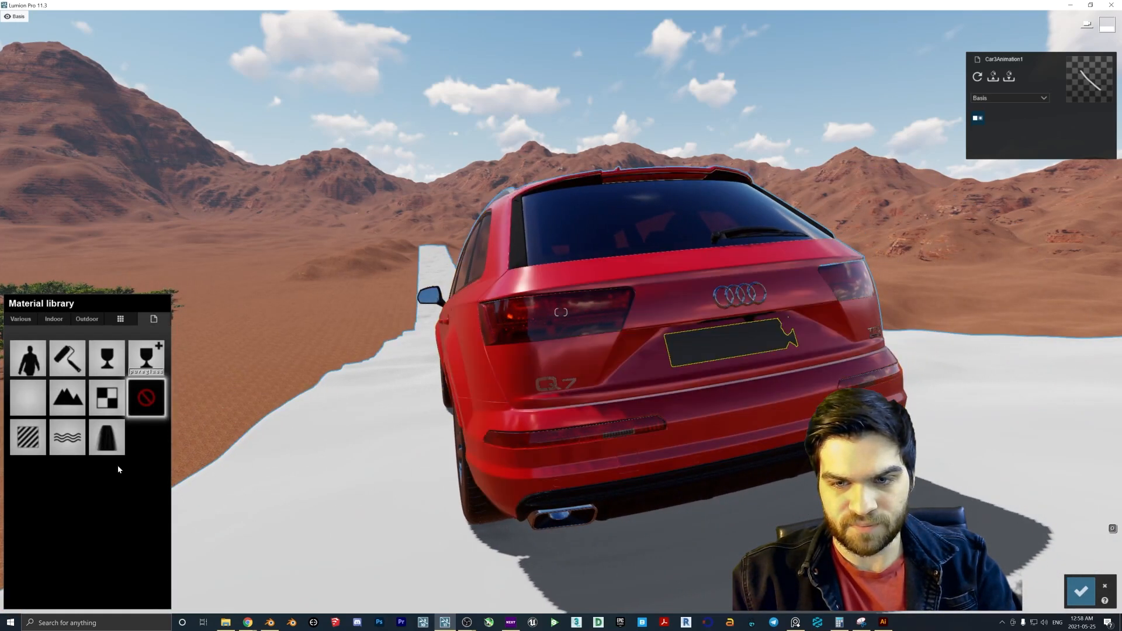
{"action": "left_click", "coordinate": [28, 437]}
{"action": "left_click", "coordinate": [118, 446]}
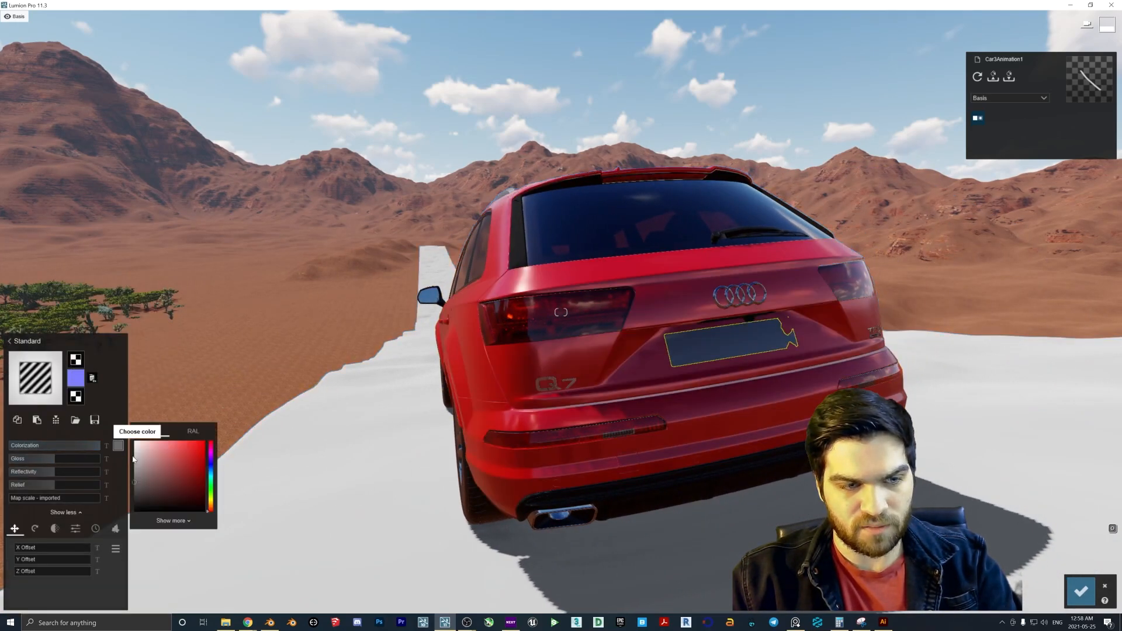
- Examine the car's rear and side, and save the material changes
{"action": "key", "text": "a"}
{"action": "right_click_drag", "start_coordinate": [480, 434], "coordinate": [582, 385]}
{"action": "key", "text": "d"}
{"action": "key", "text": "w"}
{"action": "key", "text": "d"}
{"action": "key", "text": "a"}
{"action": "key", "text": "a"}
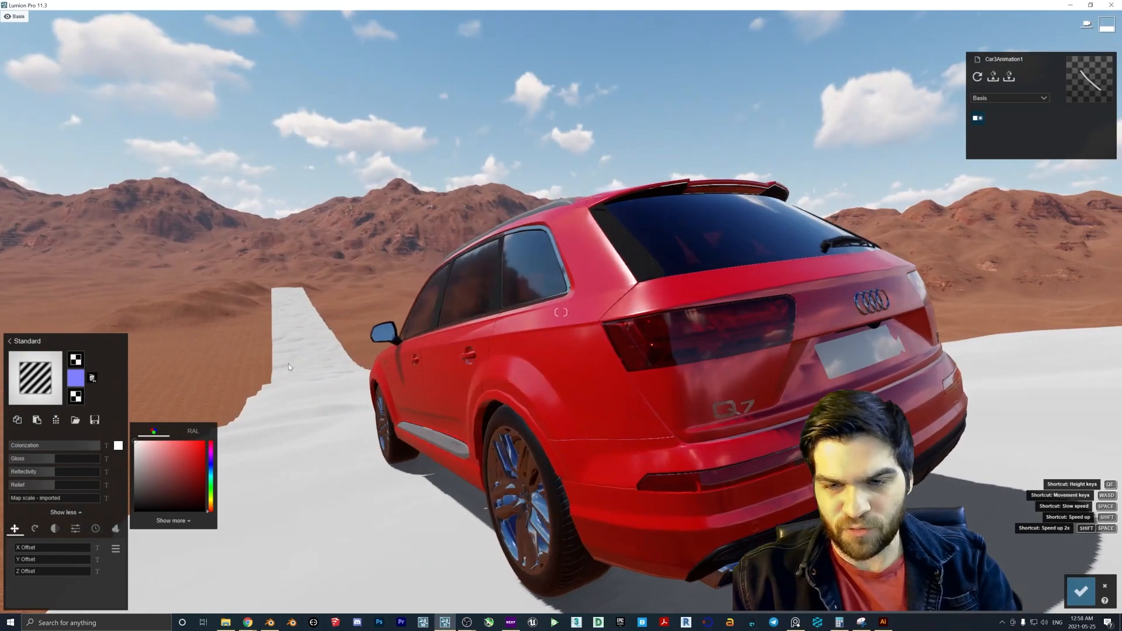
{"action": "key", "text": "s"}
{"action": "key", "text": "d"}
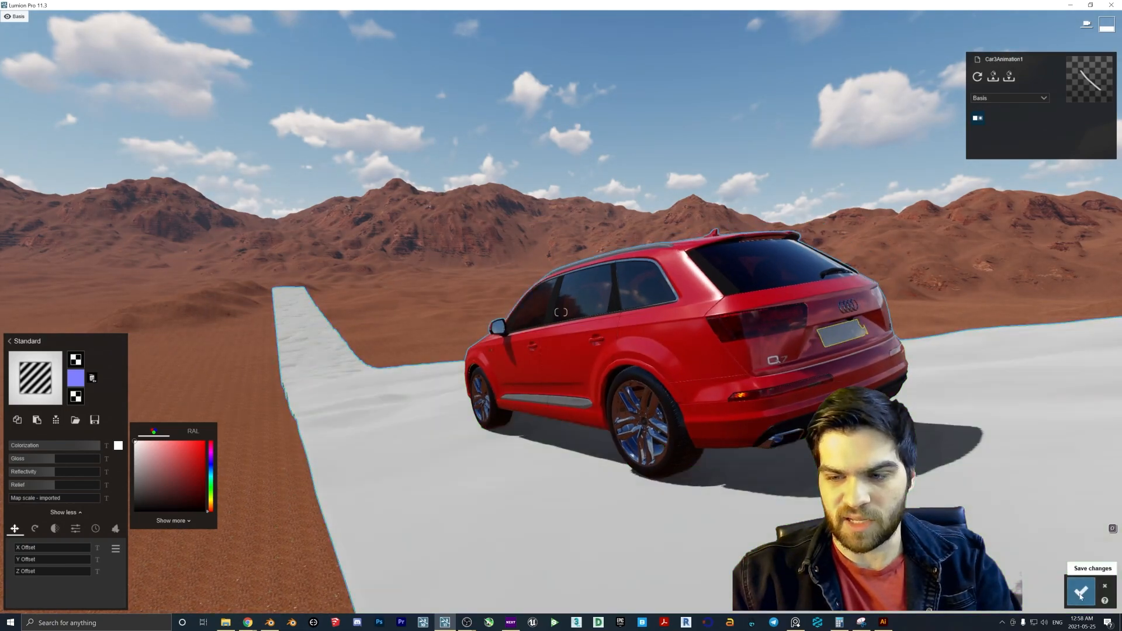
{"action": "left_click", "coordinate": [1080, 592]}
- Return the view to the car on the terrain strip and switch from material editing to object editing
{"action": "key", "text": "a"}
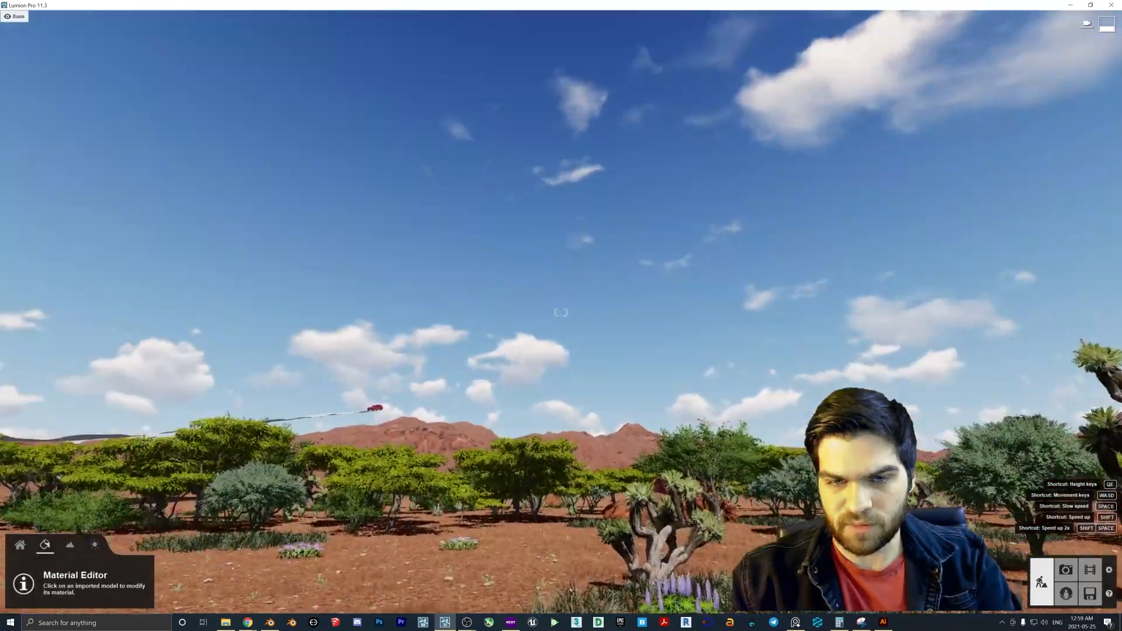
{"action": "key", "text": "w"}
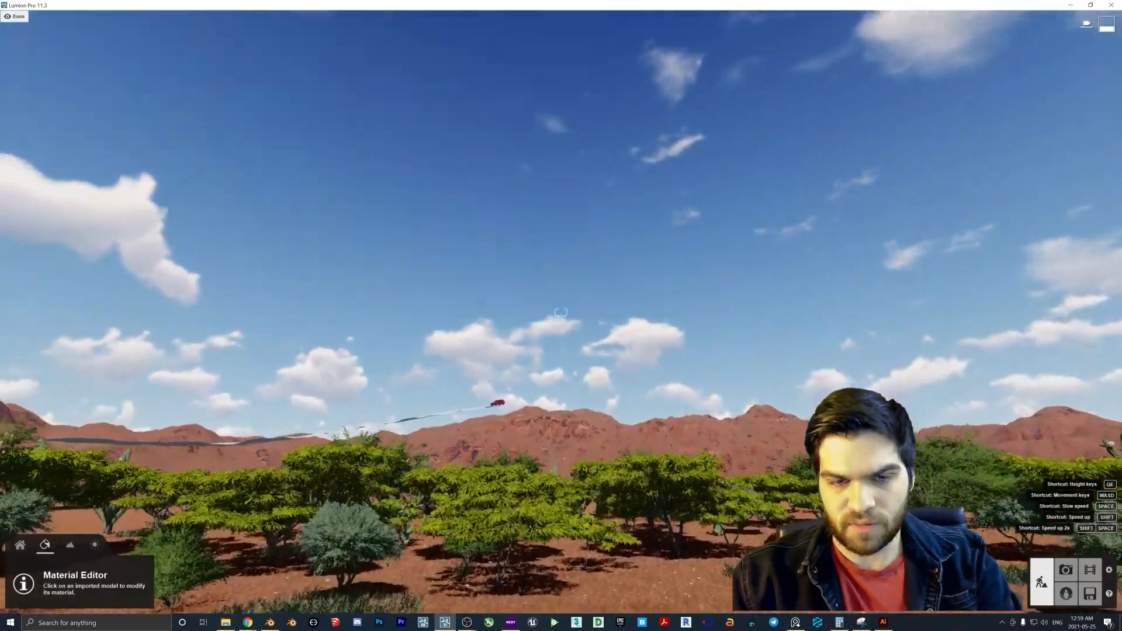
{"action": "key", "text": "w"}
{"action": "right_click_drag", "start_coordinate": [228, 423], "coordinate": [220, 538]}
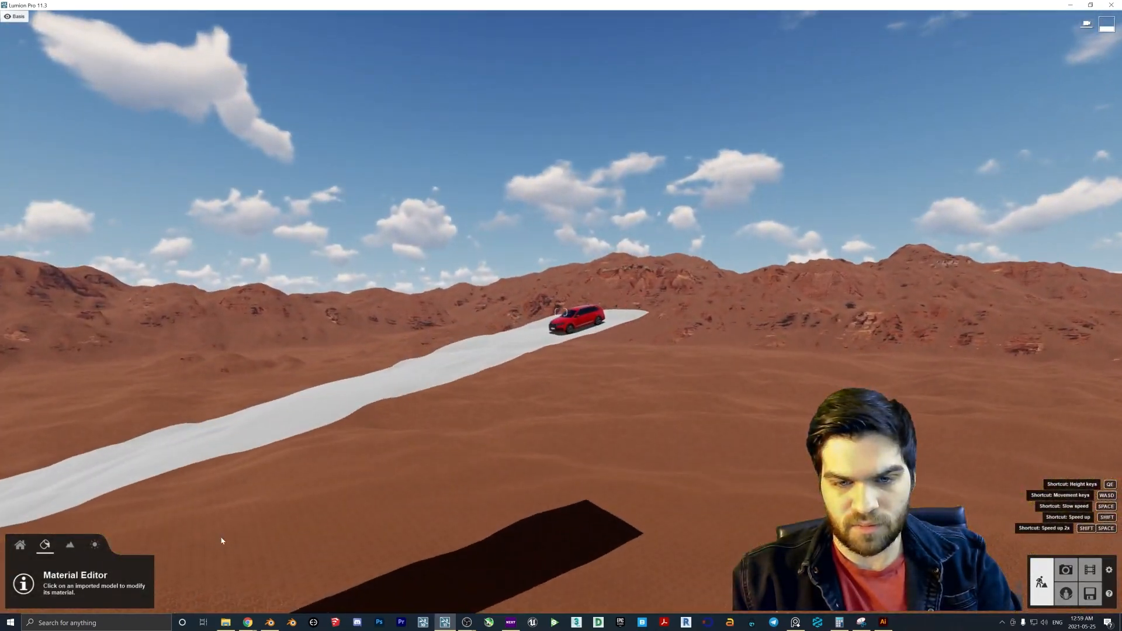
{"action": "left_click", "coordinate": [20, 544]}
- Examine the car's drive along the terrain strip from several sides and heights
{"action": "key", "text": "w"}
{"action": "right_click_drag", "start_coordinate": [561, 312], "coordinate": [271, 324]}
{"action": "key", "text": "w"}
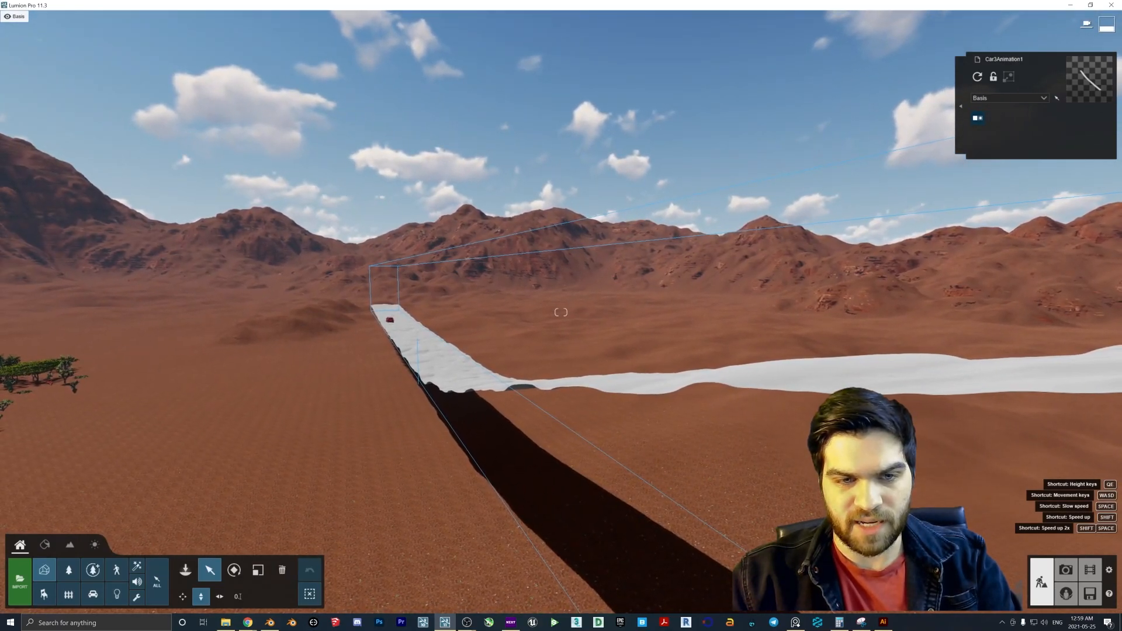
{"action": "mouse_move", "coordinate": [561, 312]}
{"action": "right_mouse_down"}
{"action": "mouse_move", "coordinate": [731, 292]}
{"action": "mouse_move", "coordinate": [856, 254]}
{"action": "mouse_move", "coordinate": [563, 315]}
{"action": "right_mouse_up"}
{"action": "key", "text": "a"}
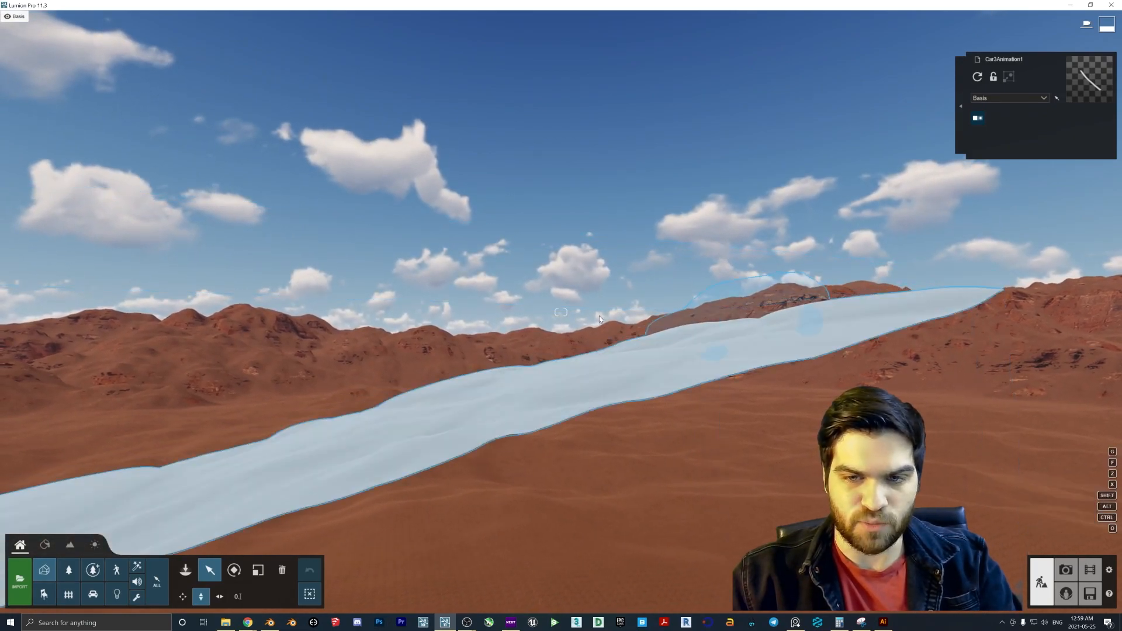
{"action": "right_click_drag", "start_coordinate": [748, 383], "coordinate": [456, 570]}
{"action": "key", "text": "d"}
{"action": "key", "text": "q"}
{"action": "key", "text": "w"}
{"action": "key", "text": "s"}
{"action": "key", "text": "q"}
{"action": "key", "text": "a"}
{"action": "key", "text": "q"}
{"action": "key", "text": "d"}
{"action": "key", "text": "d"}
{"action": "key", "text": "s"}
{"action": "right_click_drag", "start_coordinate": [816, 430], "coordinate": [775, 427]}
{"action": "right_click_drag", "start_coordinate": [774, 491], "coordinate": [644, 436]}
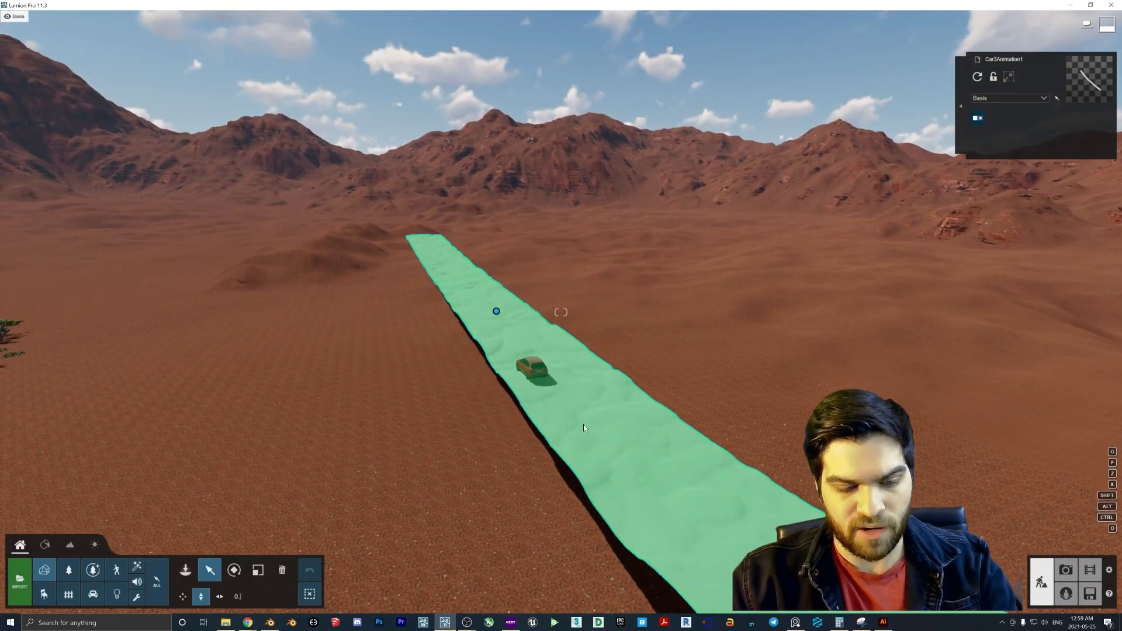
{"action": "right_click_drag", "start_coordinate": [587, 413], "coordinate": [900, 403]}
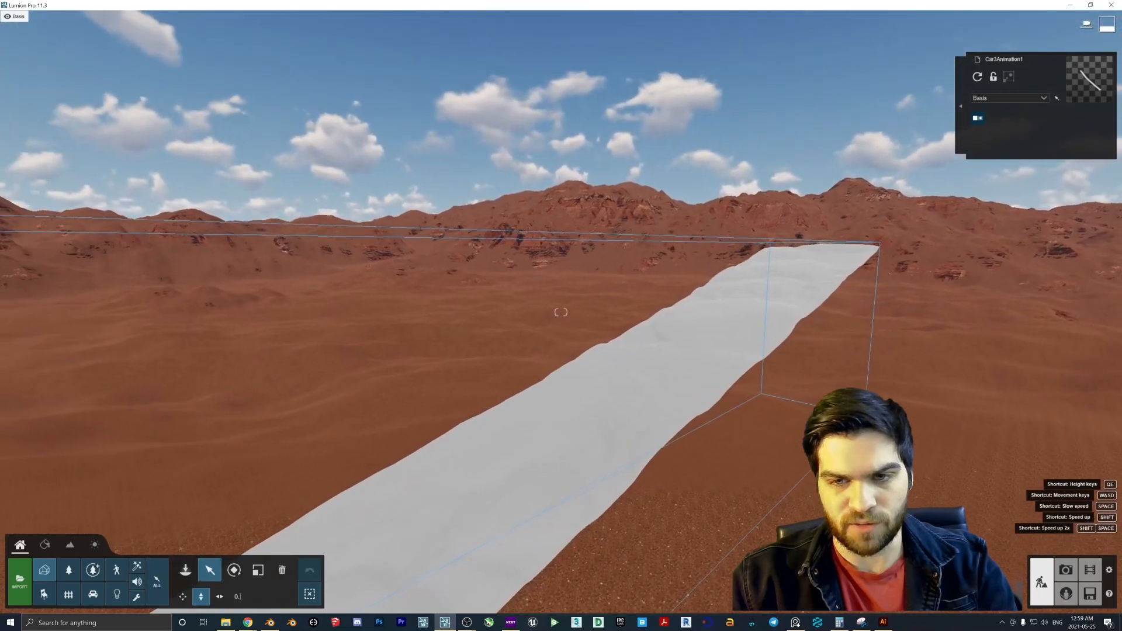
- Record a new movie clip in slot 2 with two camera keyframes facing the car on the terrain strip, using linear easing
{"action": "left_click", "coordinate": [1090, 570]}
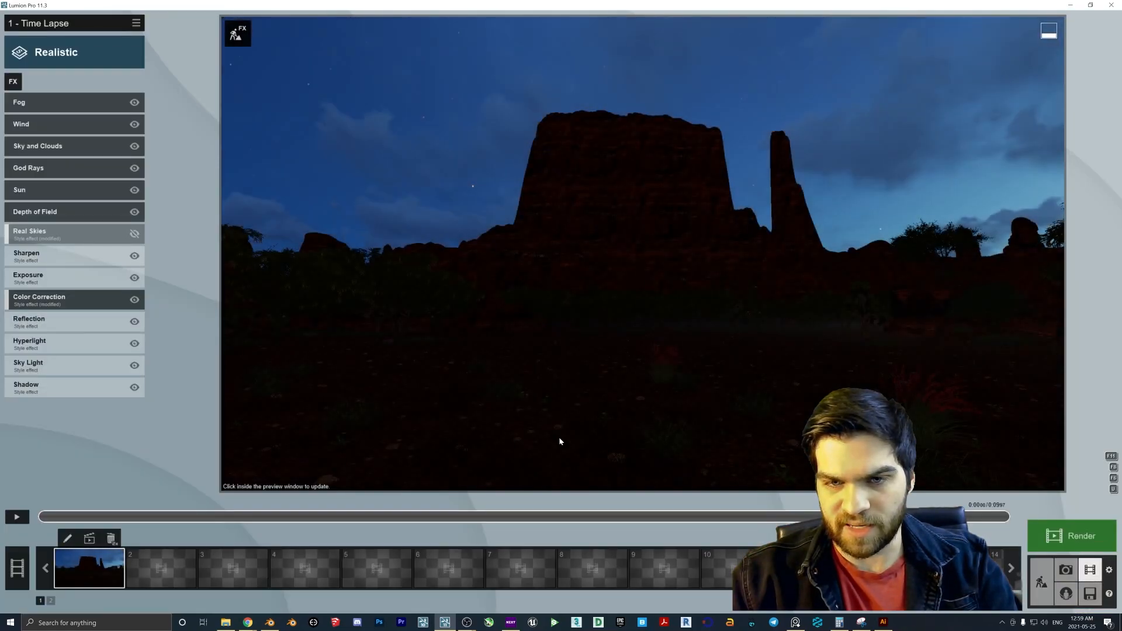
{"action": "left_click", "coordinate": [156, 565]}
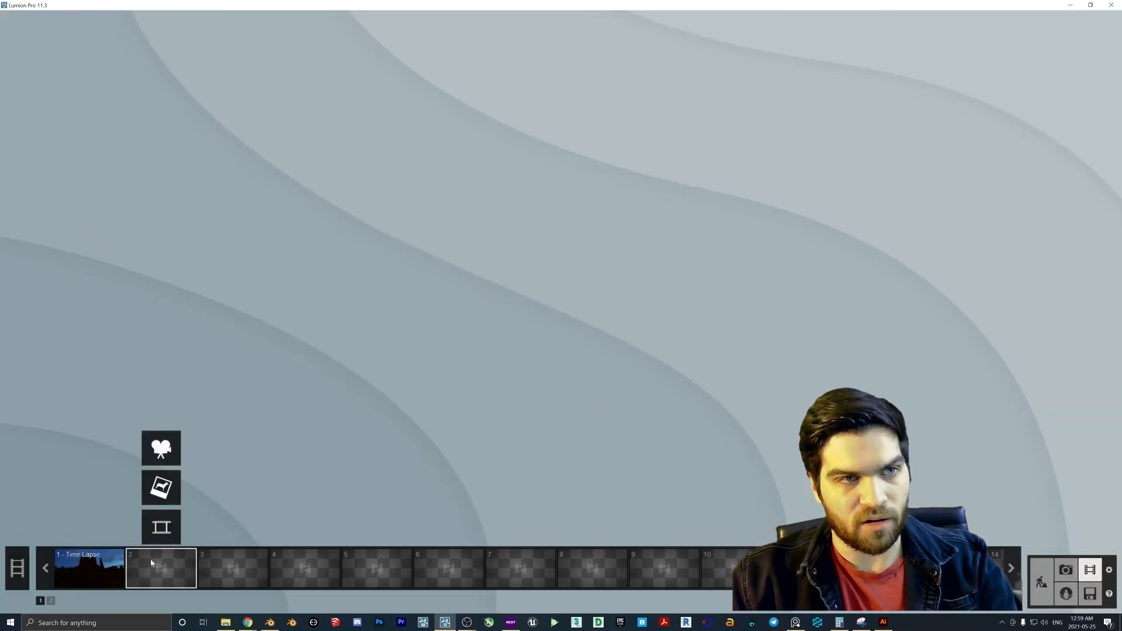
{"action": "left_click", "coordinate": [161, 448]}
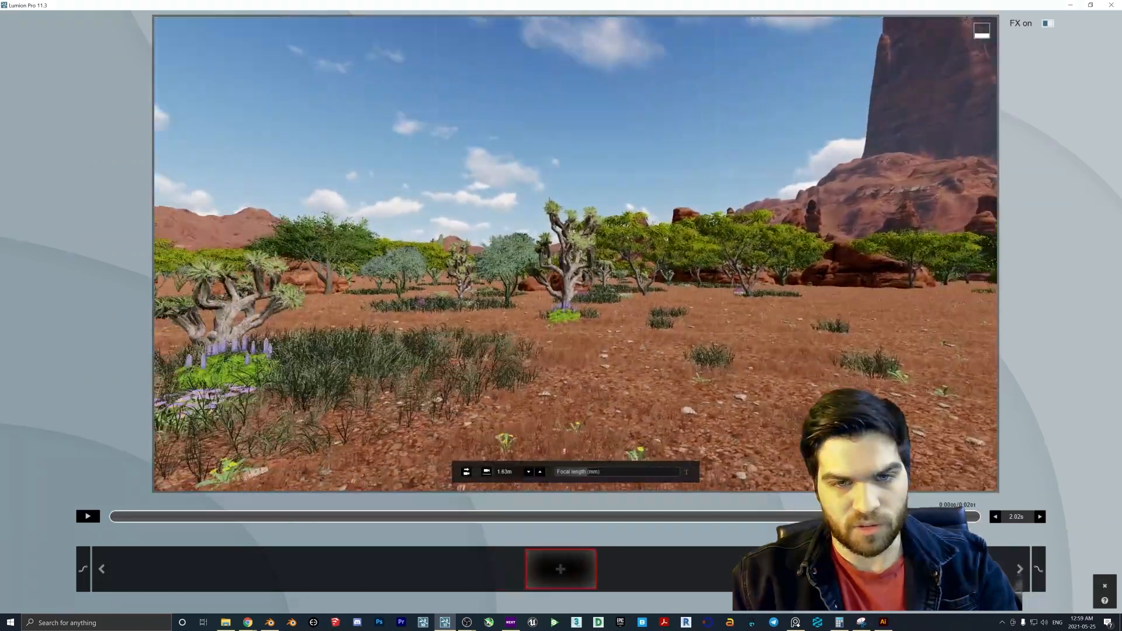
{"action": "key", "text": "shift+w"}
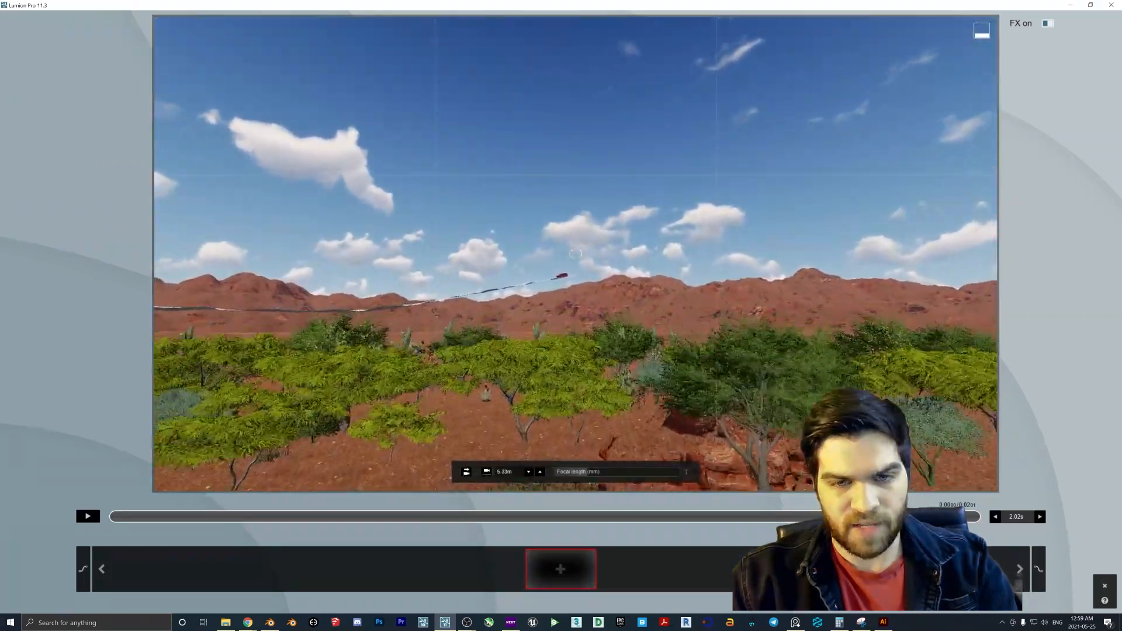
{"action": "key", "text": "shift+w"}
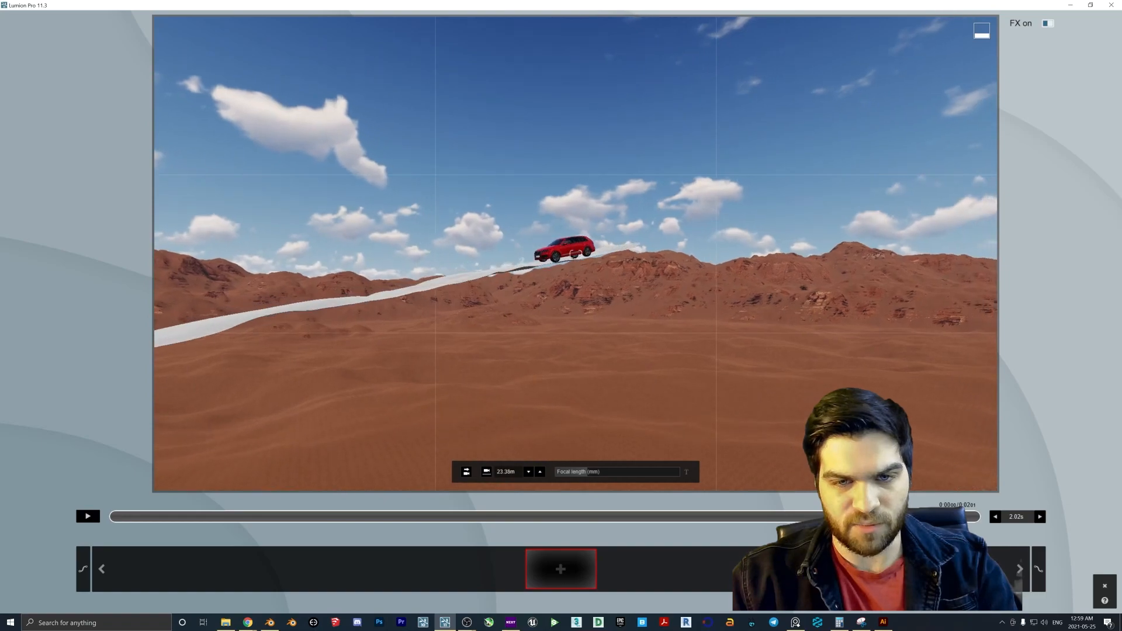
{"action": "key", "text": "shift+w"}
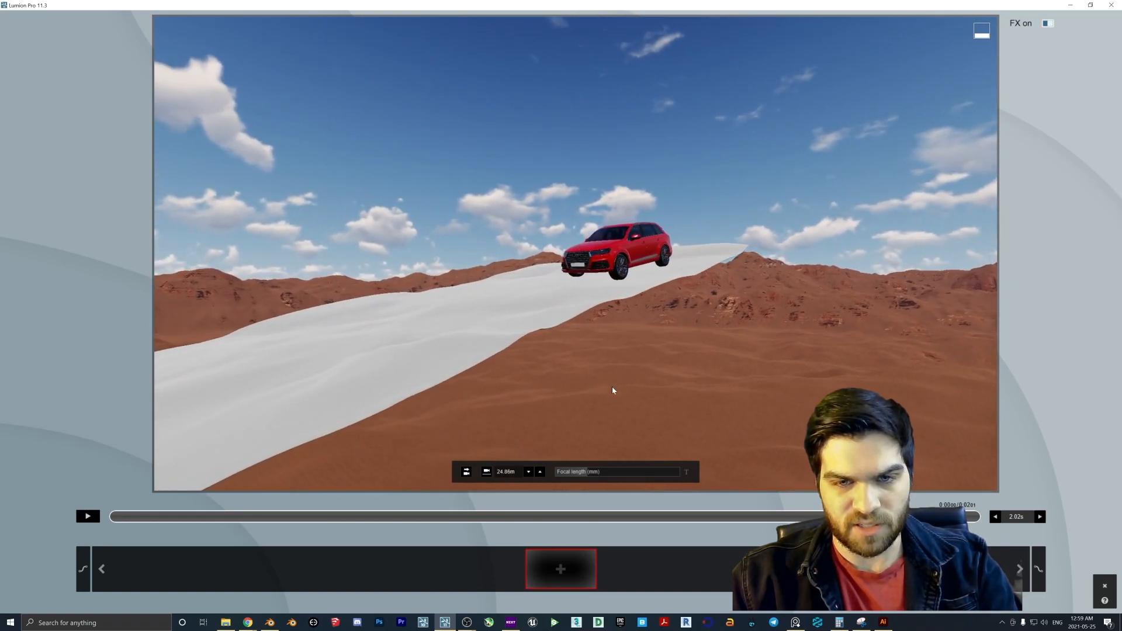
{"action": "left_click", "coordinate": [560, 569]}
{"action": "key", "text": "a"}
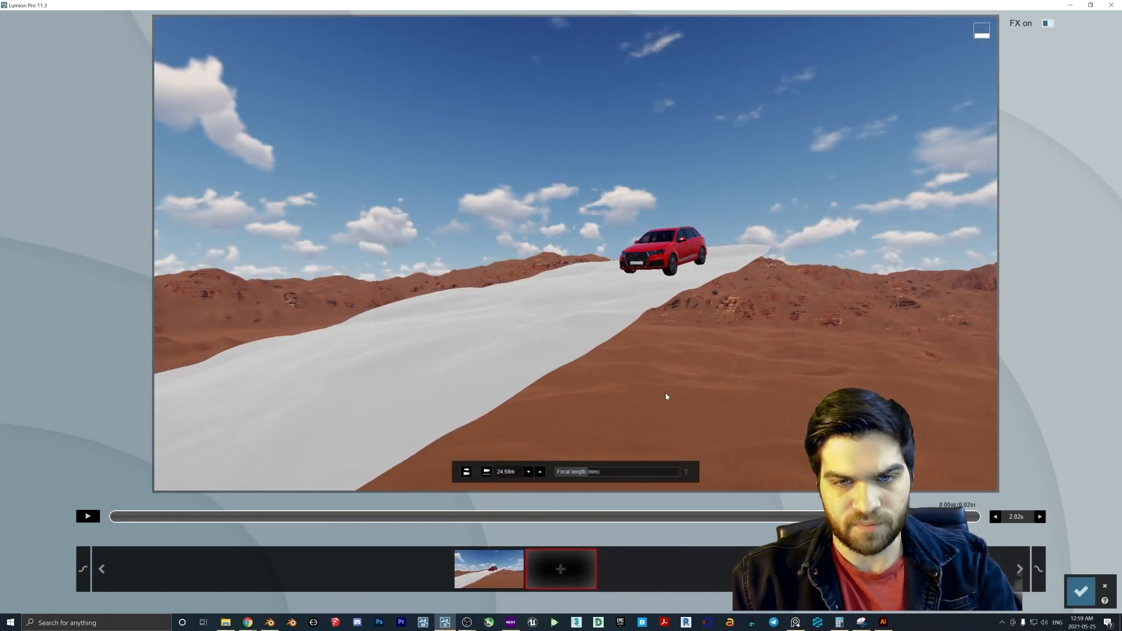
{"action": "left_click", "coordinate": [560, 568]}
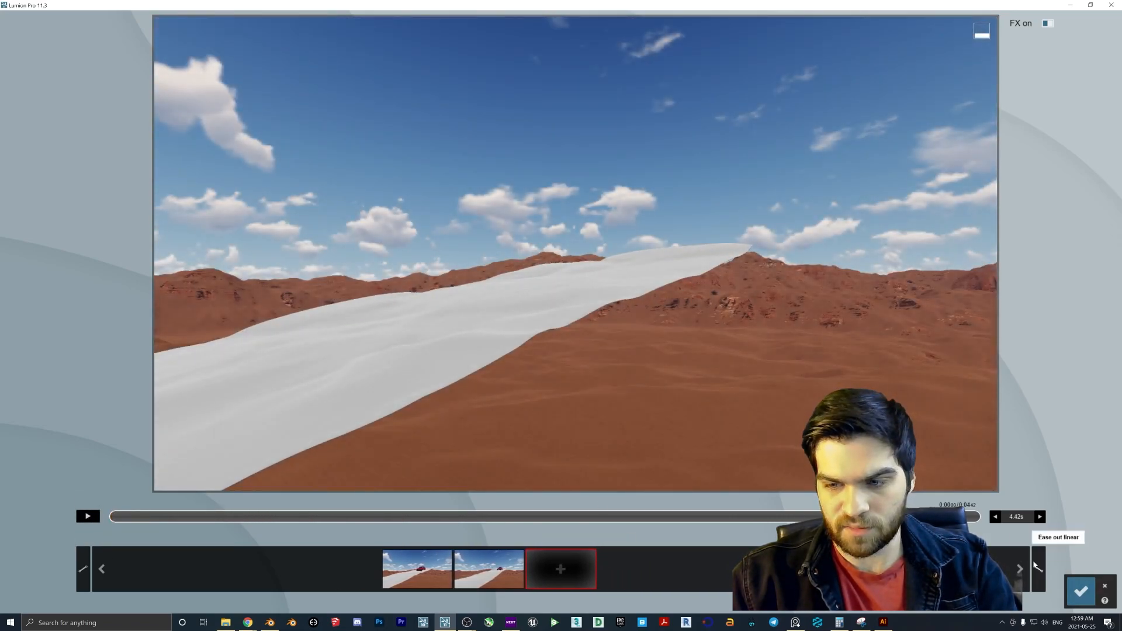
- Preview the recorded clip, lengthen it to 6.42 s and save it
{"action": "left_click", "coordinate": [87, 516]}
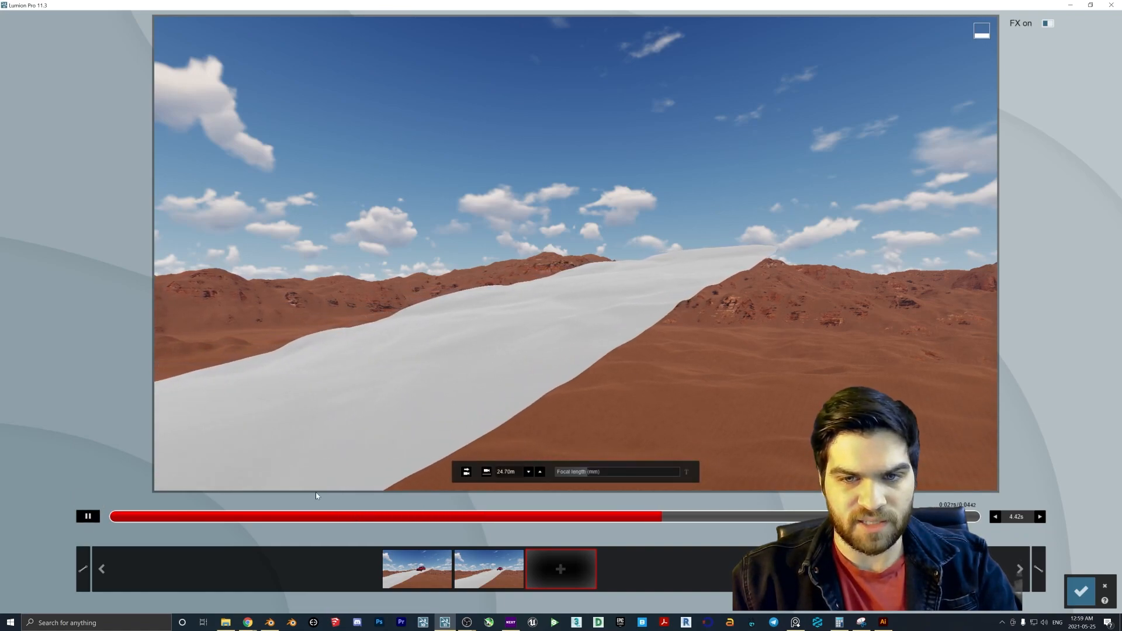
{"action": "left_click", "coordinate": [87, 516]}
{"action": "left_click", "coordinate": [1039, 516]}
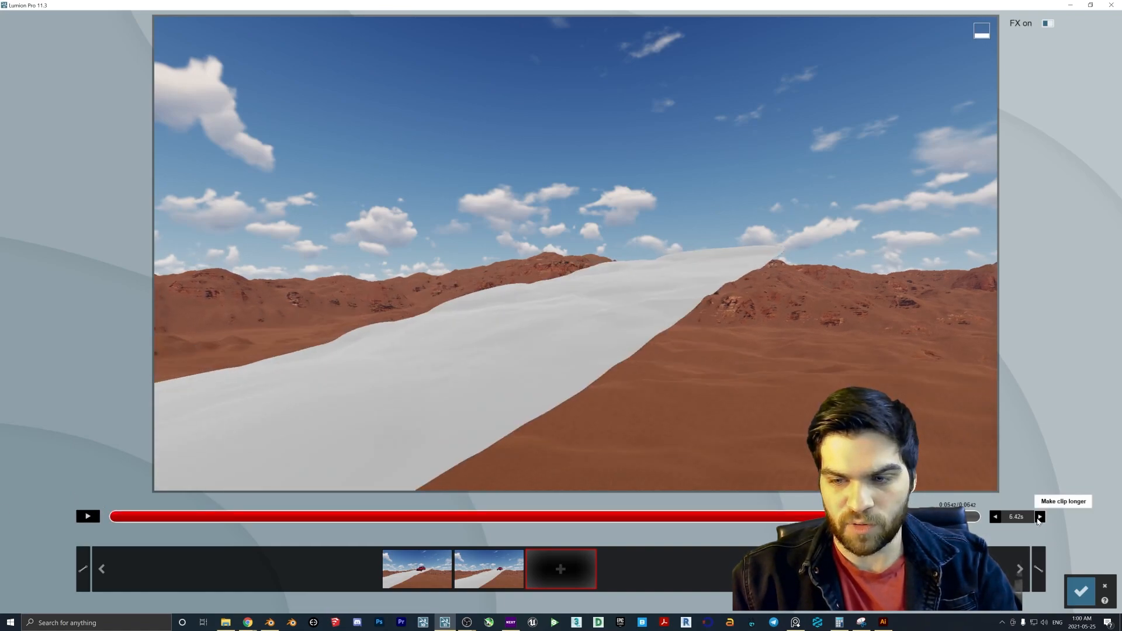
{"action": "left_click", "coordinate": [1080, 591]}
- Add a Time Warp effect to clip 2, offset the imported model's animation so the car starts in view, and preview it
{"action": "left_click", "coordinate": [13, 81]}
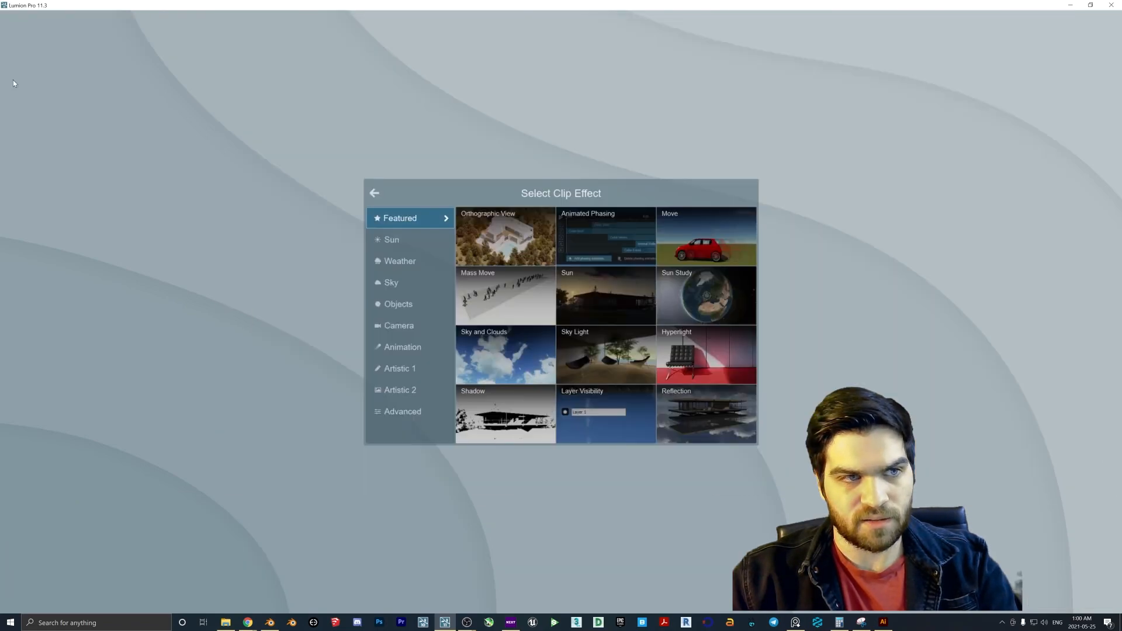
{"action": "left_click", "coordinate": [409, 347]}
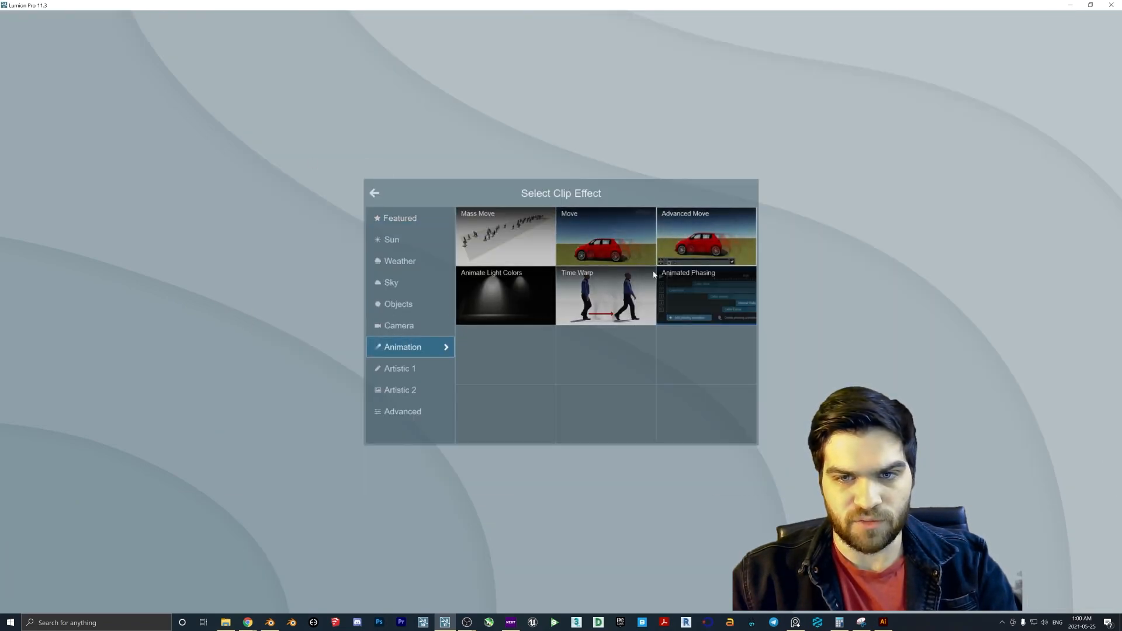
{"action": "left_click", "coordinate": [617, 295]}
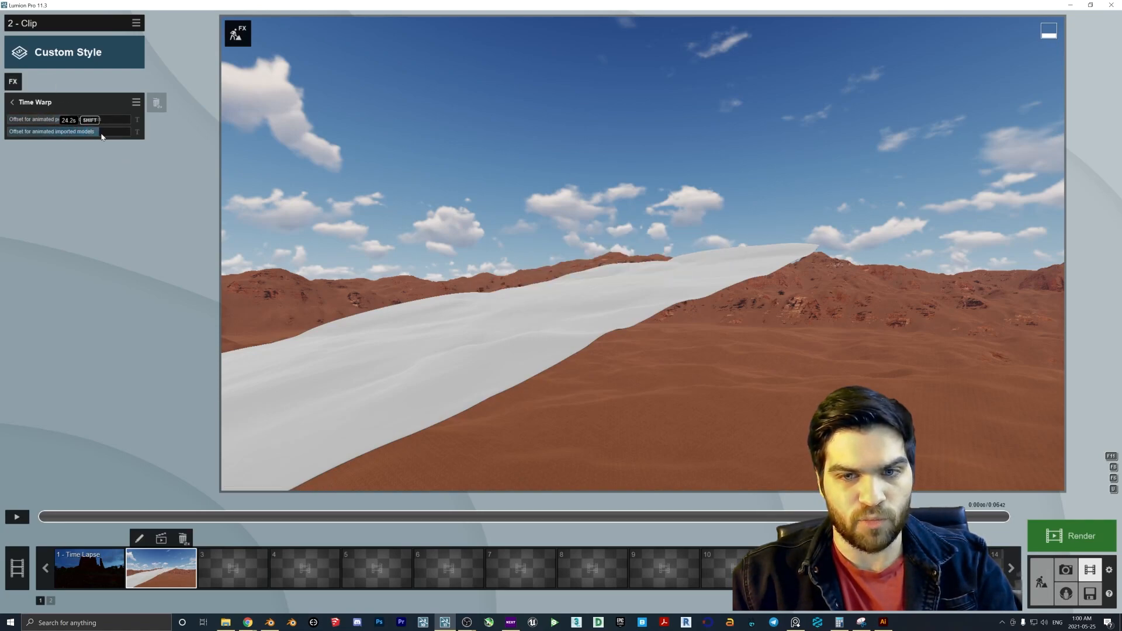
{"action": "left_click_drag", "start_coordinate": [98, 136], "coordinate": [94, 135]}
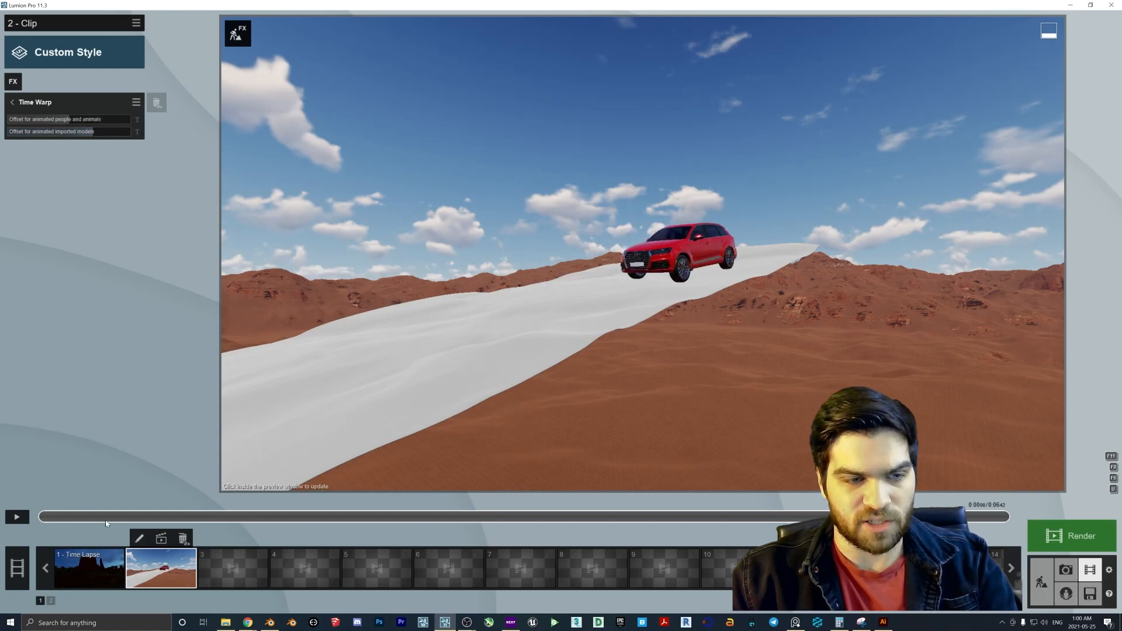
{"action": "left_click", "coordinate": [16, 517]}
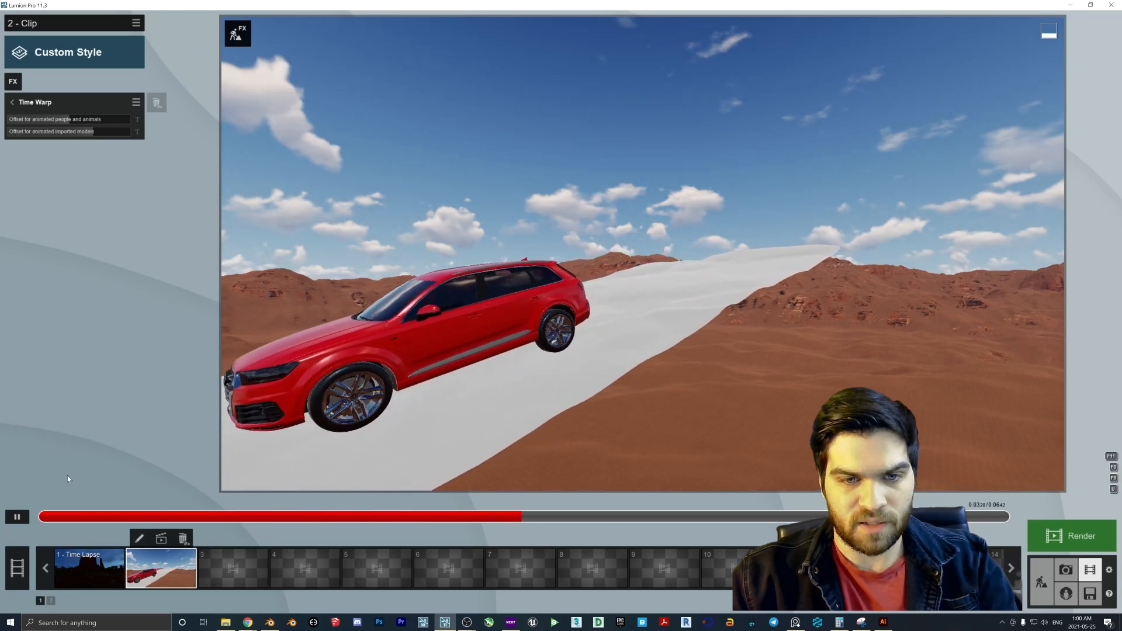
- Record a third clip of 8.42 s overlooking the long terrain strip, with two camera keyframes and linear easing
{"action": "left_click", "coordinate": [238, 555]}
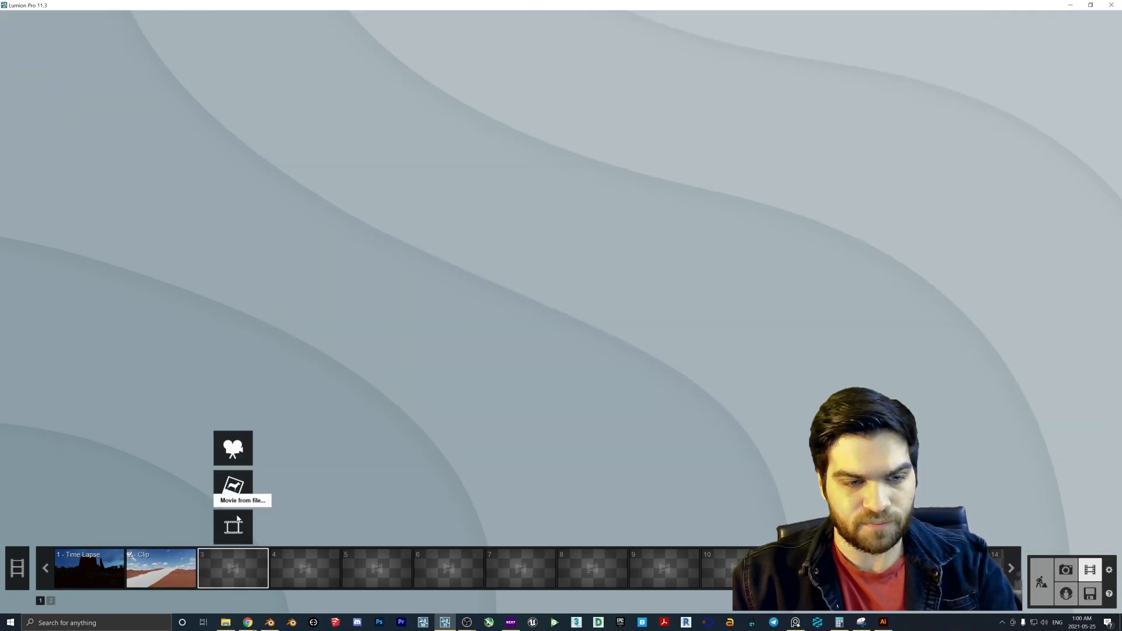
{"action": "left_click", "coordinate": [233, 448]}
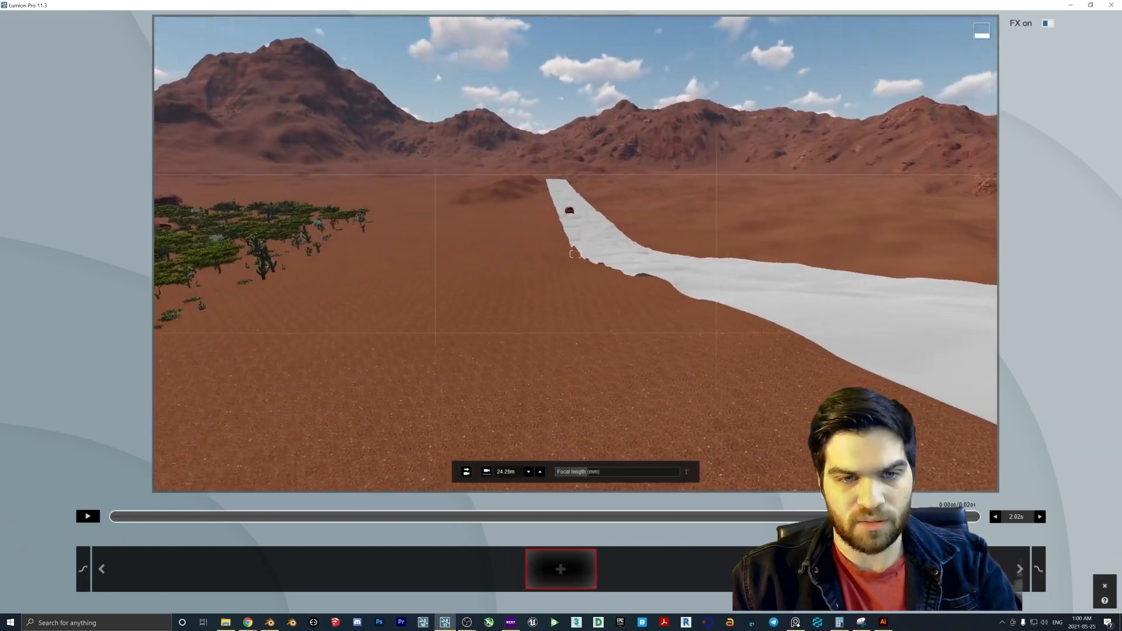
{"action": "key", "text": "w"}
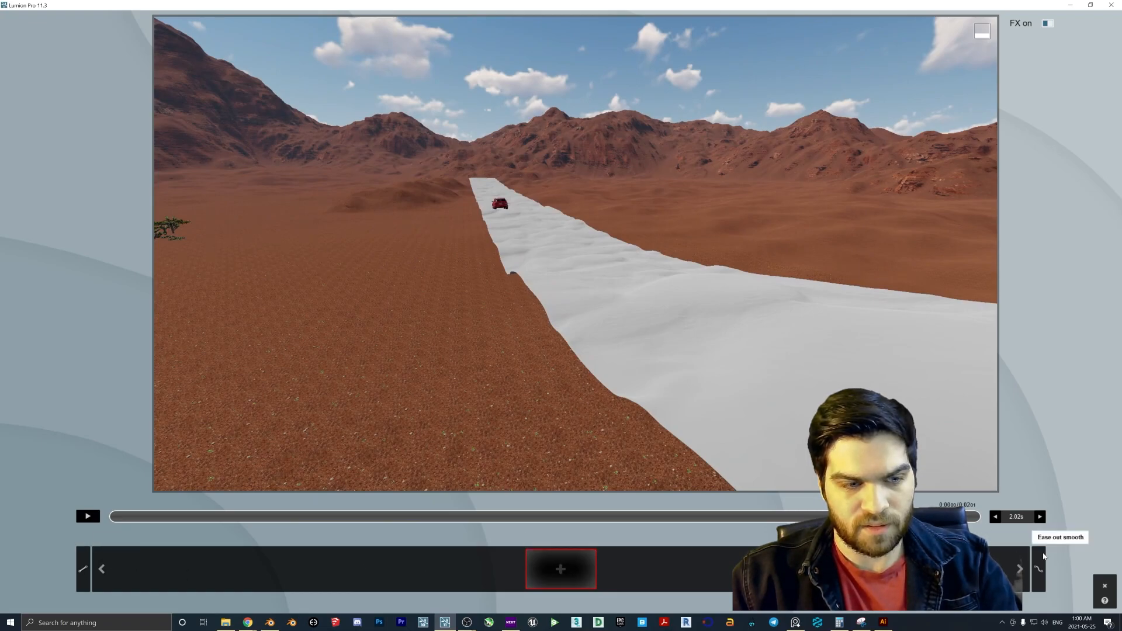
{"action": "left_click", "coordinate": [538, 568]}
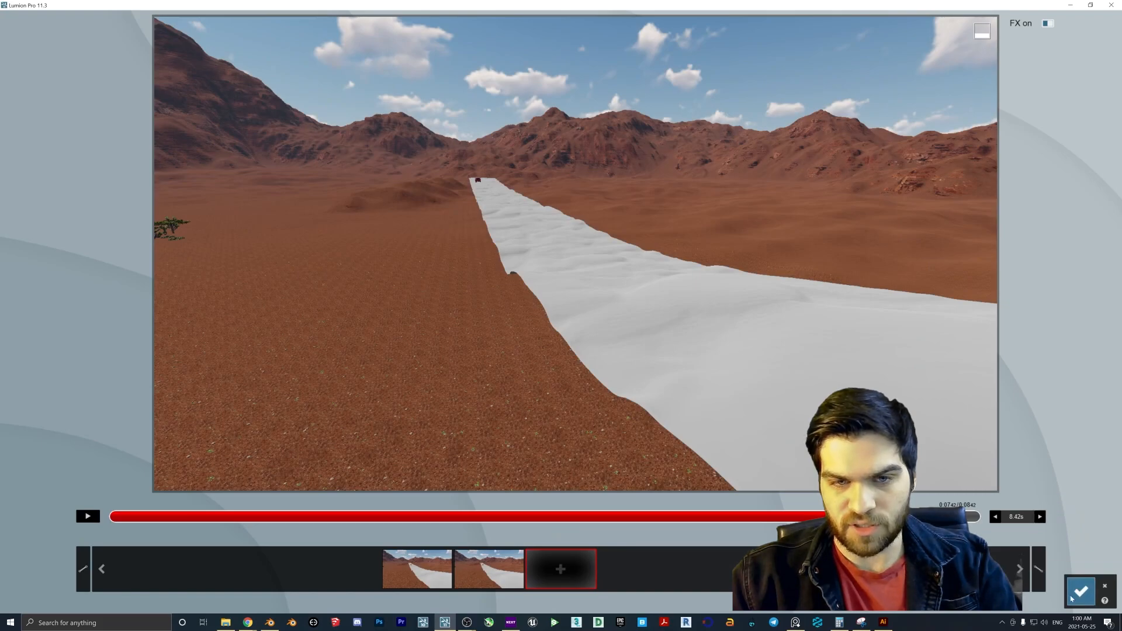
{"action": "left_click", "coordinate": [1080, 599]}
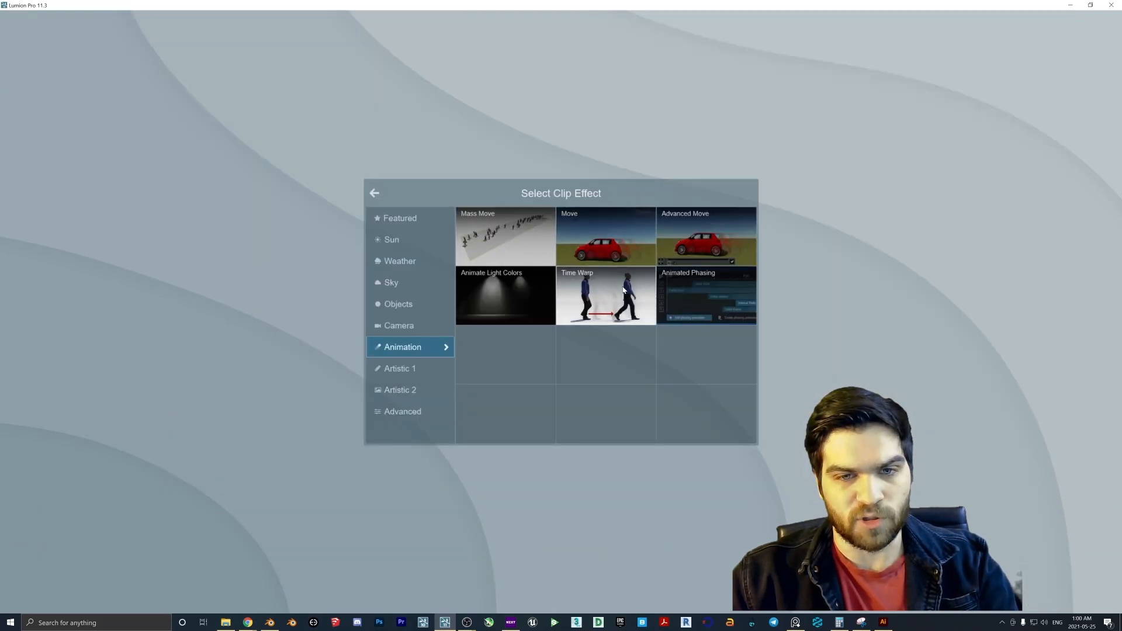
- Add a Time Warp effect to clip 3 and set the offset for animated imported models to -6.9 s
{"action": "left_click", "coordinate": [565, 265]}
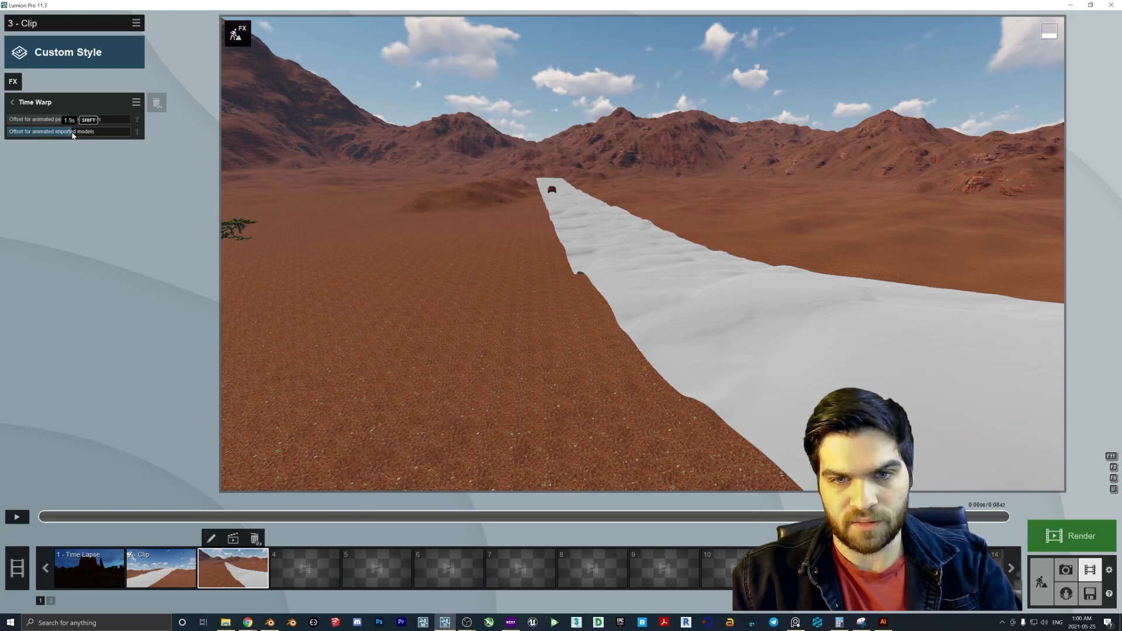
{"action": "left_click_drag", "start_coordinate": [65, 134], "coordinate": [62, 134]}
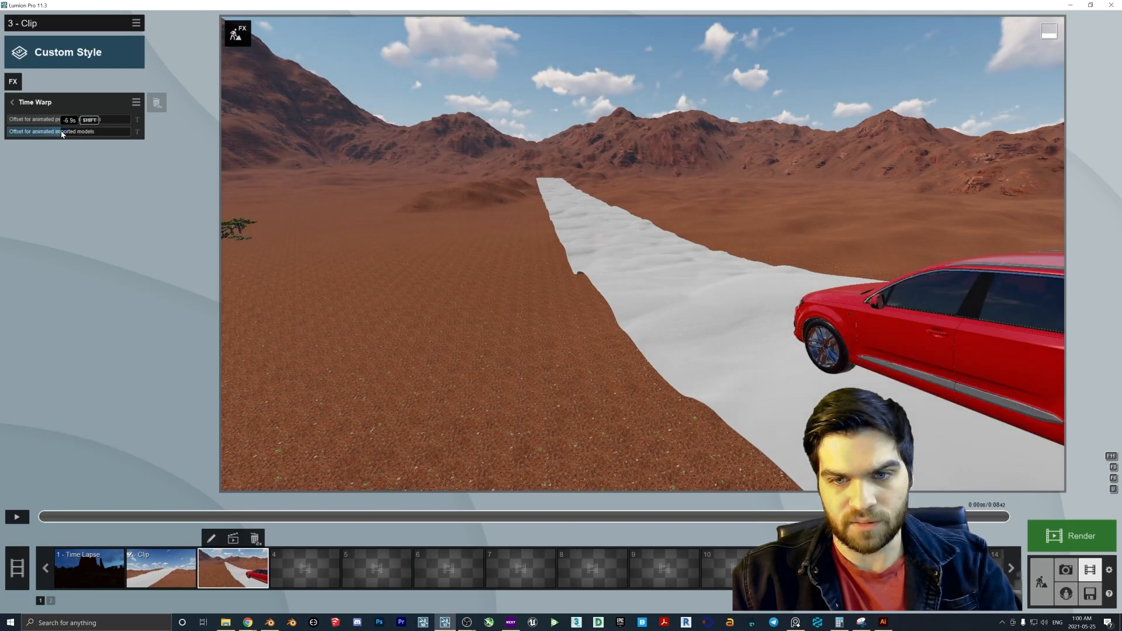
- Reopen clip 3 for a check of its keyframes, return to Movie mode and play the clip with the offset car animation
{"action": "left_click", "coordinate": [211, 540]}
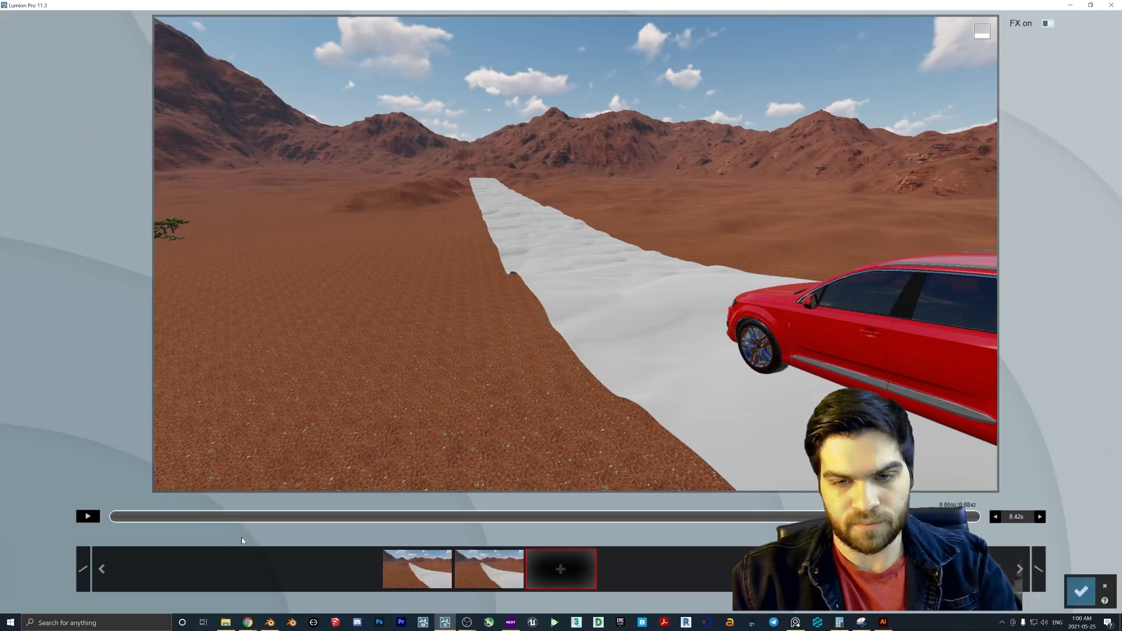
{"action": "left_click", "coordinate": [1080, 591]}
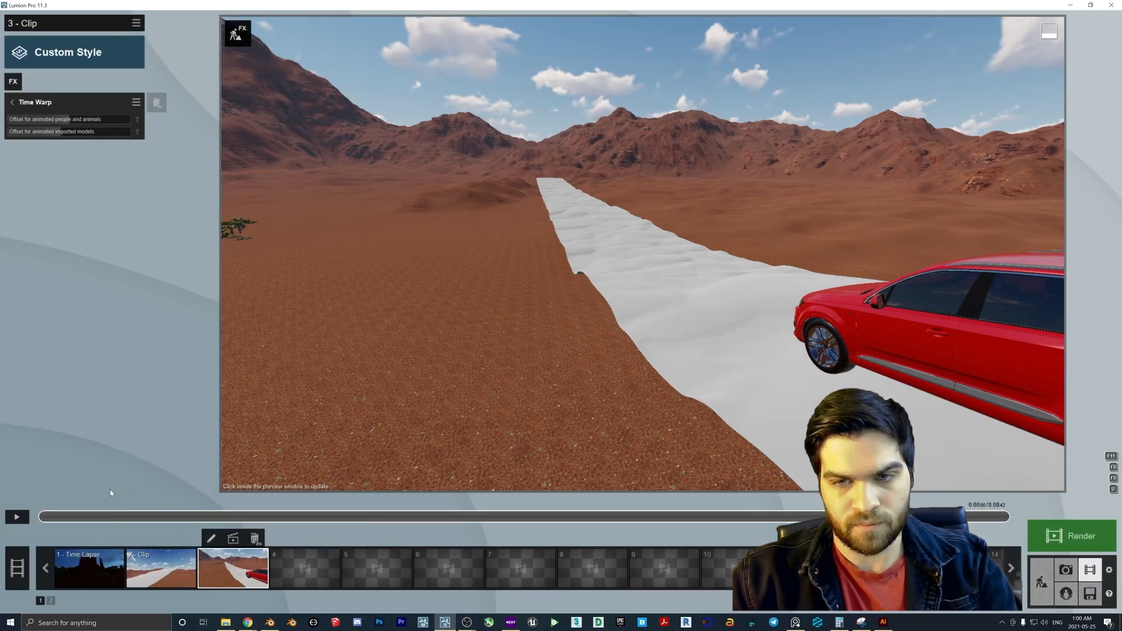
{"action": "left_click", "coordinate": [17, 517]}
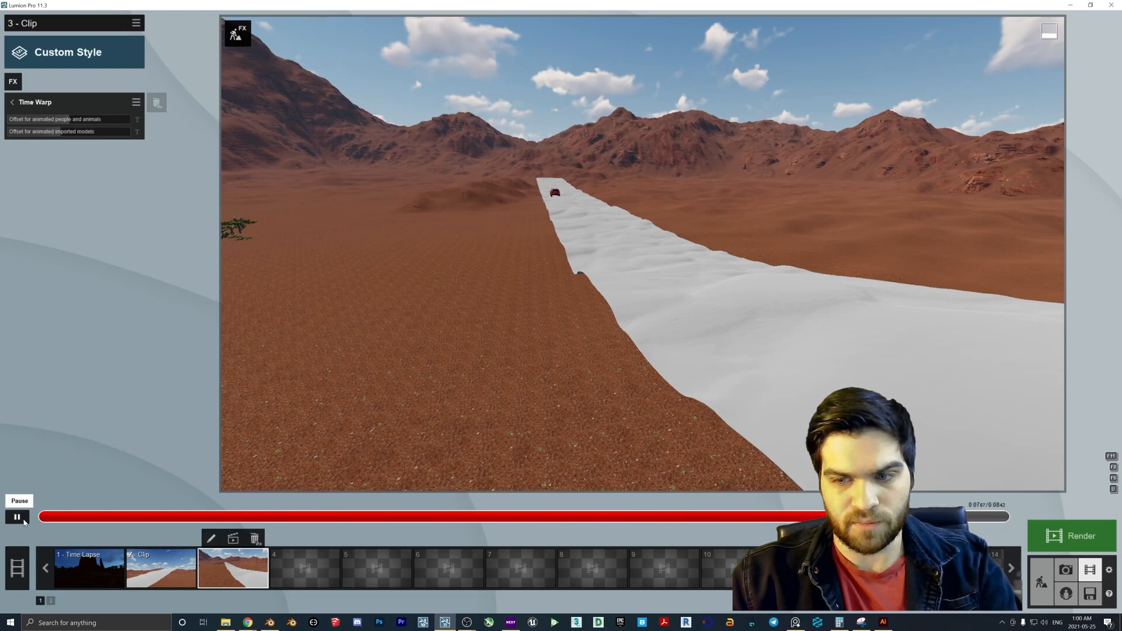
- Update clip 3's second camera keyframe to a closer view behind the car on the terrain strip, save the clip and preview it
{"action": "left_click", "coordinate": [211, 540]}
{"action": "left_click", "coordinate": [513, 578]}
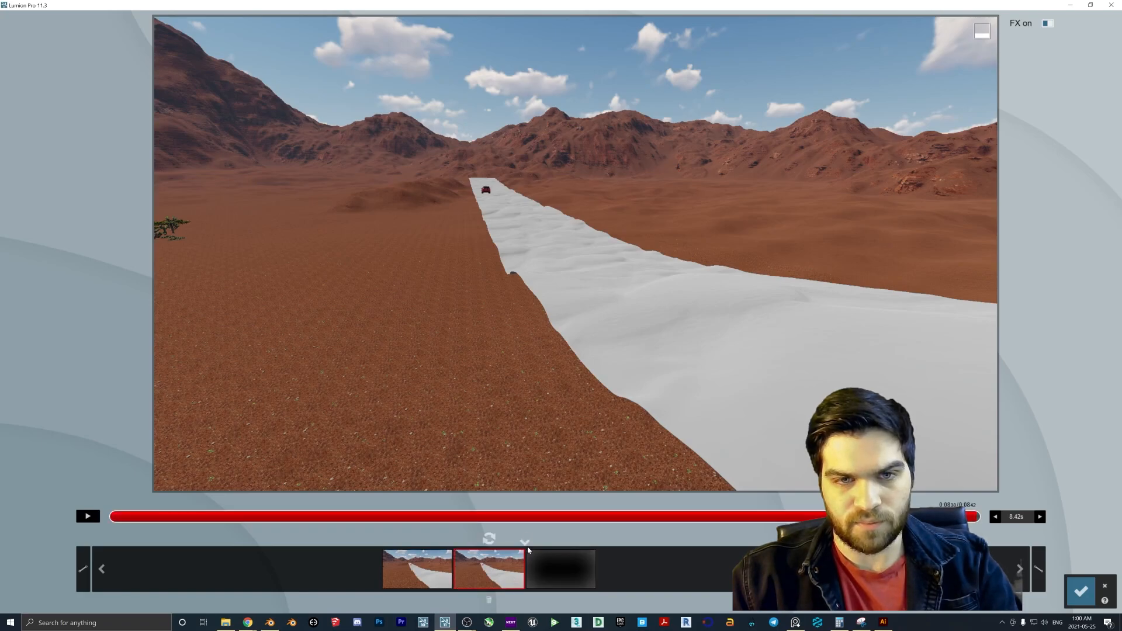
{"action": "key", "text": "w"}
{"action": "right_click_drag", "start_coordinate": [576, 254], "coordinate": [438, 146]}
{"action": "key", "text": "w"}
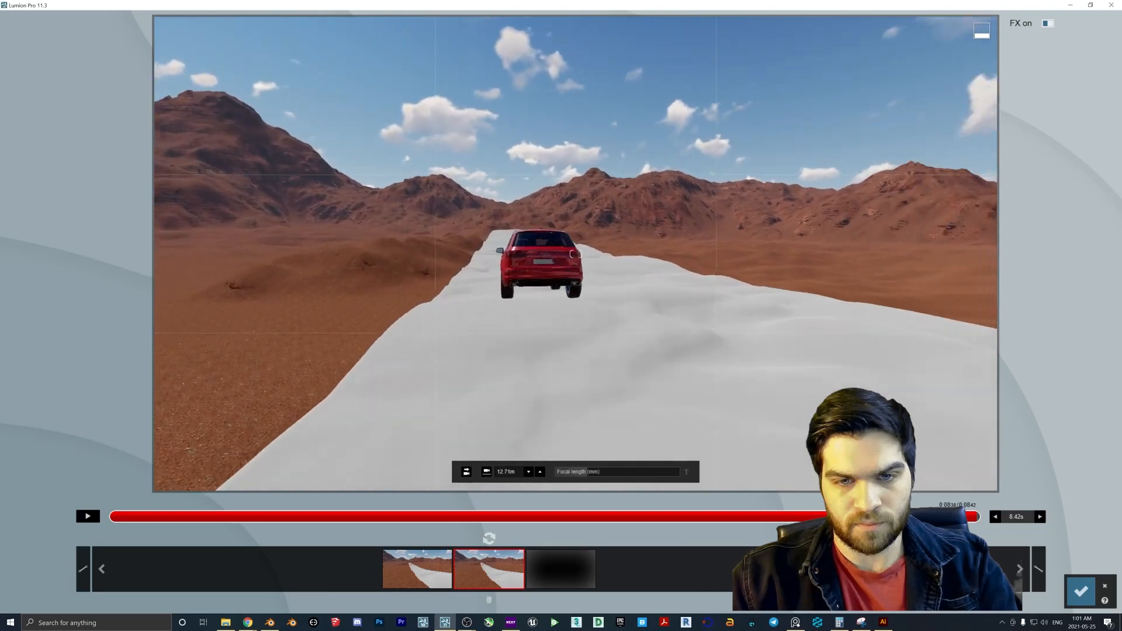
{"action": "key", "text": "a"}
{"action": "right_click_drag", "start_coordinate": [576, 367], "coordinate": [626, 367]}
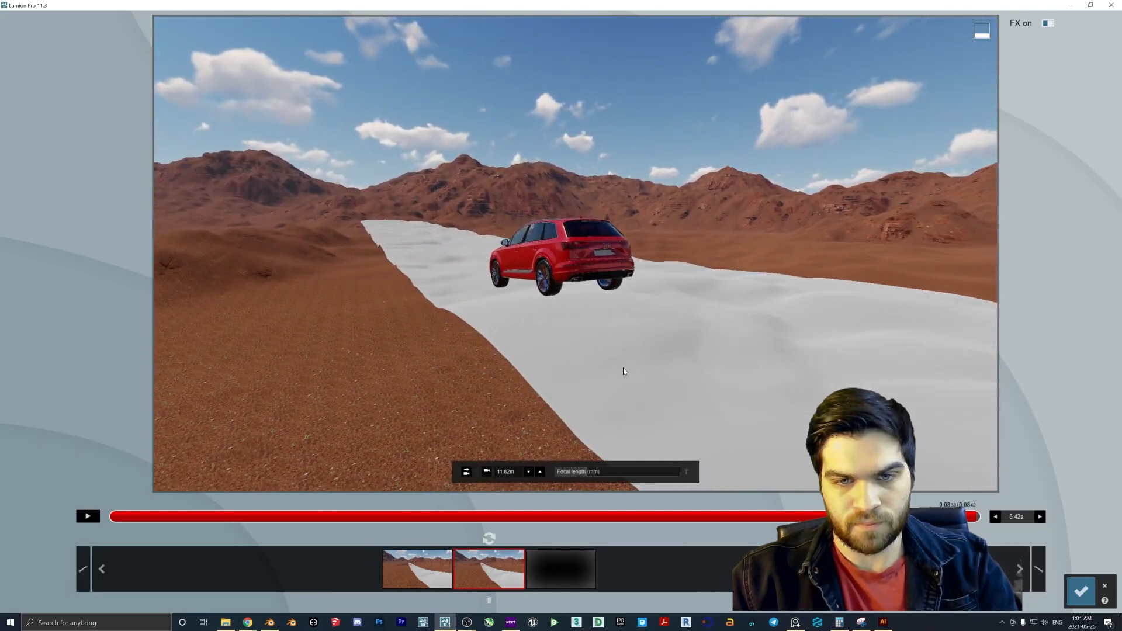
{"action": "left_click", "coordinate": [489, 538]}
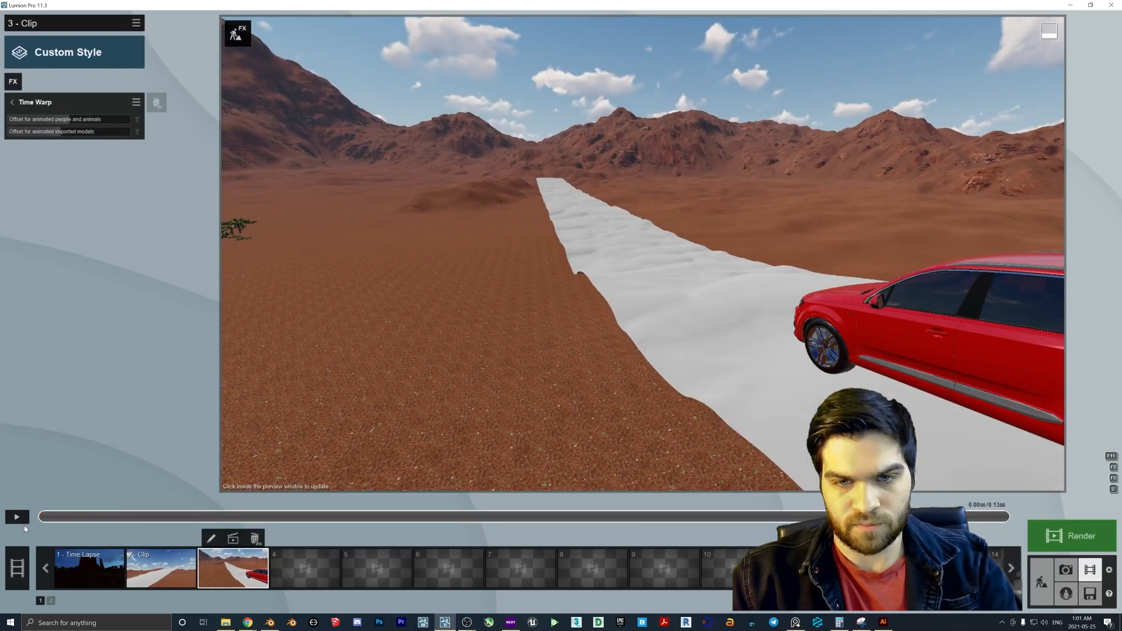
{"action": "left_click", "coordinate": [17, 517]}
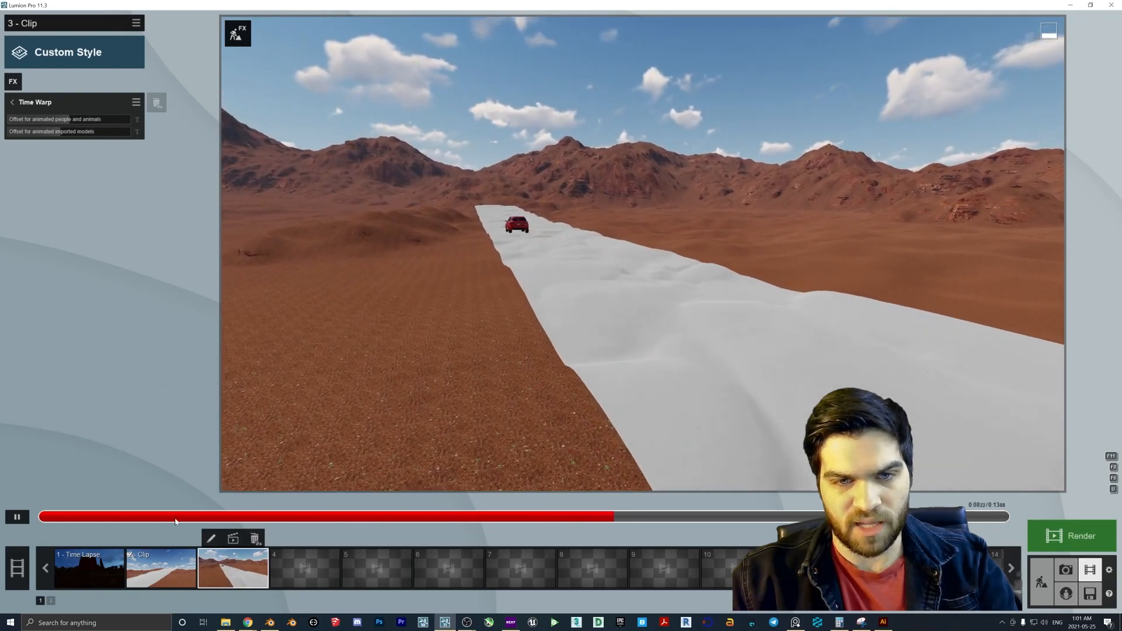
- Record a fourth clip of 6.42 s looking along the terrain strip from its near end, with two camera keyframes, and save it
{"action": "left_click", "coordinate": [303, 552]}
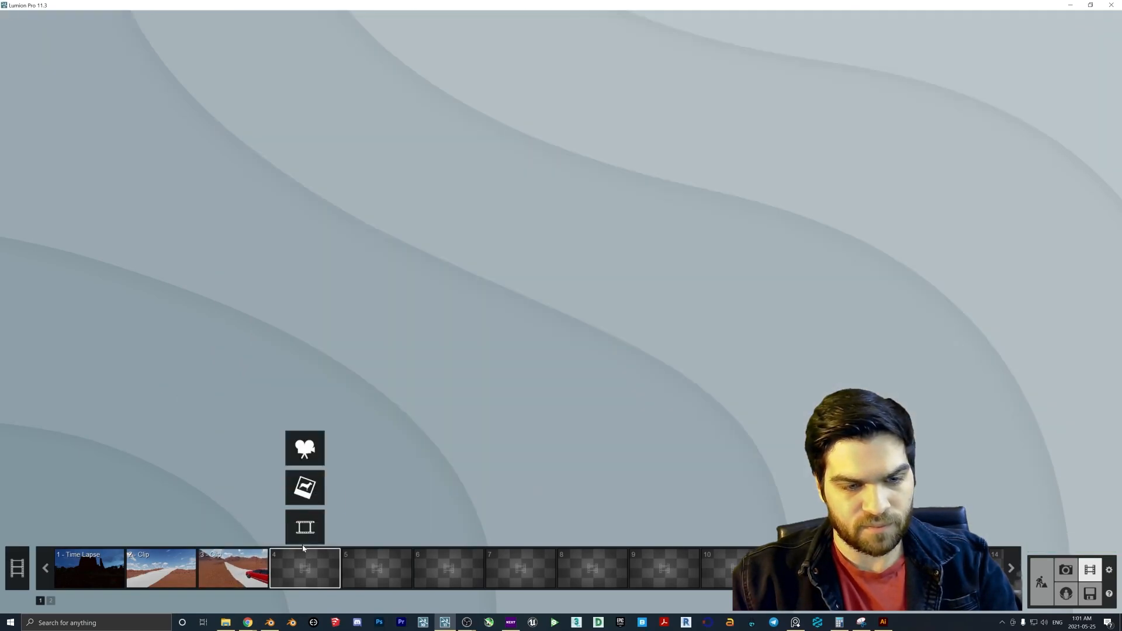
{"action": "left_click", "coordinate": [305, 448]}
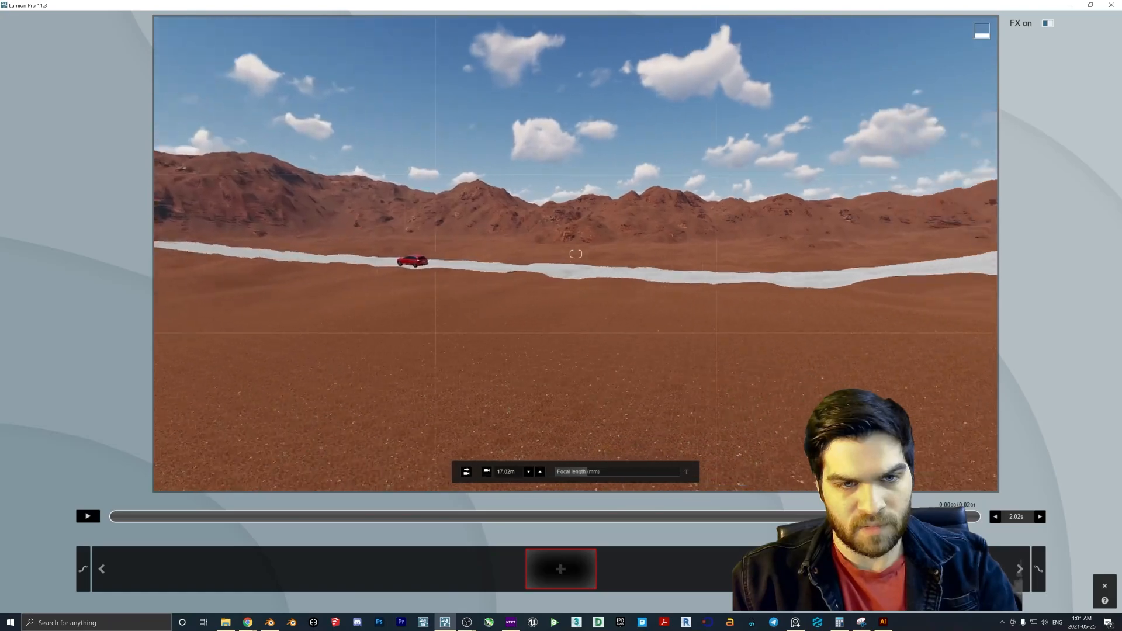
{"action": "key", "text": "a"}
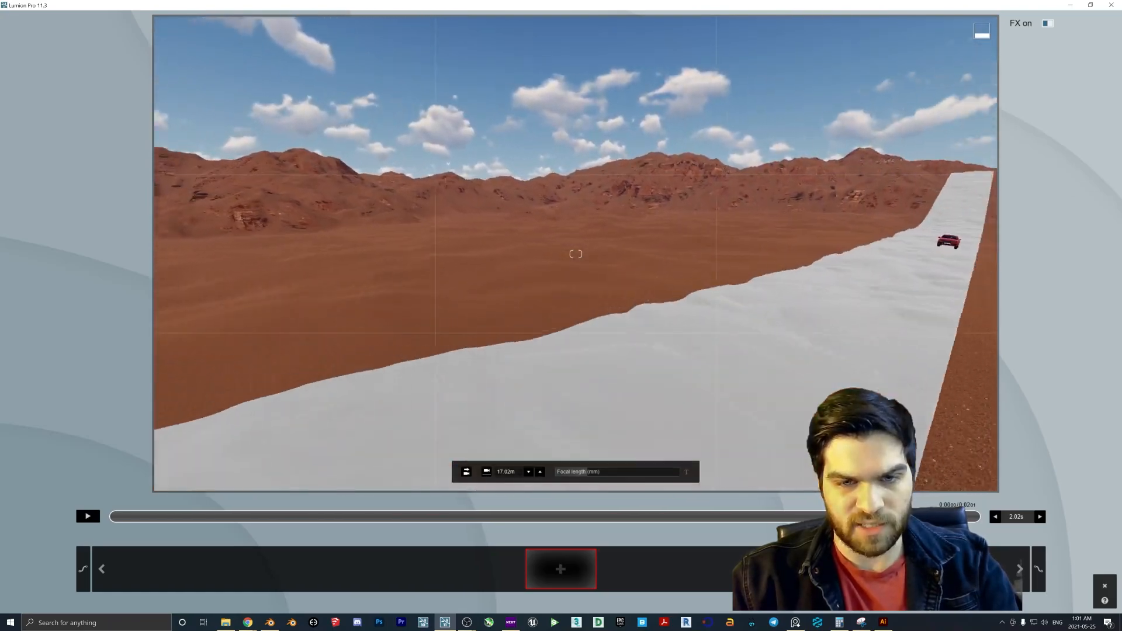
{"action": "key", "text": "s"}
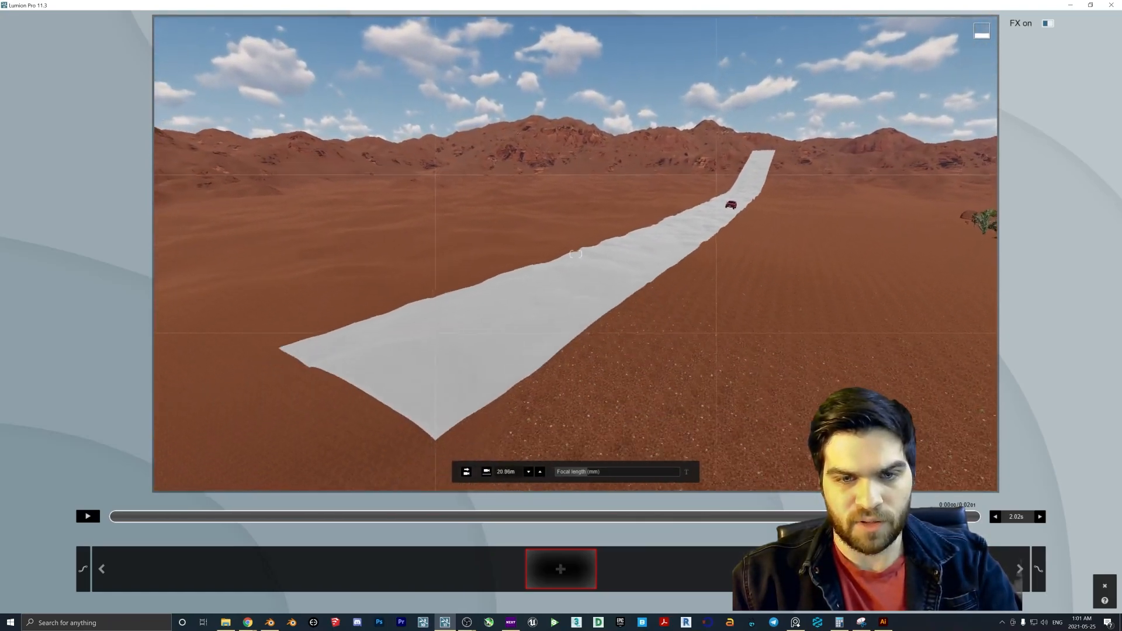
{"action": "key", "text": "w"}
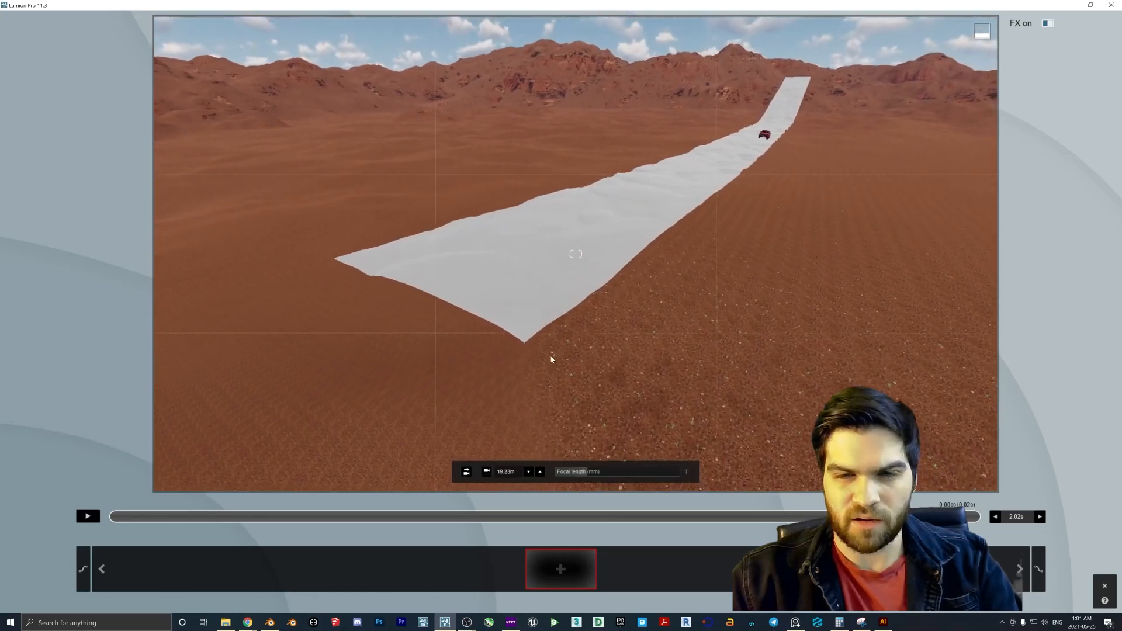
{"action": "key", "text": "w"}
{"action": "right_click_drag", "start_coordinate": [549, 355], "coordinate": [643, 274]}
{"action": "key", "text": "a"}
{"action": "right_click_drag", "start_coordinate": [569, 336], "coordinate": [573, 338]}
{"action": "left_click", "coordinate": [561, 570]}
{"action": "left_click", "coordinate": [560, 570]}
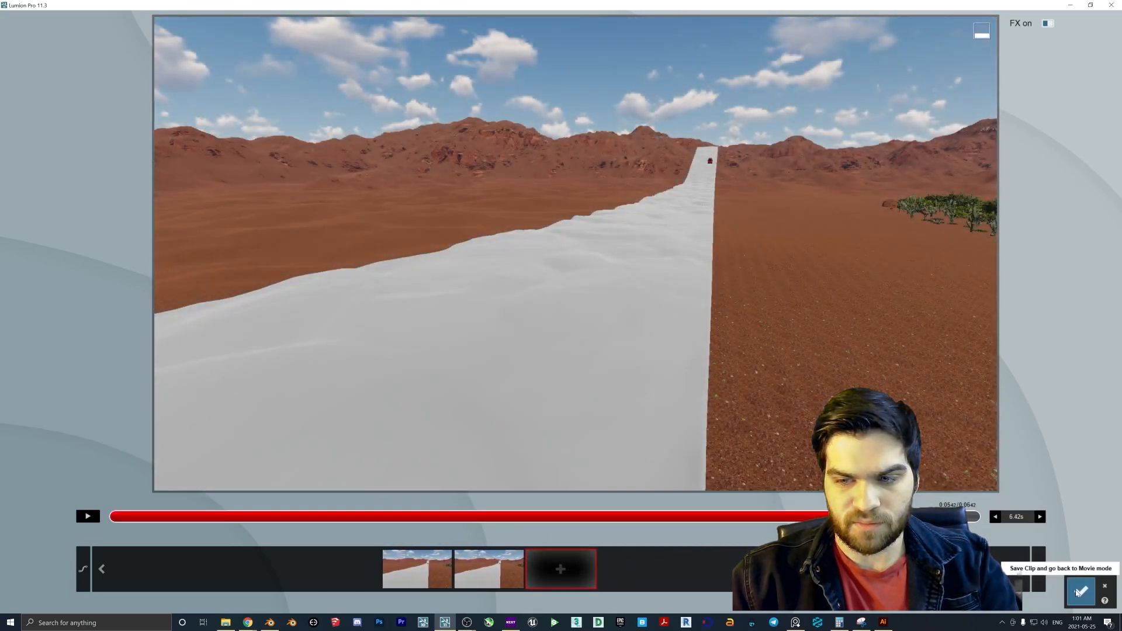
{"action": "left_click", "coordinate": [1081, 591]}
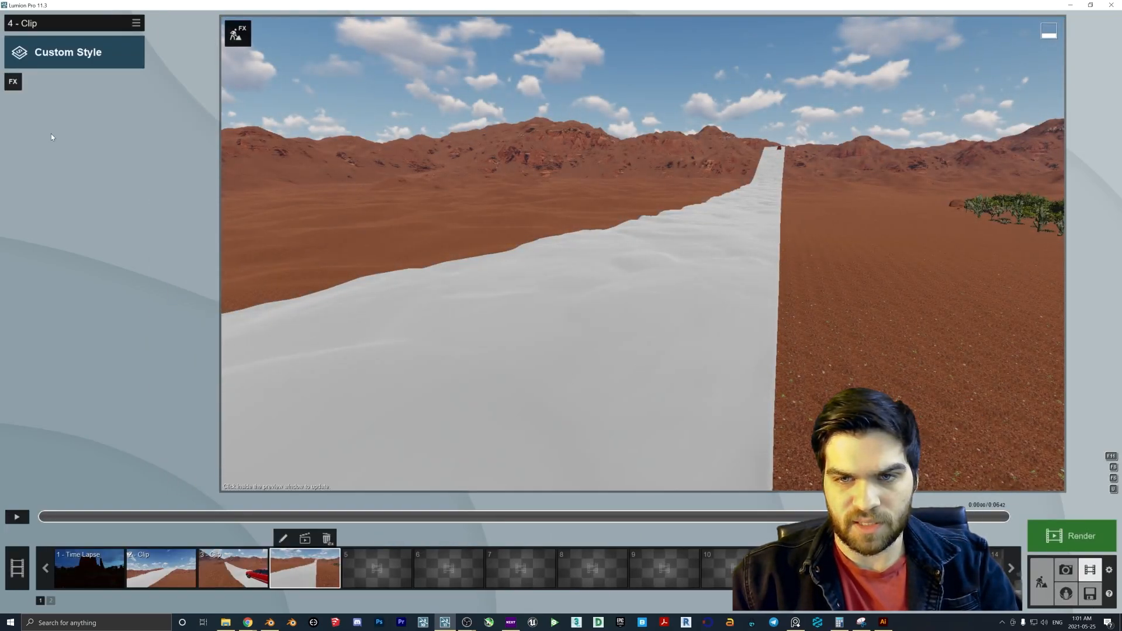
- Add a Time Warp effect to clip 4, offset the imported model's animation so the car approaches the camera, and preview it
{"action": "left_click", "coordinate": [13, 82]}
{"action": "left_click", "coordinate": [604, 298]}
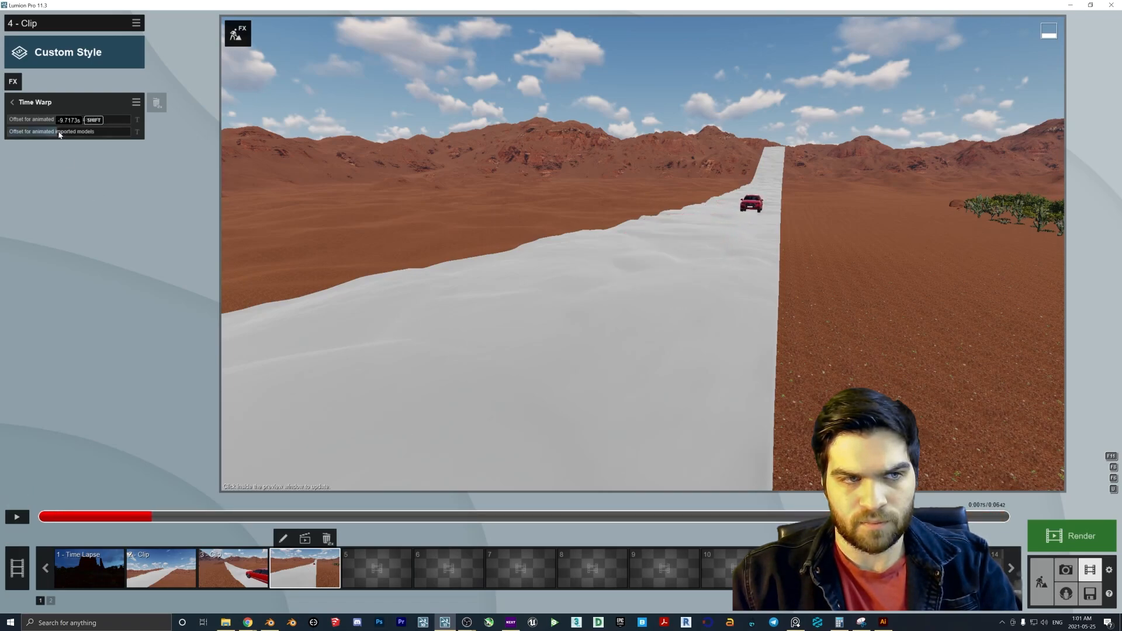
{"action": "left_click_drag", "start_coordinate": [681, 517], "coordinate": [1006, 523]}
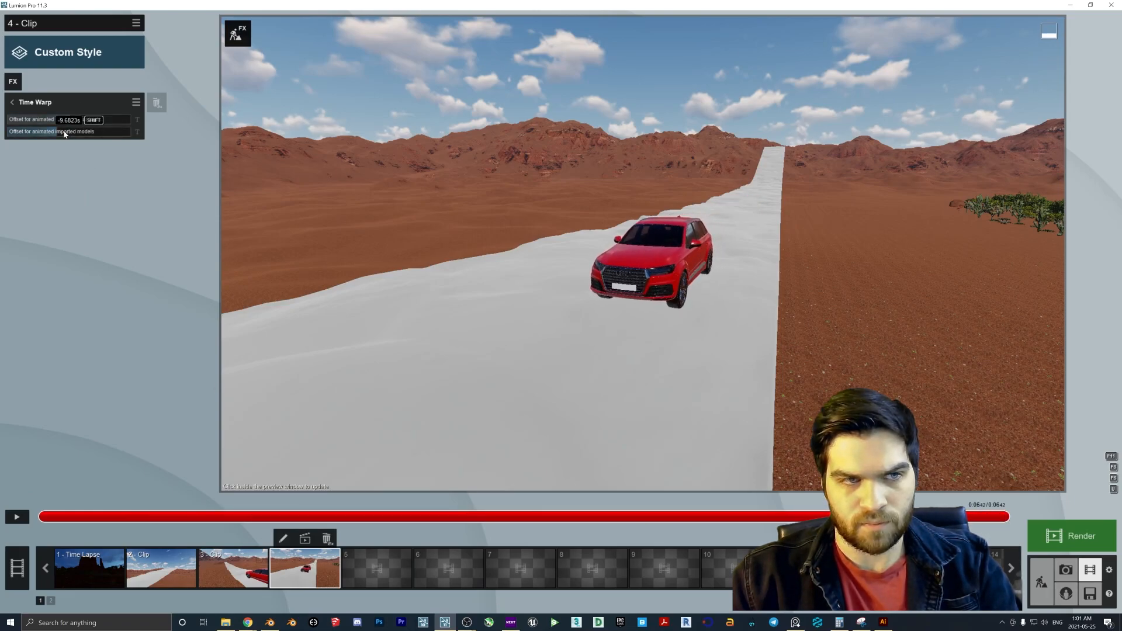
{"action": "left_click_drag", "start_coordinate": [85, 136], "coordinate": [471, 160]}
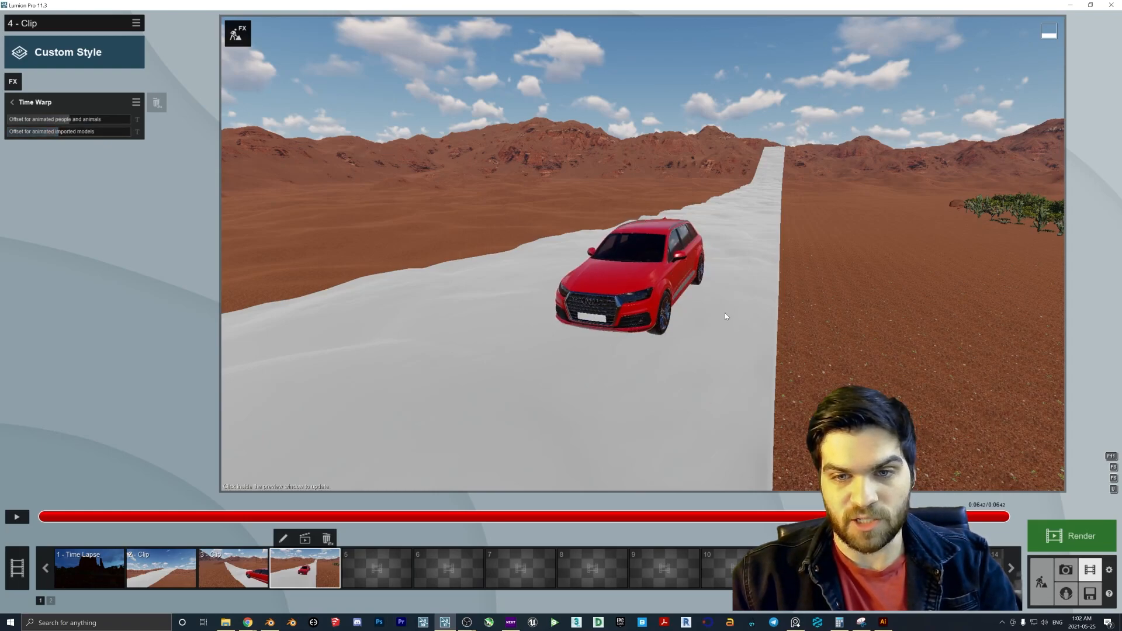
{"action": "left_click_drag", "start_coordinate": [1001, 517], "coordinate": [42, 518]}
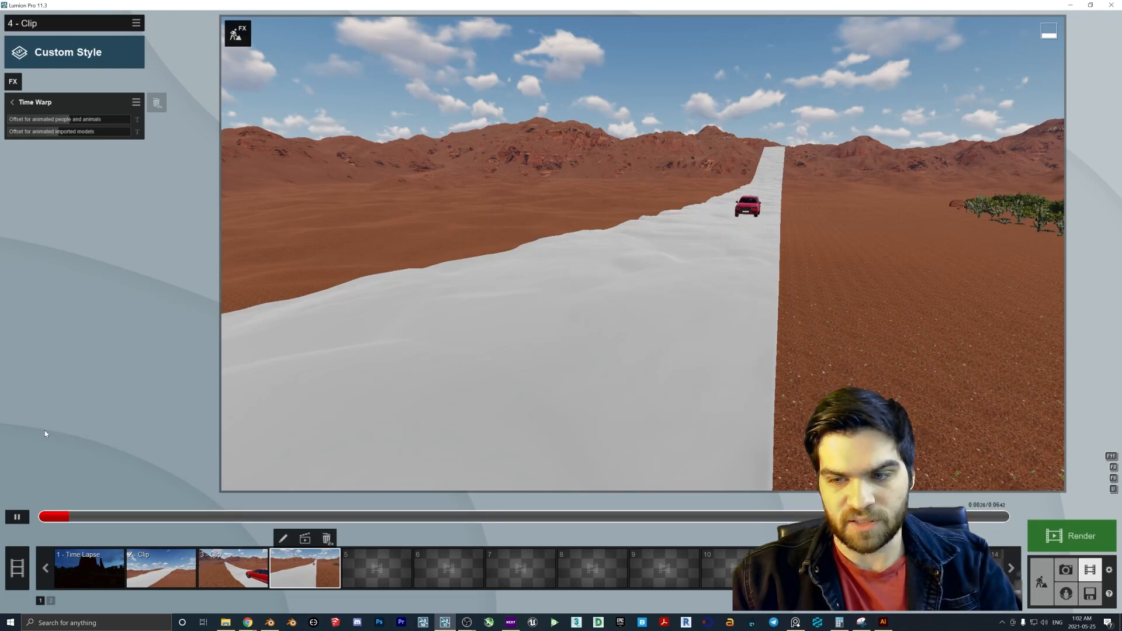
{"action": "left_click", "coordinate": [17, 516]}
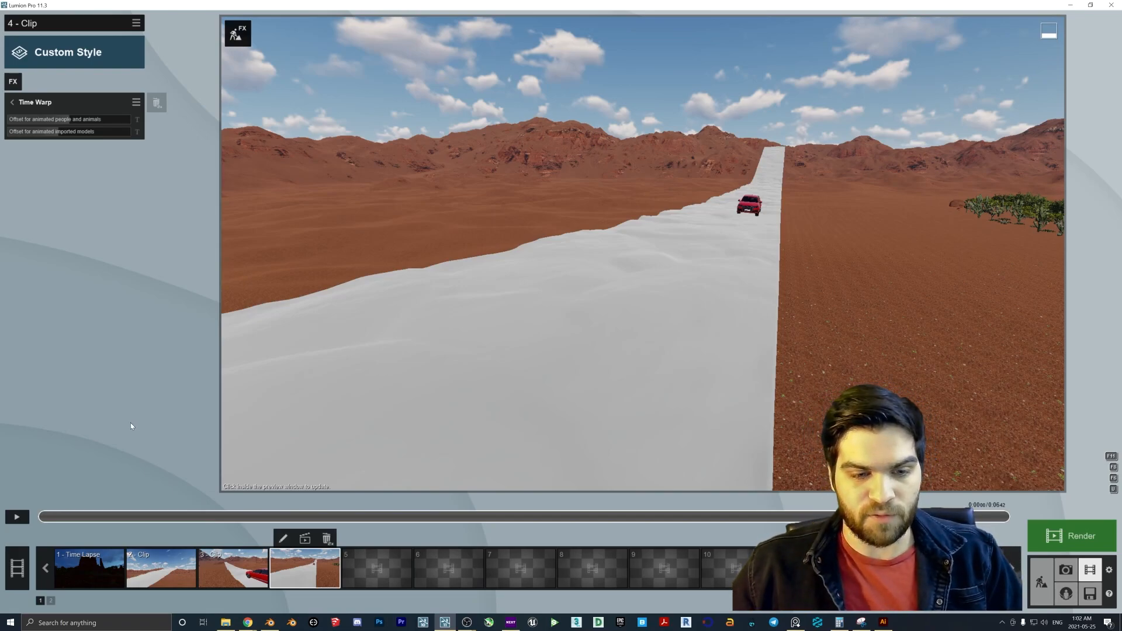
- Switch to Blender and browse the Transportation add-on's Emergency vehicle, Public Transport, Sport and Rally models, choosing the Mitsubishi Lancer Evo
{"action": "left_click", "coordinate": [270, 622]}
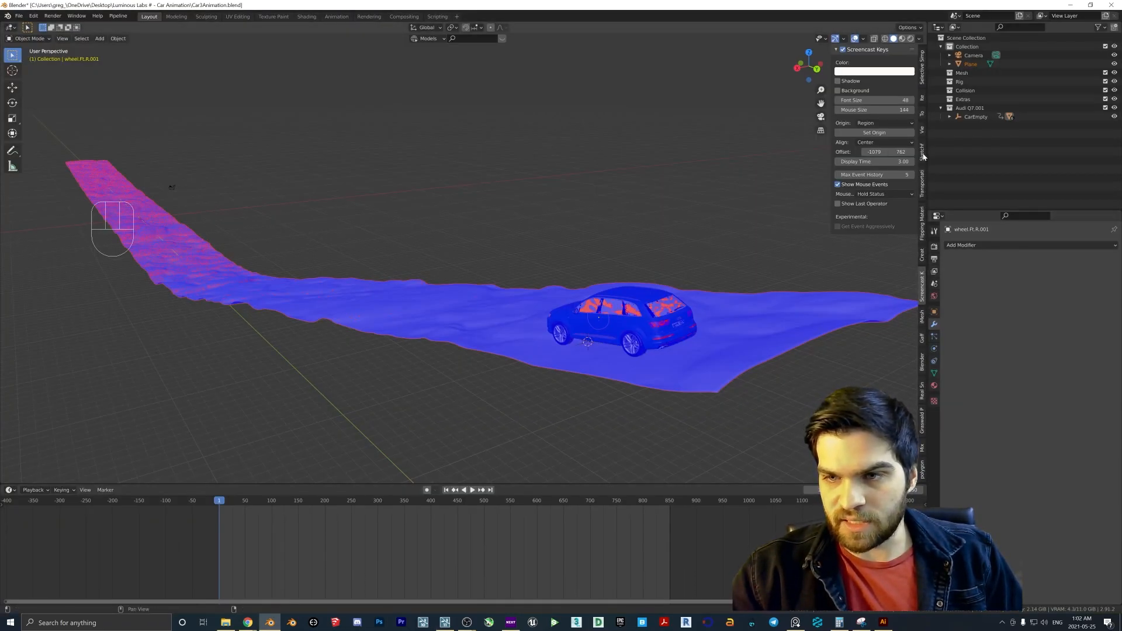
{"action": "left_click", "coordinate": [922, 184]}
{"action": "left_click", "coordinate": [867, 65]}
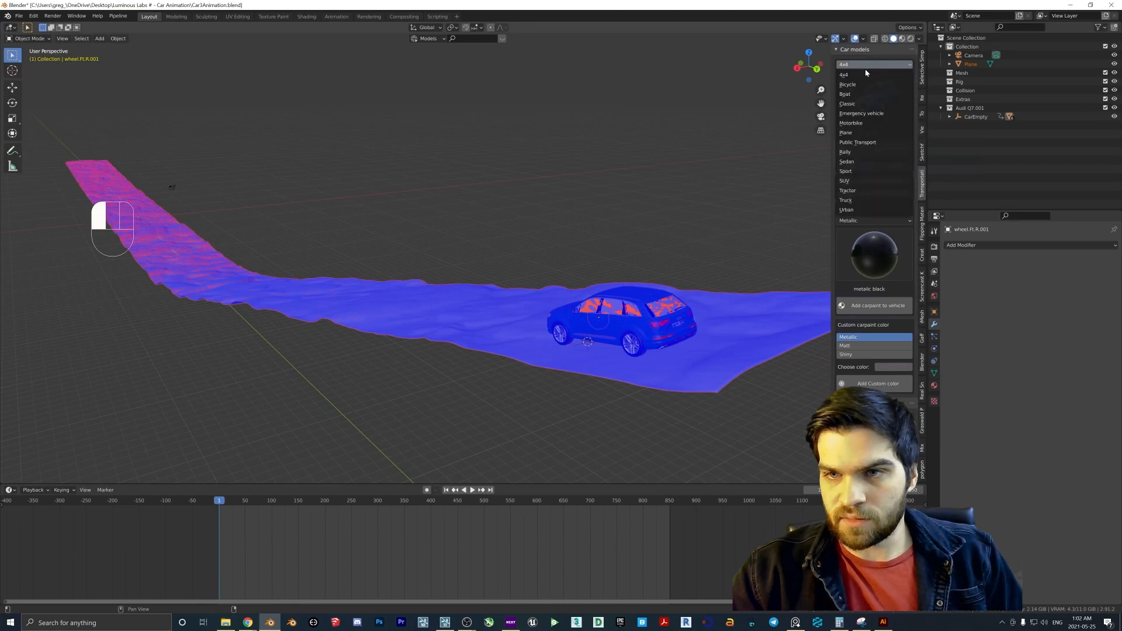
{"action": "left_click", "coordinate": [861, 113]}
{"action": "left_click", "coordinate": [873, 65]}
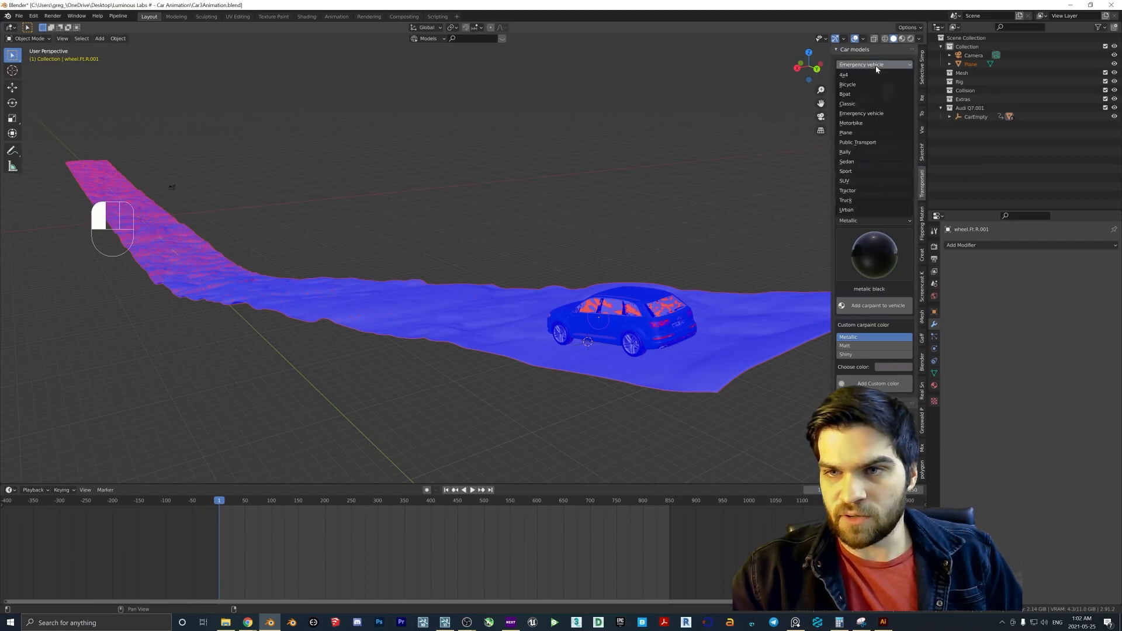
{"action": "left_click", "coordinate": [865, 140]}
{"action": "left_click", "coordinate": [874, 98]}
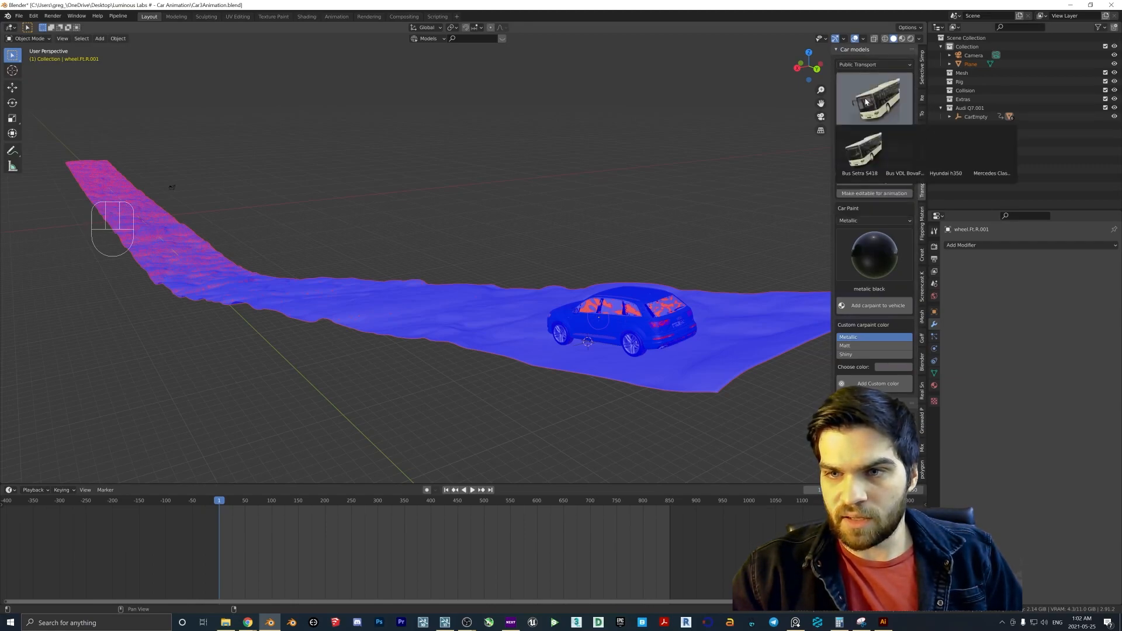
{"action": "left_click", "coordinate": [874, 65]}
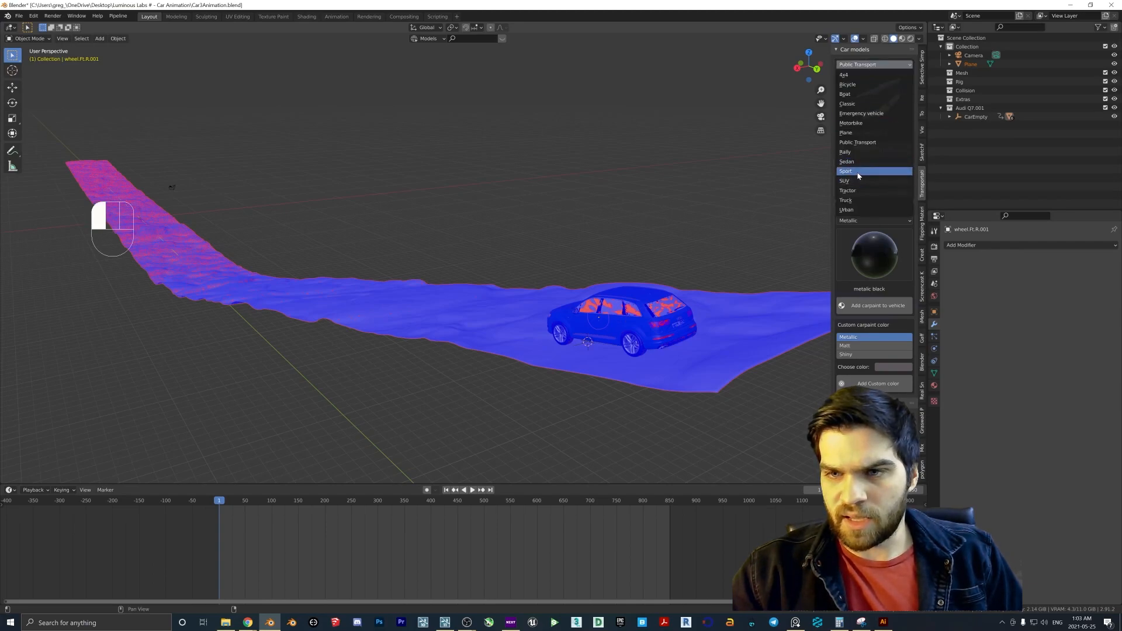
{"action": "left_click", "coordinate": [846, 171]}
{"action": "left_click", "coordinate": [875, 99]}
{"action": "left_click", "coordinate": [874, 65]}
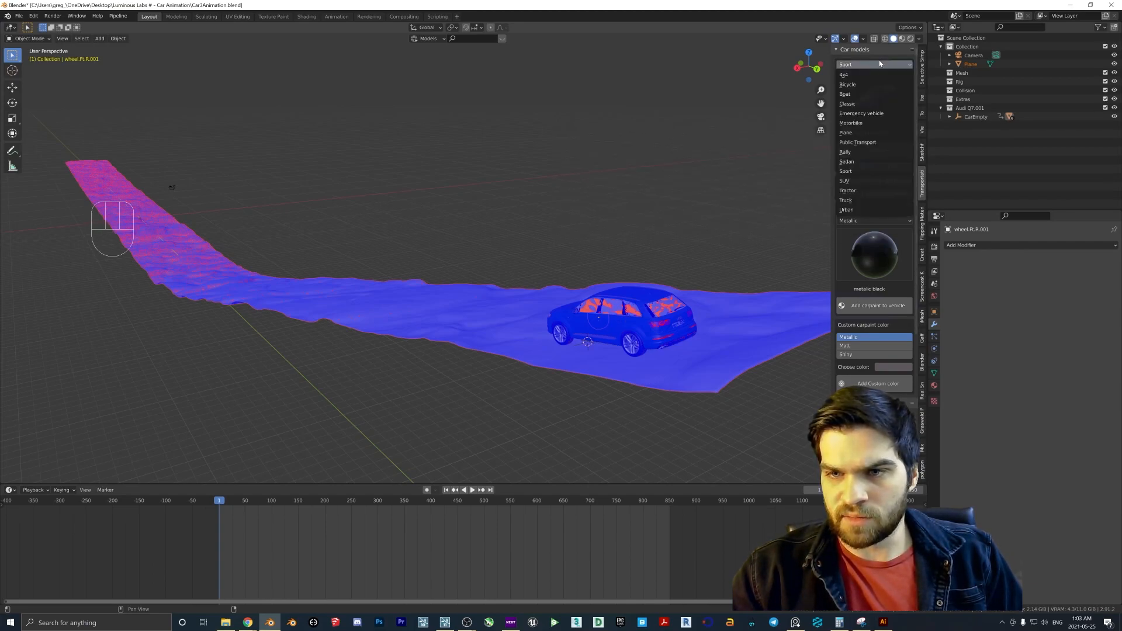
{"action": "left_click", "coordinate": [865, 153]}
{"action": "left_click", "coordinate": [879, 117]}
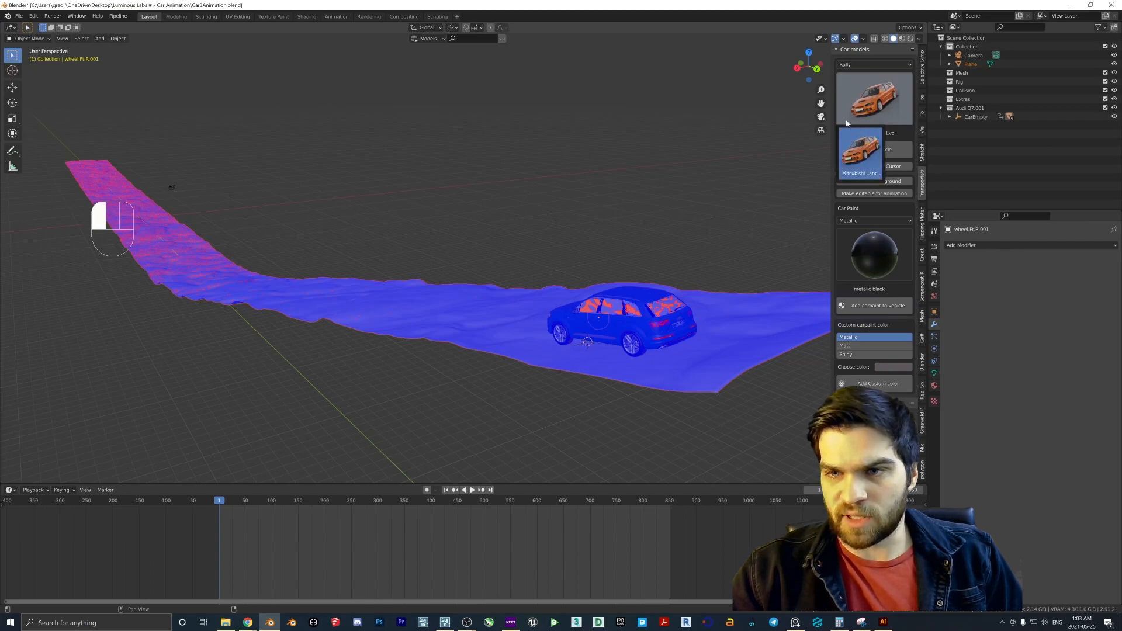
{"action": "left_click", "coordinate": [859, 151]}
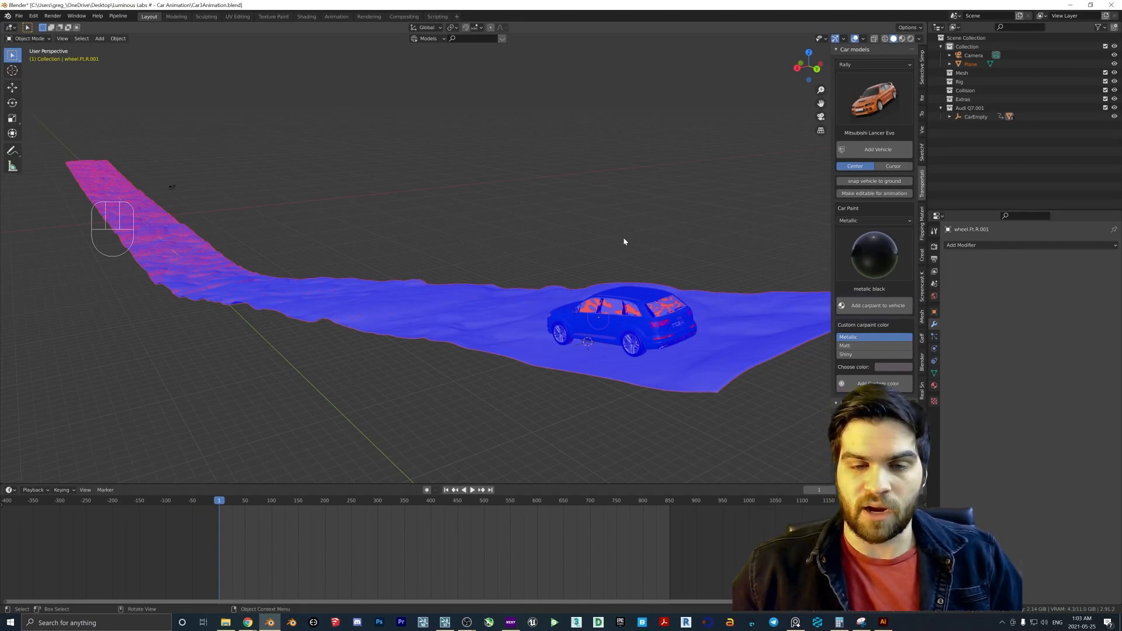
- Search the BlenderKit models for "car" and place the McLaren 720S (2017) in the scene at the Audi
{"action": "left_click", "coordinate": [477, 39]}
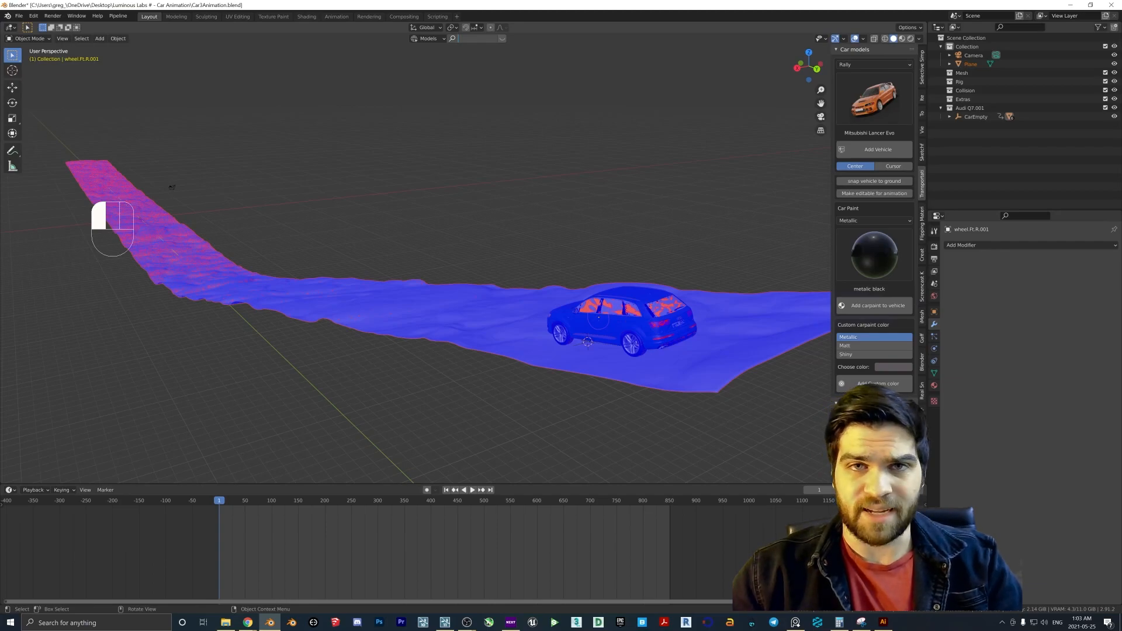
{"action": "type", "text": "car"}
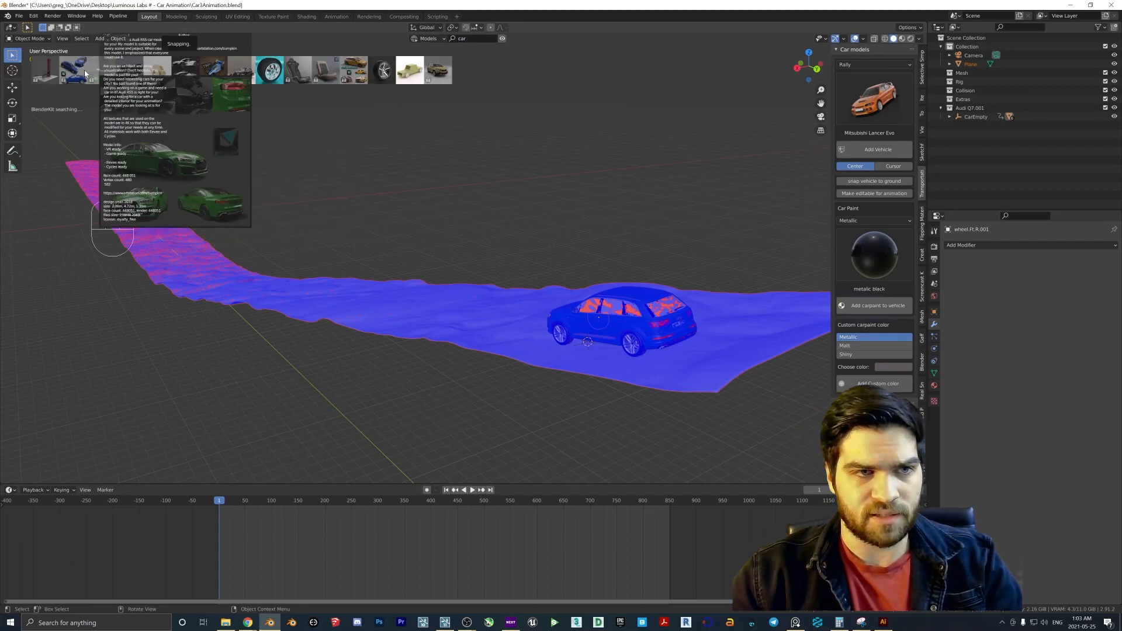
{"action": "mouse_move", "coordinate": [477, 76]}
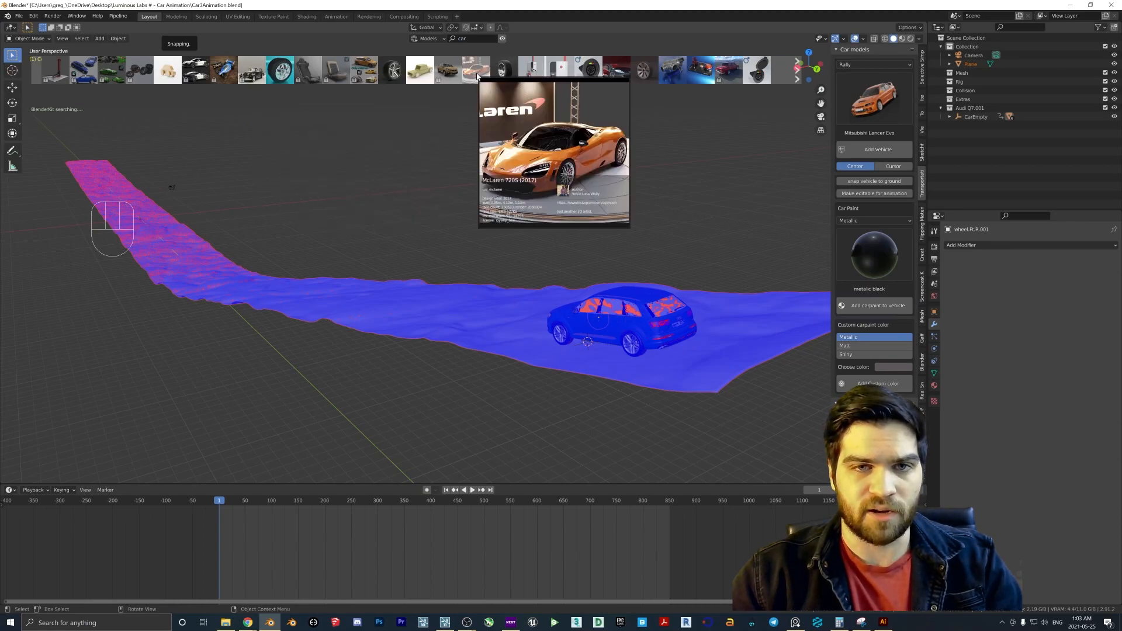
{"action": "left_click_drag", "start_coordinate": [478, 76], "coordinate": [590, 339]}
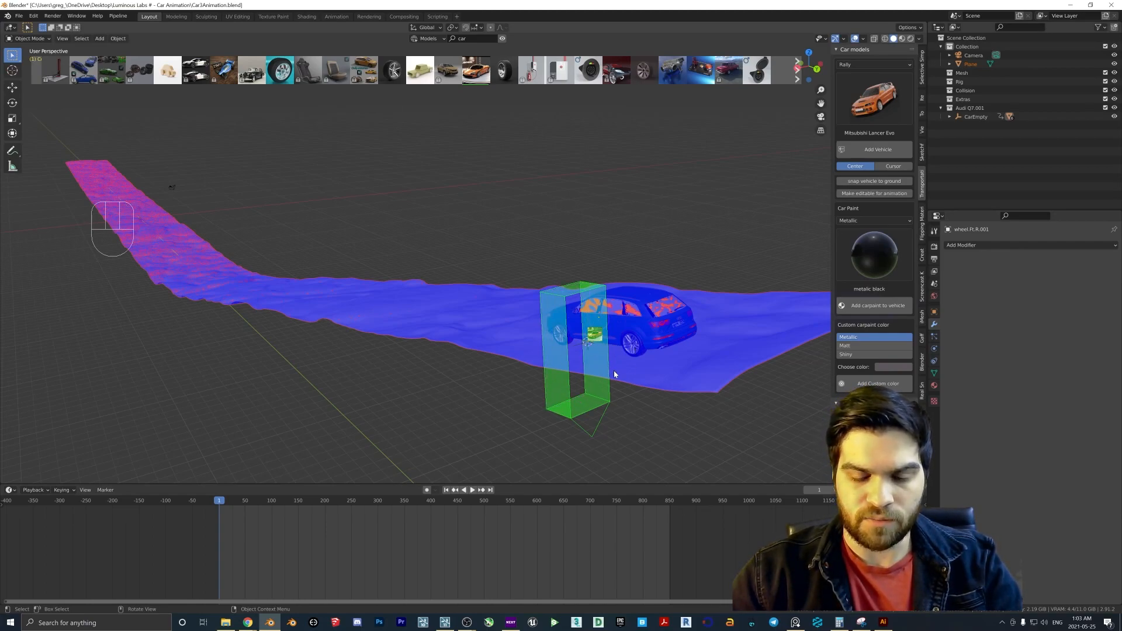
- Move the McLaren beside the Audi and rotate it about -90° around the global X axis so it stands upright
{"action": "middle_click_drag", "start_coordinate": [610, 370], "coordinate": [537, 344]}
{"action": "key", "text": "g"}
{"action": "key", "text": "r"}
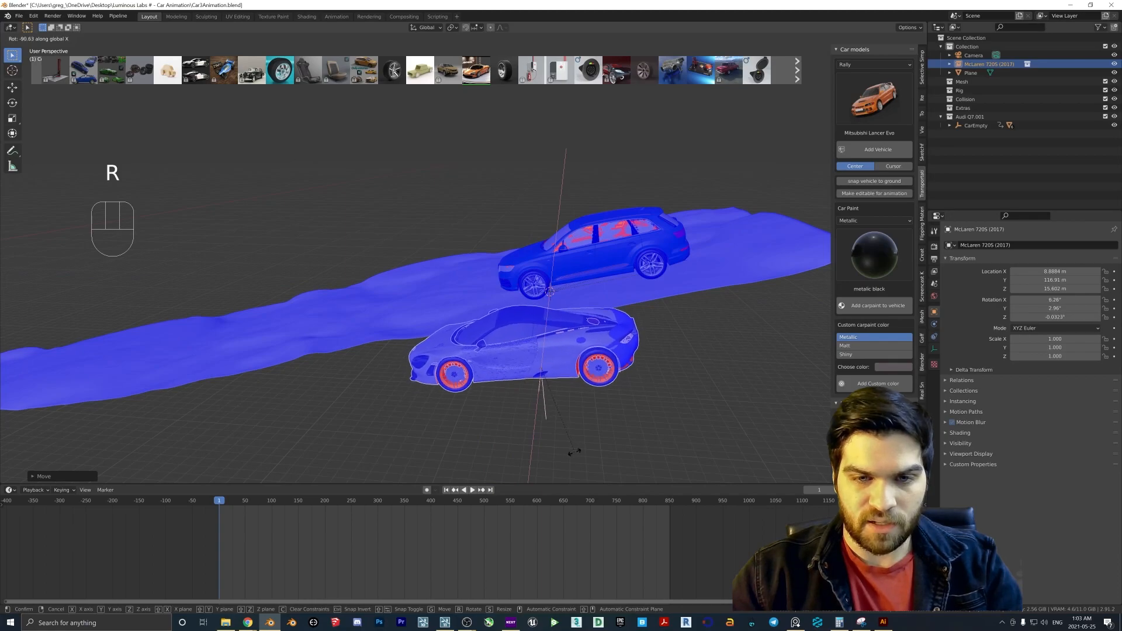
{"action": "left_click", "coordinate": [564, 390]}
{"action": "middle_click_drag", "start_coordinate": [563, 391], "coordinate": [587, 314]}
{"action": "middle_click_drag", "start_coordinate": [396, 289], "coordinate": [578, 299]}
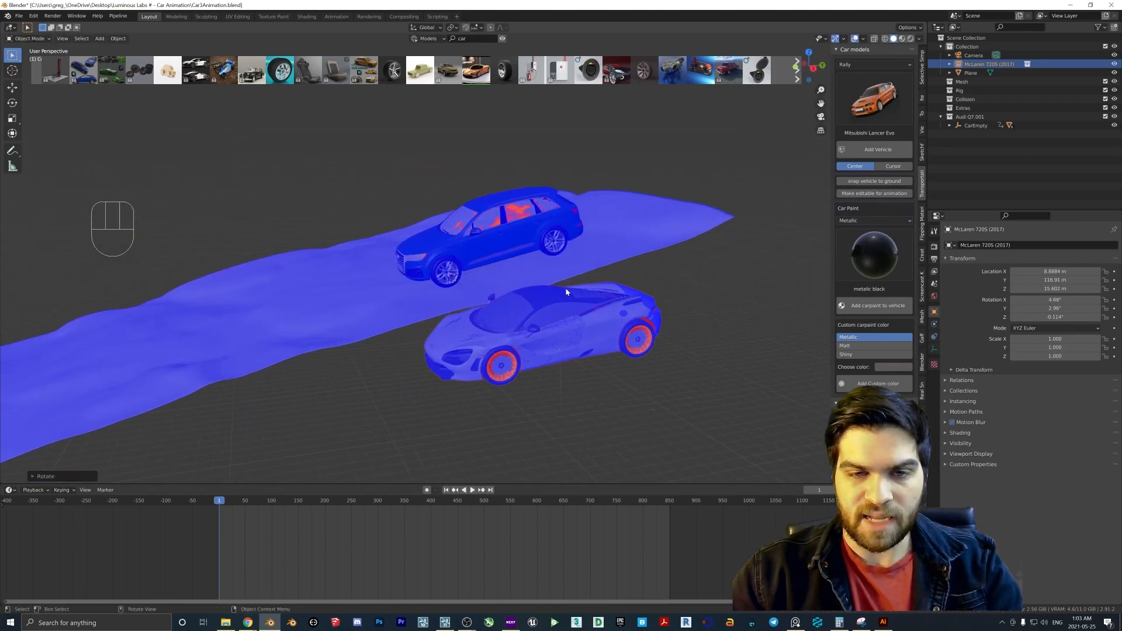
{"action": "scroll", "coordinate": [578, 298], "scroll_direction": "down", "scroll_amount": 4}
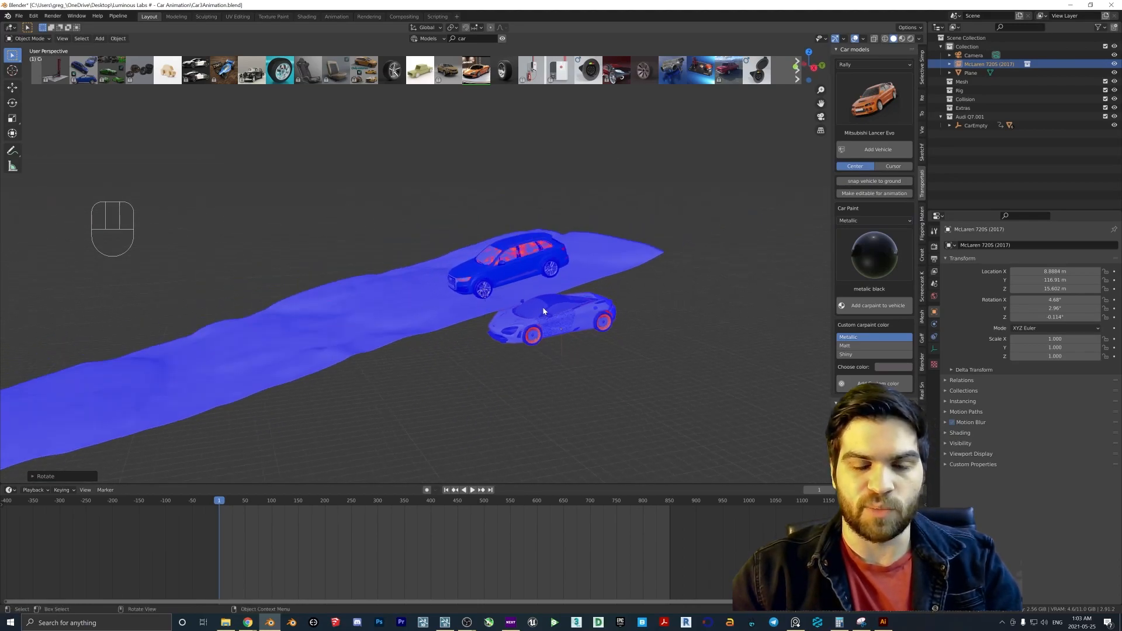
- Delete the McLaren 720S beside the Audi from the scene and save the Blender file
{"action": "left_click", "coordinate": [562, 346]}
{"action": "key", "text": "Delete"}
{"action": "middle_click_drag", "start_coordinate": [557, 325], "coordinate": [558, 274]}
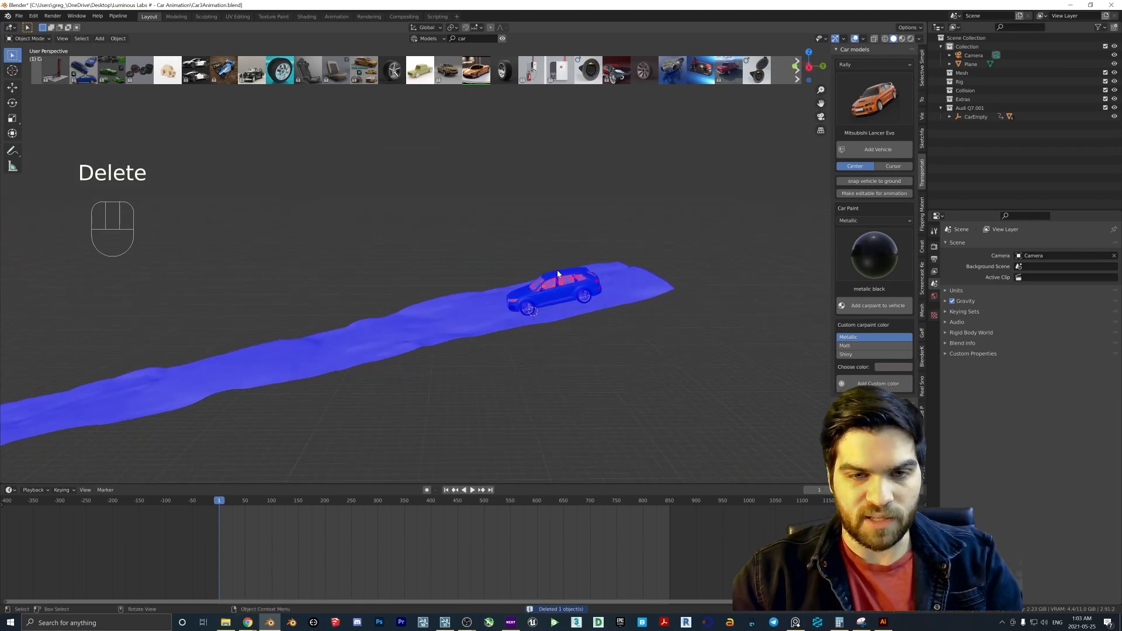
{"action": "left_click", "coordinate": [18, 15]}
{"action": "left_click", "coordinate": [25, 74]}
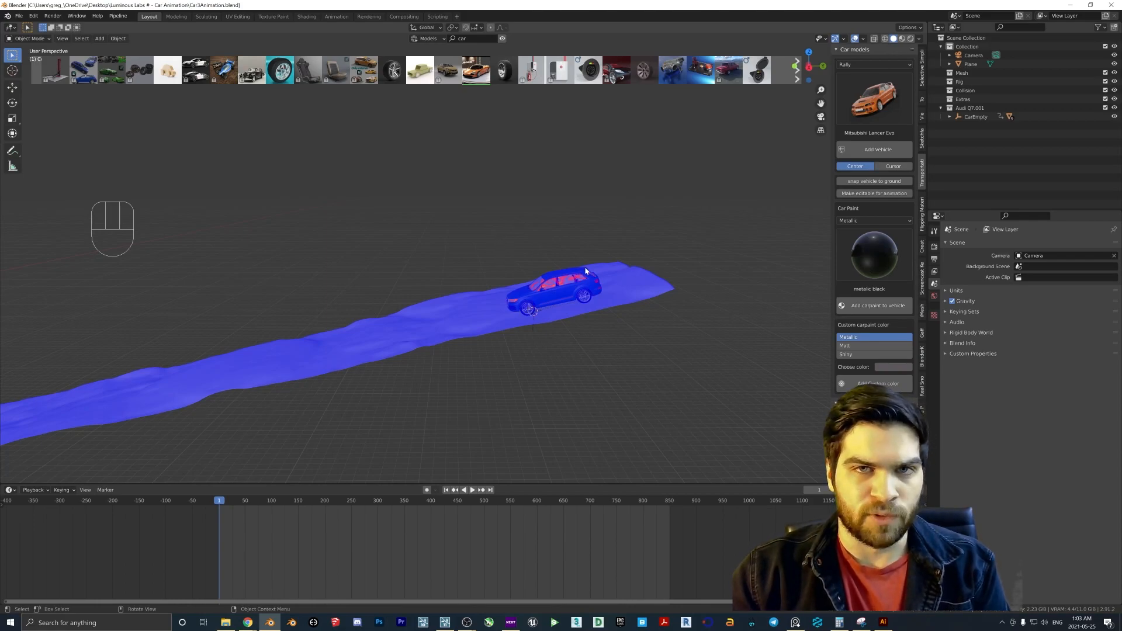
- Switch to Lumion, return from the movie editor to build mode, and view the animated Audi driving along the bumpy terrain strip
{"action": "left_click", "coordinate": [445, 622]}
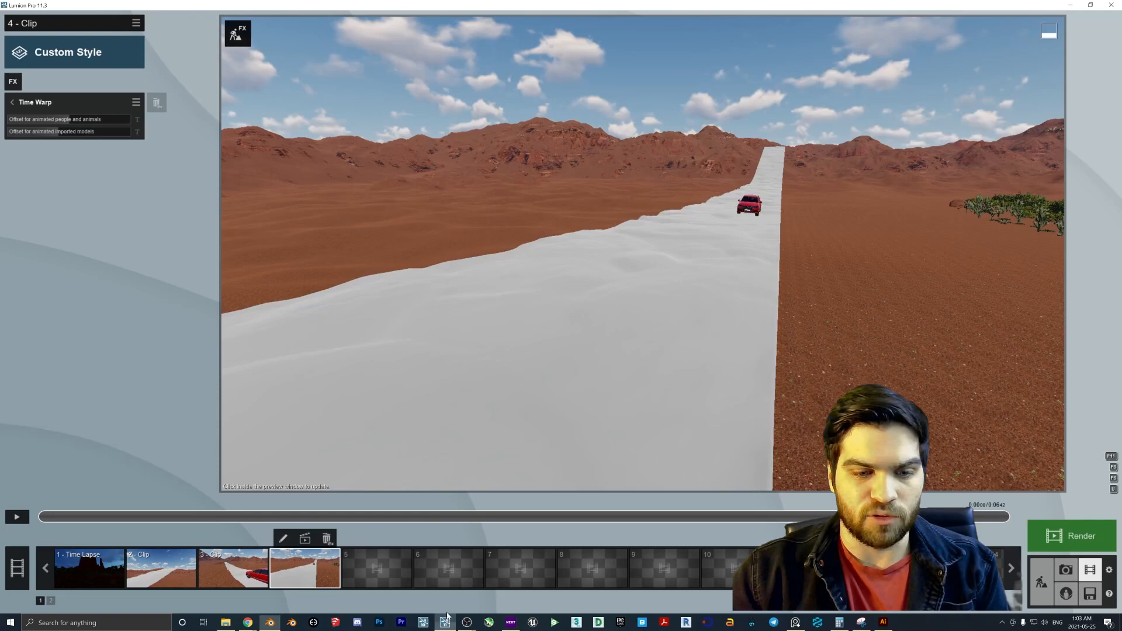
{"action": "left_click", "coordinate": [1043, 582]}
{"action": "key", "text": "s"}
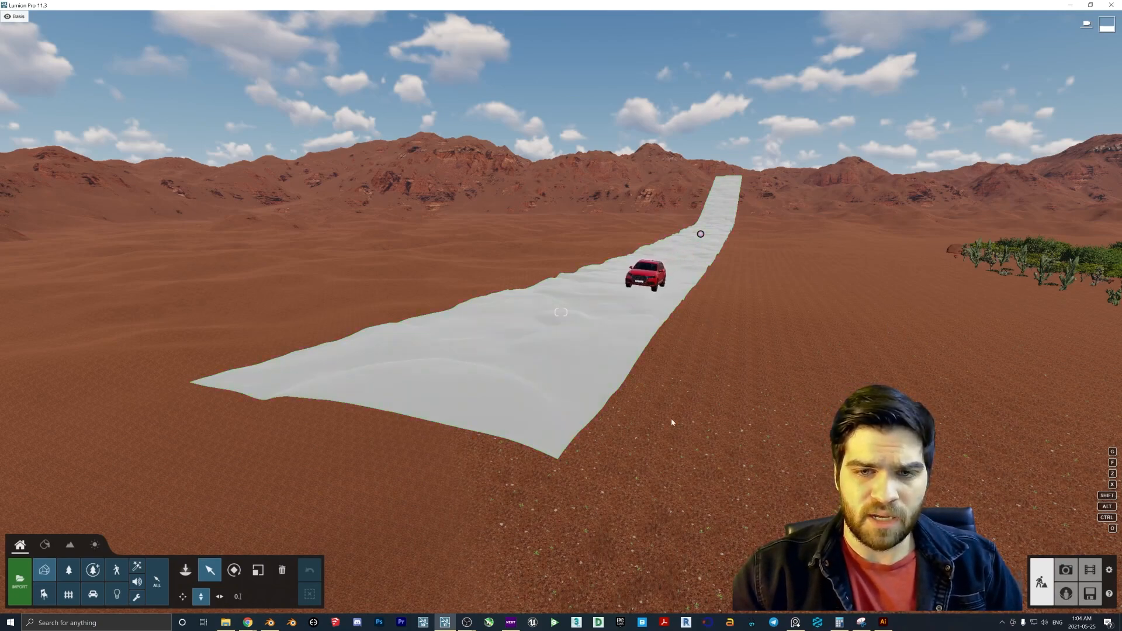
{"action": "right_click_drag", "start_coordinate": [752, 328], "coordinate": [764, 337]}
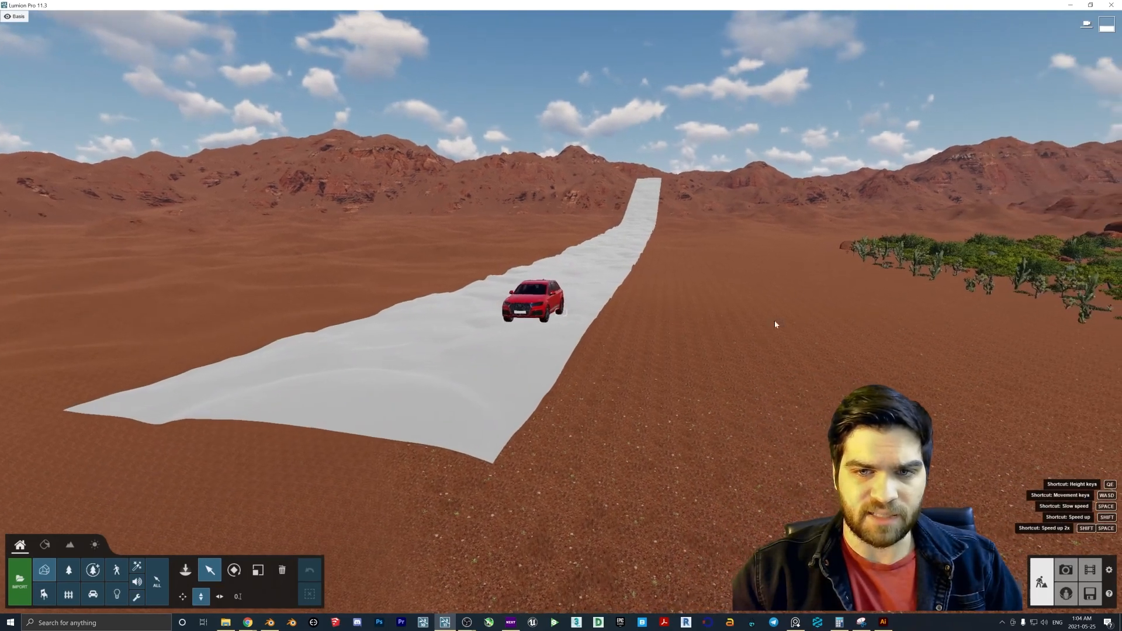
{"action": "mouse_move", "coordinate": [1107, 37]}
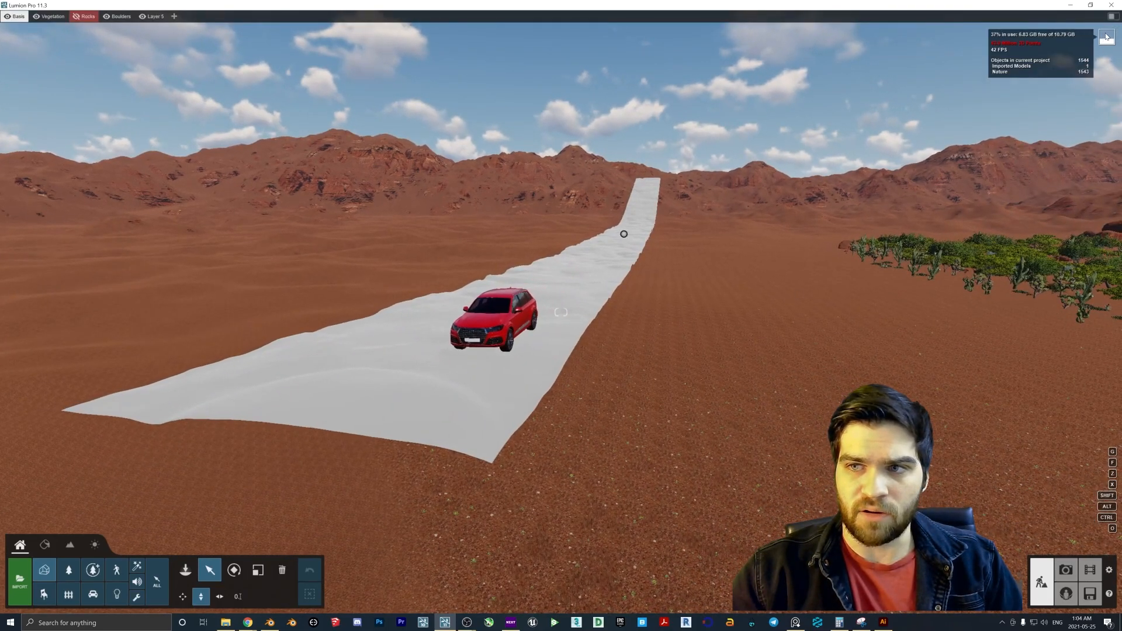
{"action": "right_click_drag", "start_coordinate": [646, 317], "coordinate": [666, 280]}
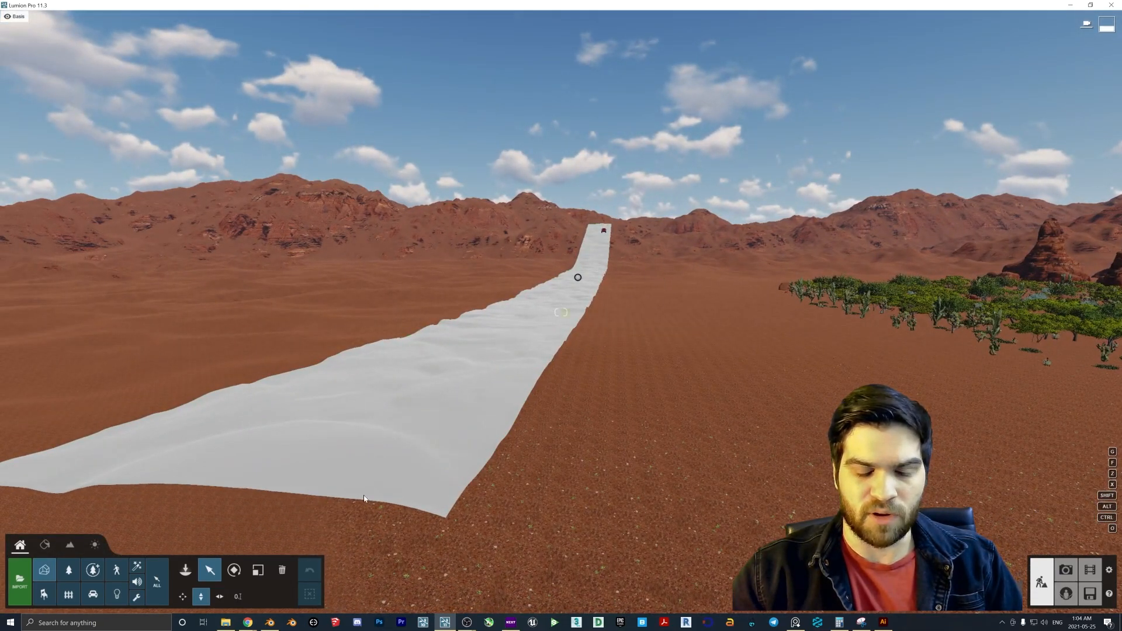
{"action": "right_click_drag", "start_coordinate": [643, 425], "coordinate": [625, 419]}
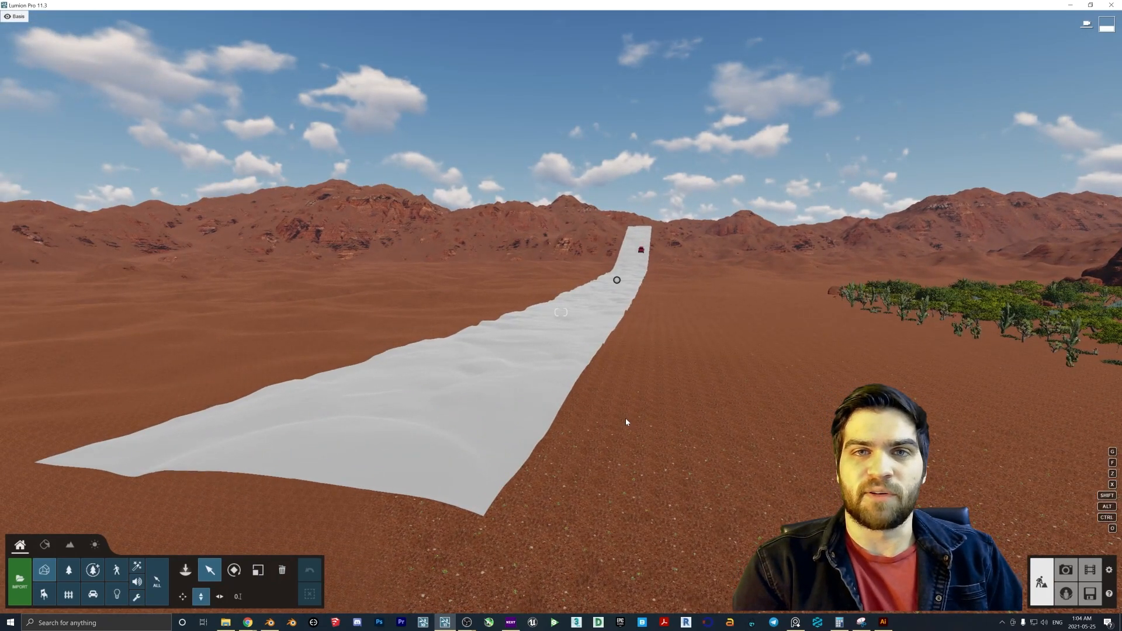